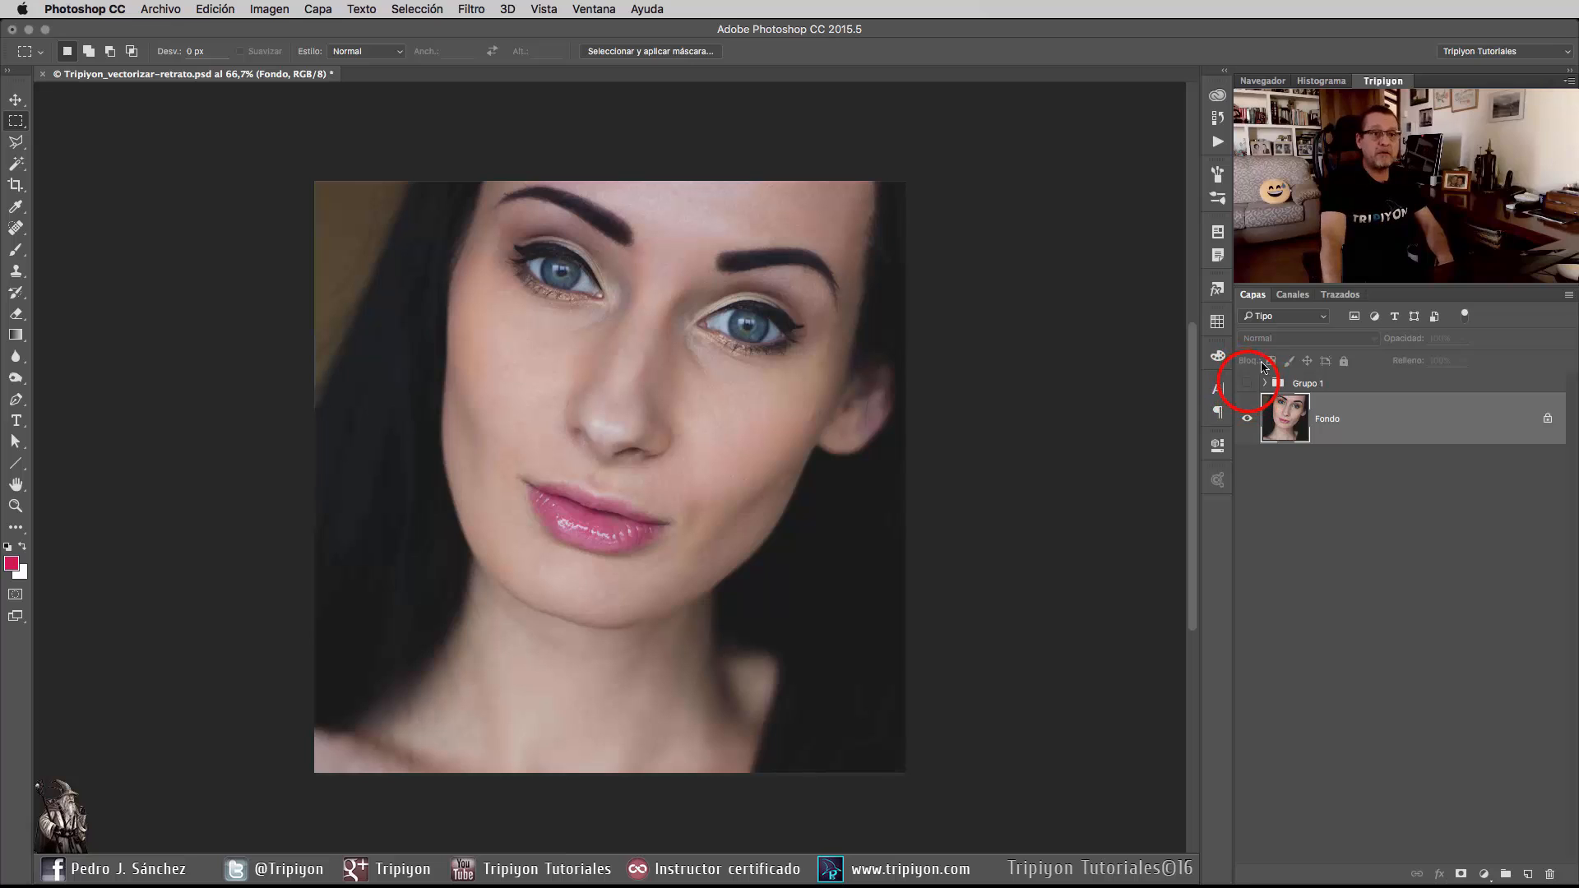
Show Grupo 1 and add a new layer filled with white above it.
left_click(1247, 383)
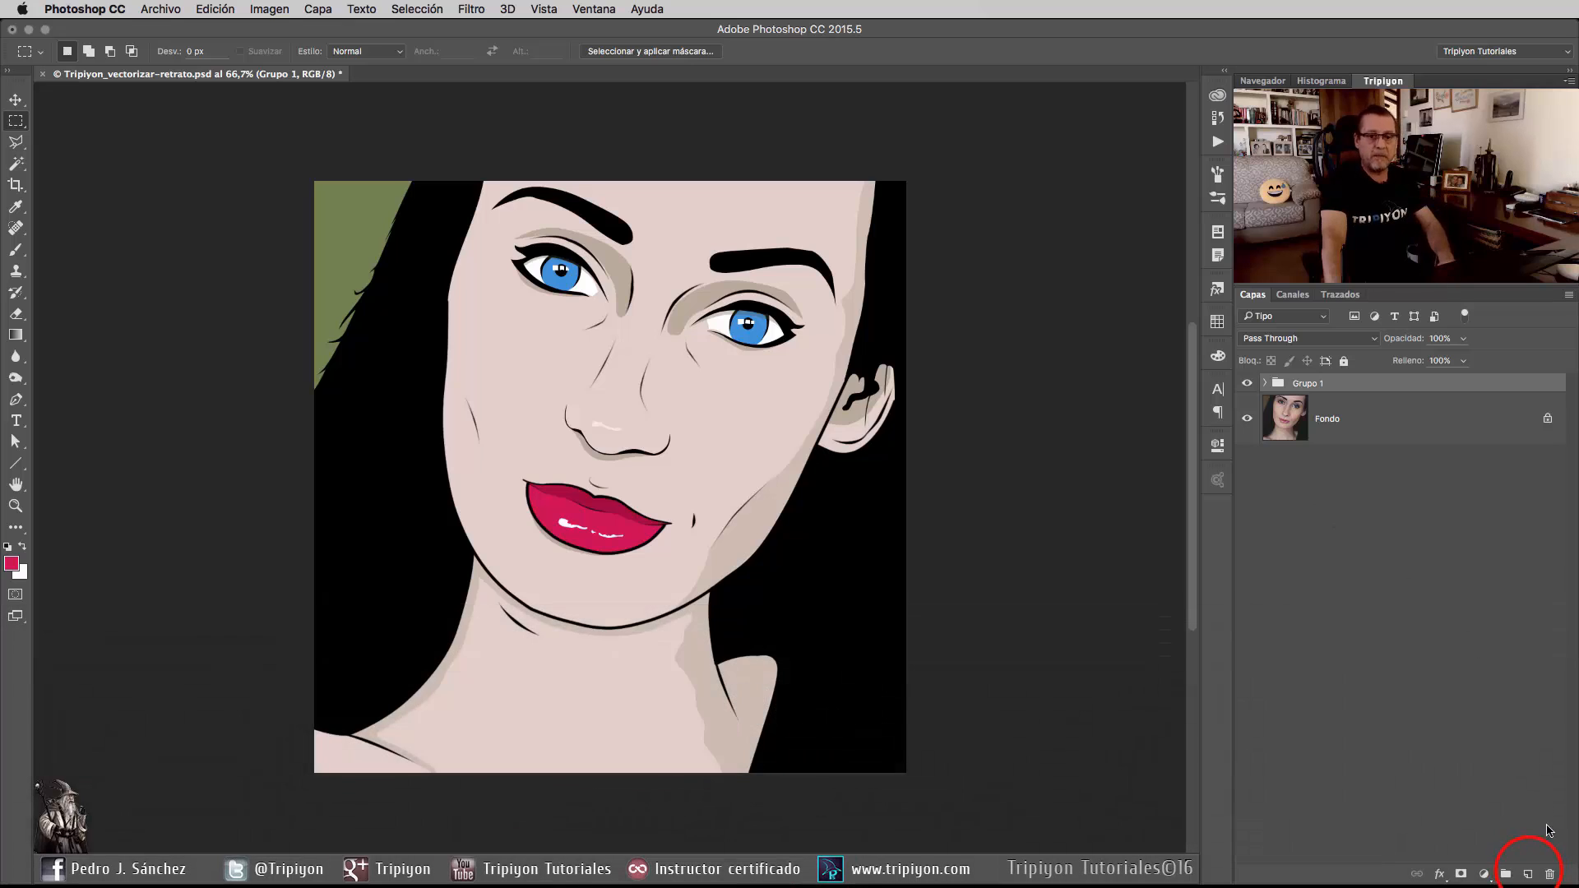
left_click(1528, 874)
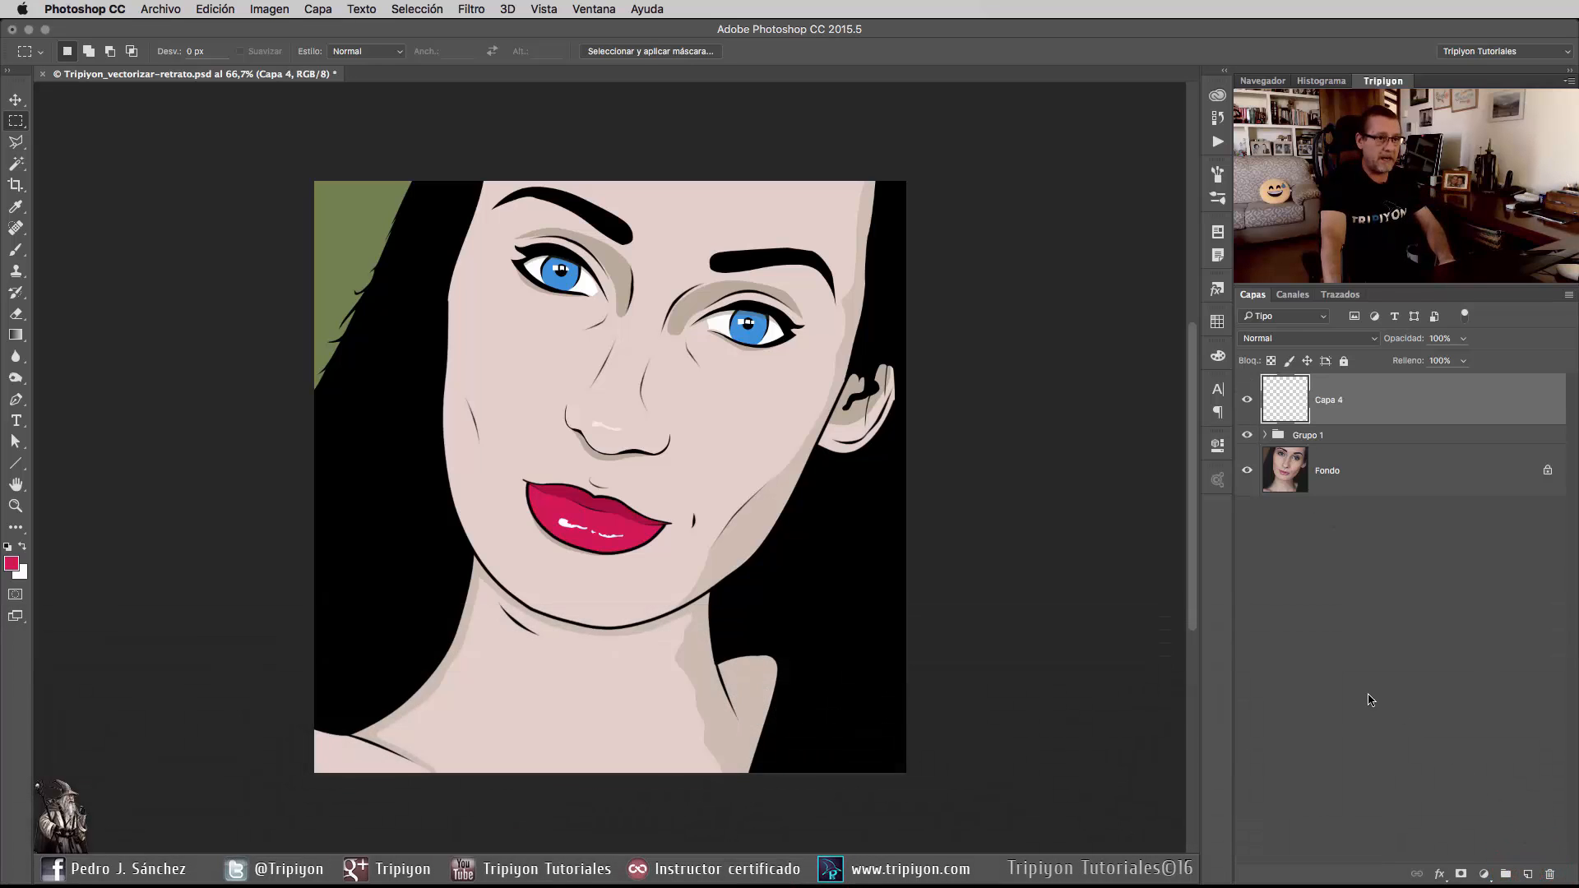
key("super+BackSpace")
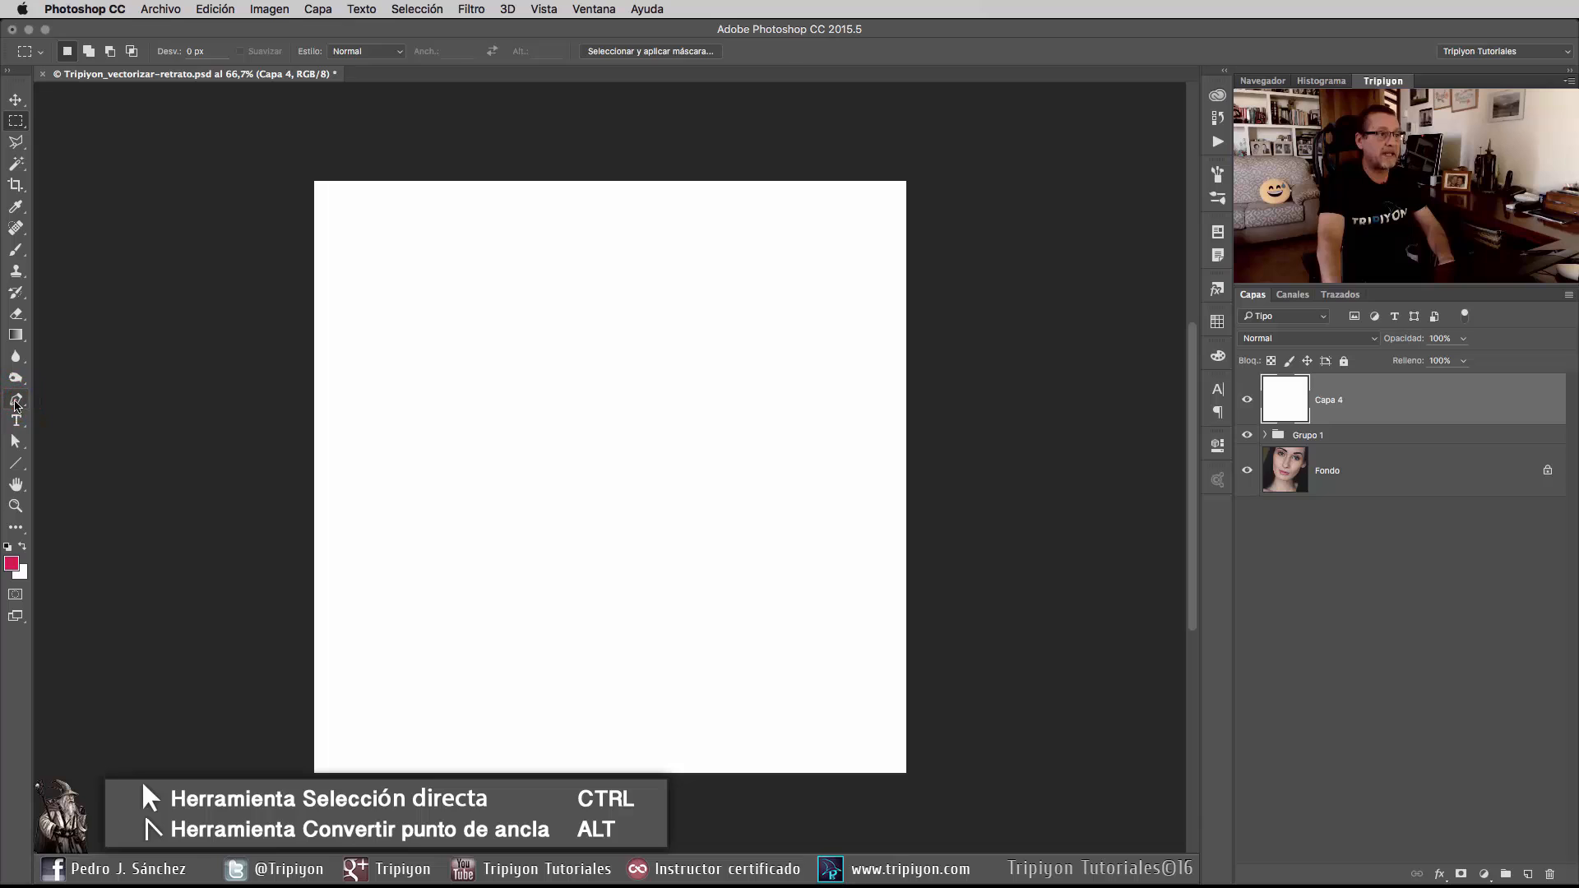
Draw an open three-point curved path with the Pen tool in Trazado mode, removing the end anchor's outgoing handle.
key("p")
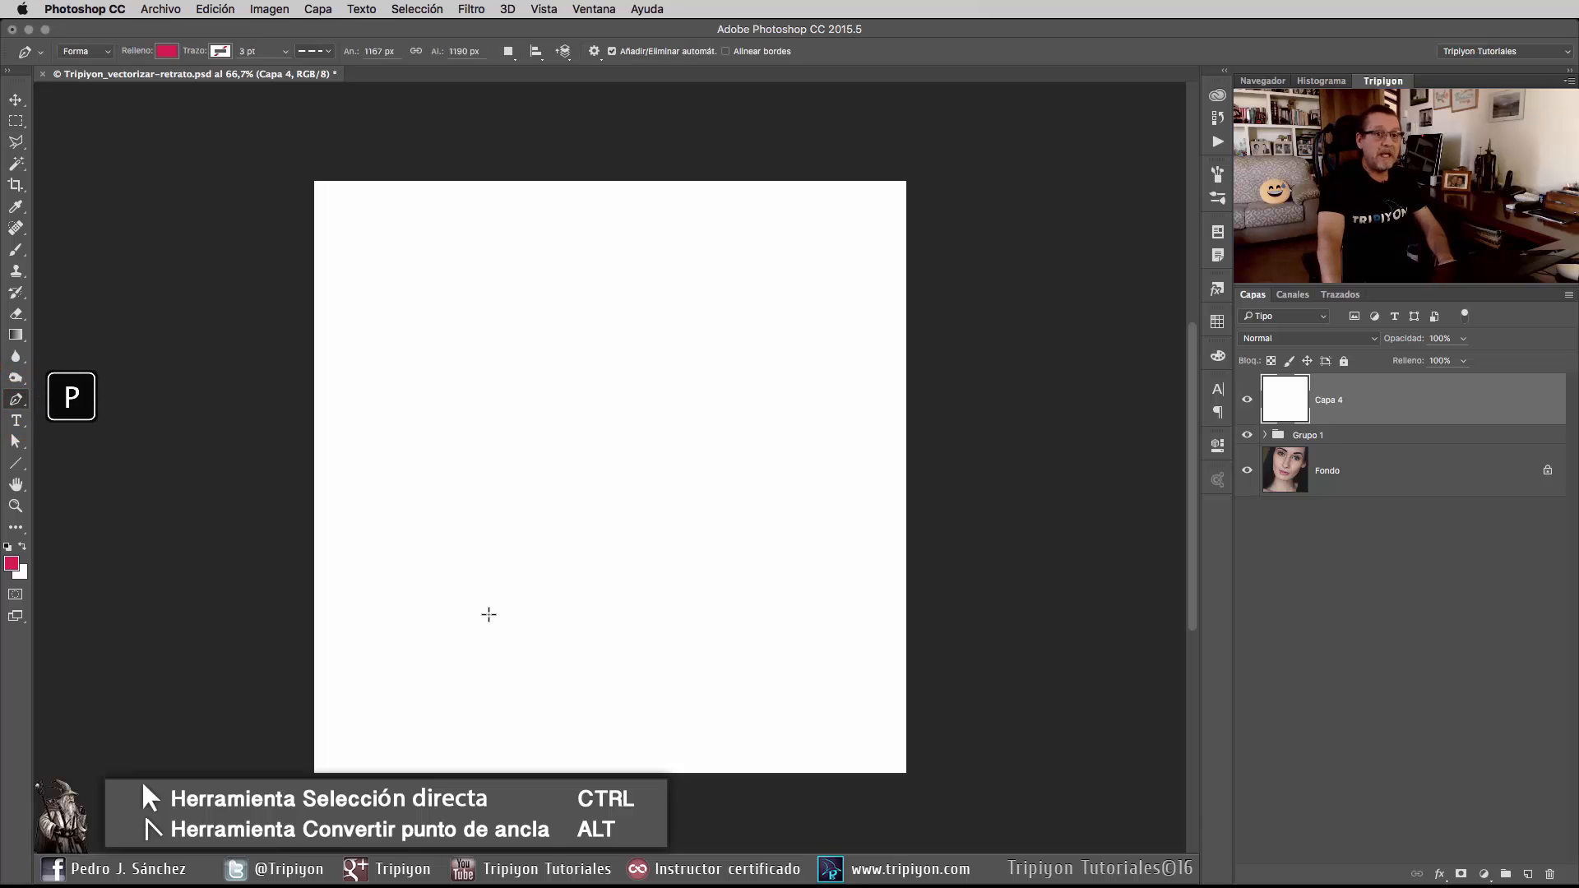
left_click(109, 51)
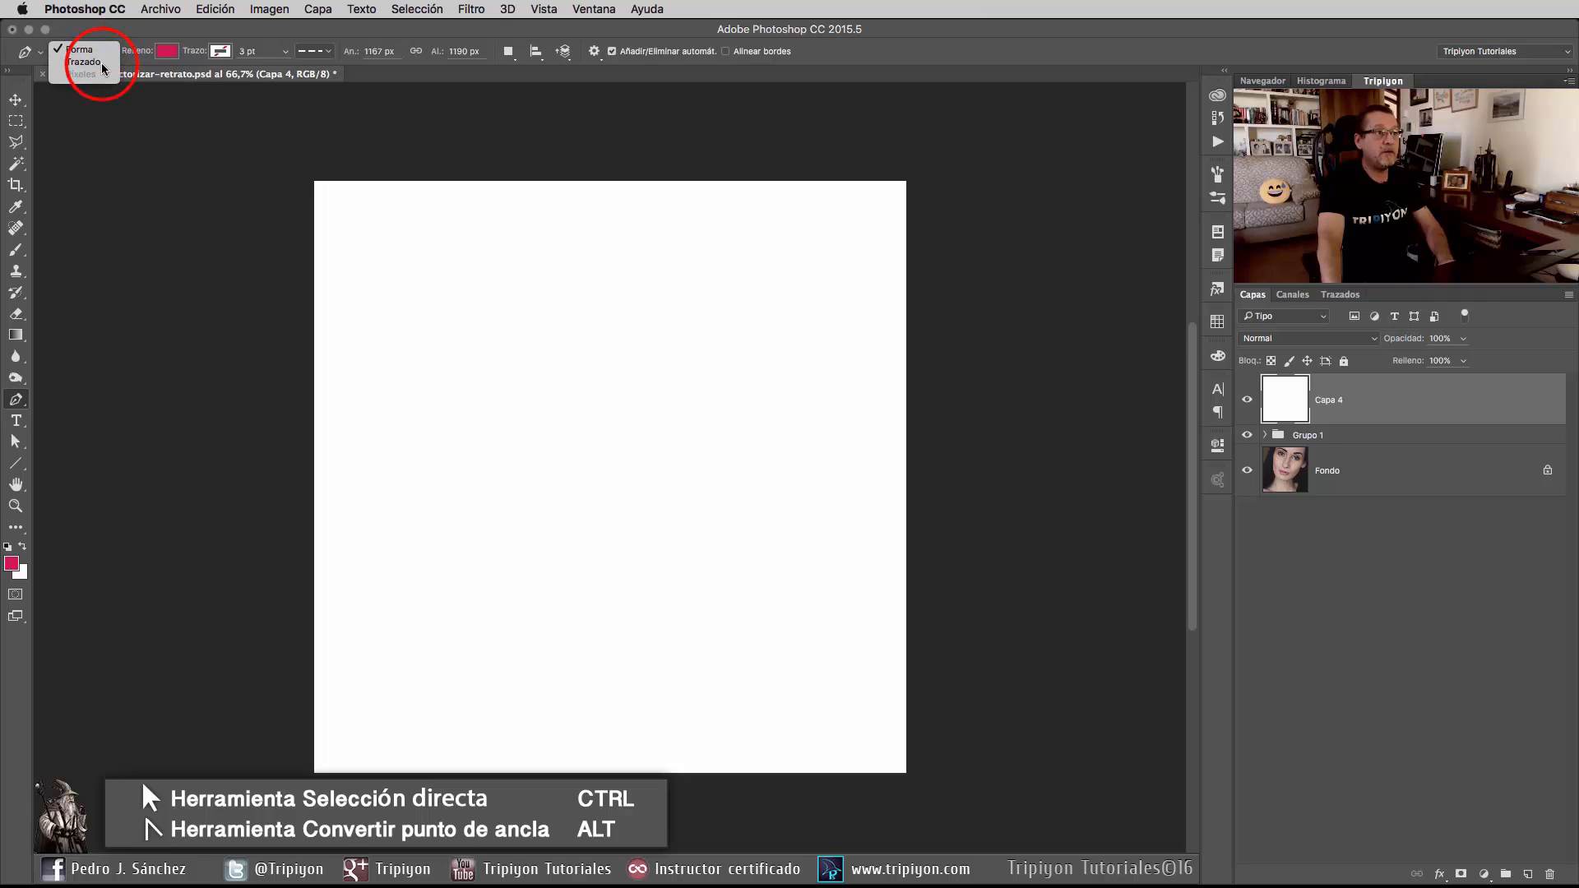
left_click(431, 391)
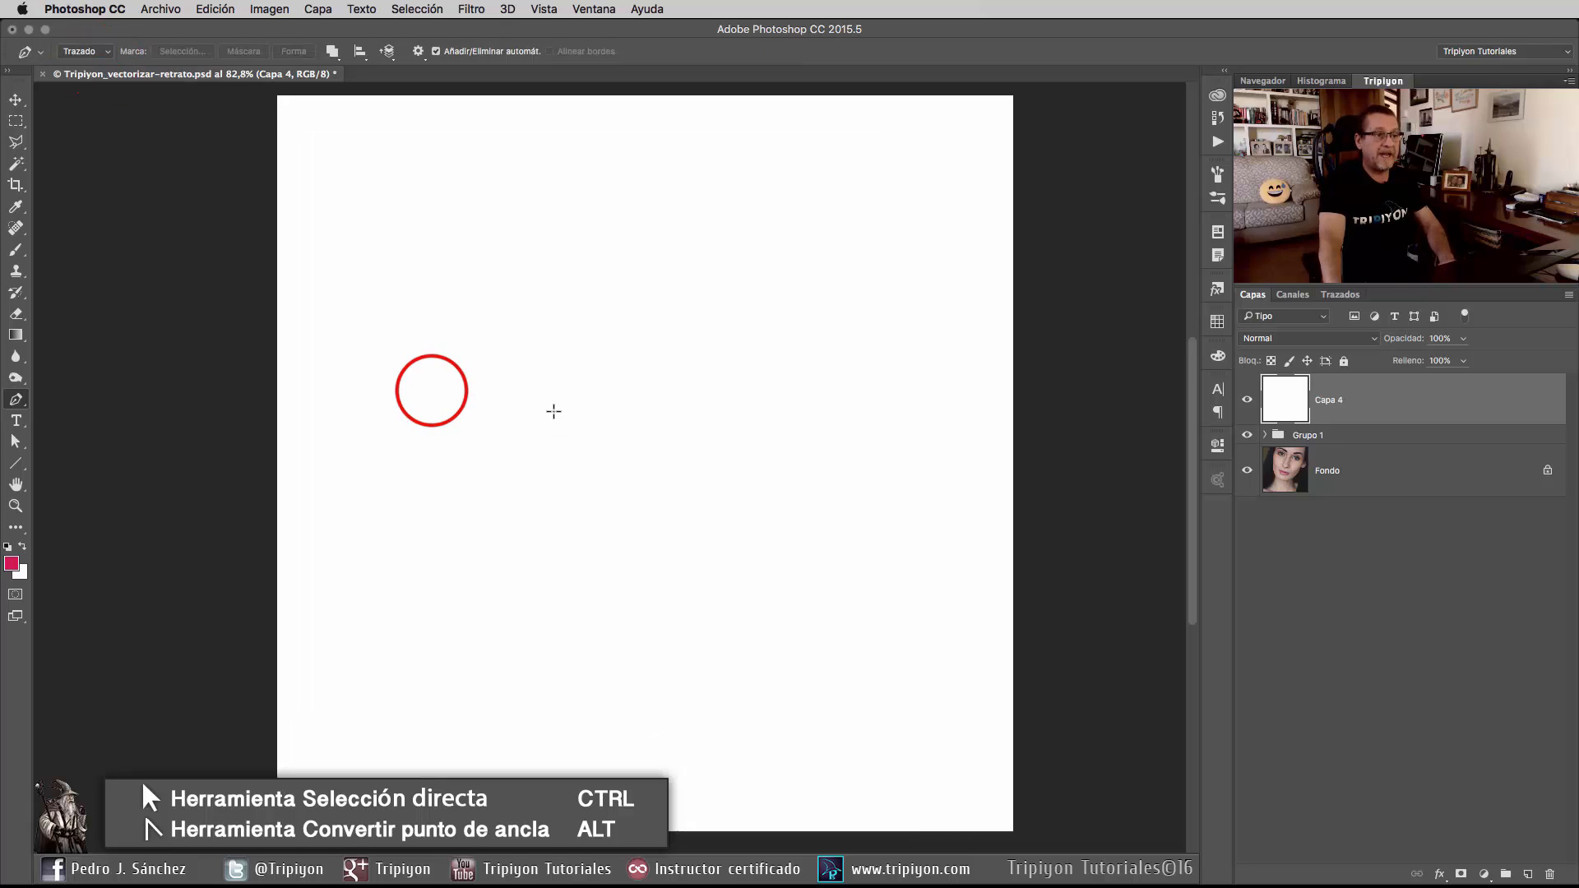
mouse_move(608, 415)
left_mouse_down()
mouse_move(643, 436)
mouse_move(642, 461)
mouse_move(589, 462)
mouse_move(630, 435)
left_mouse_up()
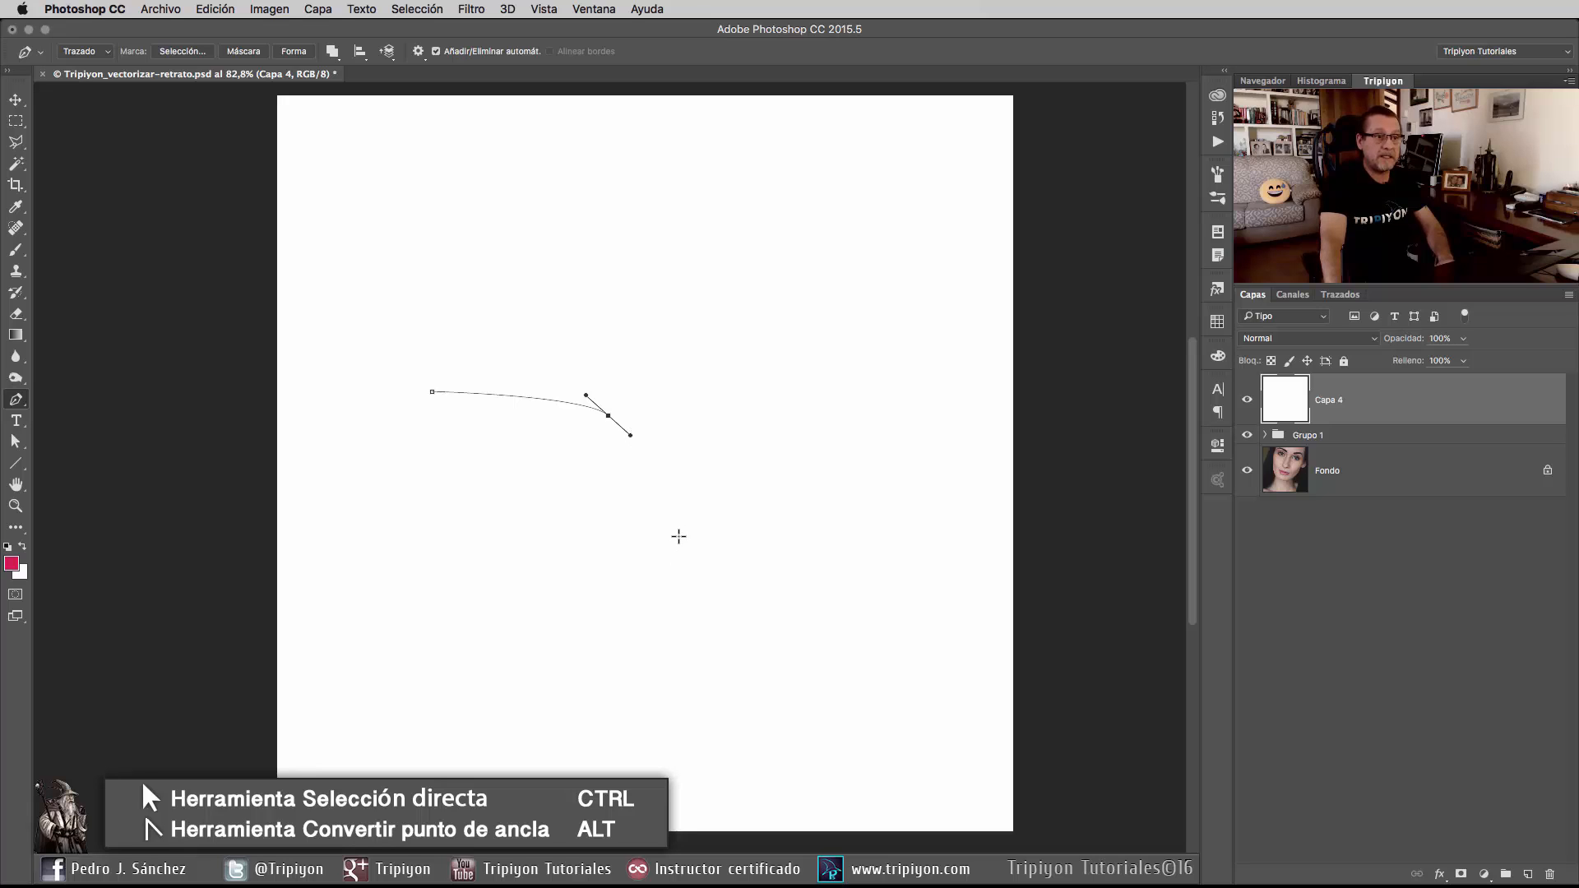
left_click(677, 535)
left_click_drag(677, 536, 688, 592)
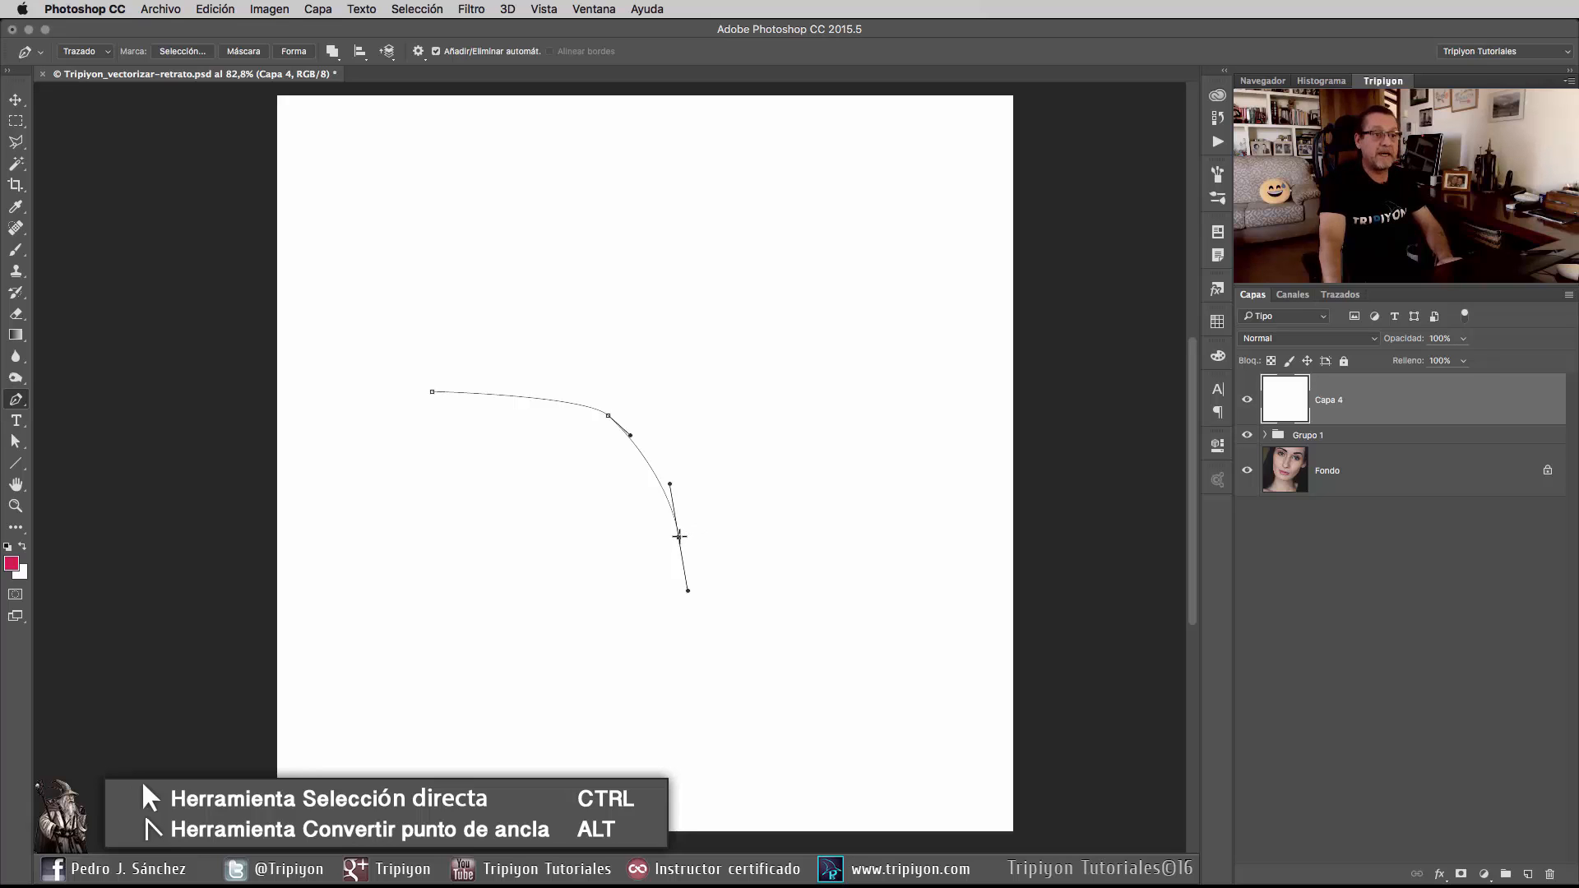
left_click(679, 537, "alt")
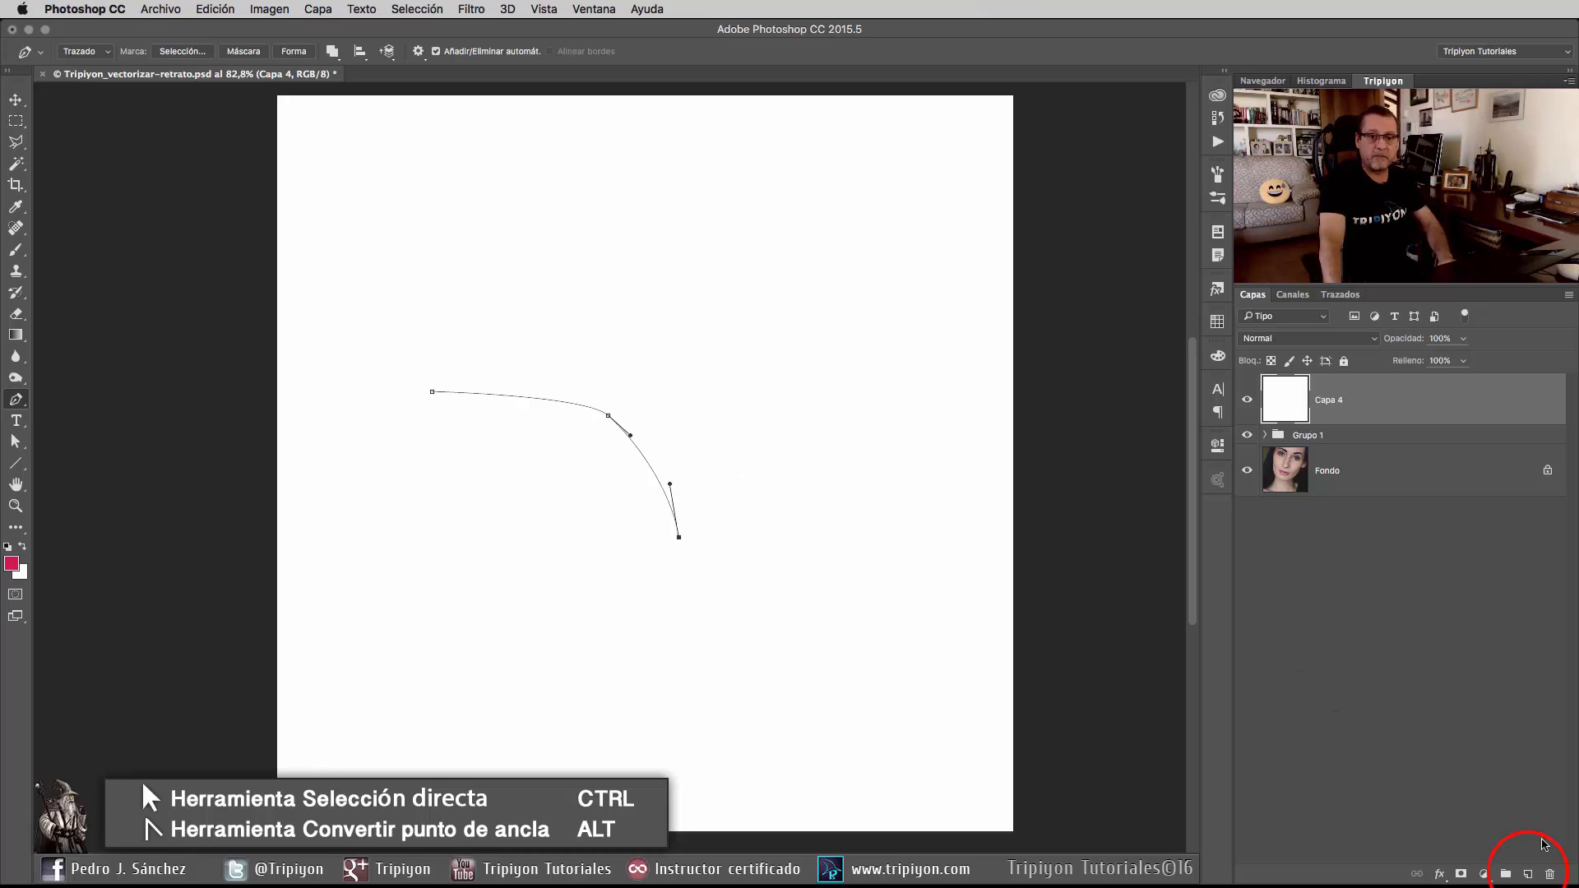
Add an empty layer above the white one and ready the Brush tool with the default black foreground colour.
left_click(1527, 875)
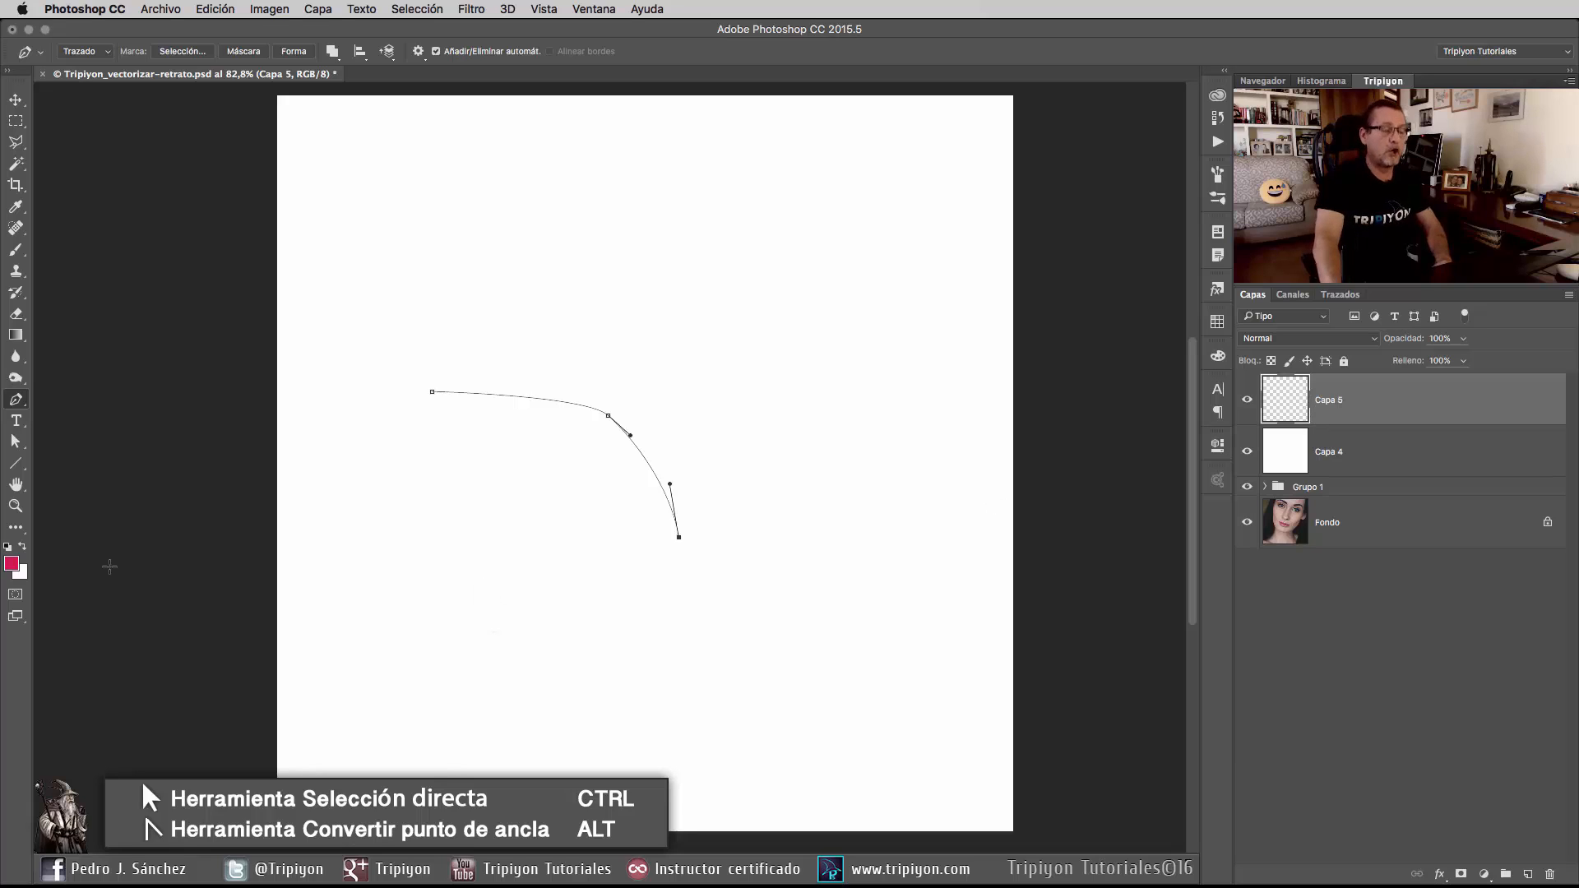
key("d")
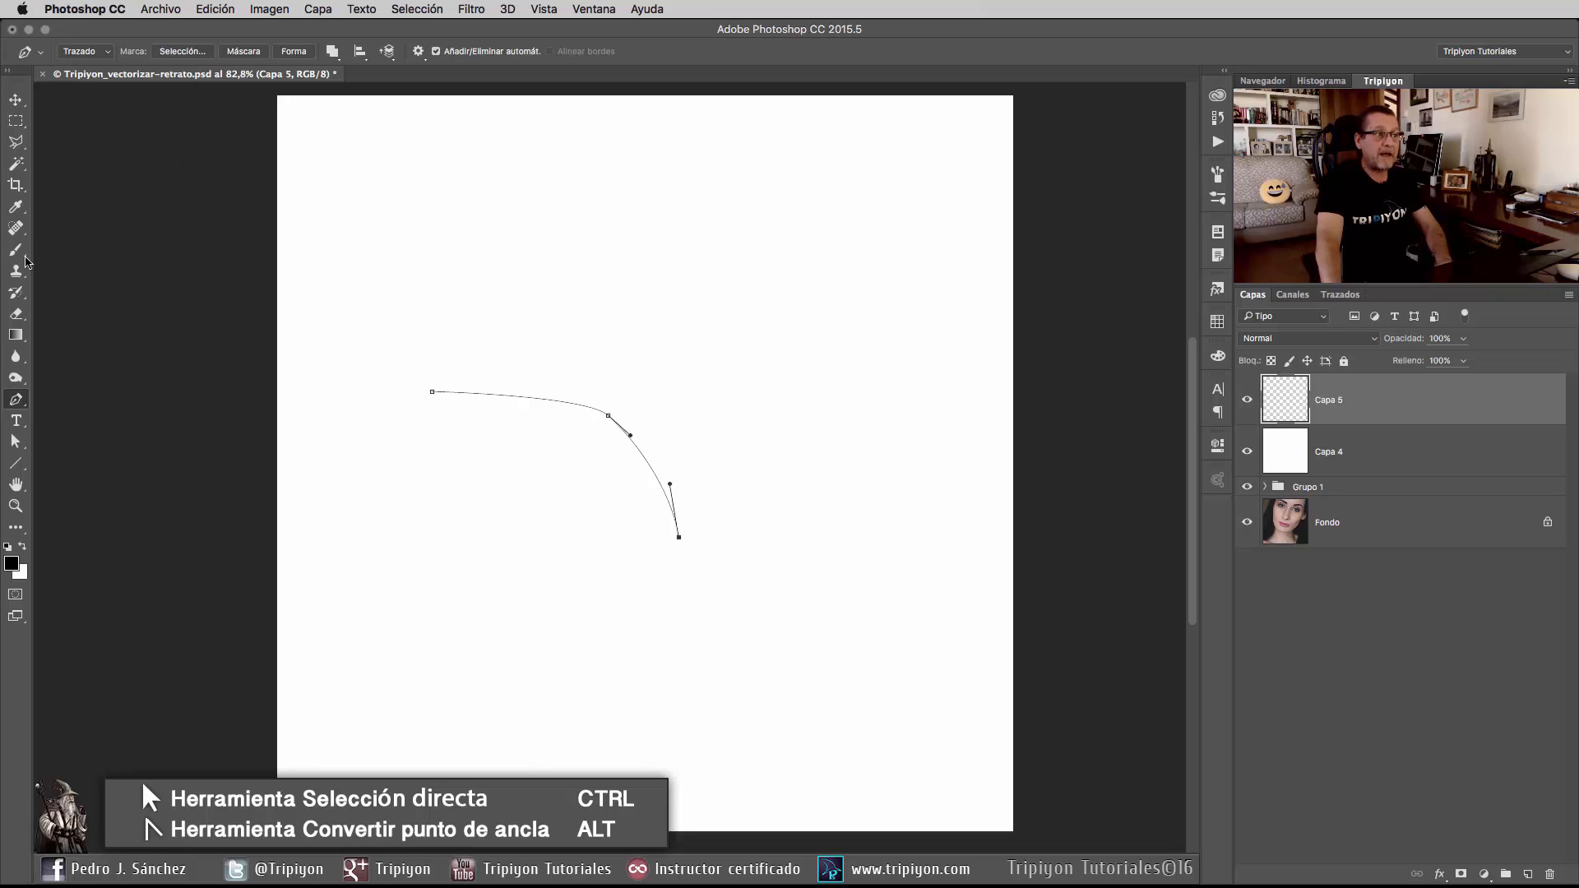
left_click(17, 252)
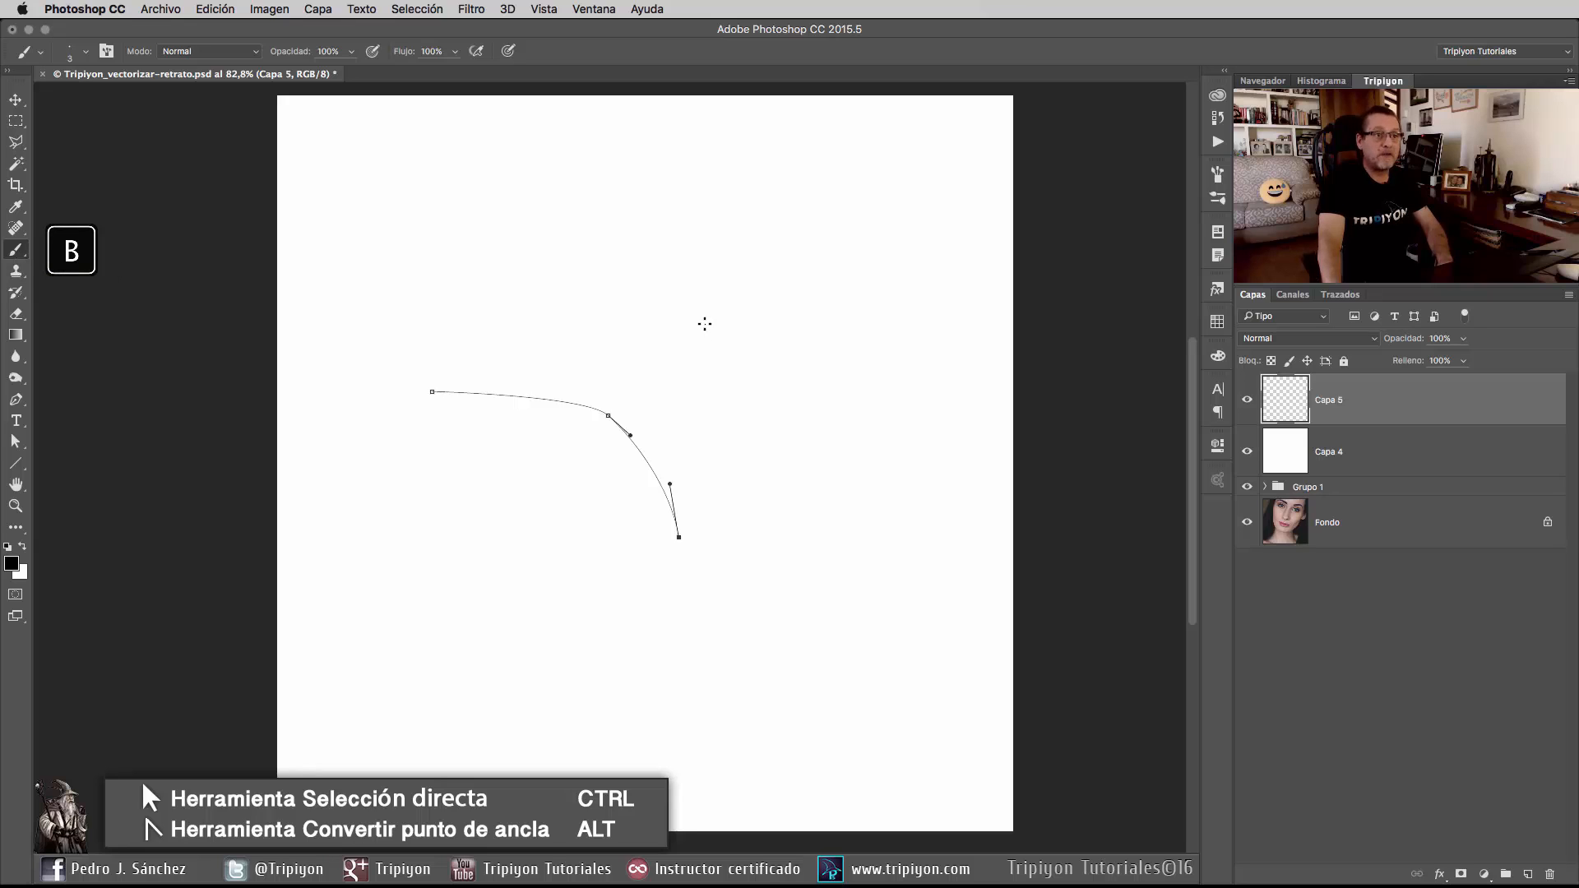
Show the brush presets as stroke outlines (Contornear miniatura) and choose the hard round tapering brush at 5 px.
right_click(705, 323)
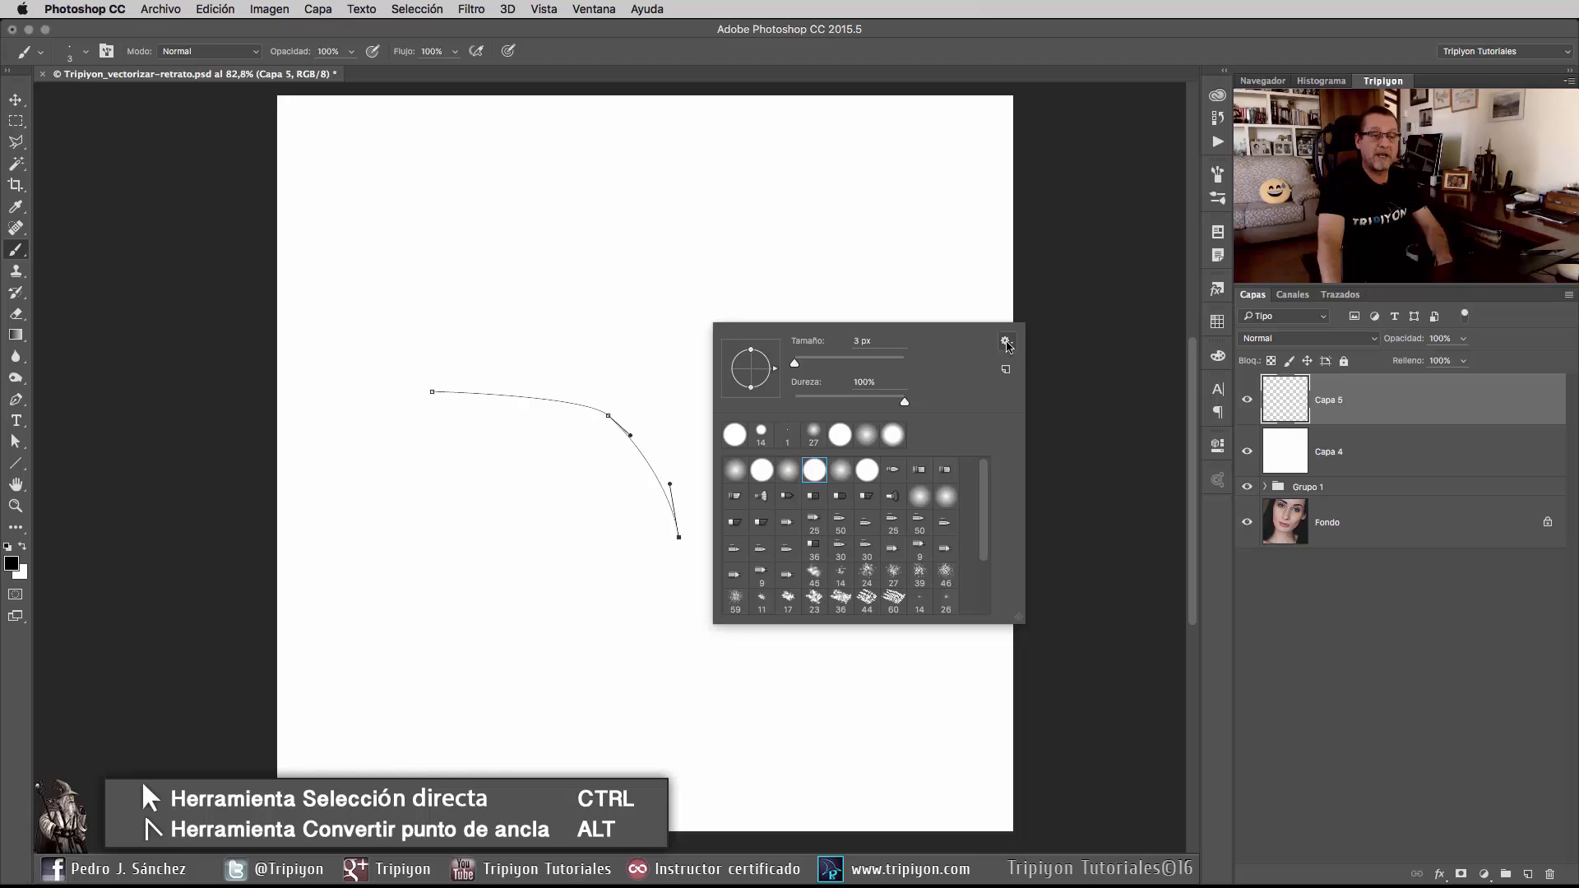
left_click(1006, 342)
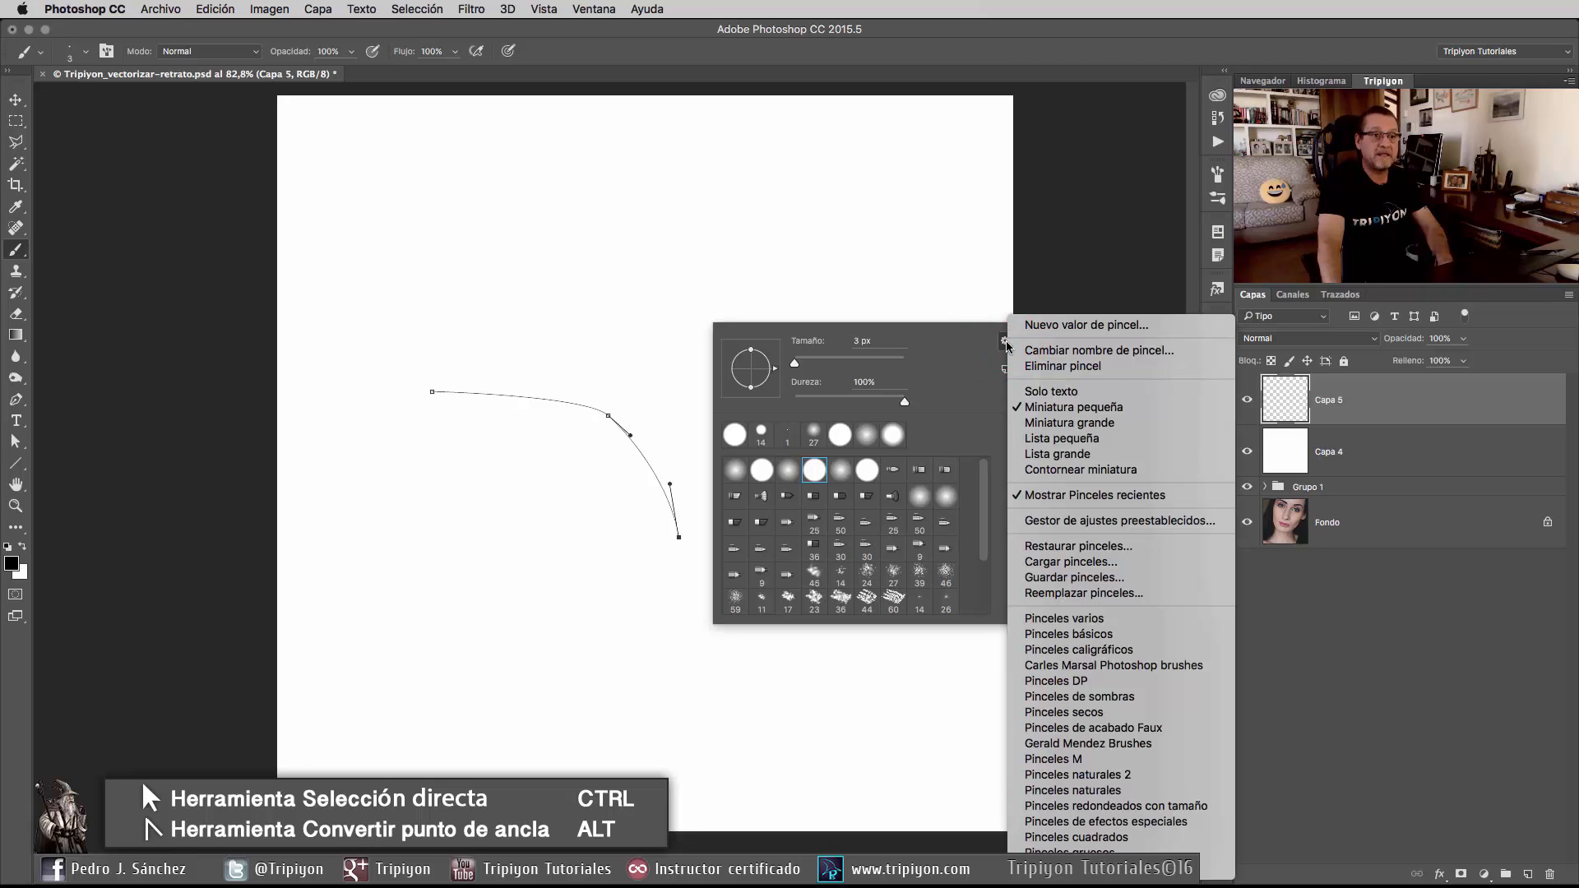
left_click(1088, 470)
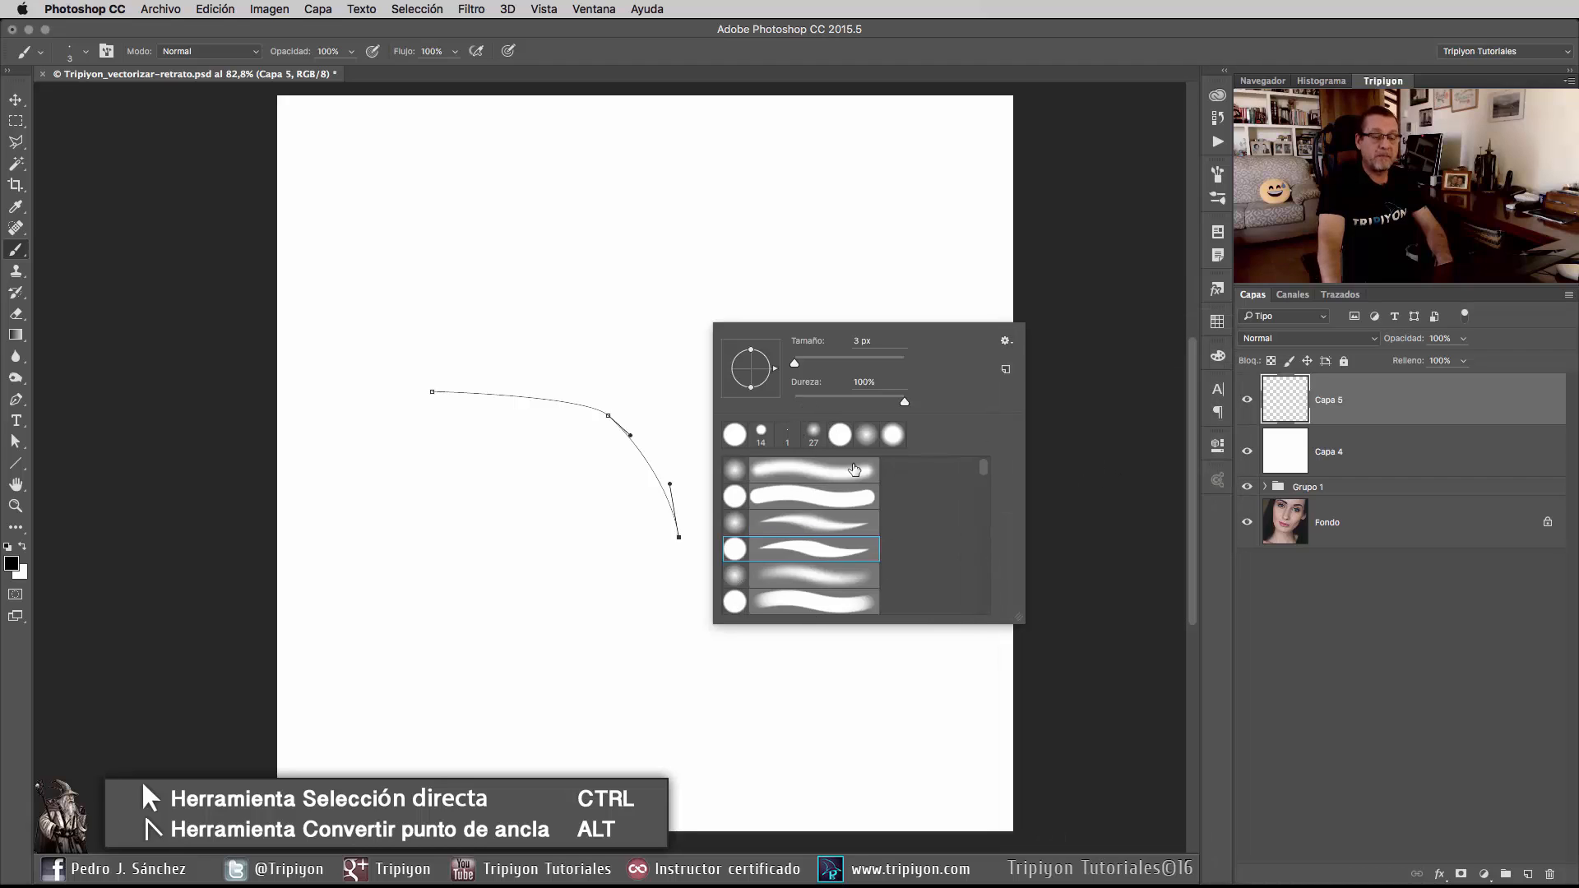
left_click(806, 553)
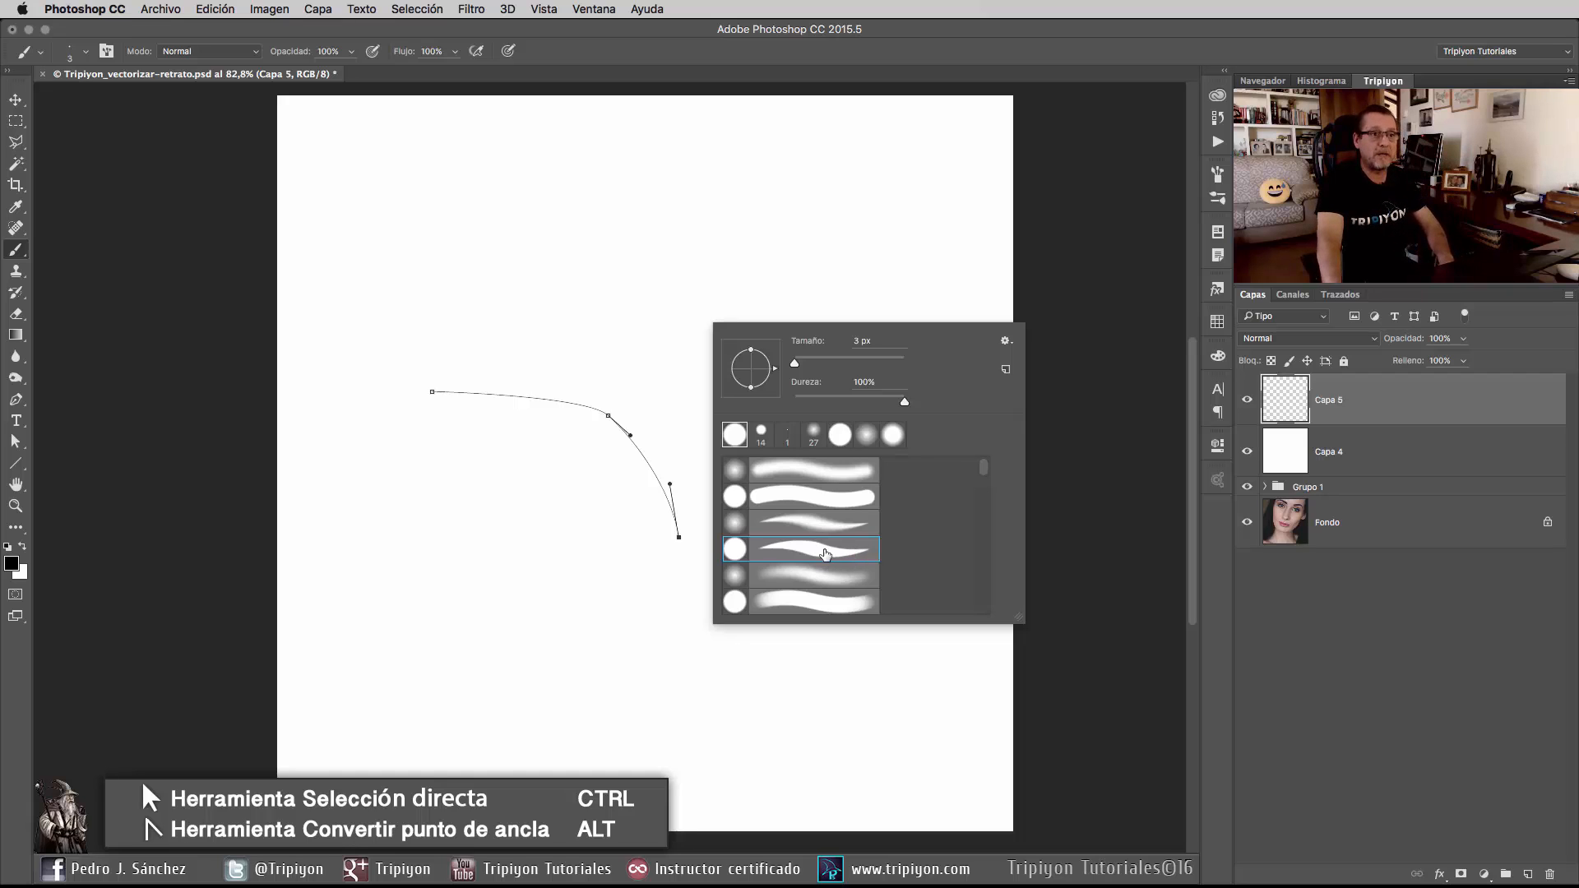
left_click(856, 341)
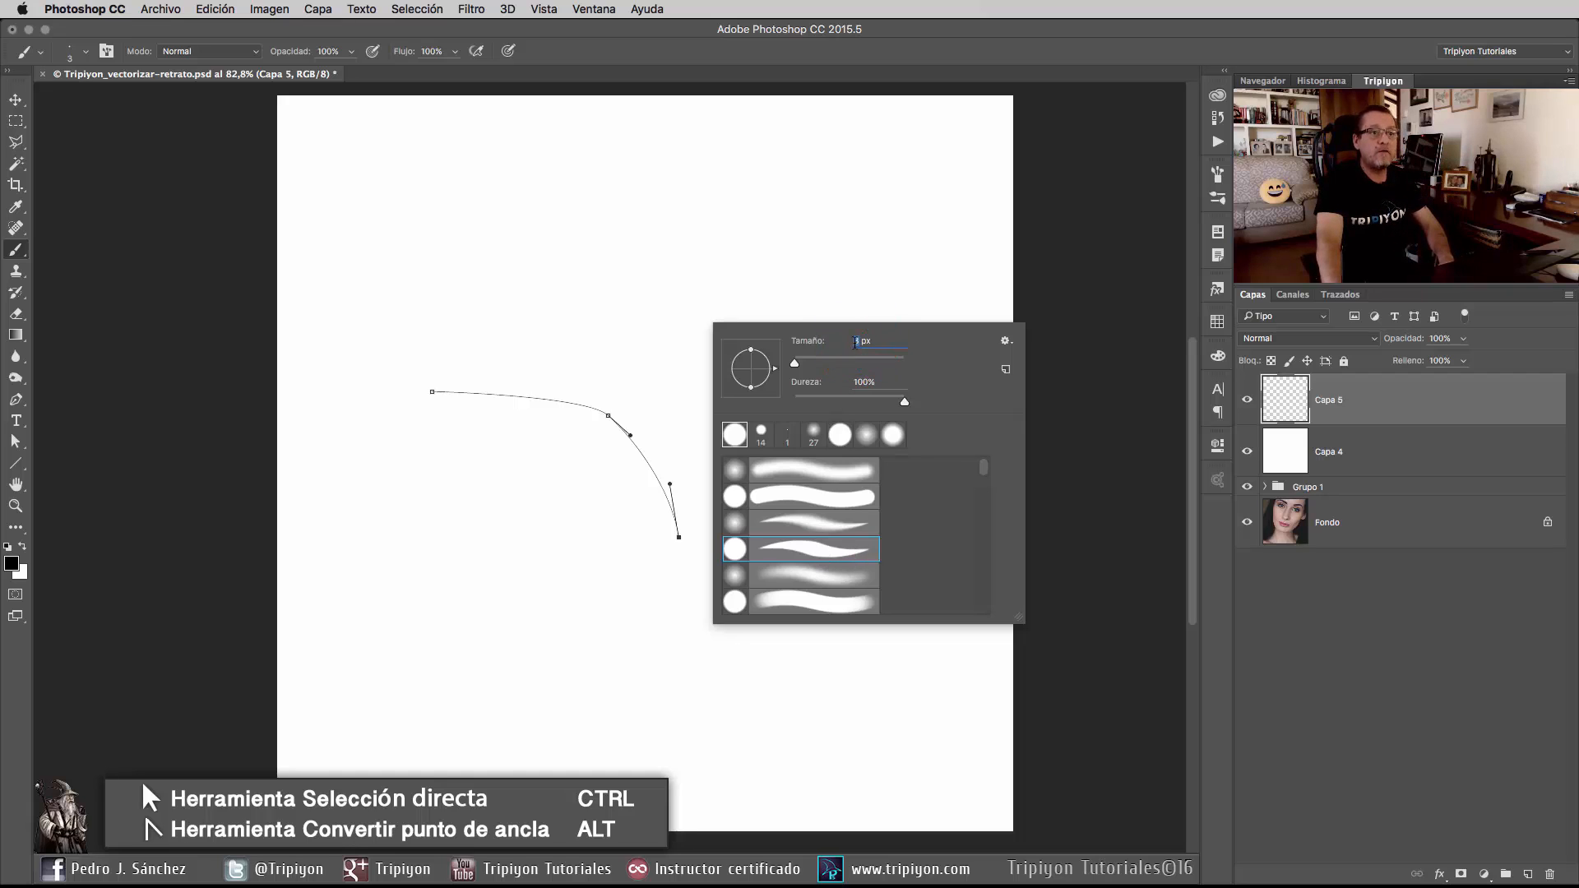
type("5")
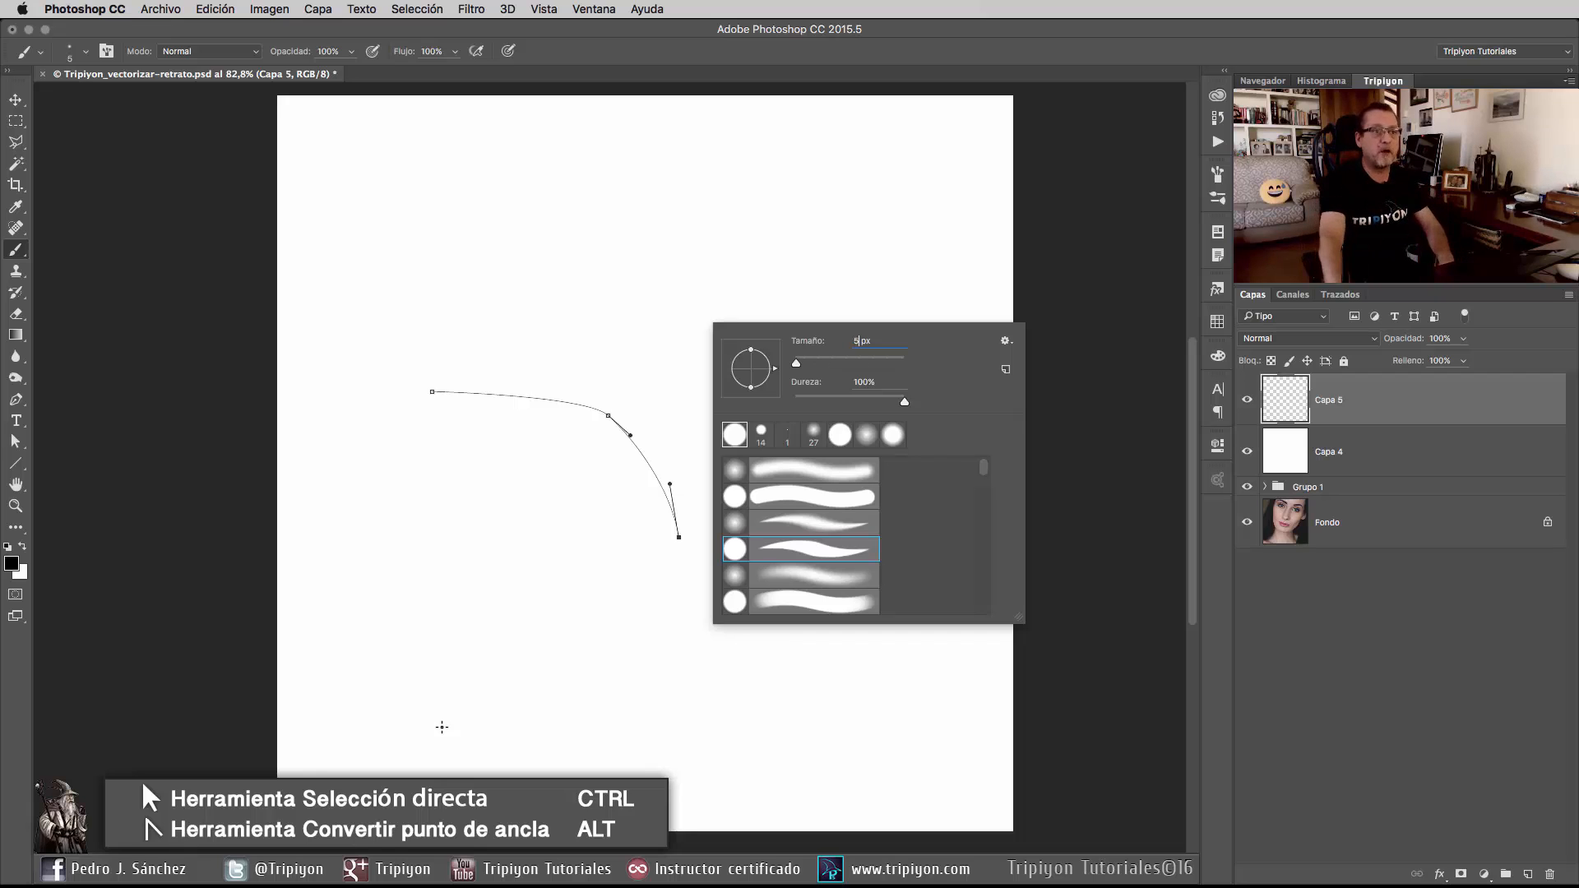
key("Return")
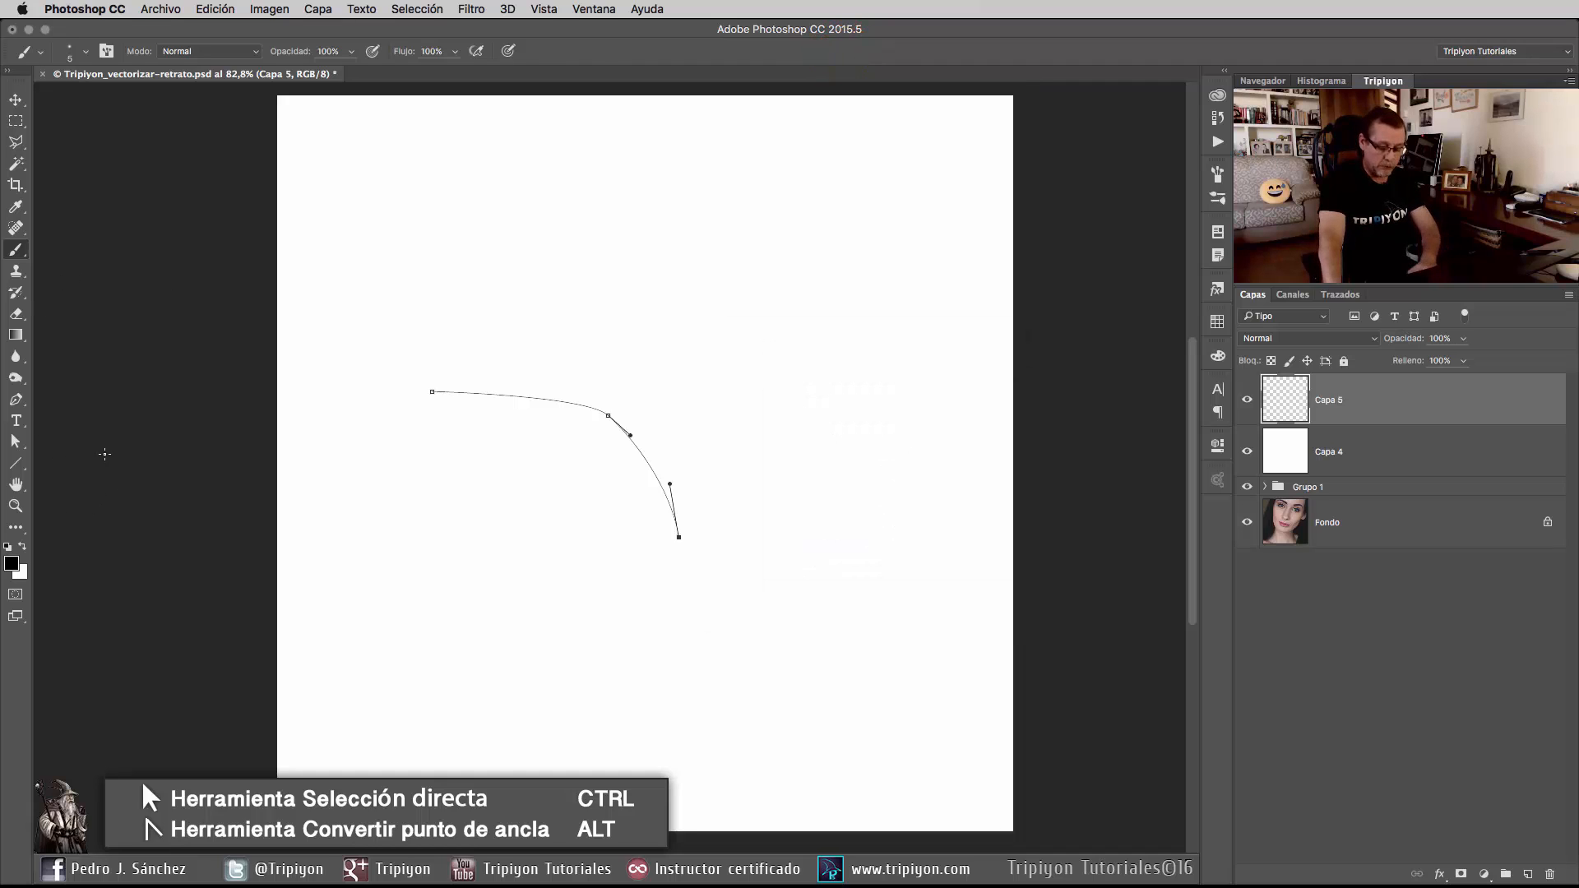
Reselect the curved path with the Pen tool's direct selection and move its middle anchor slightly up and to the left.
key("p")
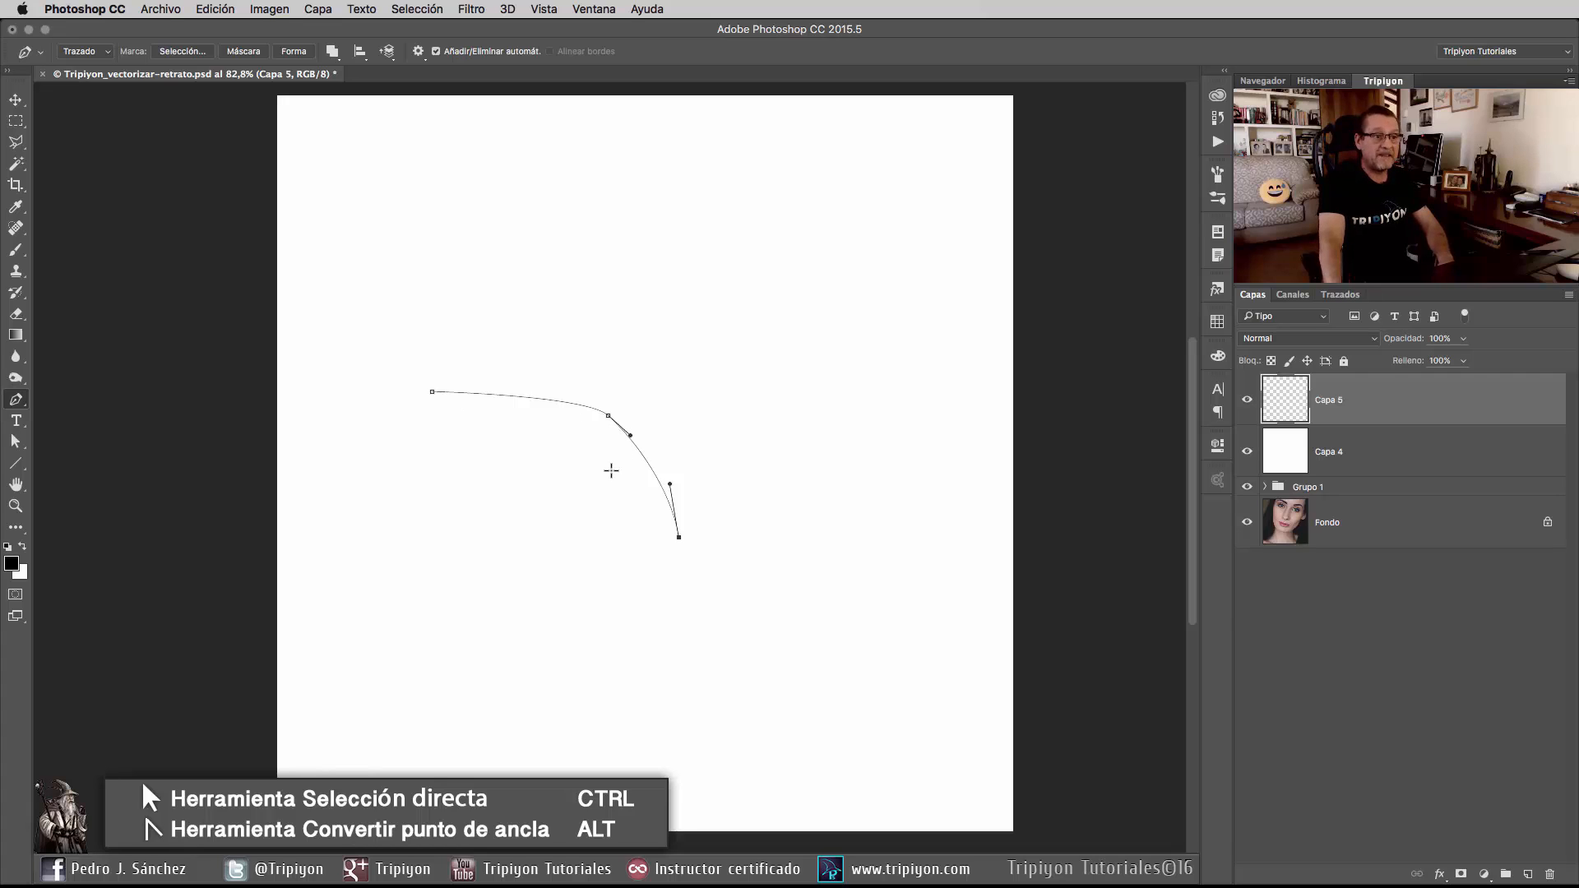
left_click(601, 533, "ctrl")
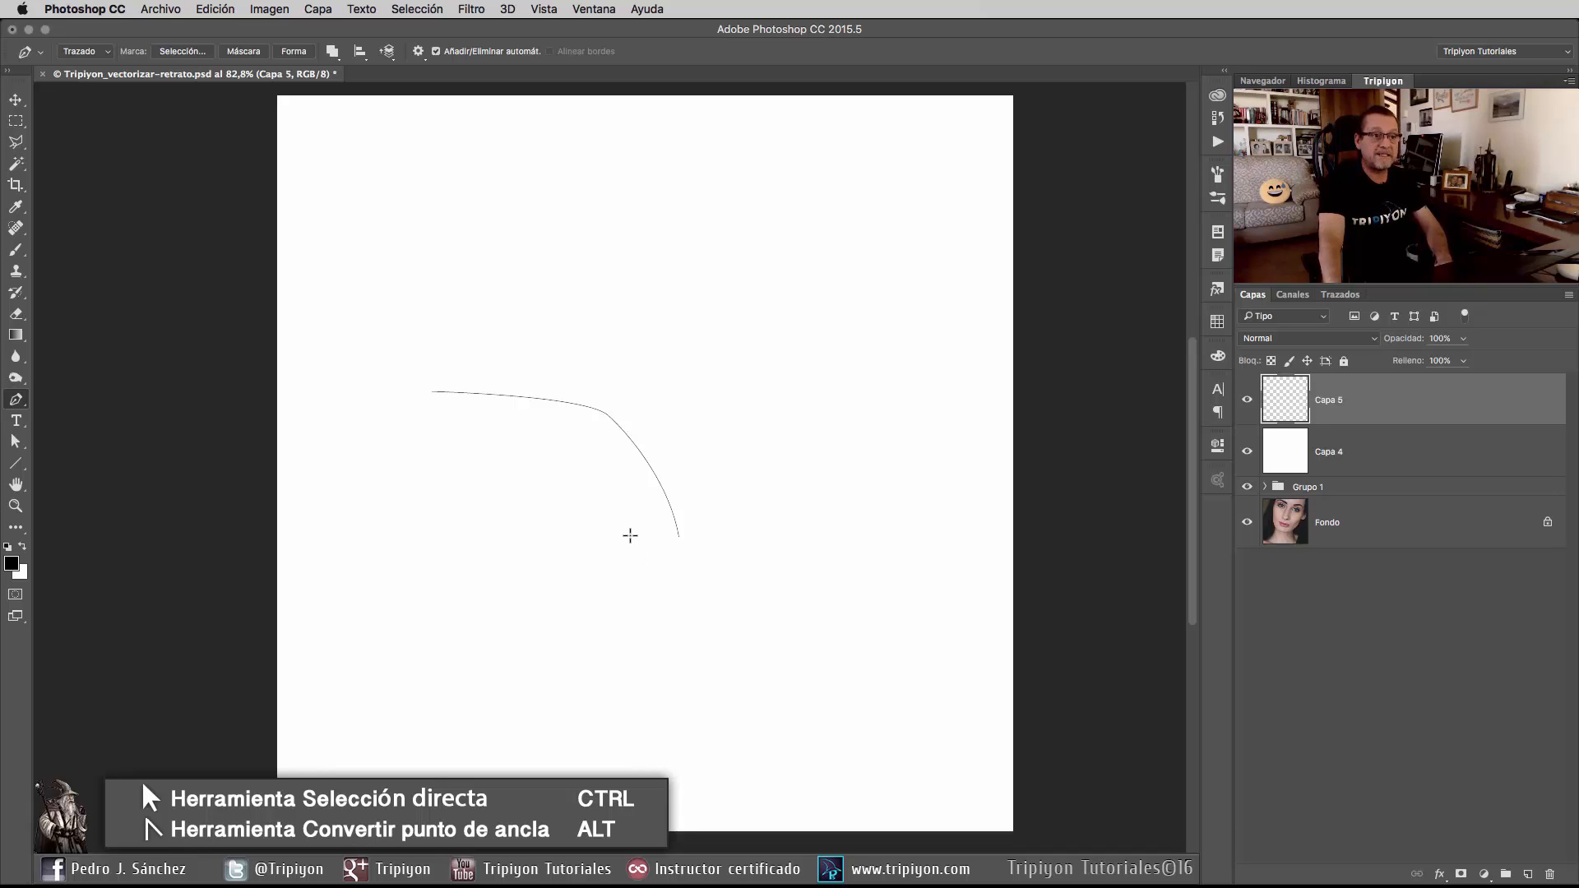
left_click(628, 431, "ctrl")
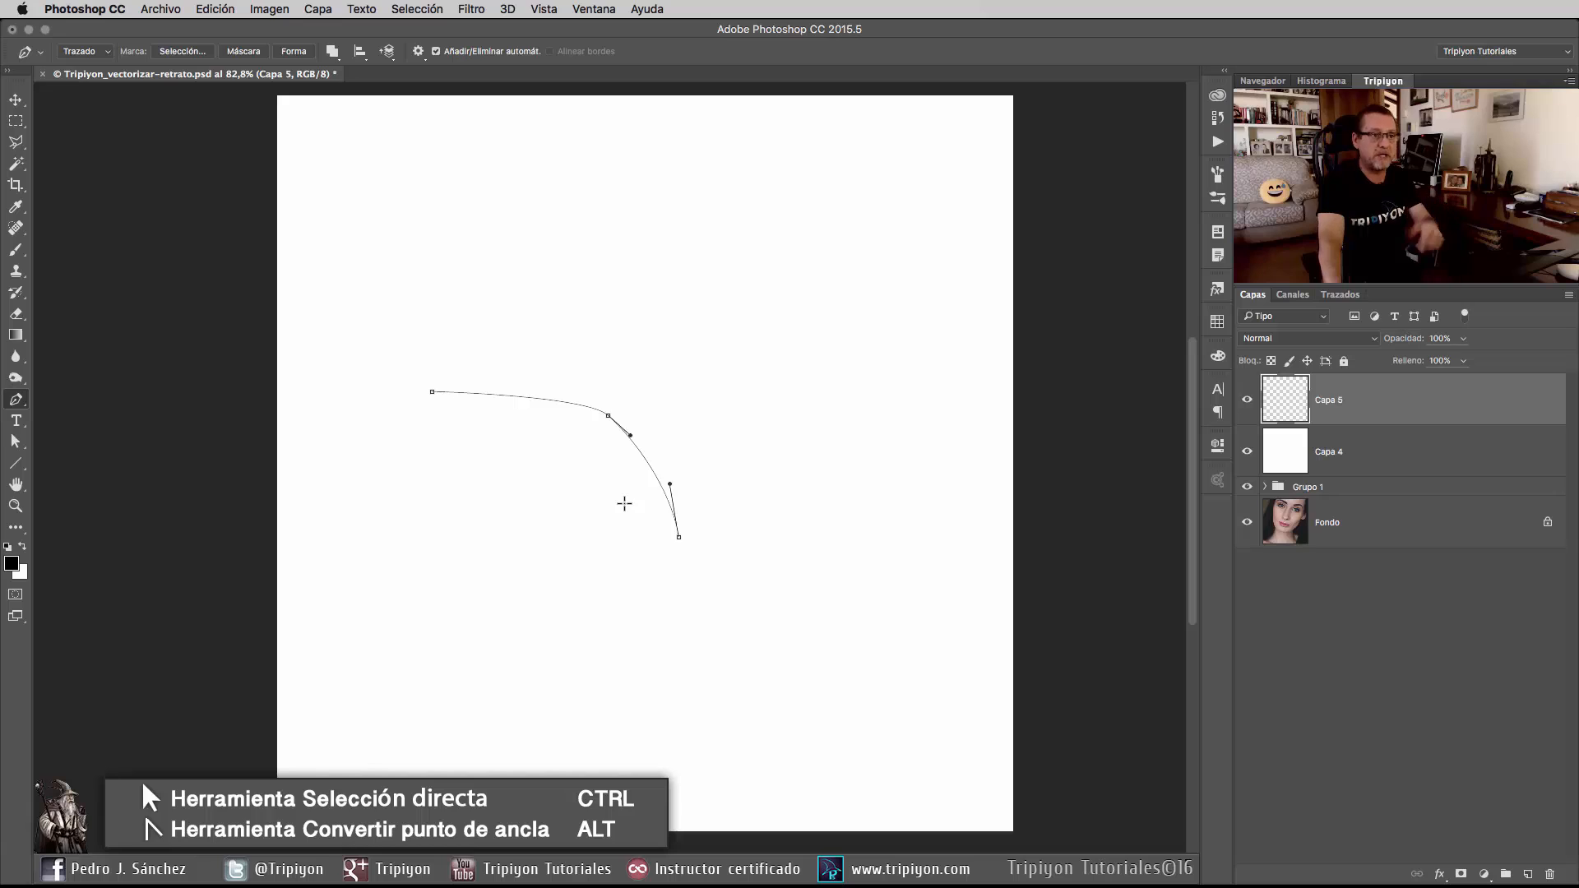
left_click_drag(595, 385, 632, 440)
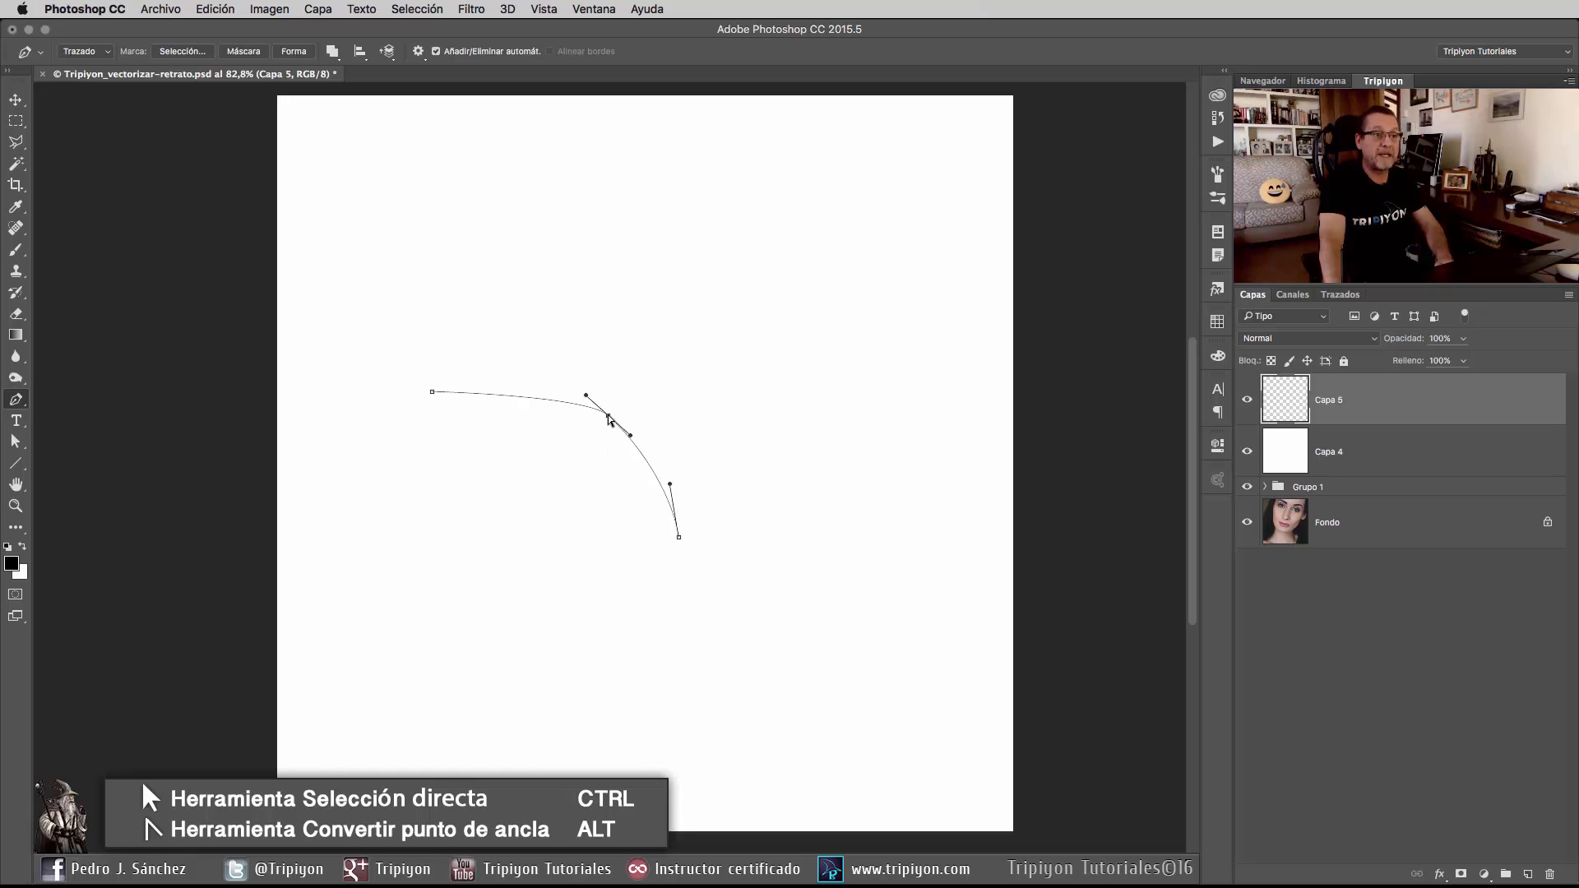
mouse_move(608, 416)
left_mouse_down()
mouse_move(628, 371)
mouse_move(583, 408)
mouse_move(629, 433)
mouse_move(602, 408)
left_mouse_up()
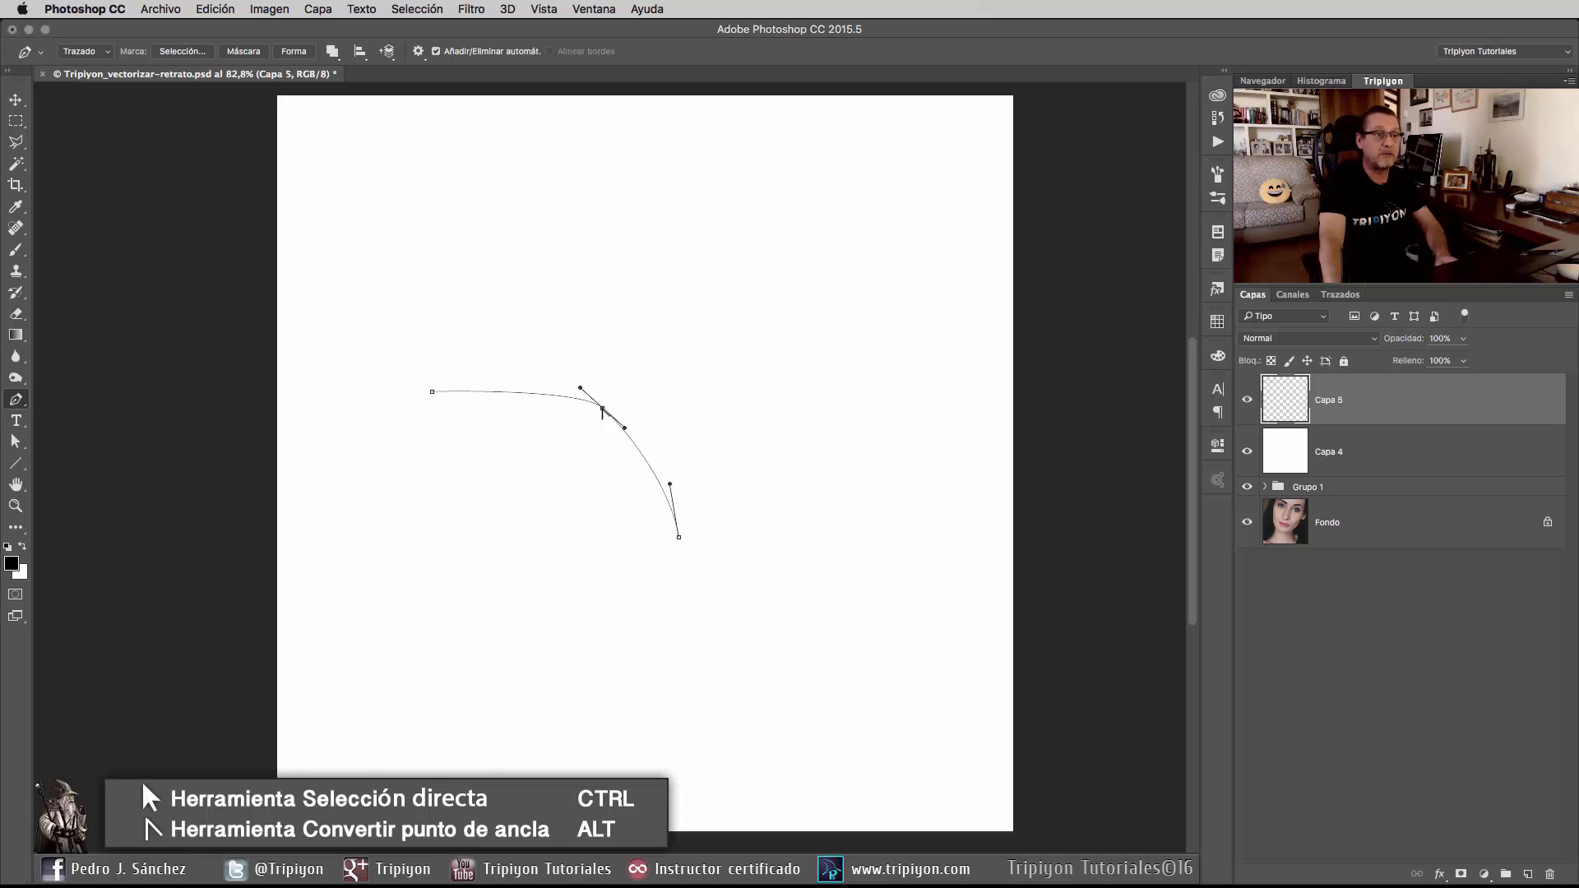
Smooth the curve by redrawing the middle anchor's direction handles and adjusting the end anchor's handle.
left_click_drag(603, 409, 646, 448)
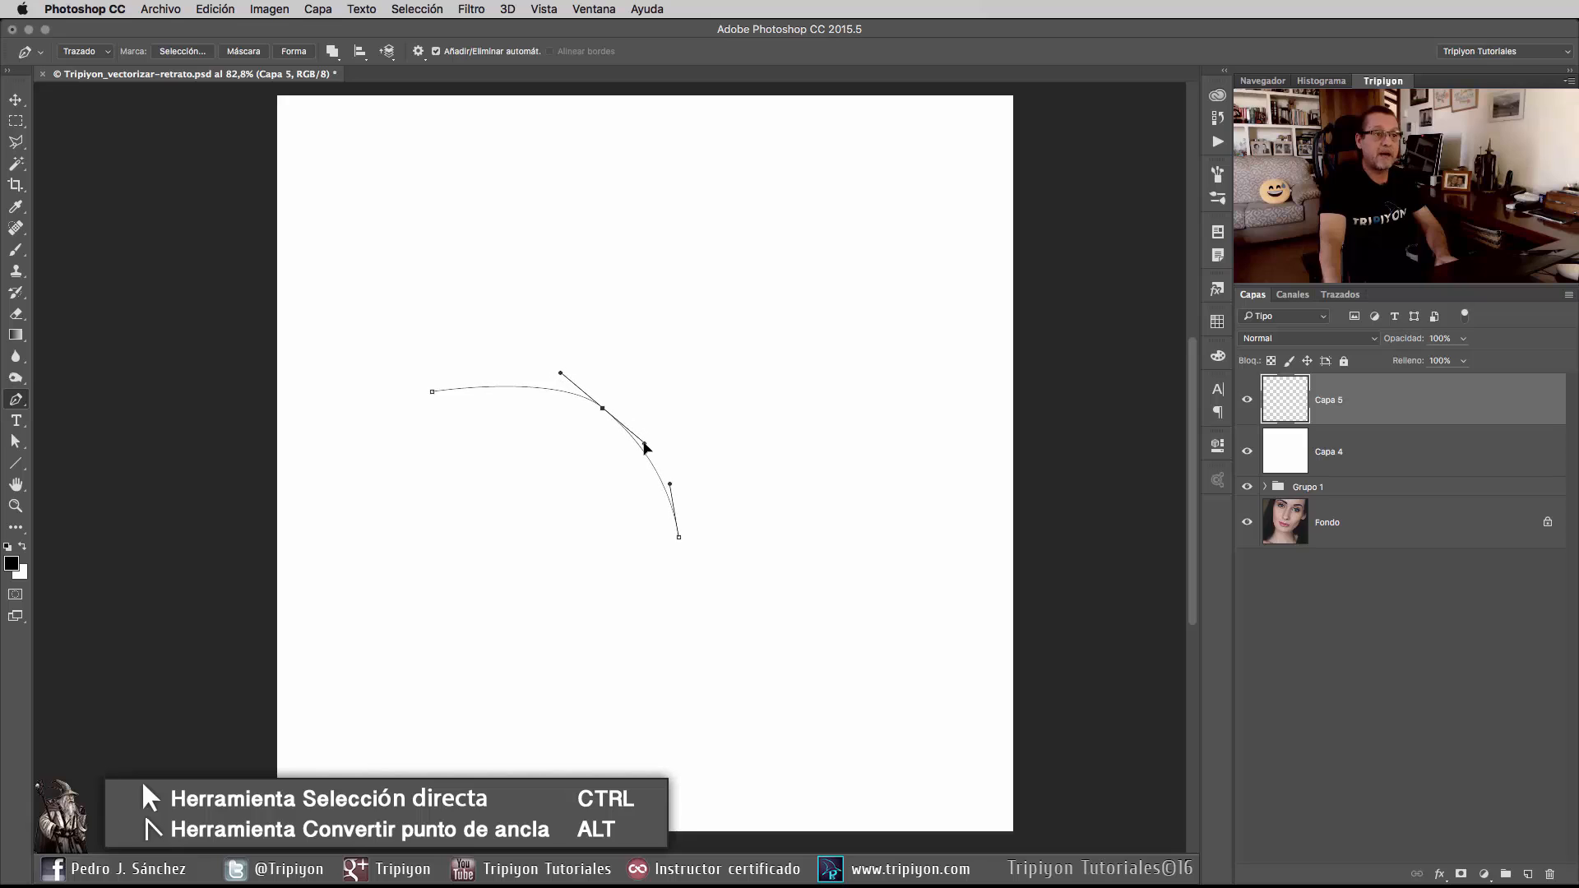
left_click(603, 409, "alt")
left_click_drag(603, 408, 635, 430)
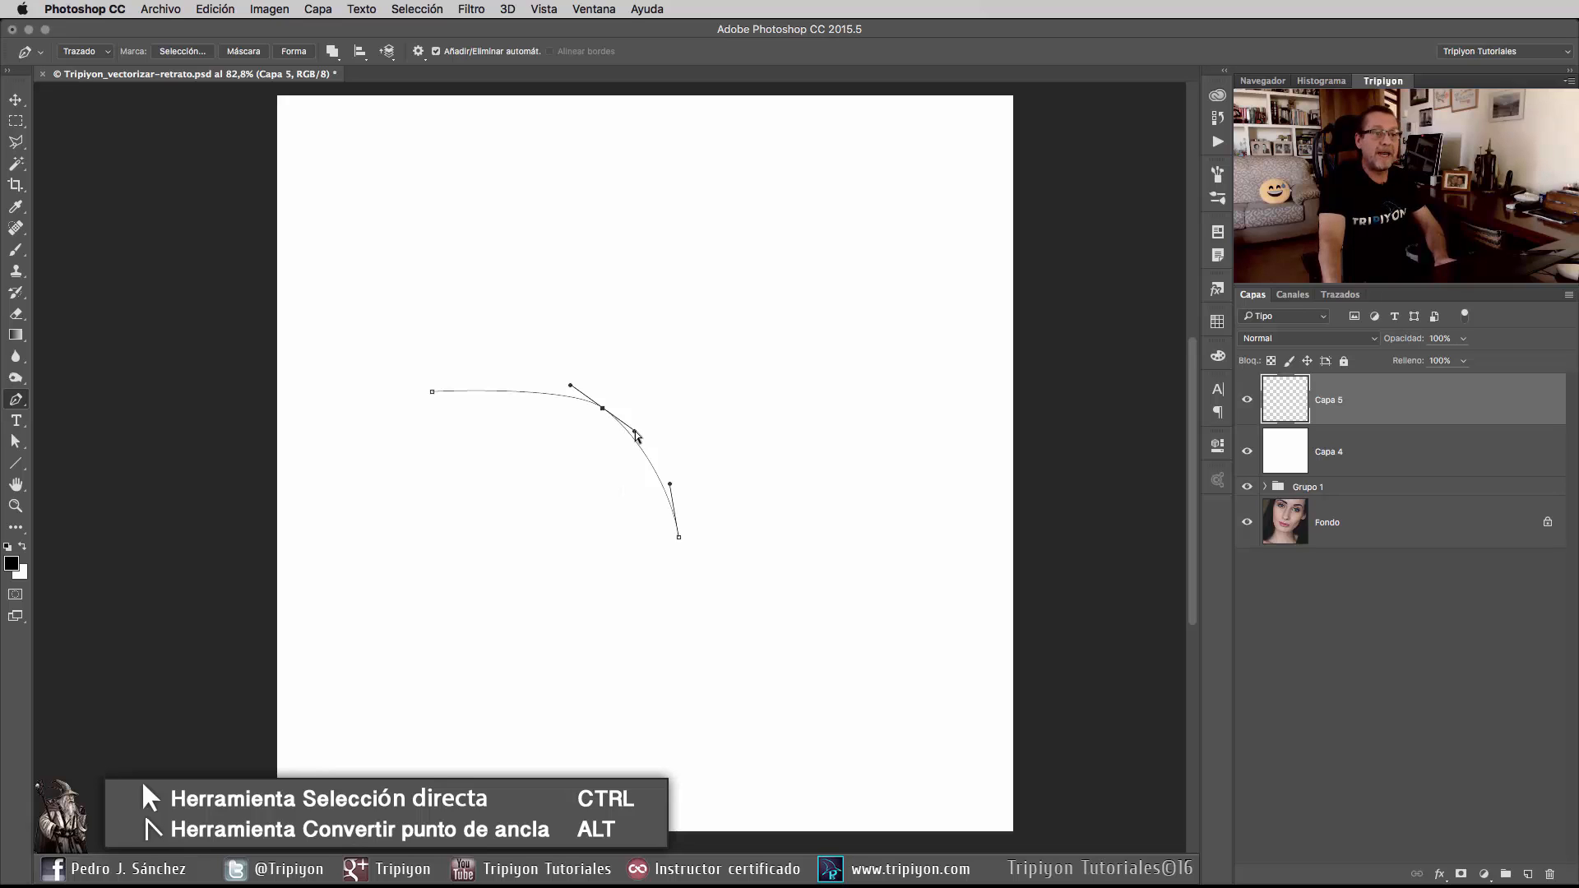
left_click_drag(634, 431, 682, 468)
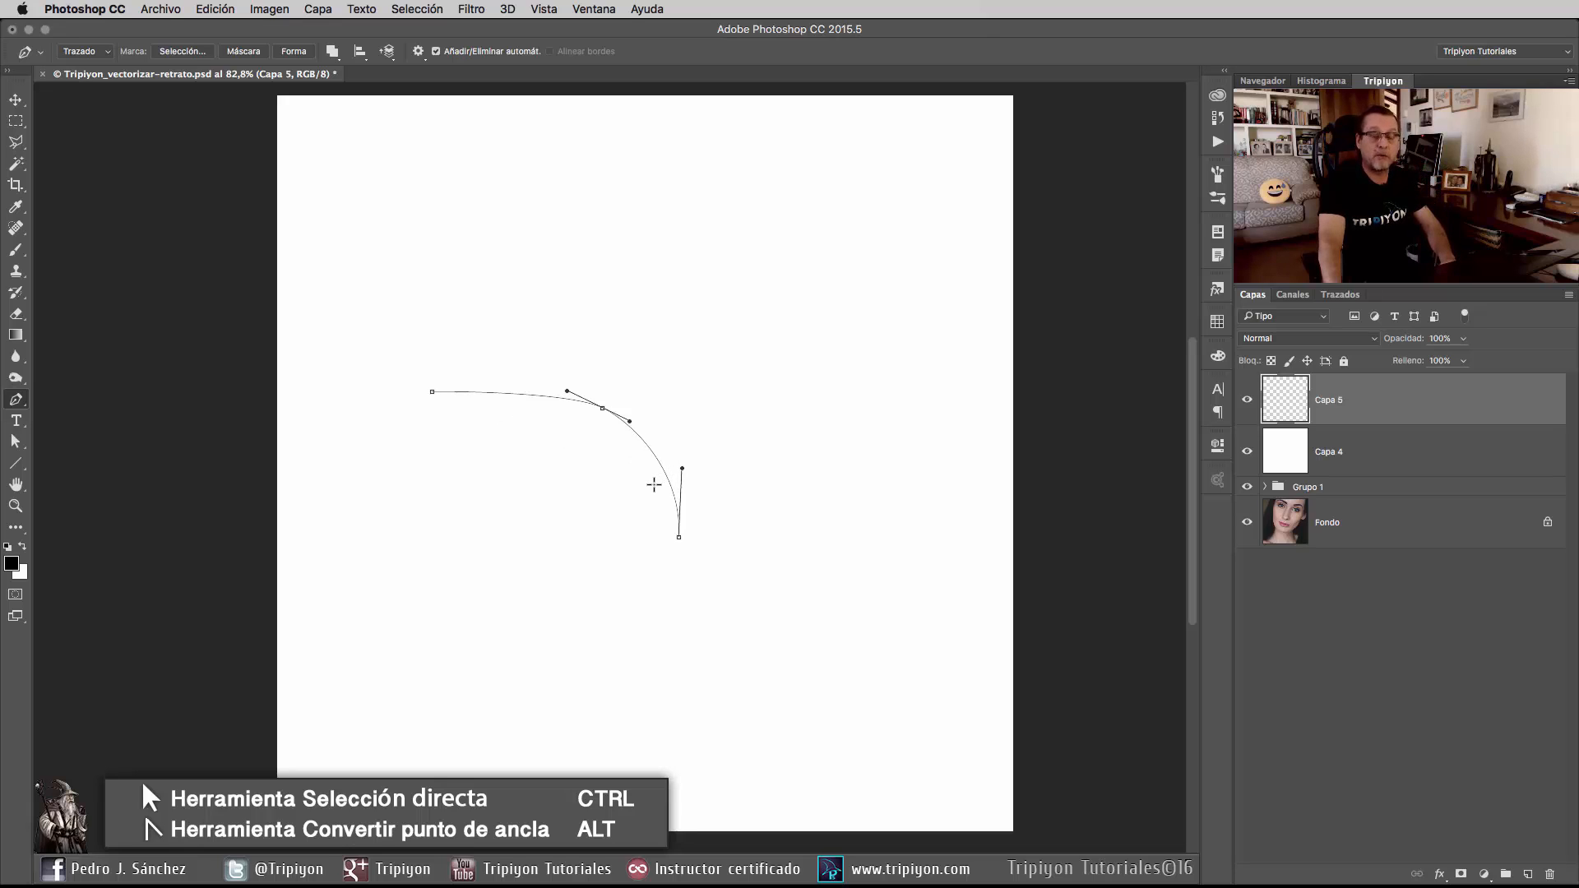
Try stroking the path with Pincel and Simular presión enabled, hide the path, and undo both.
right_click(650, 468)
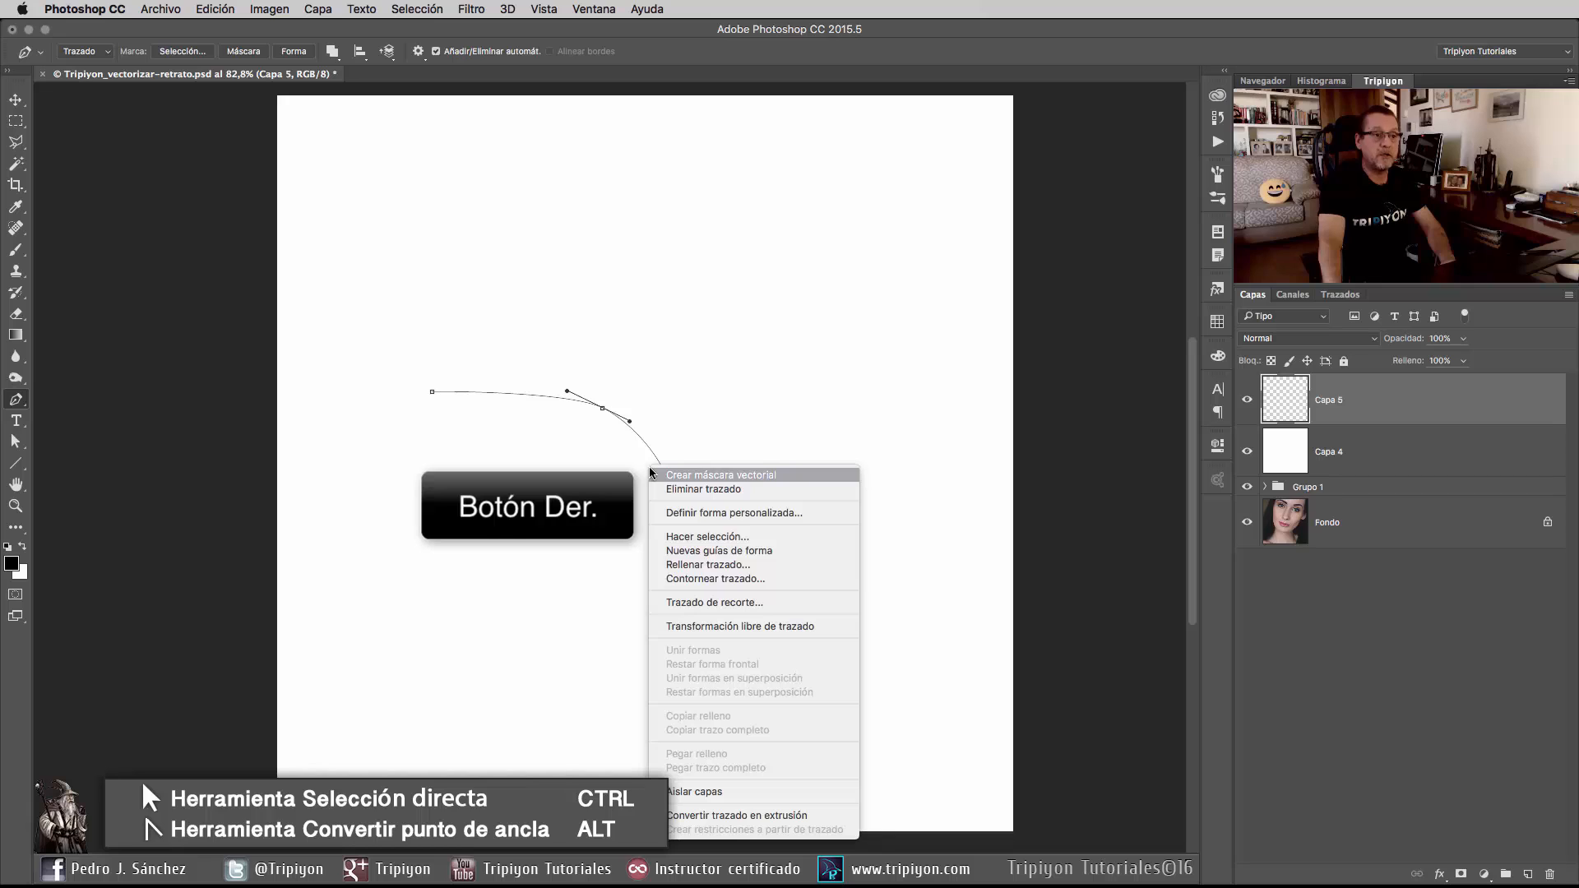
left_click(783, 581)
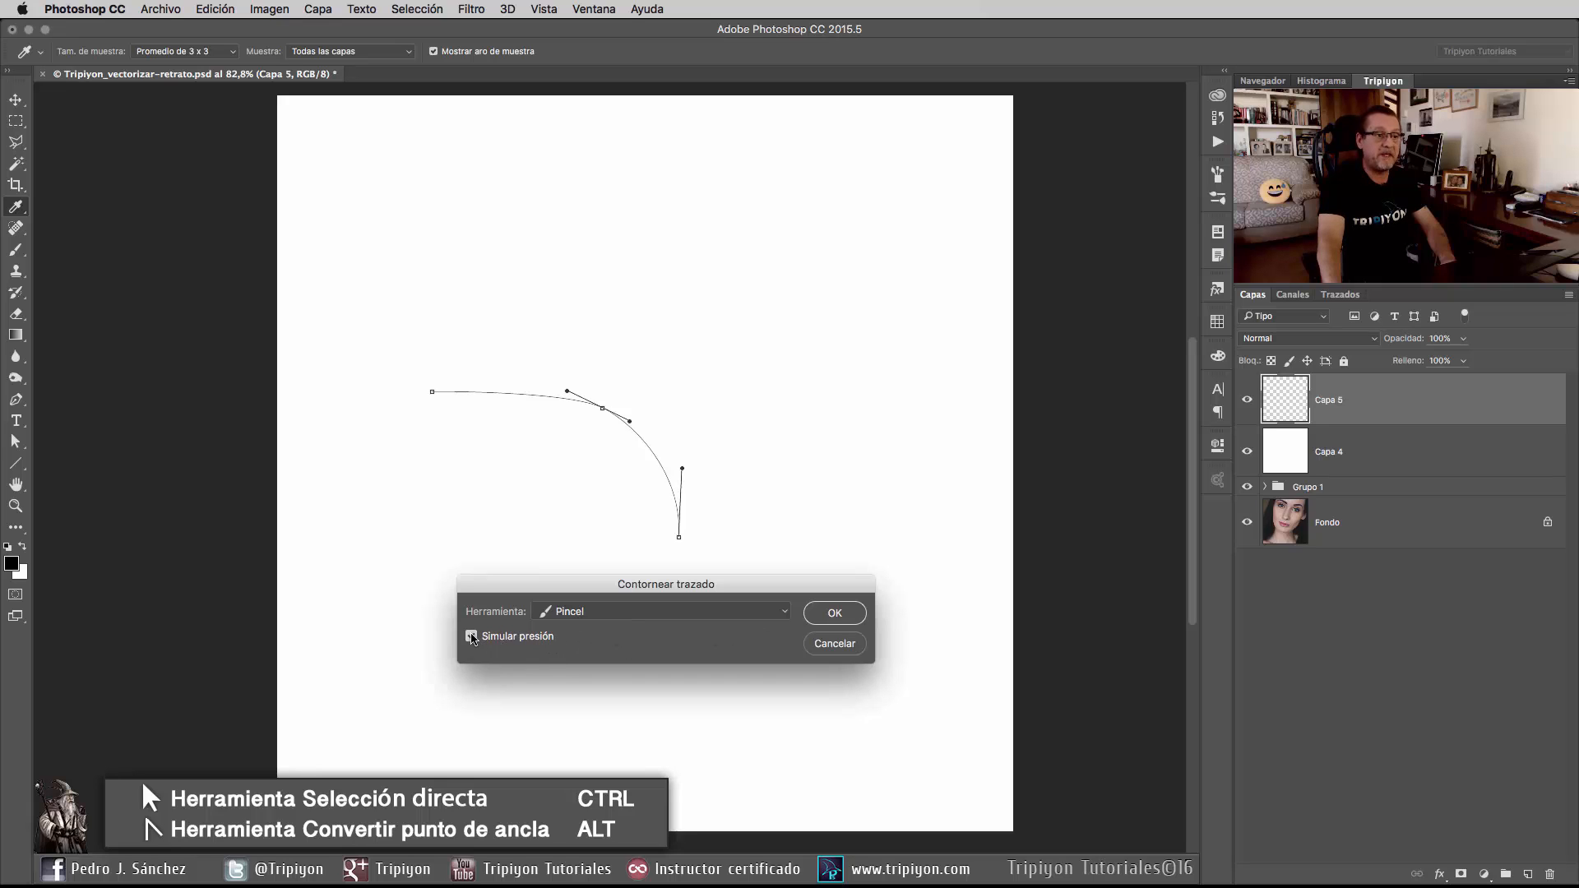
left_click(834, 612)
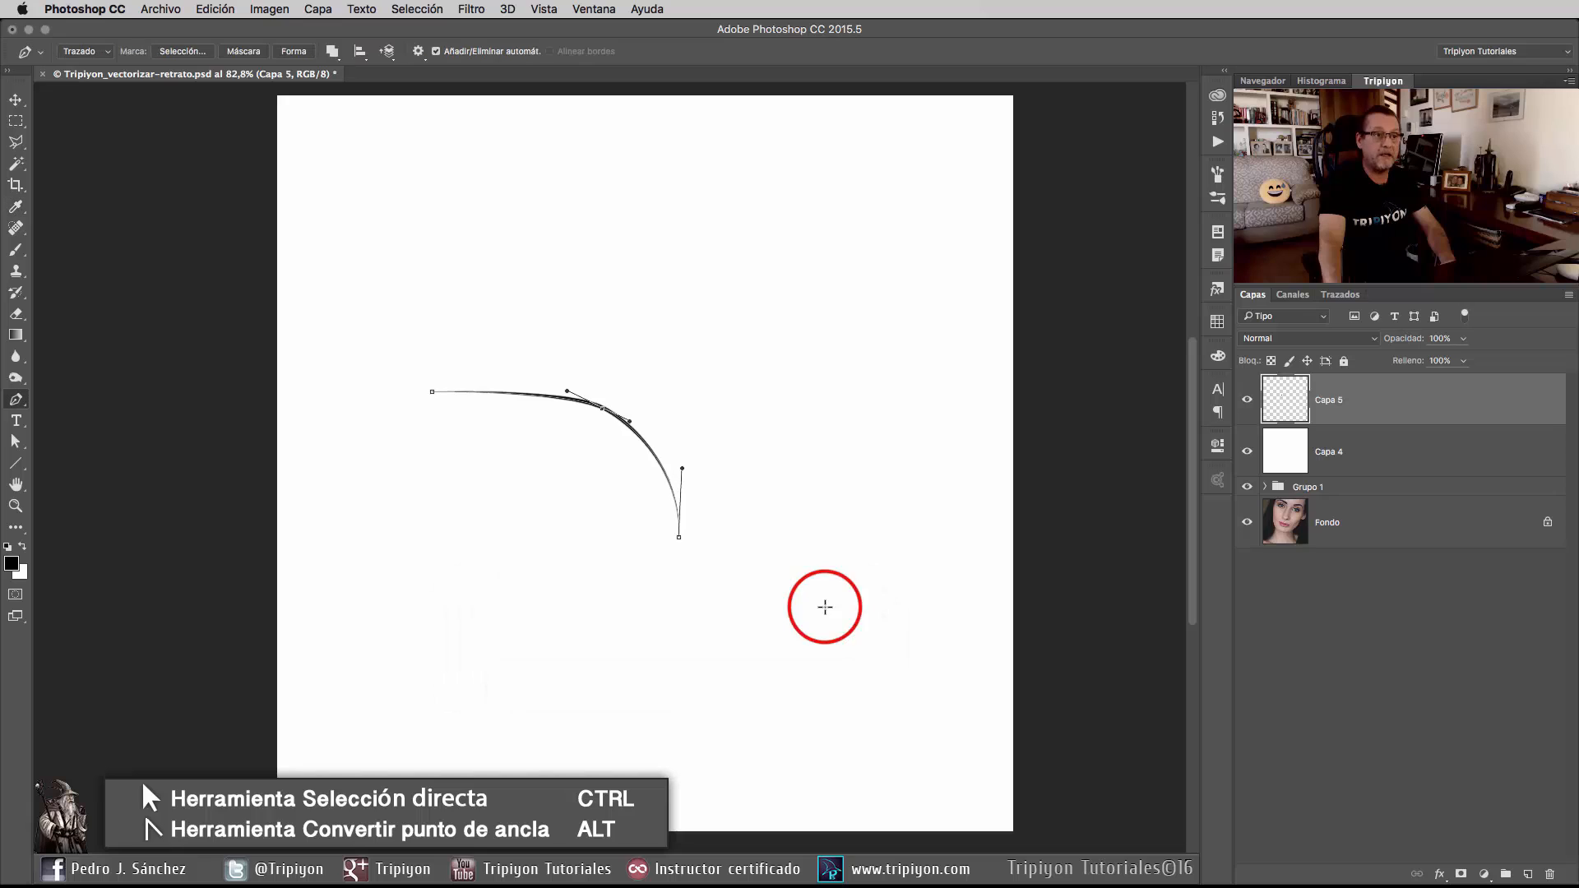
key("Return")
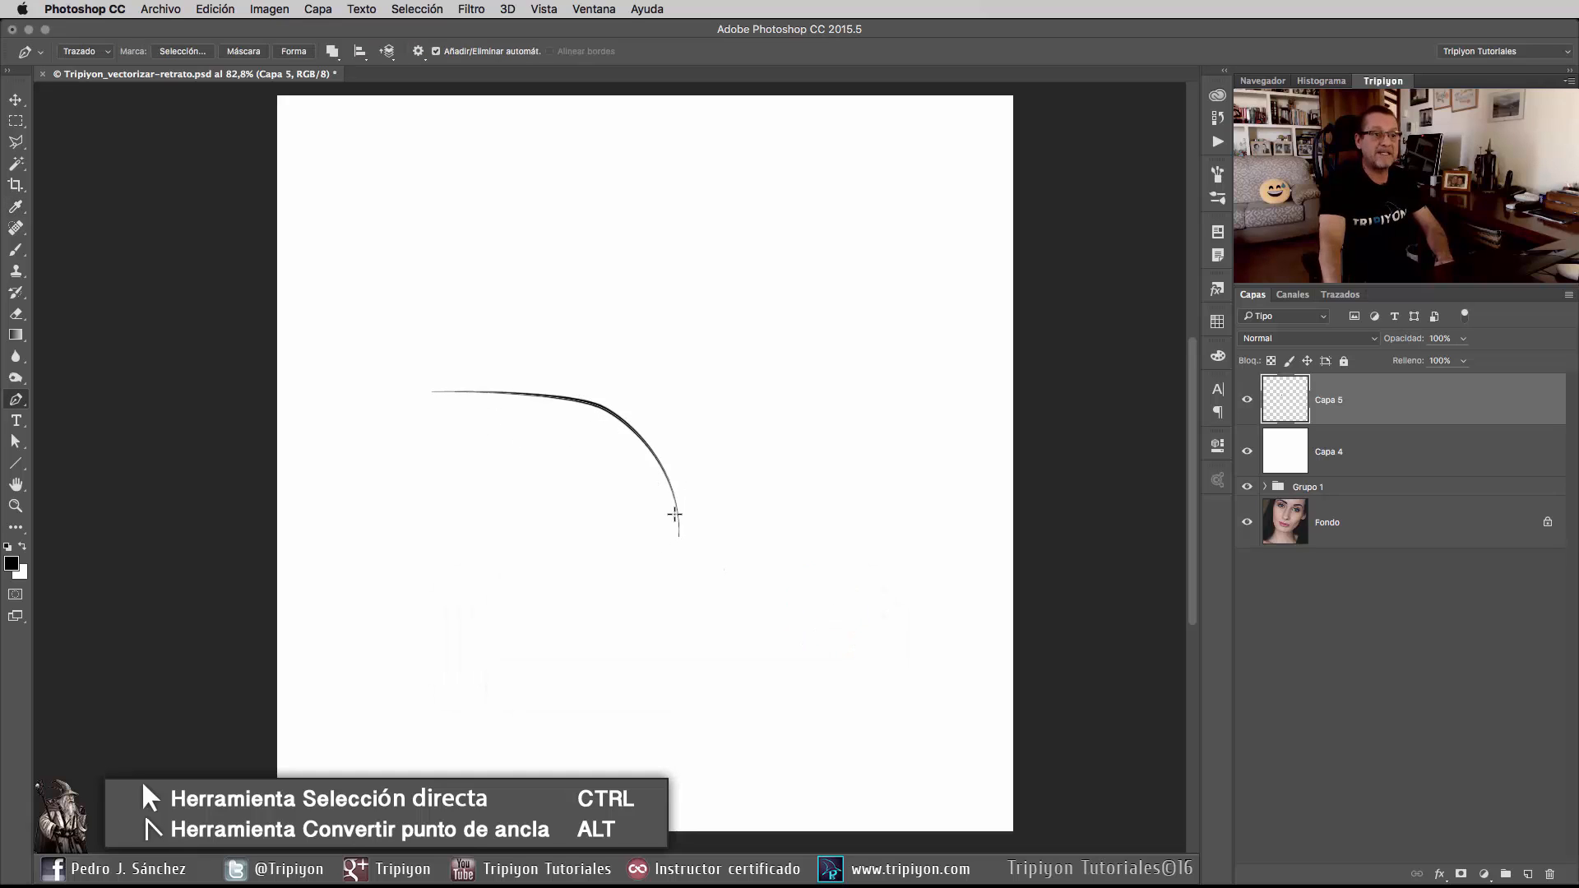
key("ctrl+z")
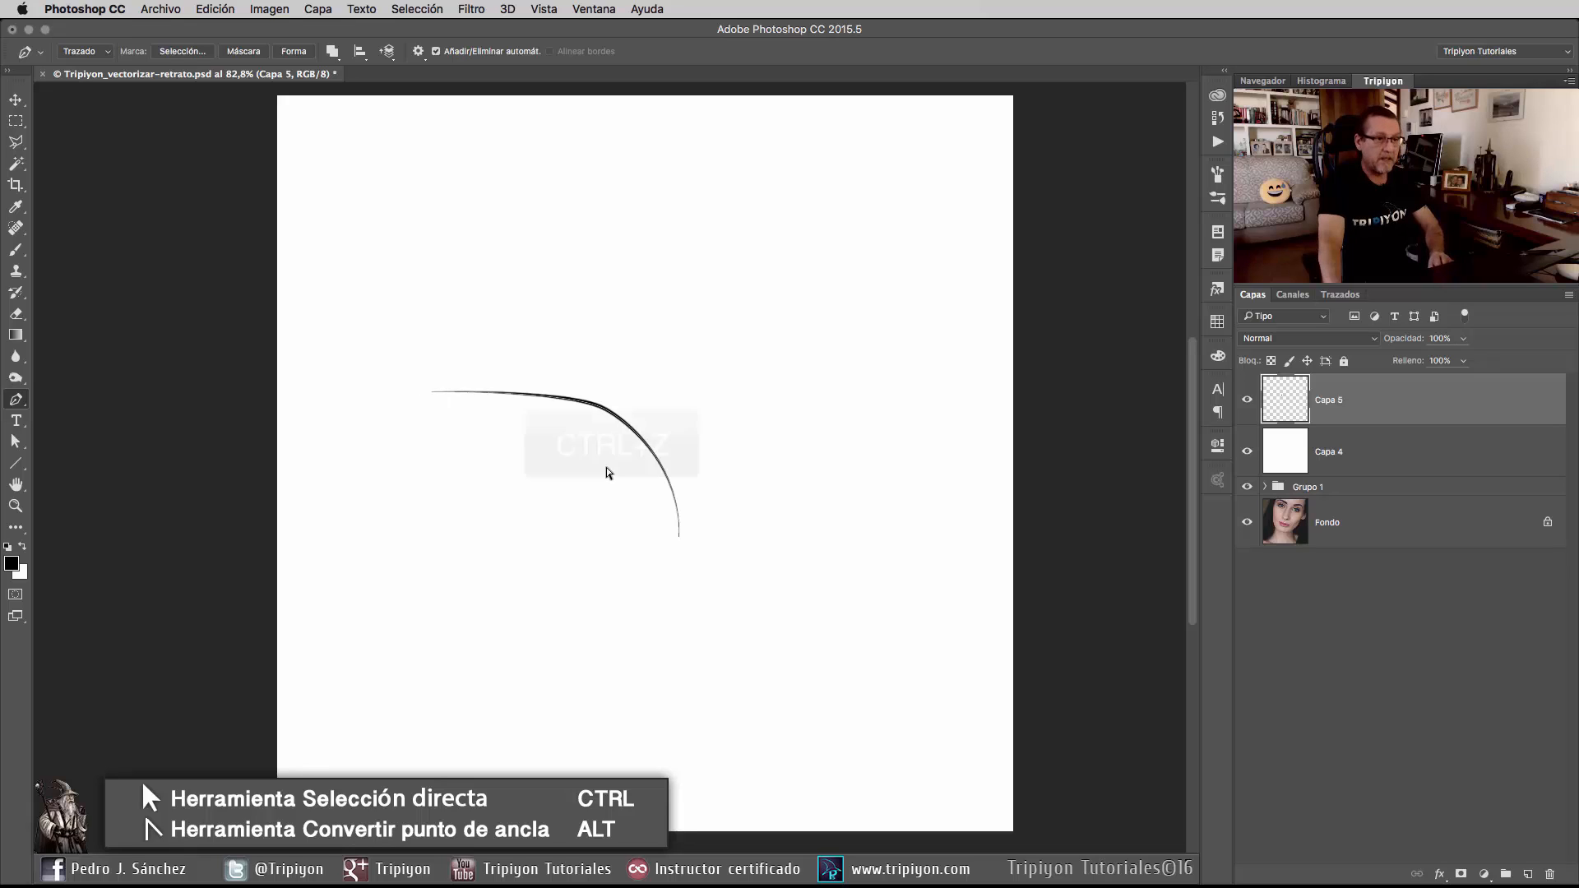
key("ctrl+z")
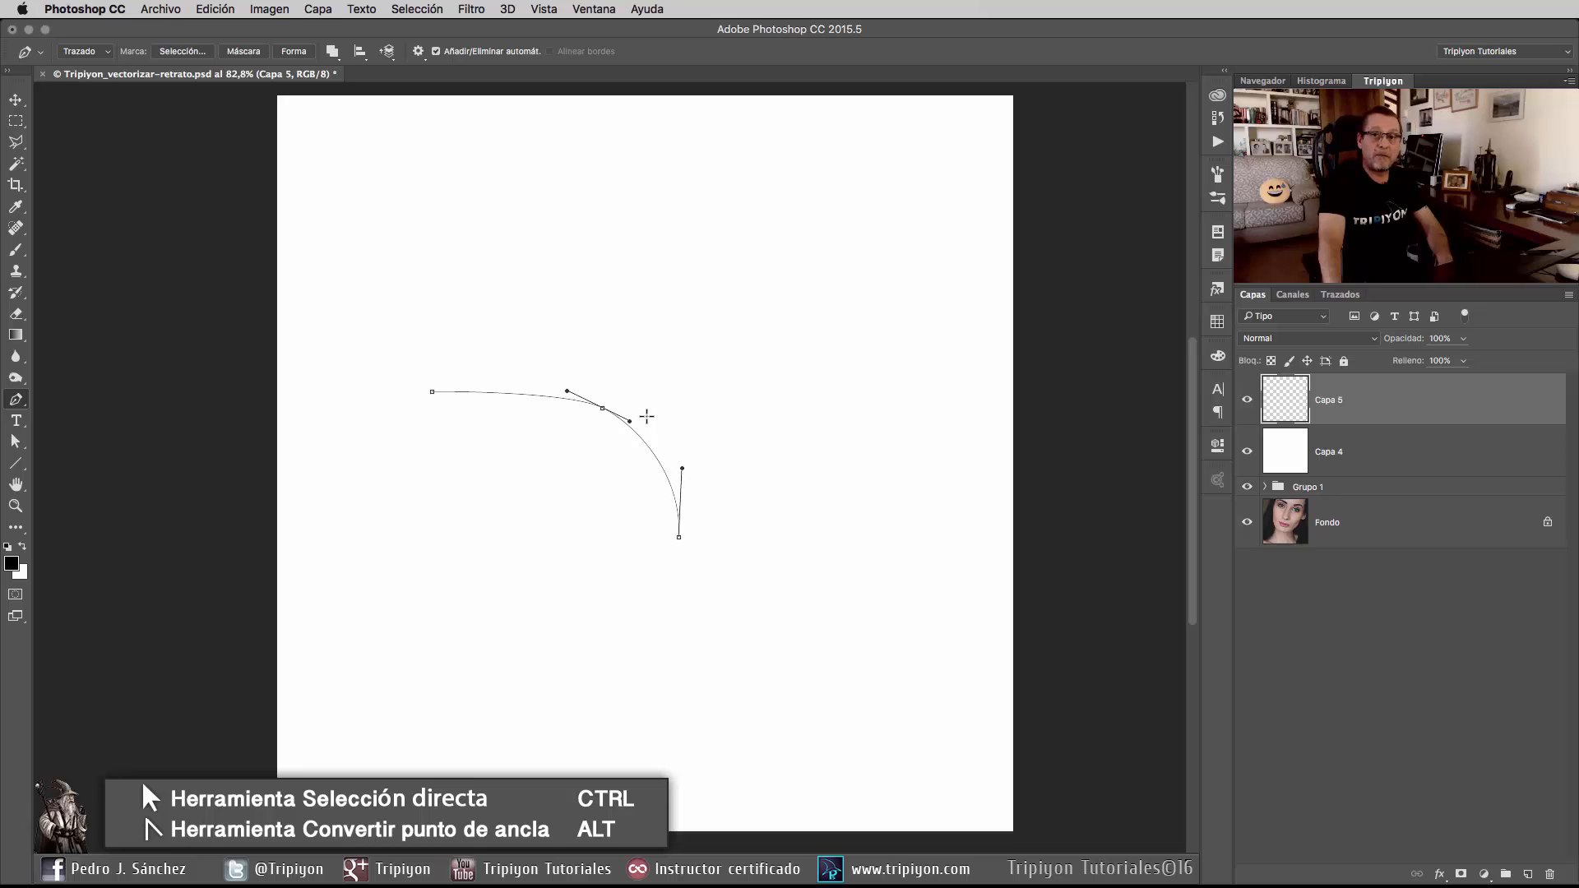
Stroke the curved path using Pincel with Simular presión disabled, and hide the path outline.
right_click(647, 417)
left_click(709, 529)
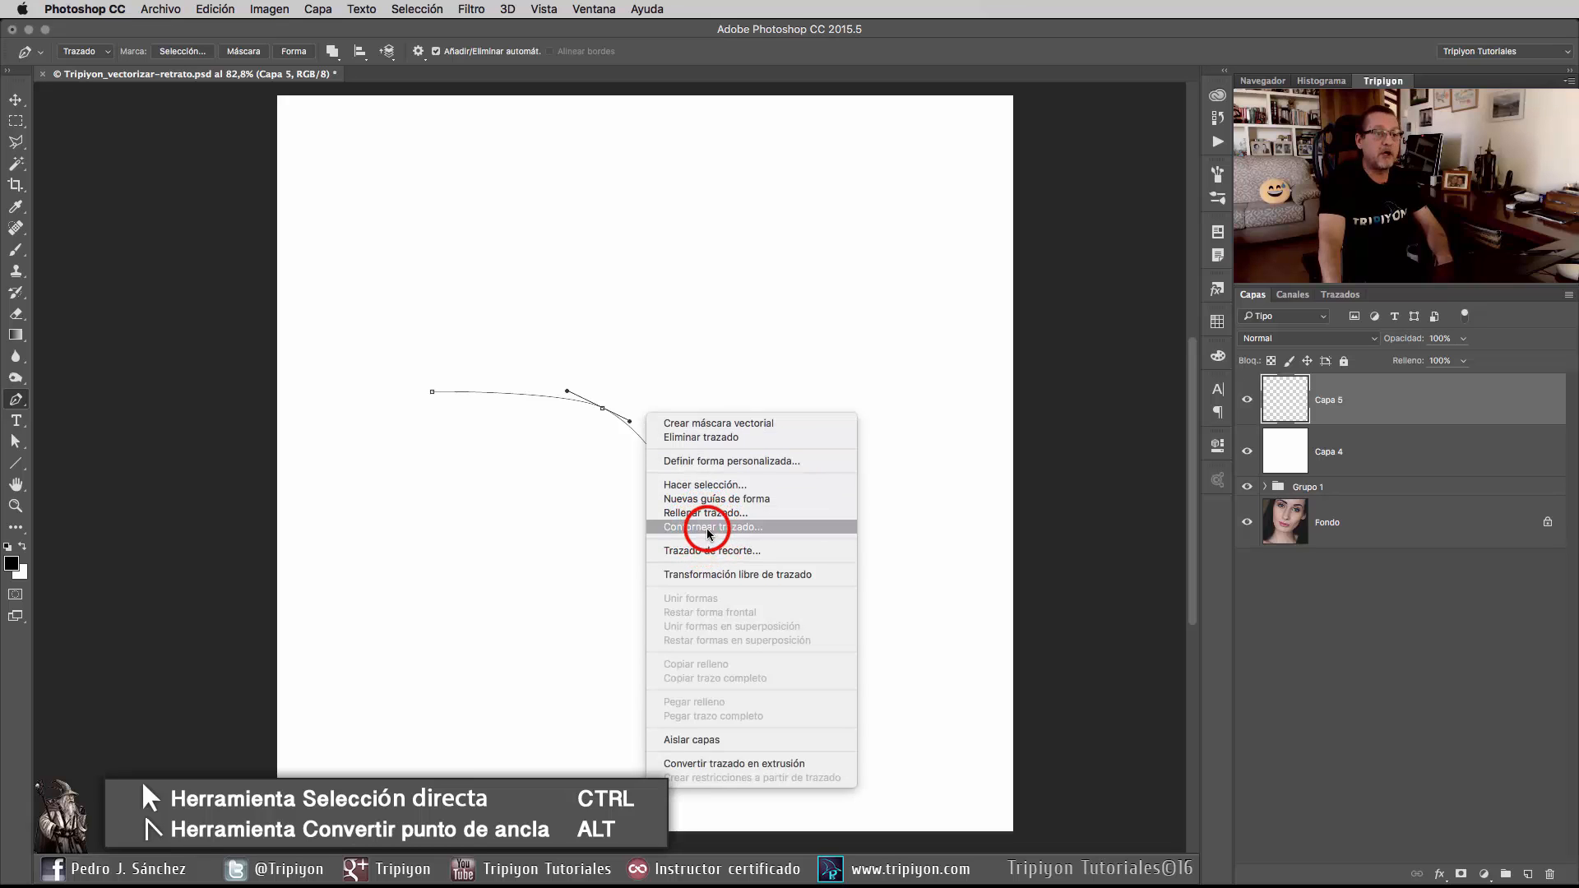
left_click(491, 638)
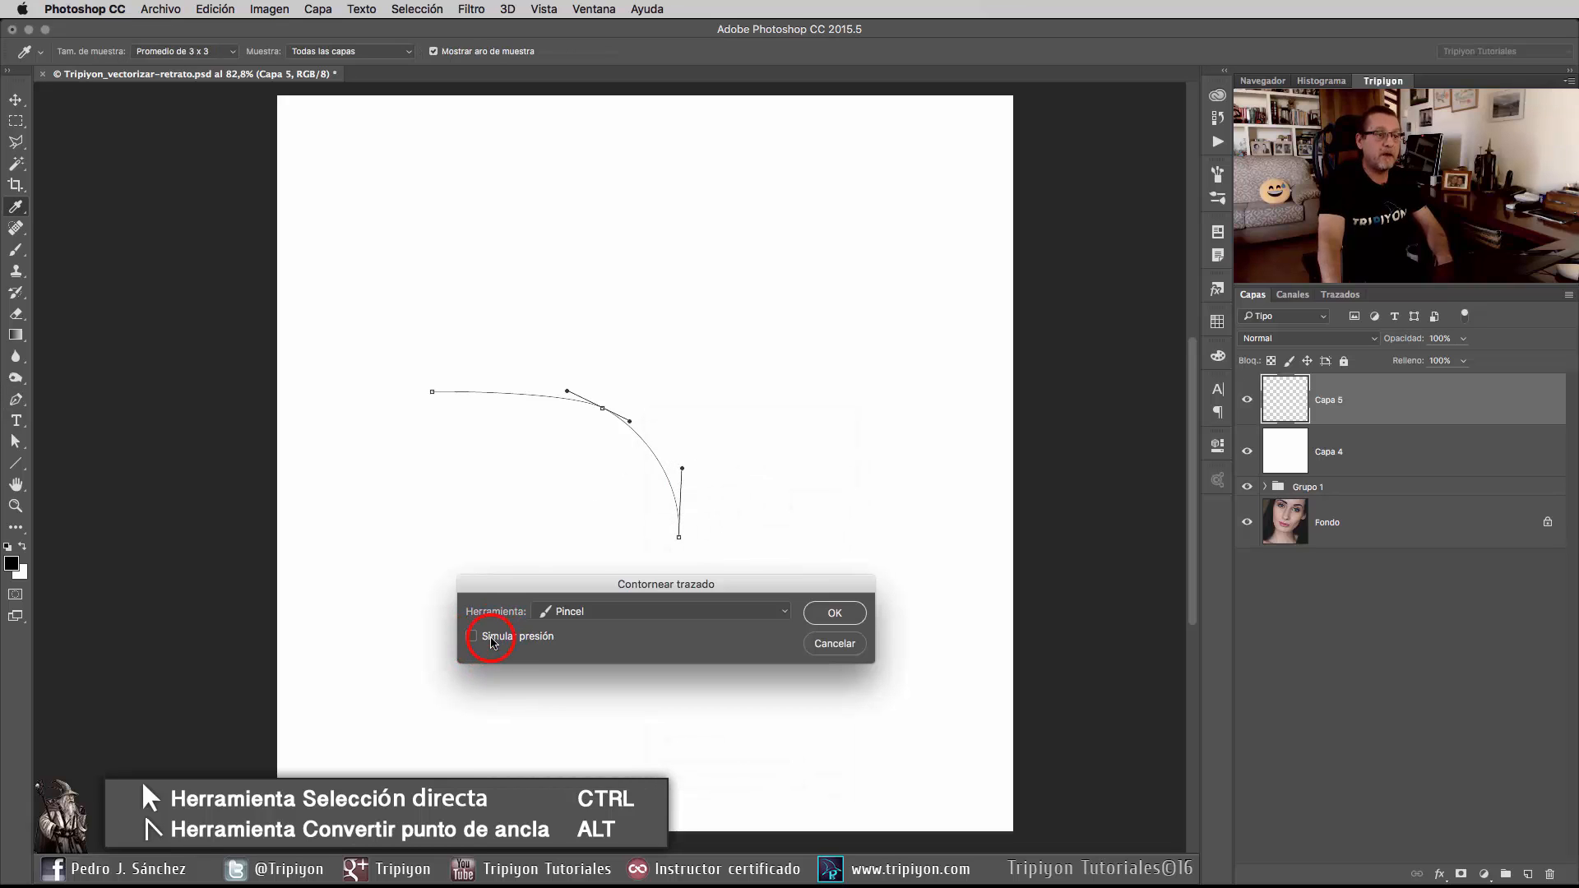
left_click(833, 612)
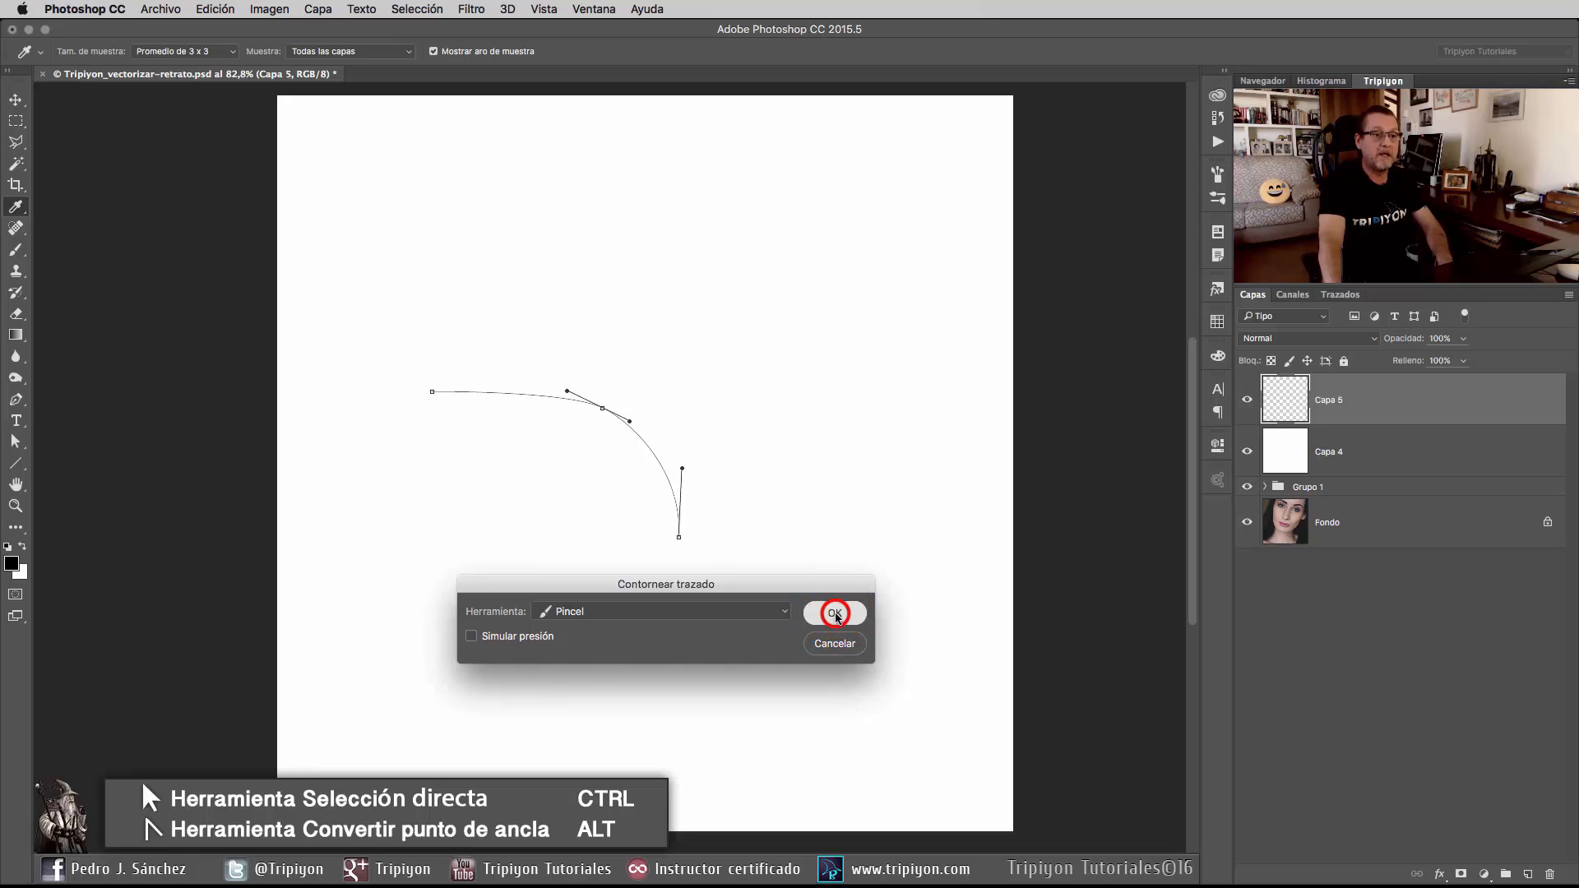
key("Return")
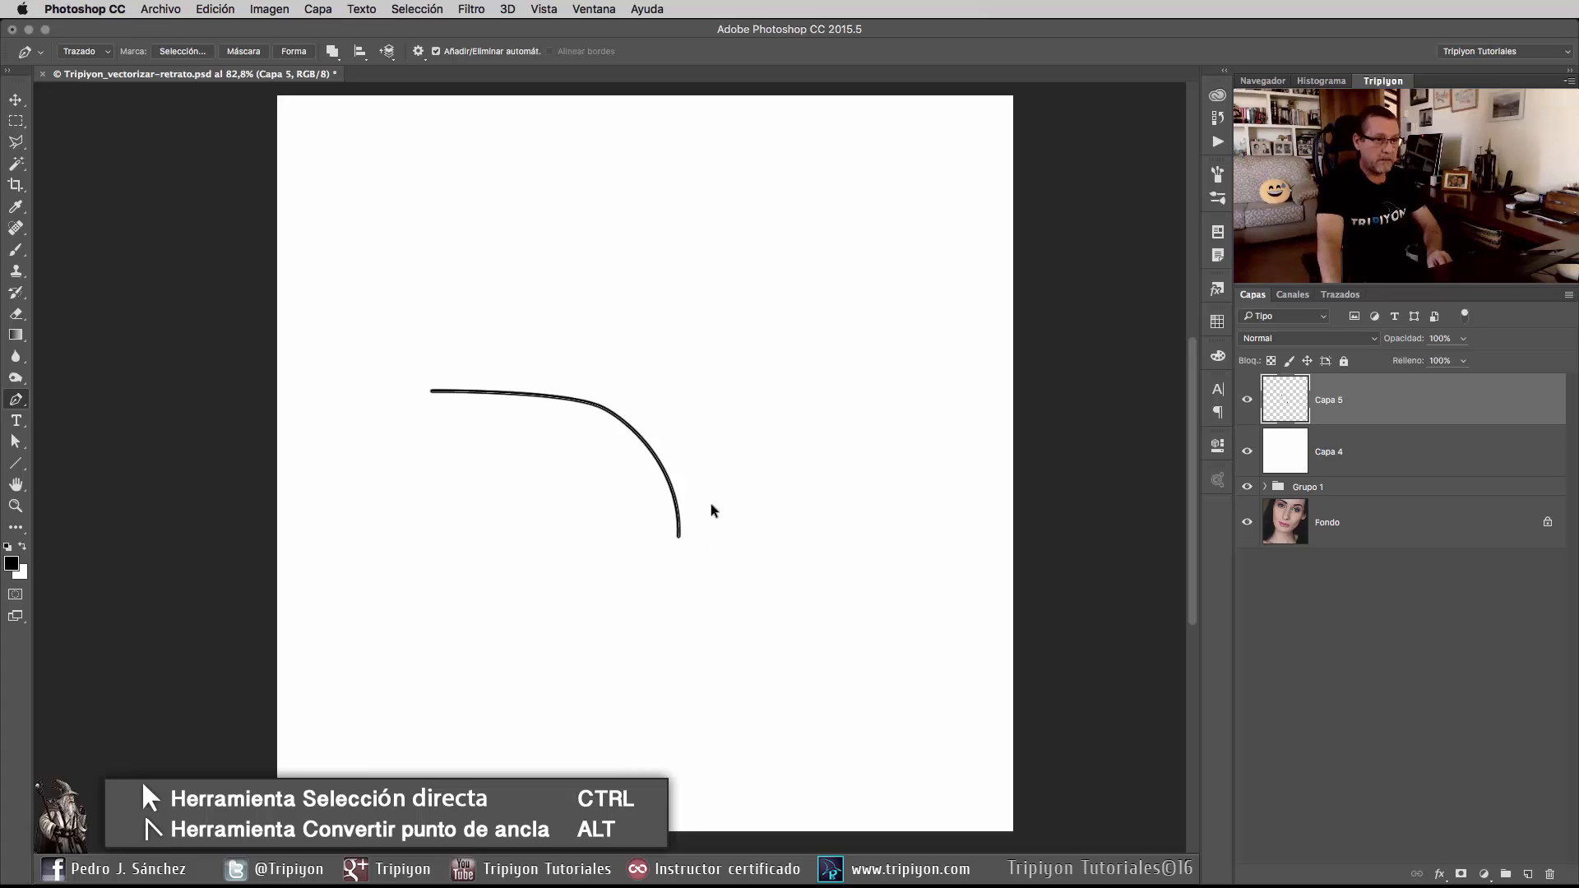
Undo the brush stroke and delete the entire curved path.
key("super+z")
key("Delete")
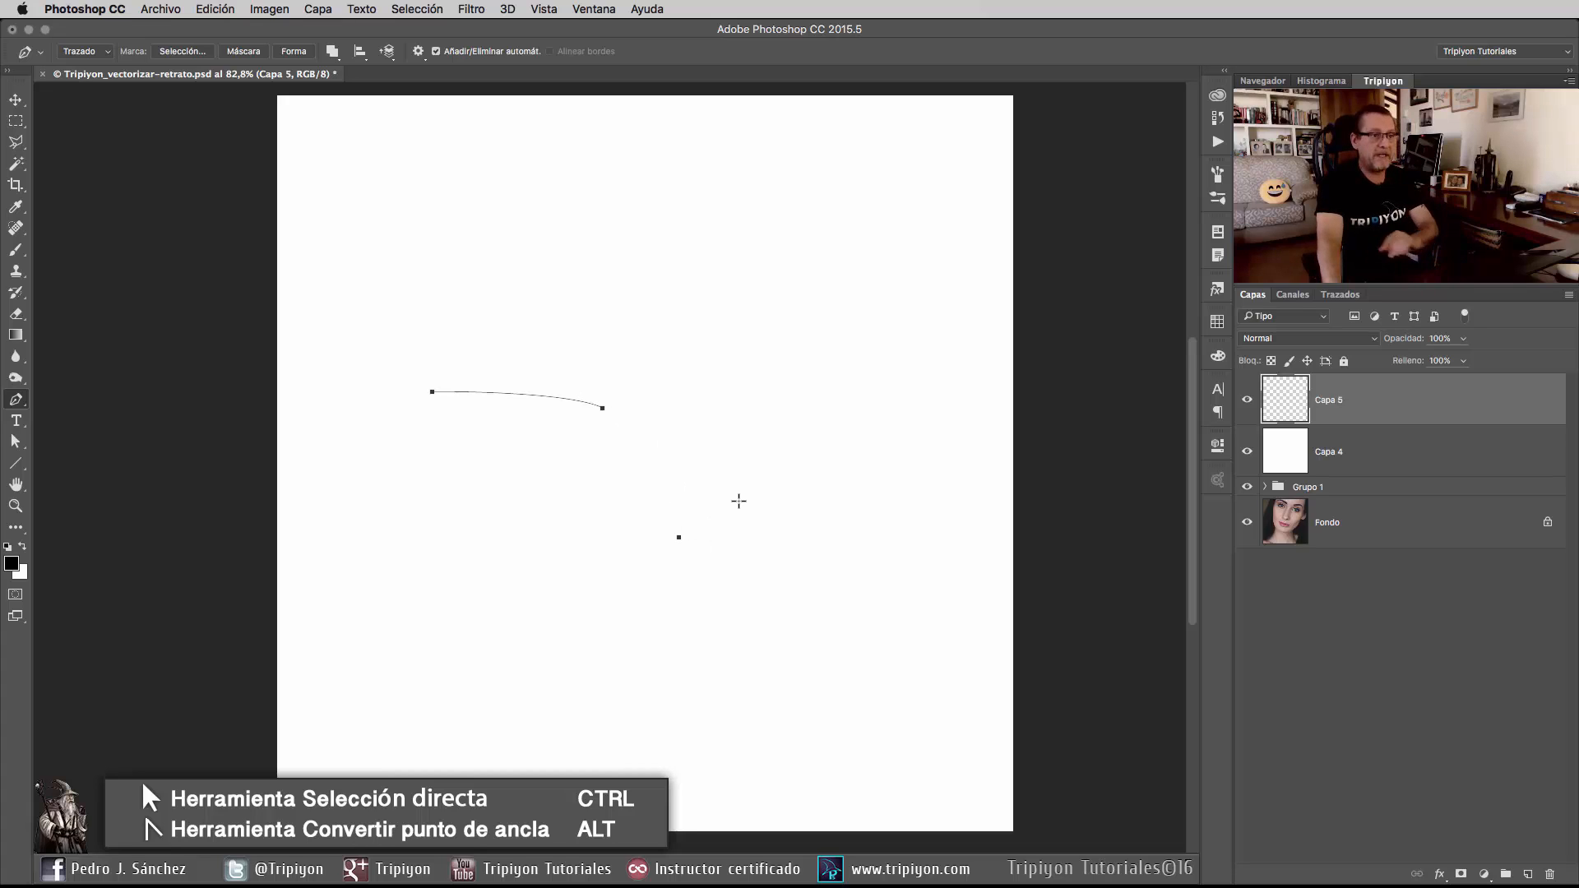
key("Delete")
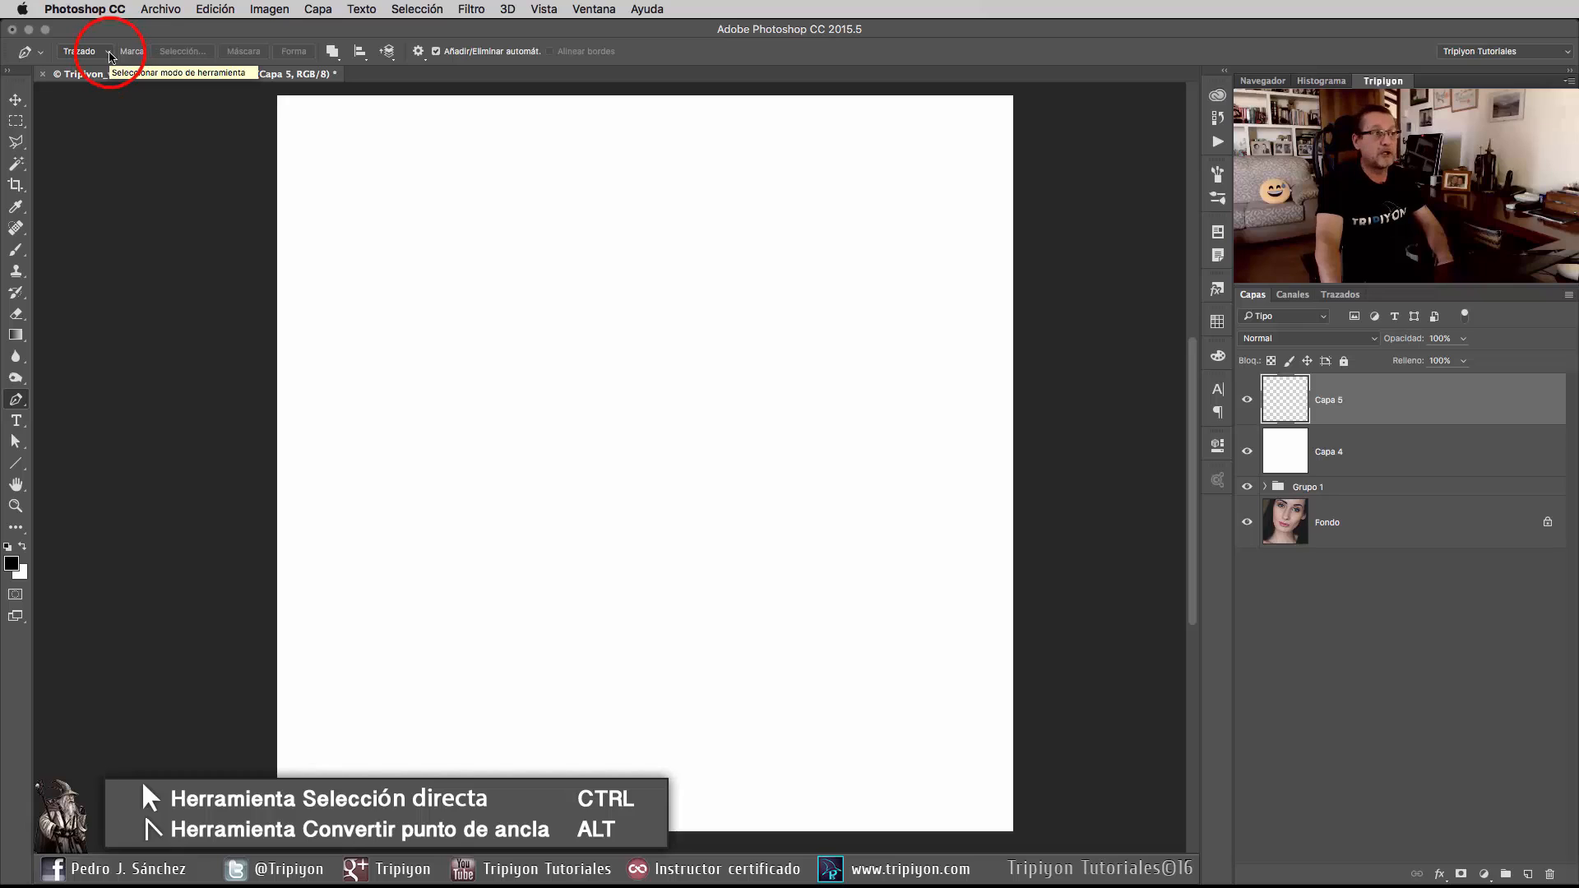
Set the Pen tool to Forma mode and look at its Relleno colour swatches, keeping the black fill.
left_click(111, 54)
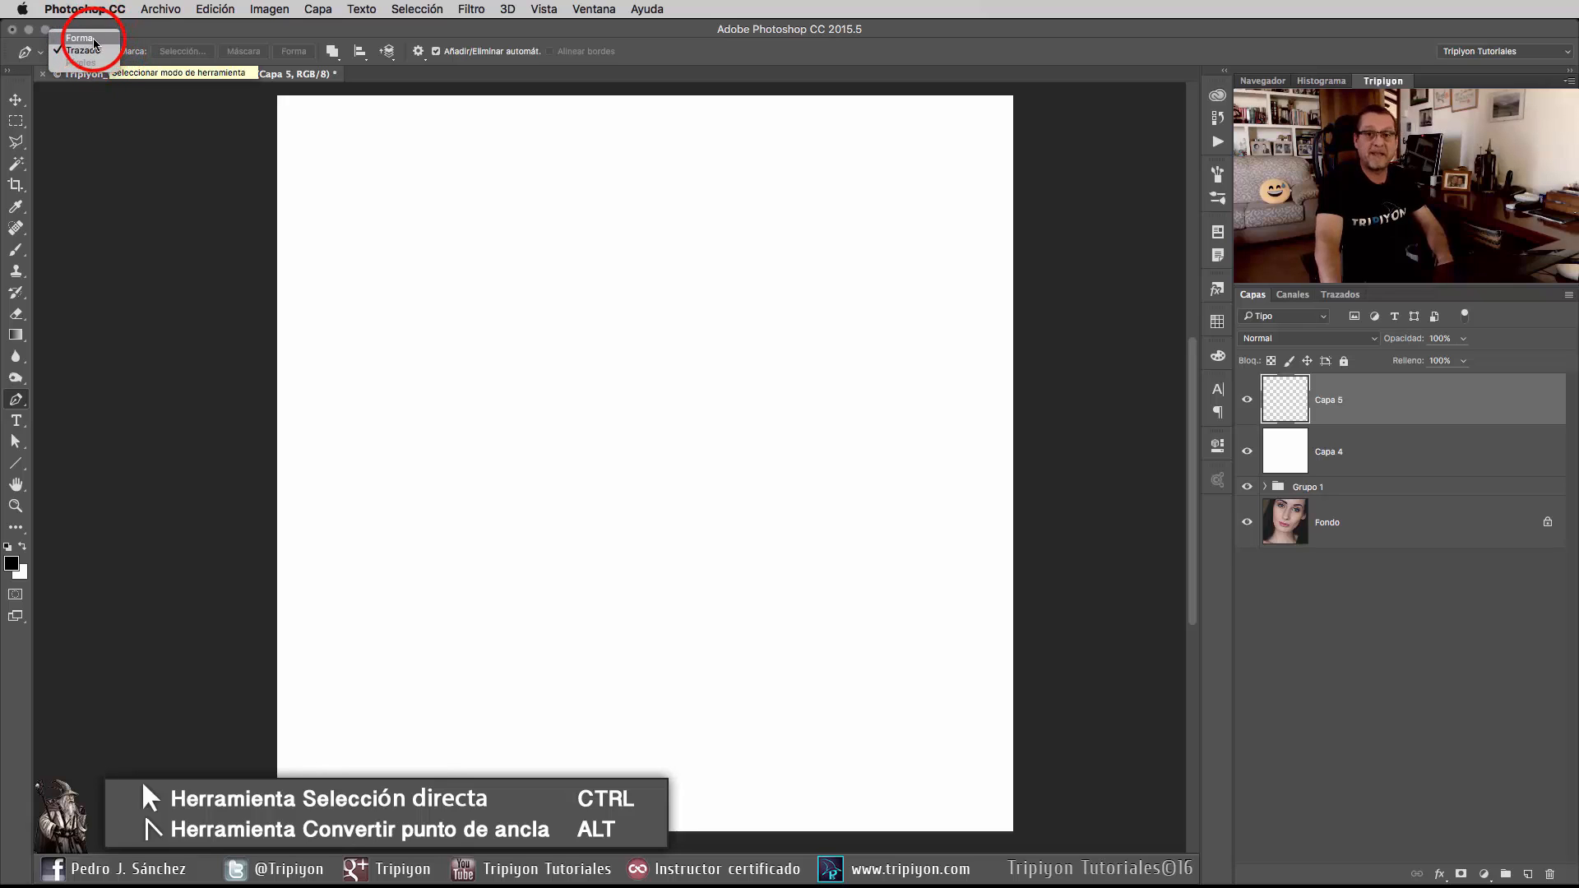
left_click(95, 41)
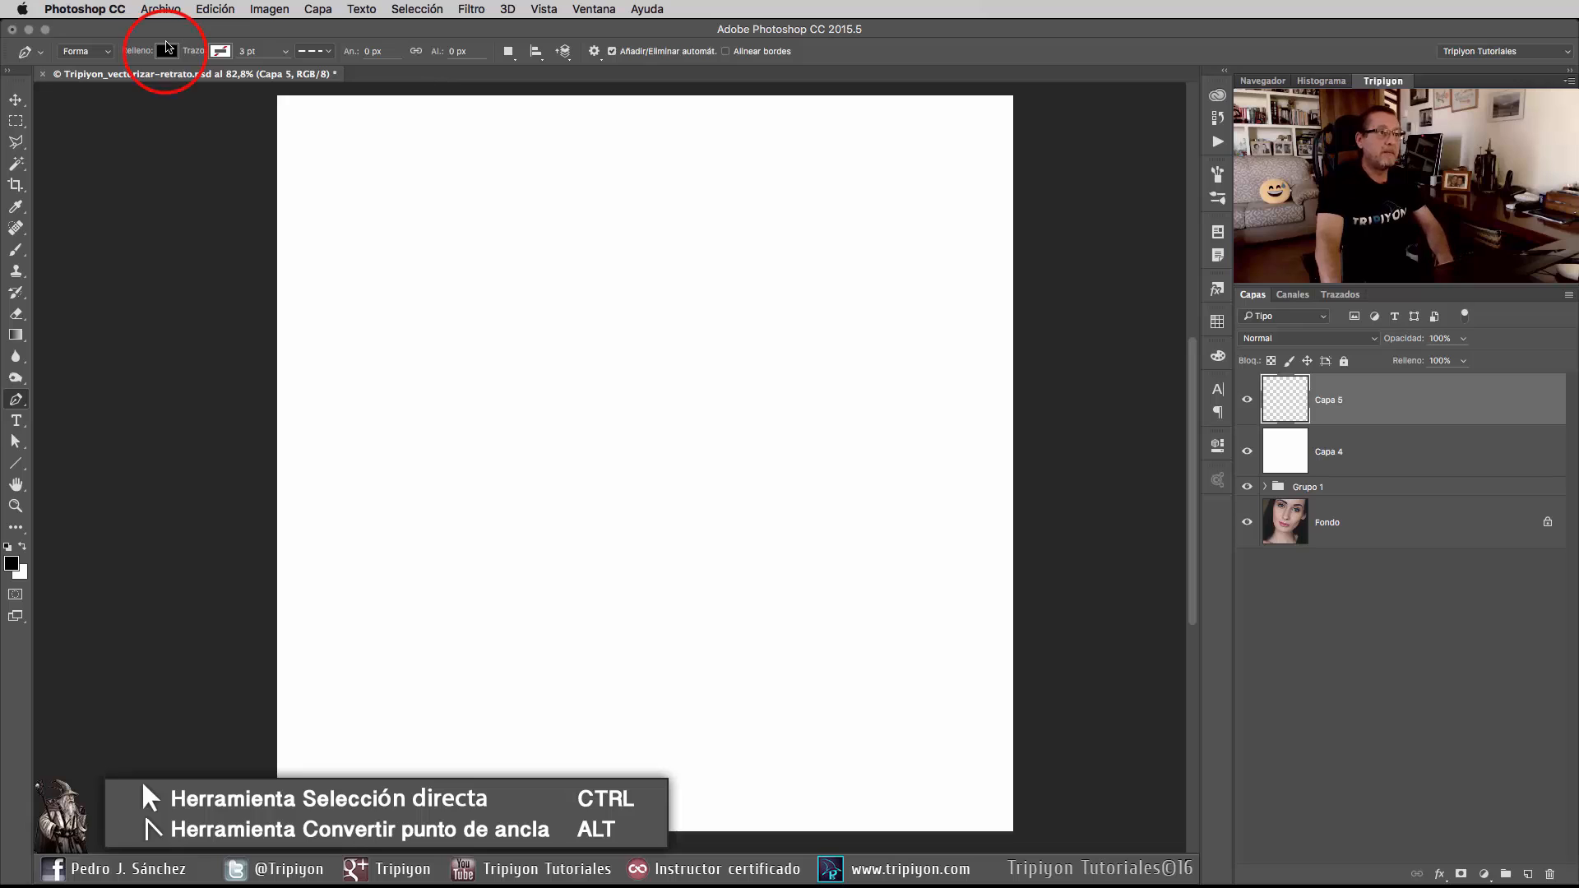
left_click(166, 52)
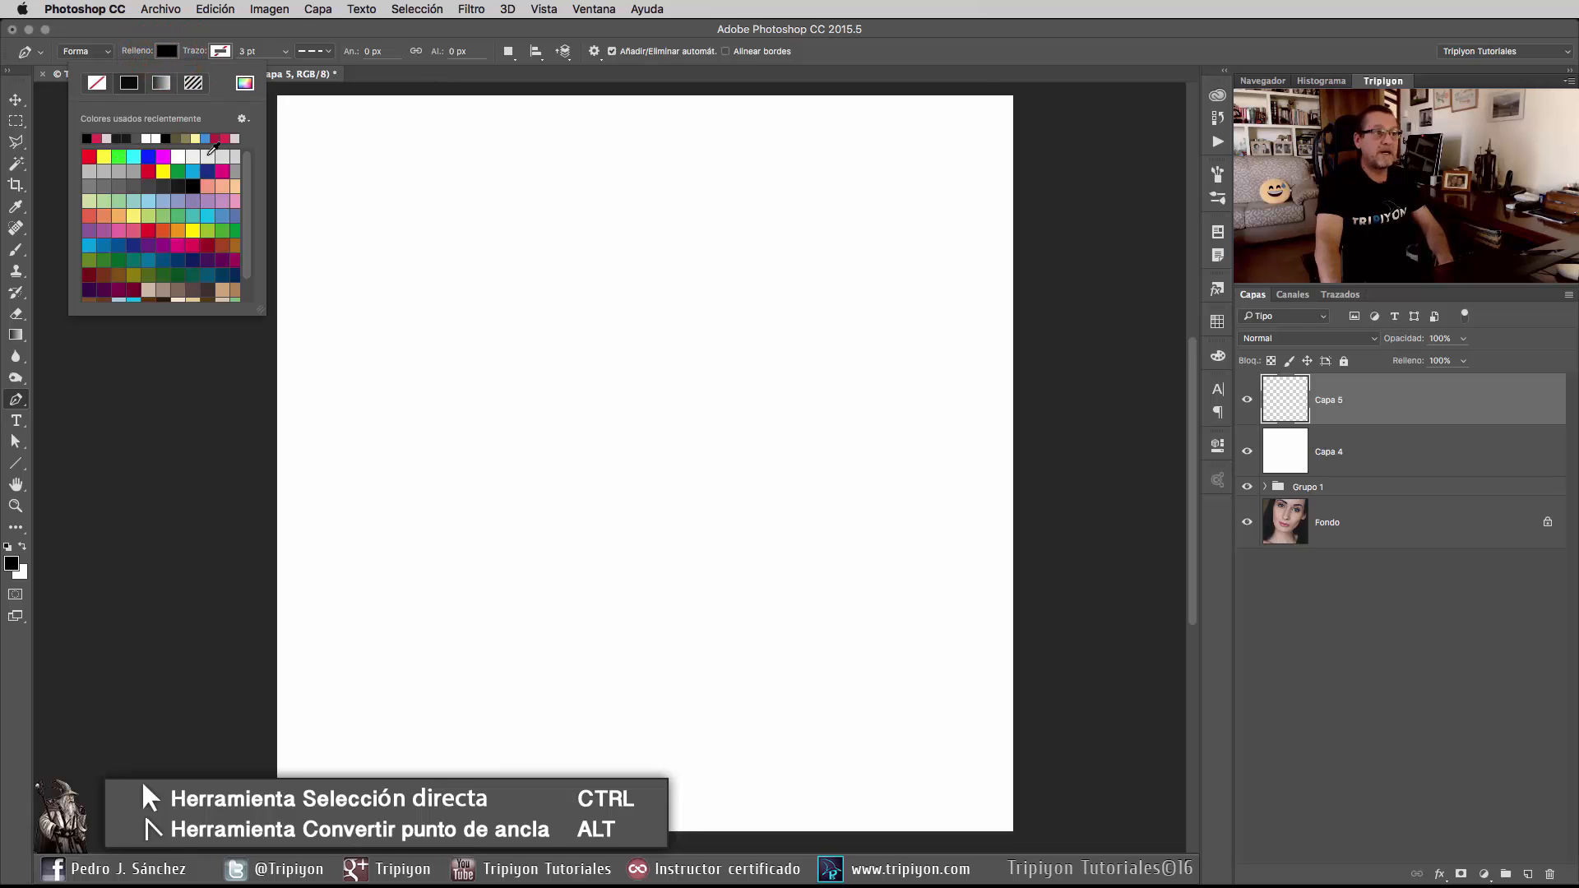
left_click(166, 52)
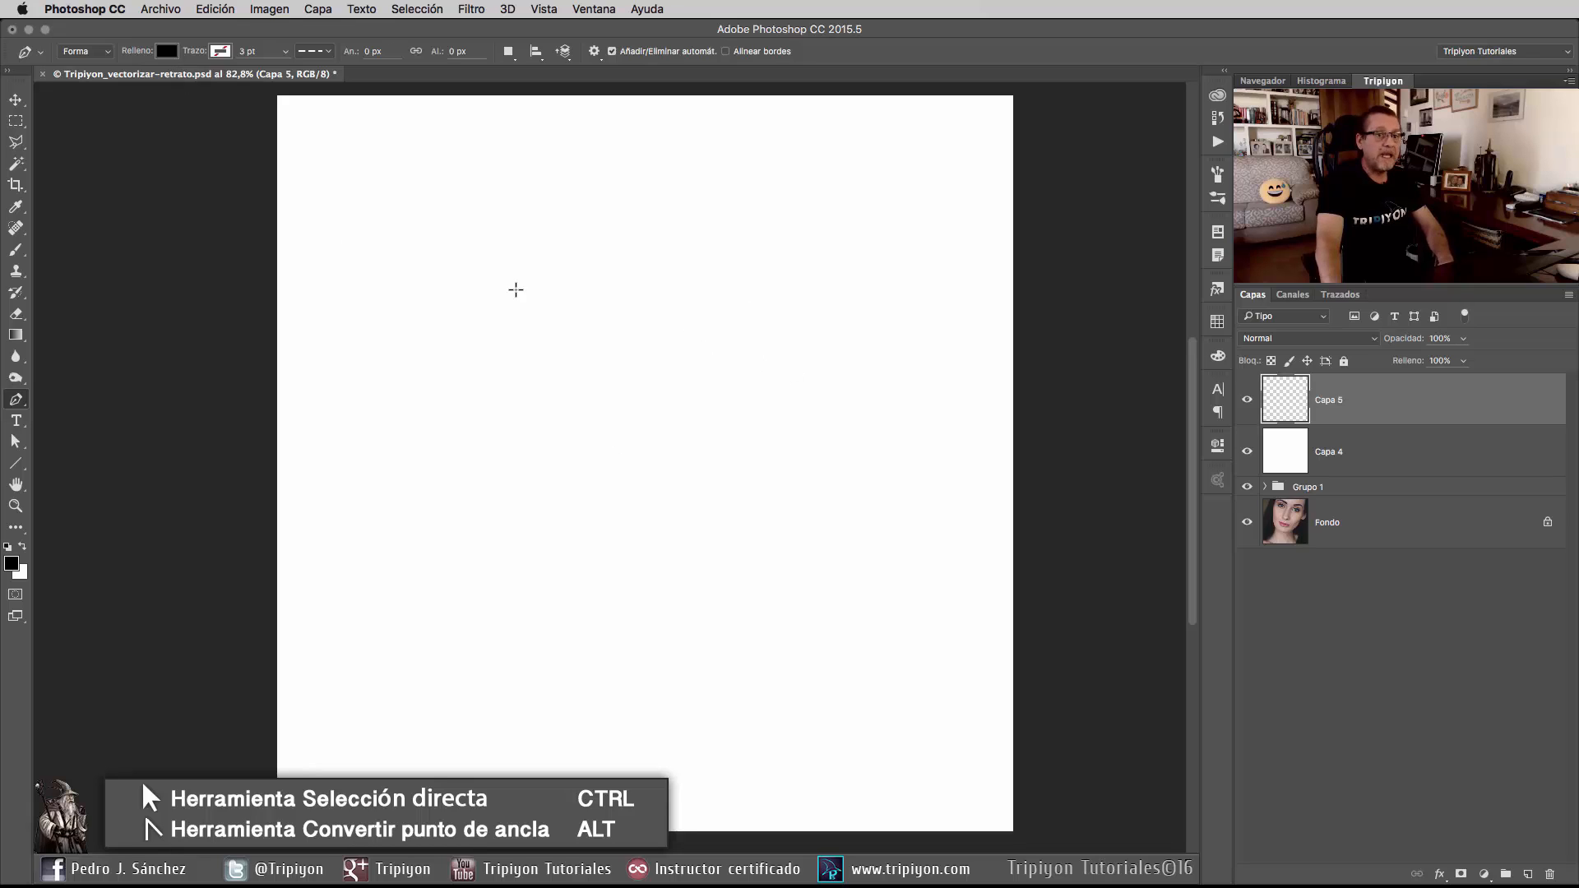
Draw a closed, black-filled freeform shape with six anchors, about 307 by 420 px, deselect its path, and delete it.
left_click(430, 457)
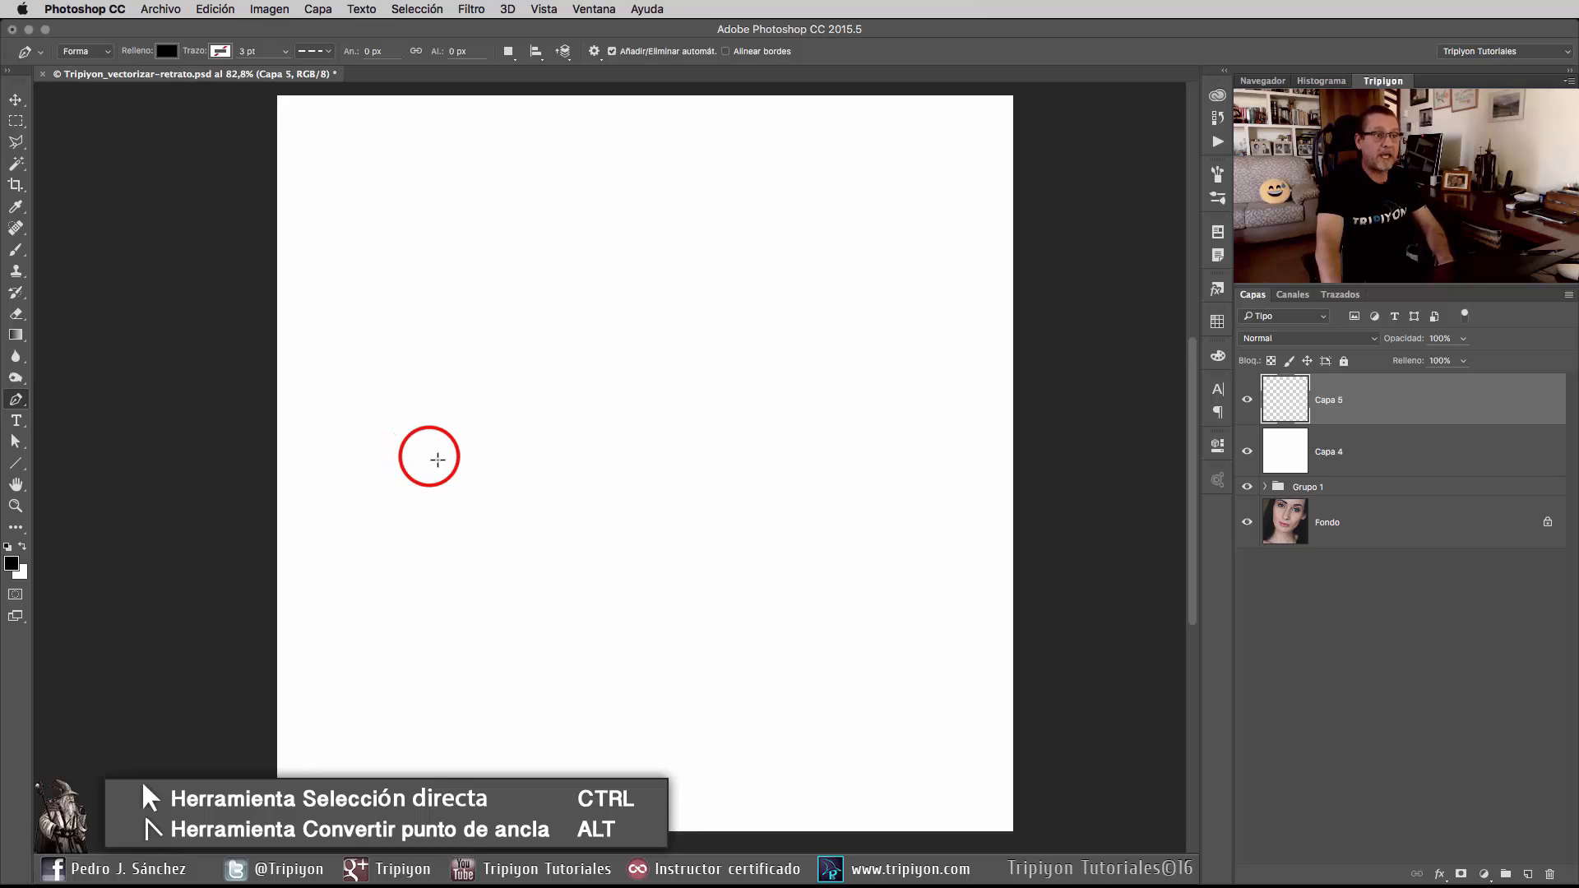
left_click(469, 300)
left_click_drag(470, 299, 537, 269)
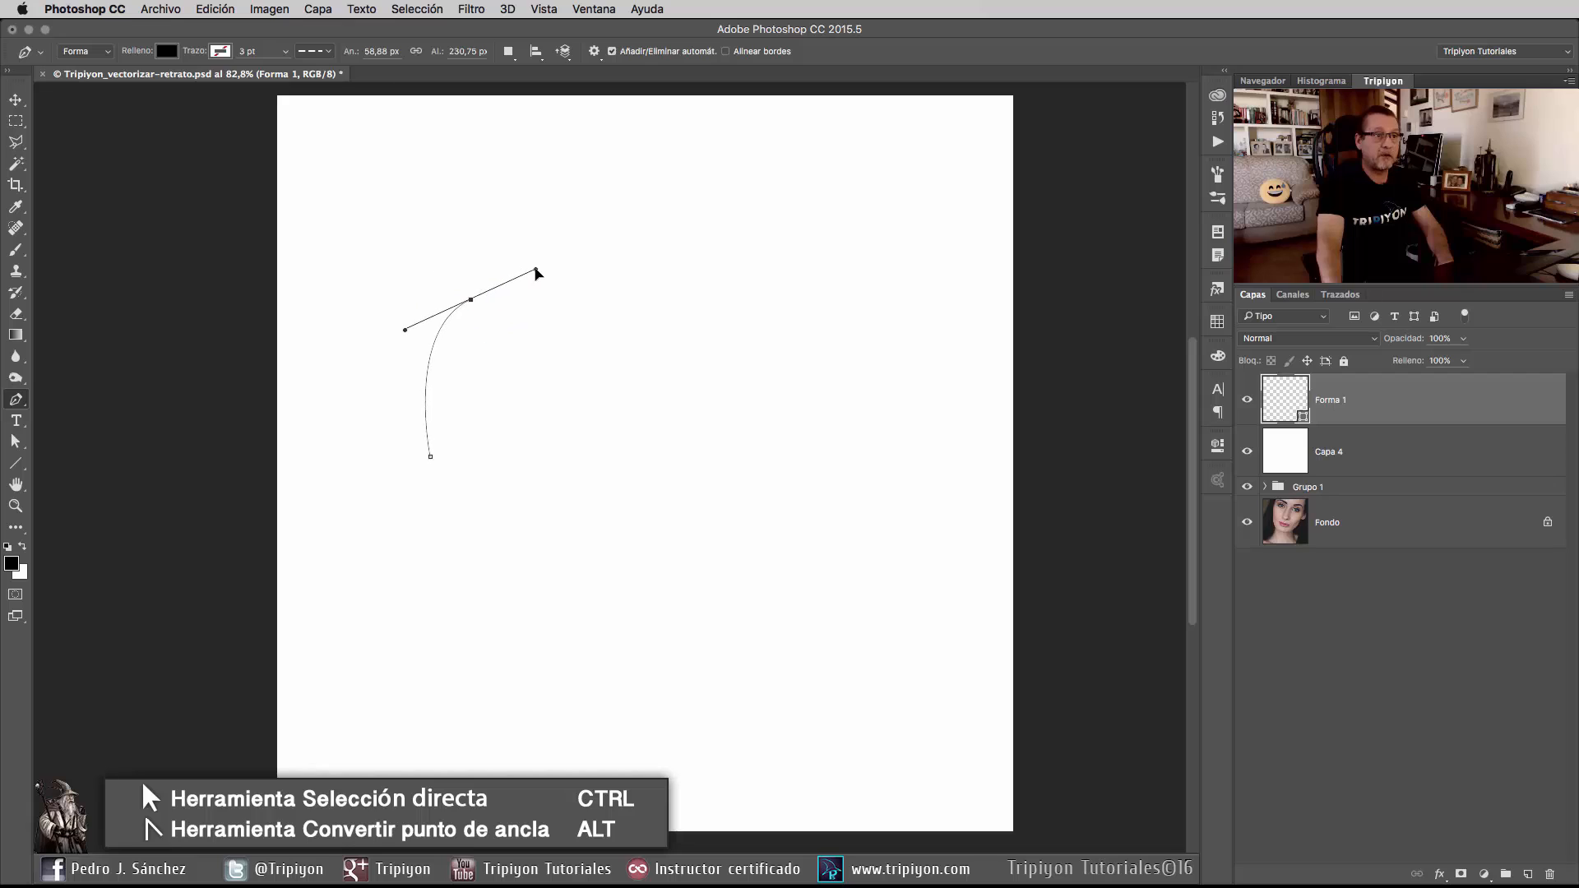
left_click_drag(530, 342, 552, 366)
left_click_drag(609, 460, 645, 494)
left_click(605, 573)
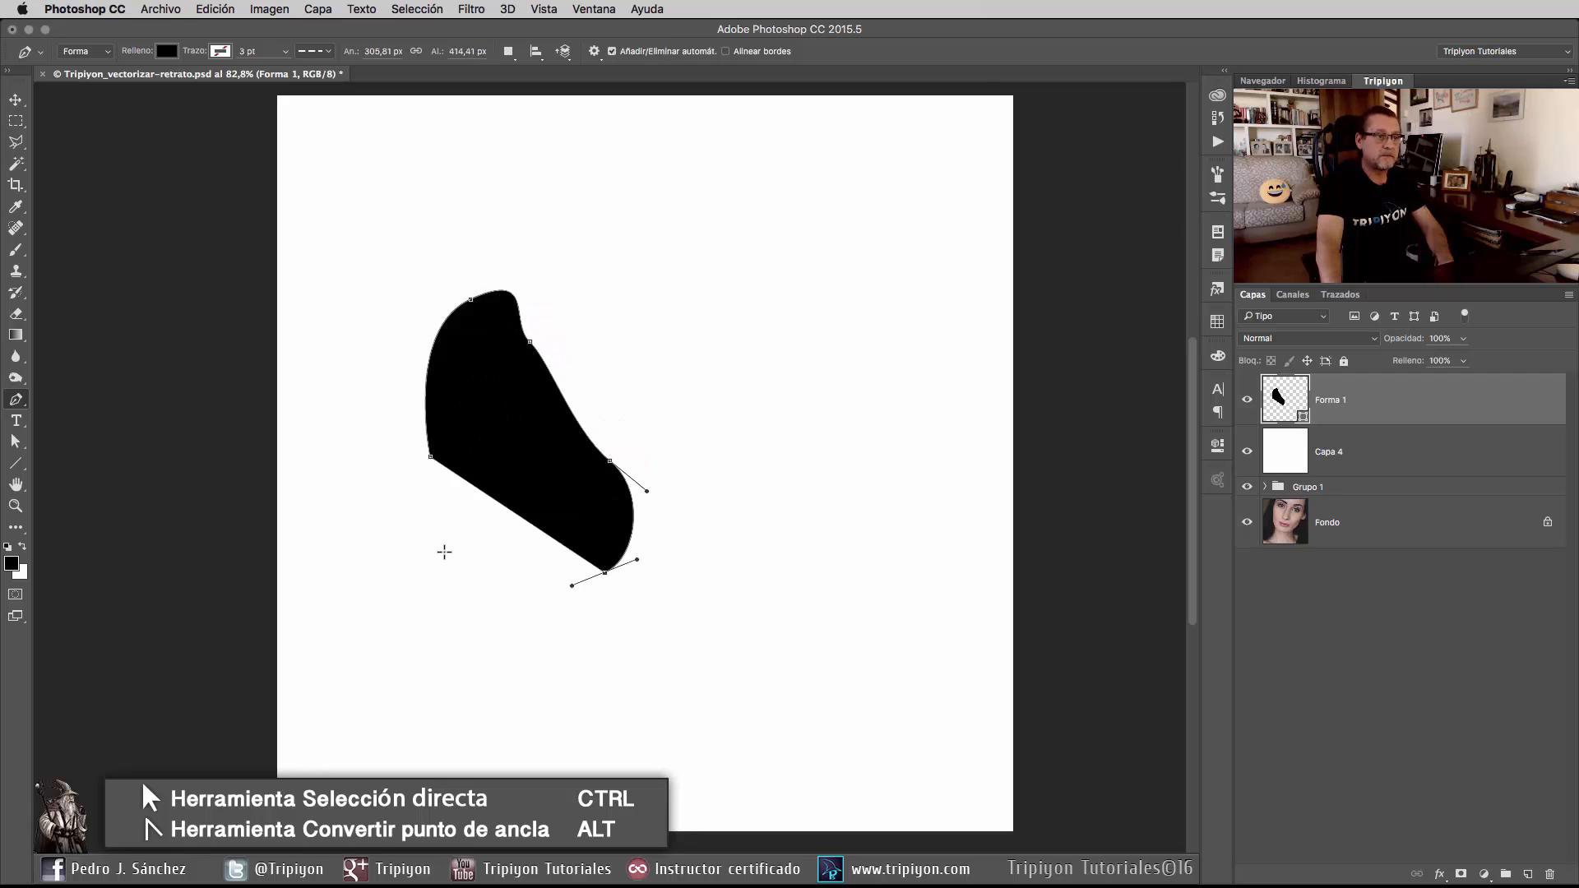
left_click(443, 543)
left_click(430, 457)
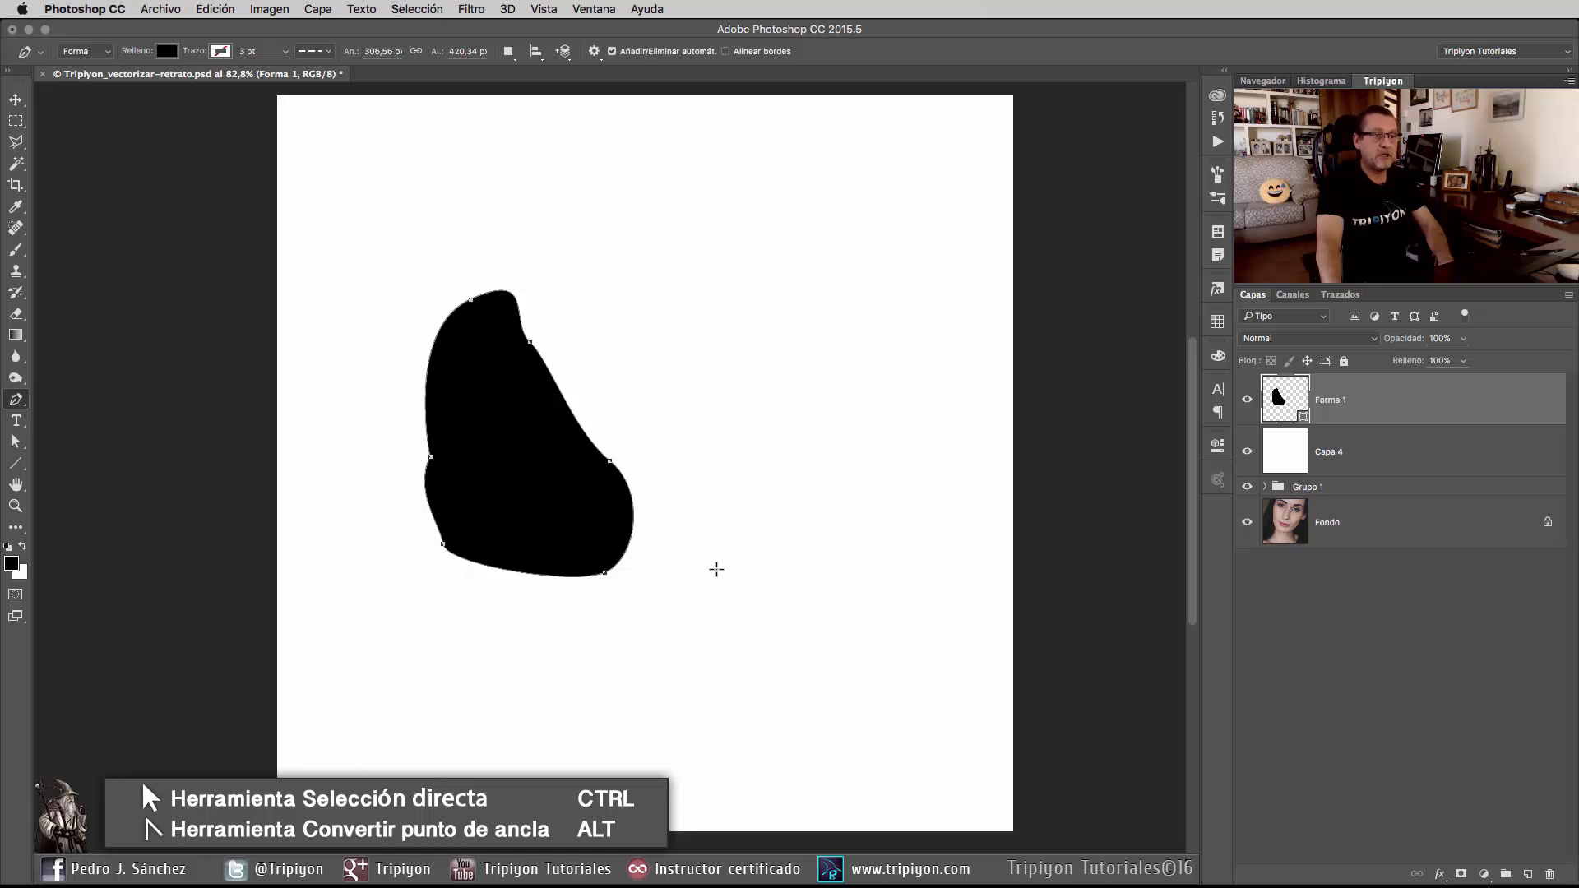
left_click(703, 574, "ctrl")
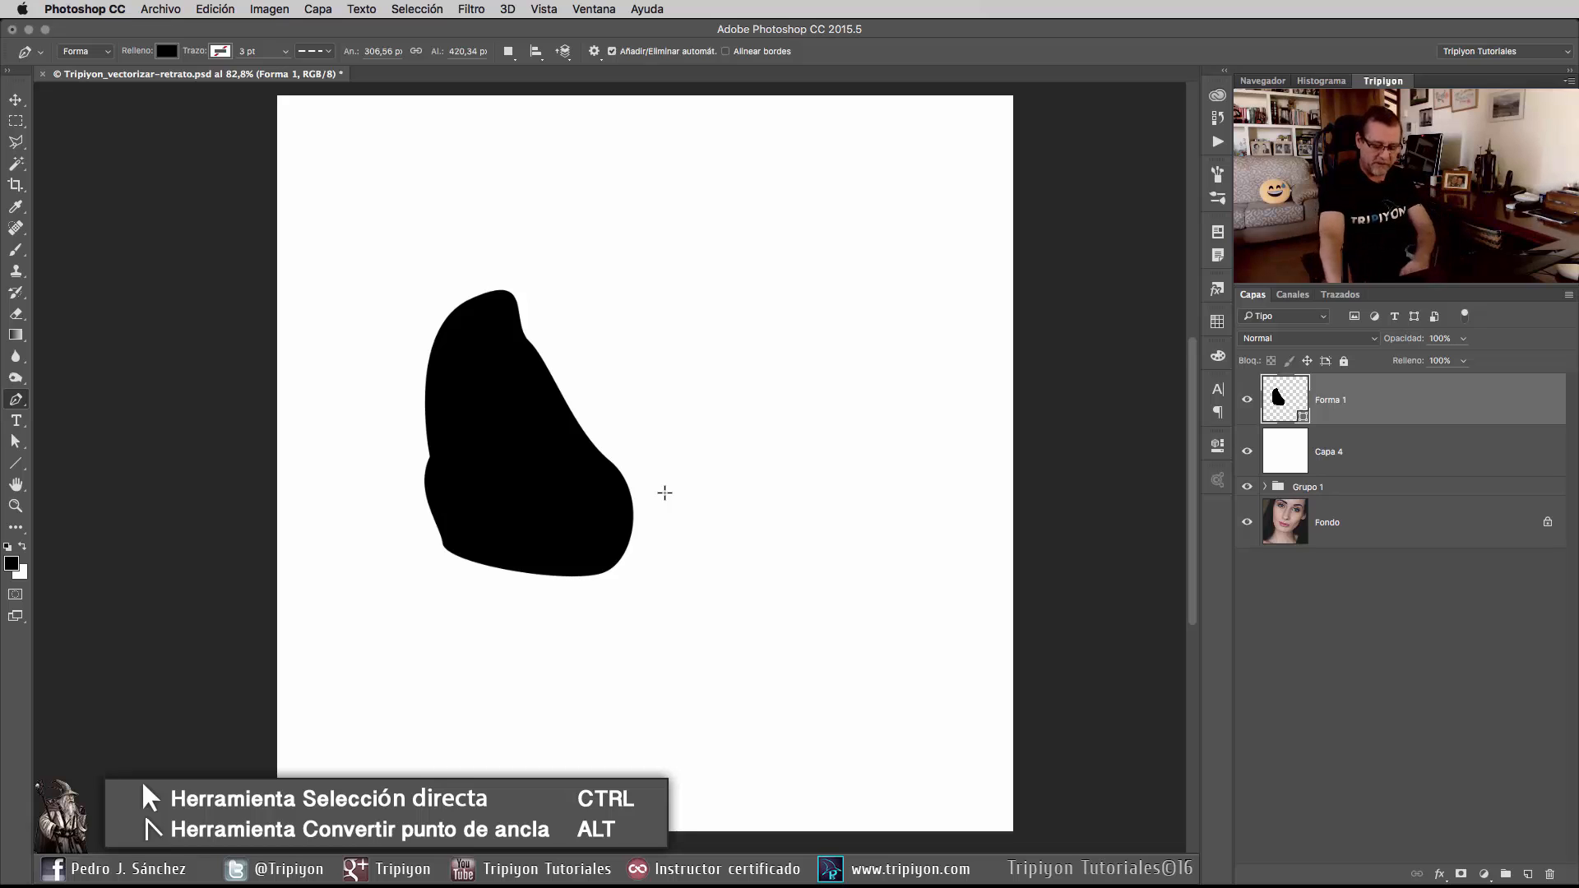
key("Delete")
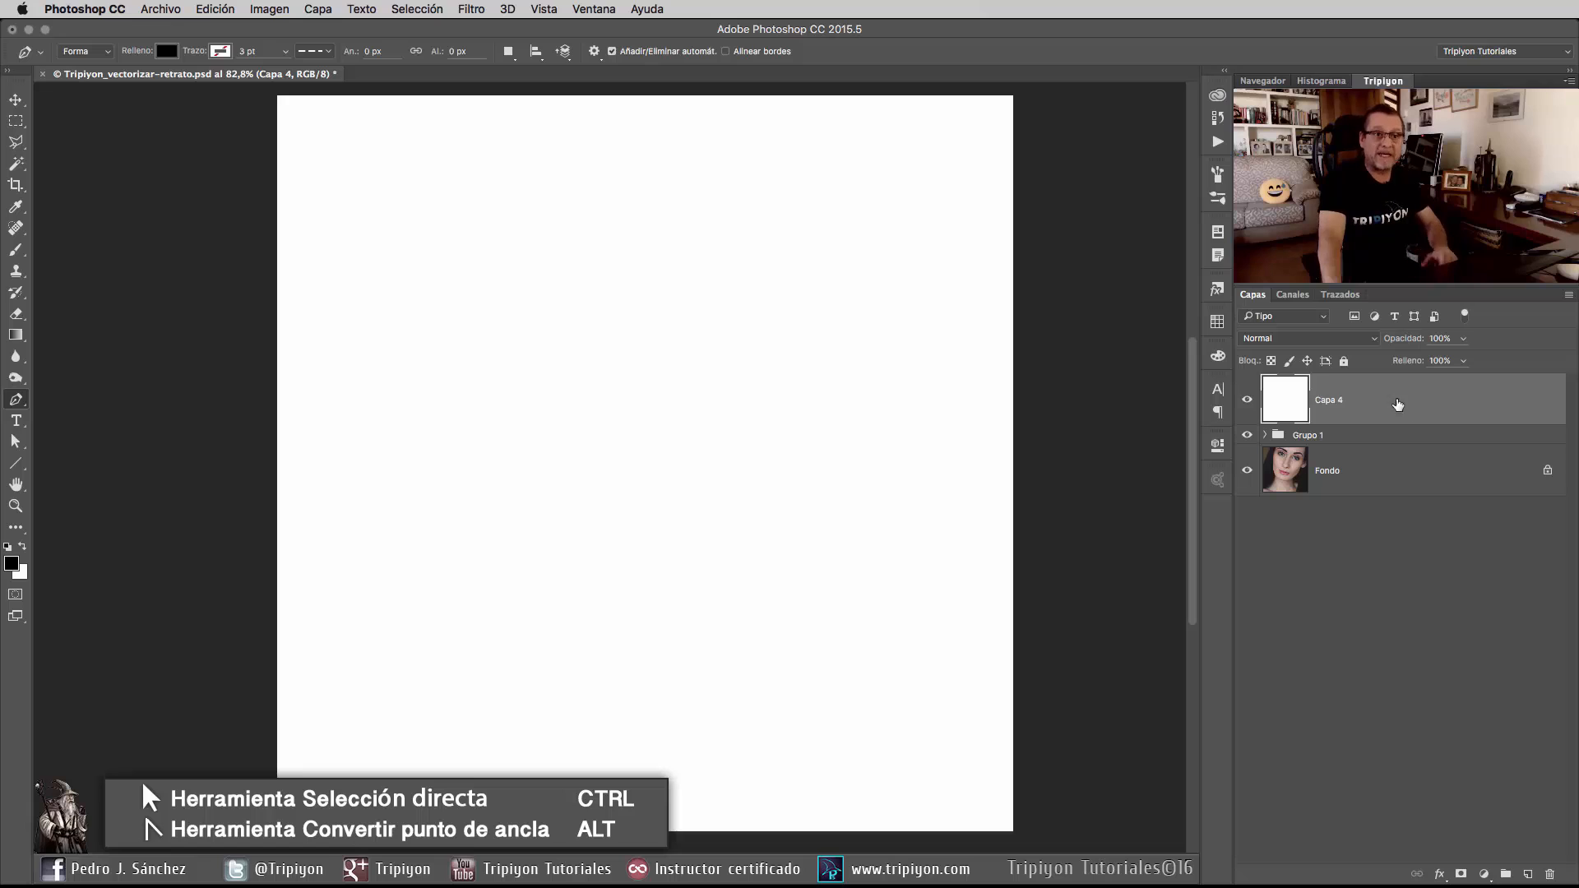
Temporarily hide the white layer Capa 4 and move Grupo 1 below the portrait photo layer.
left_click(1247, 400)
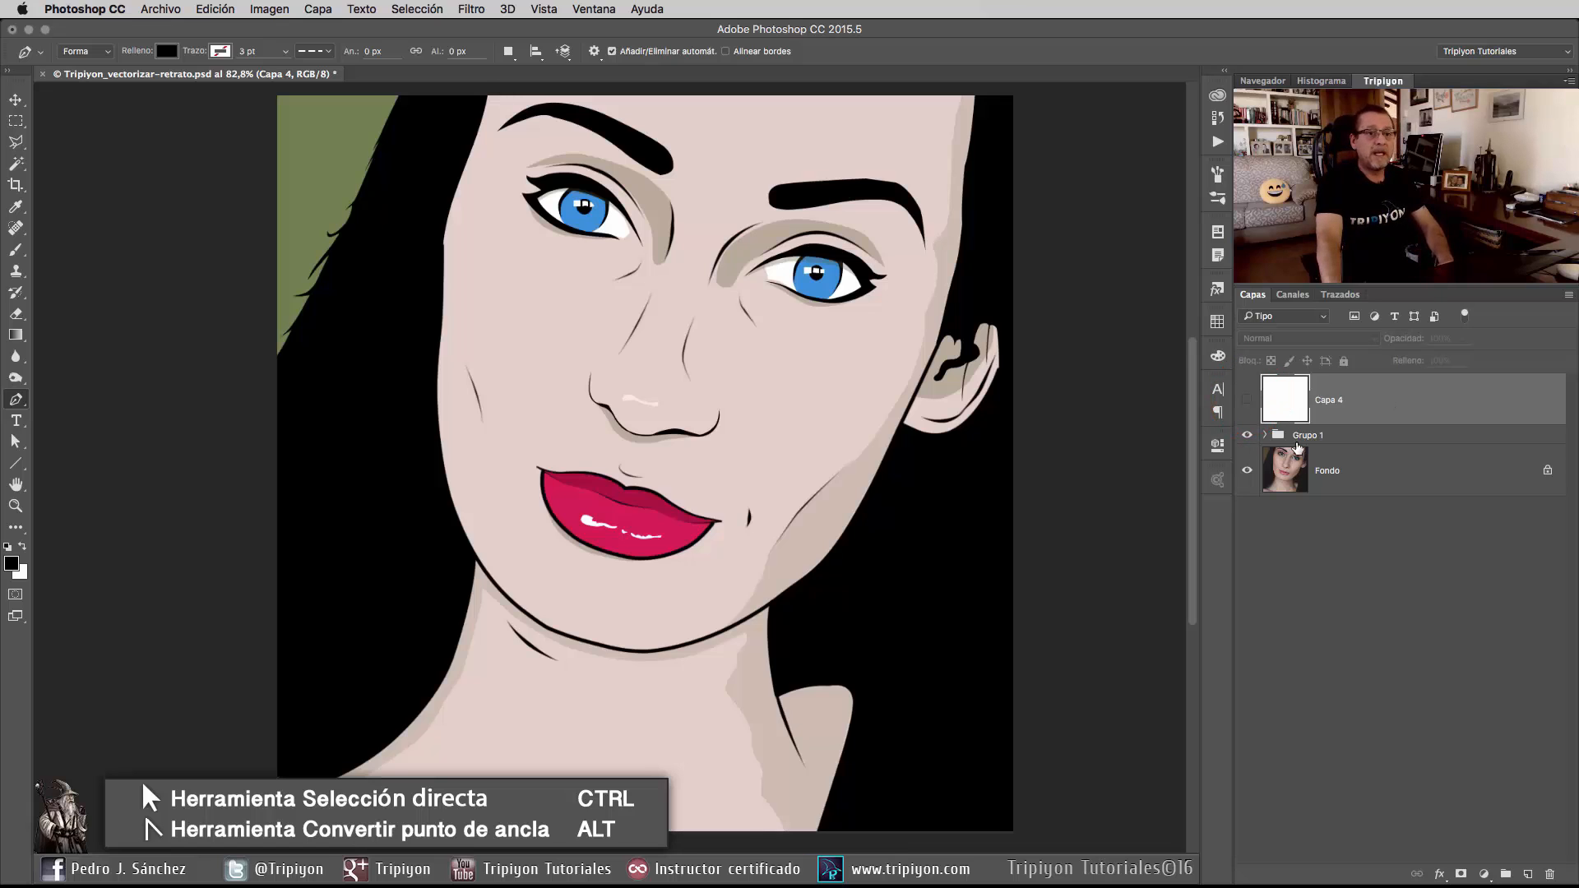
left_click_drag(1289, 440, 1394, 498)
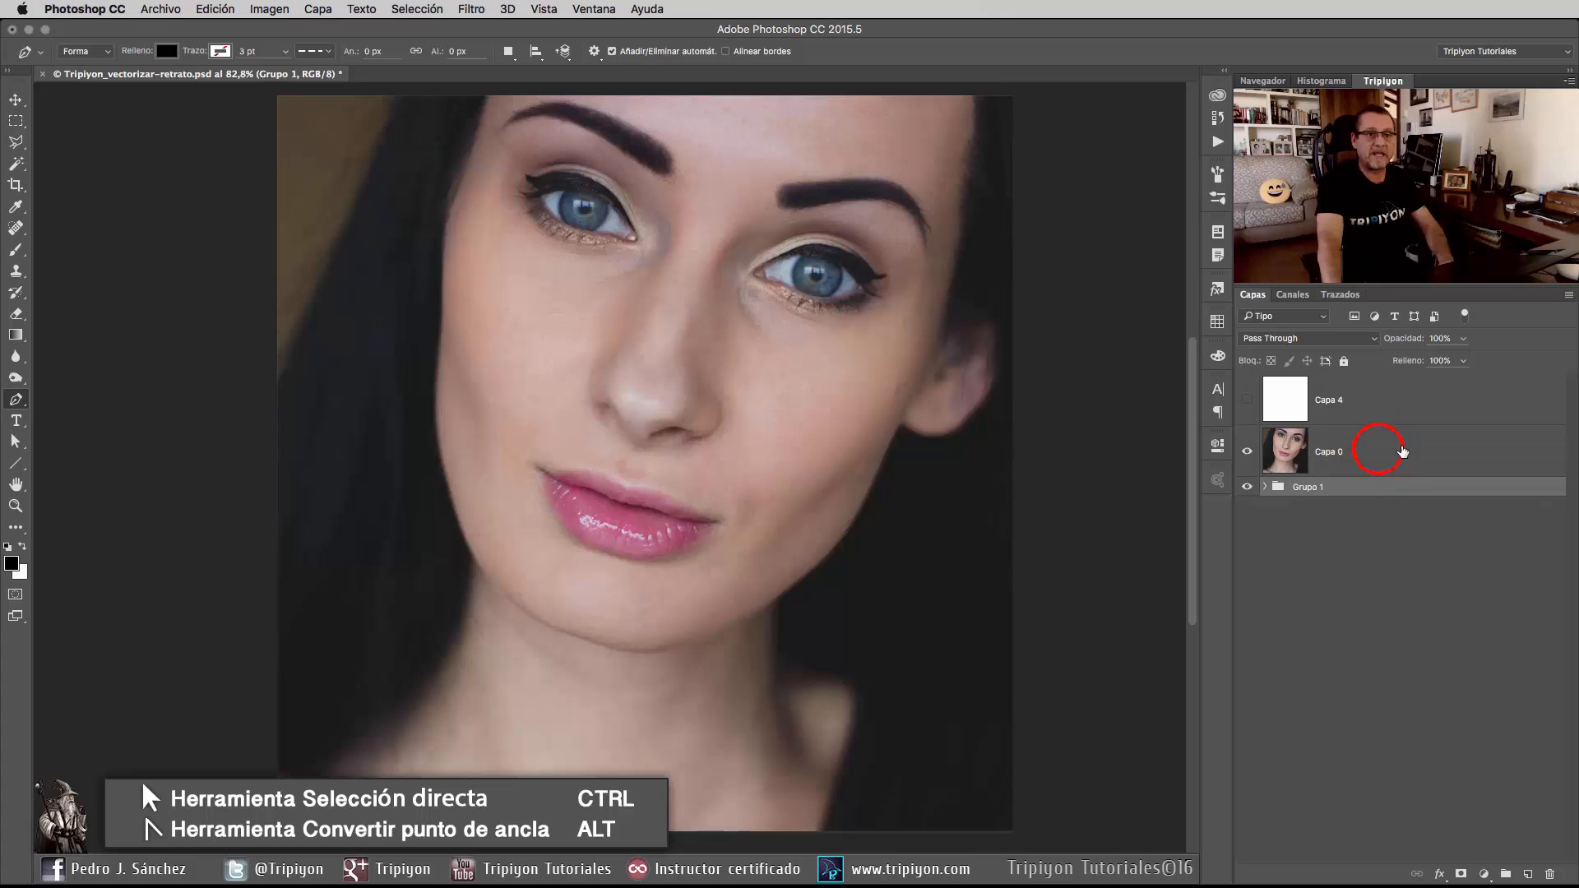
left_click(1381, 385)
left_click(1246, 400)
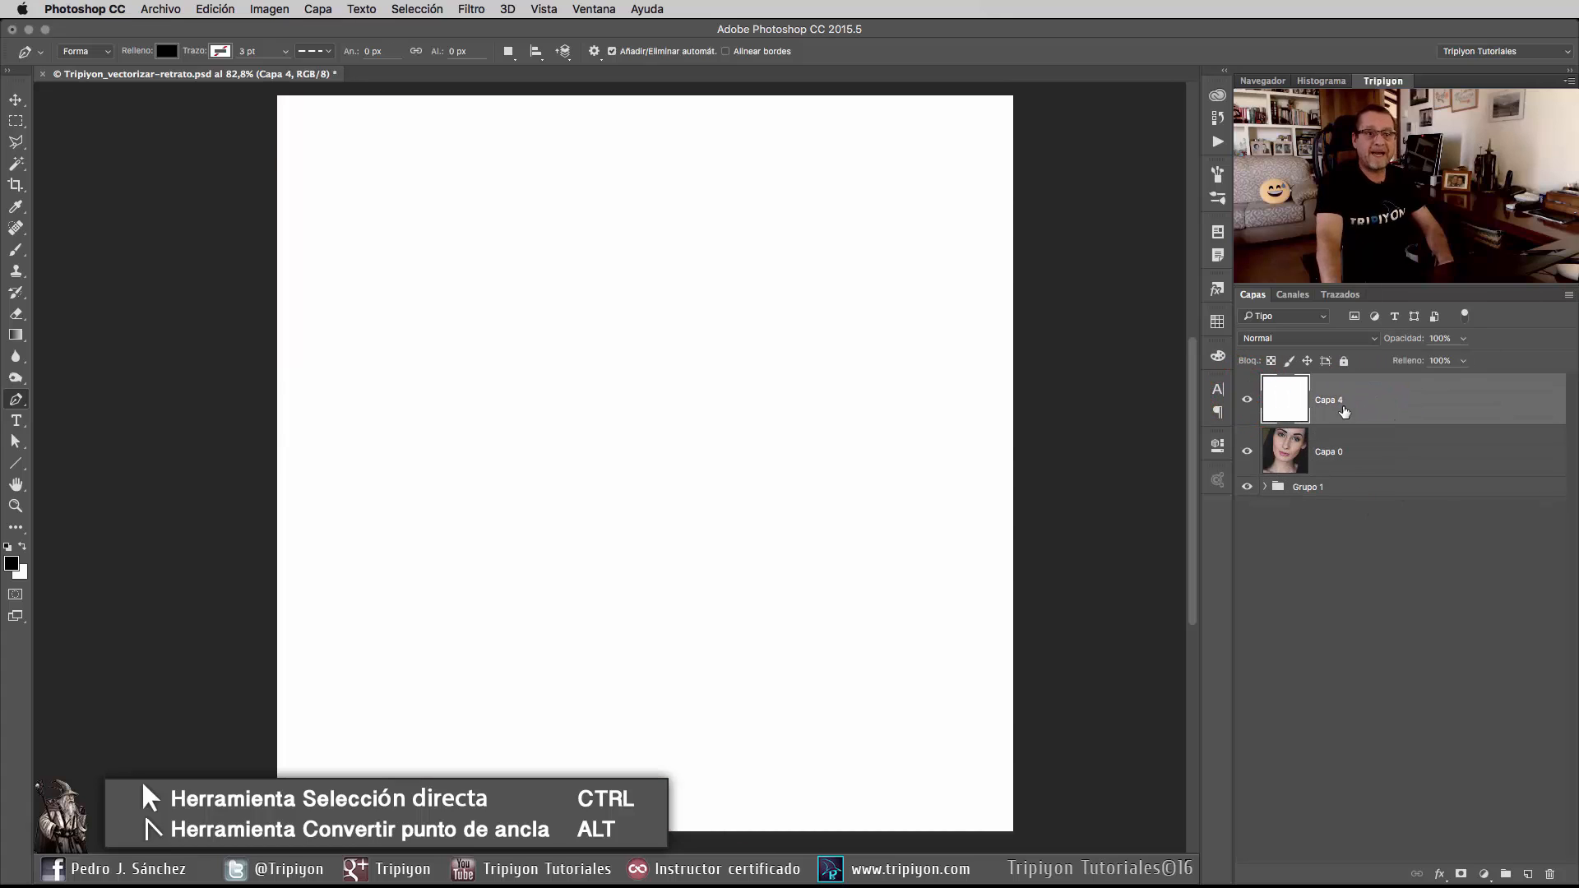
Rename the white layer Capa 4 as "fondo blanco" and lower its opacity to 42%.
double_click(1334, 399)
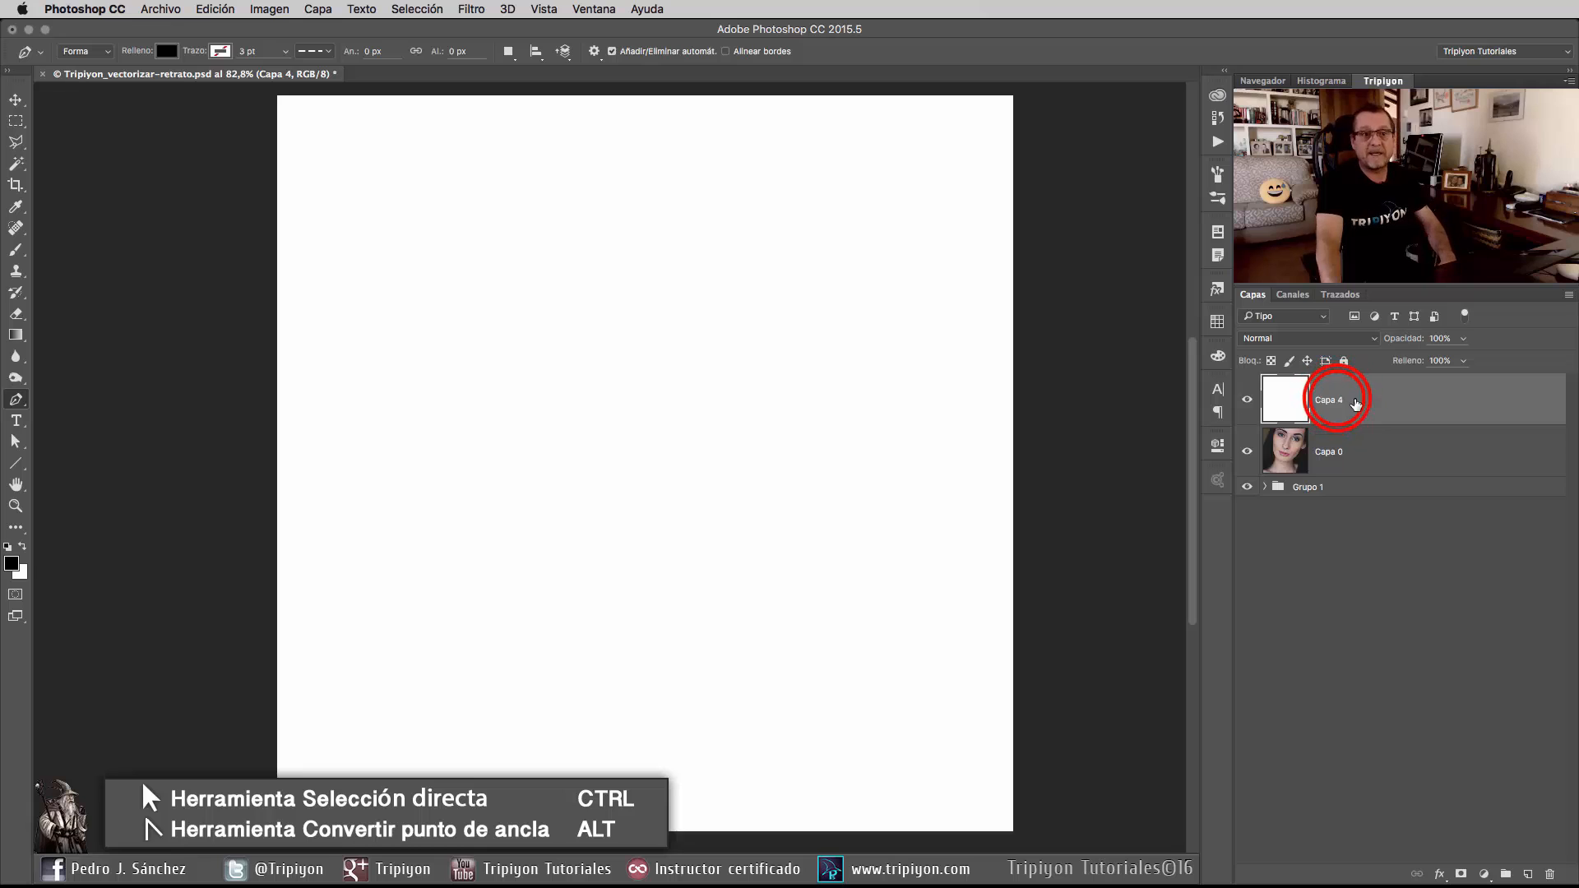
type("fondo blanco")
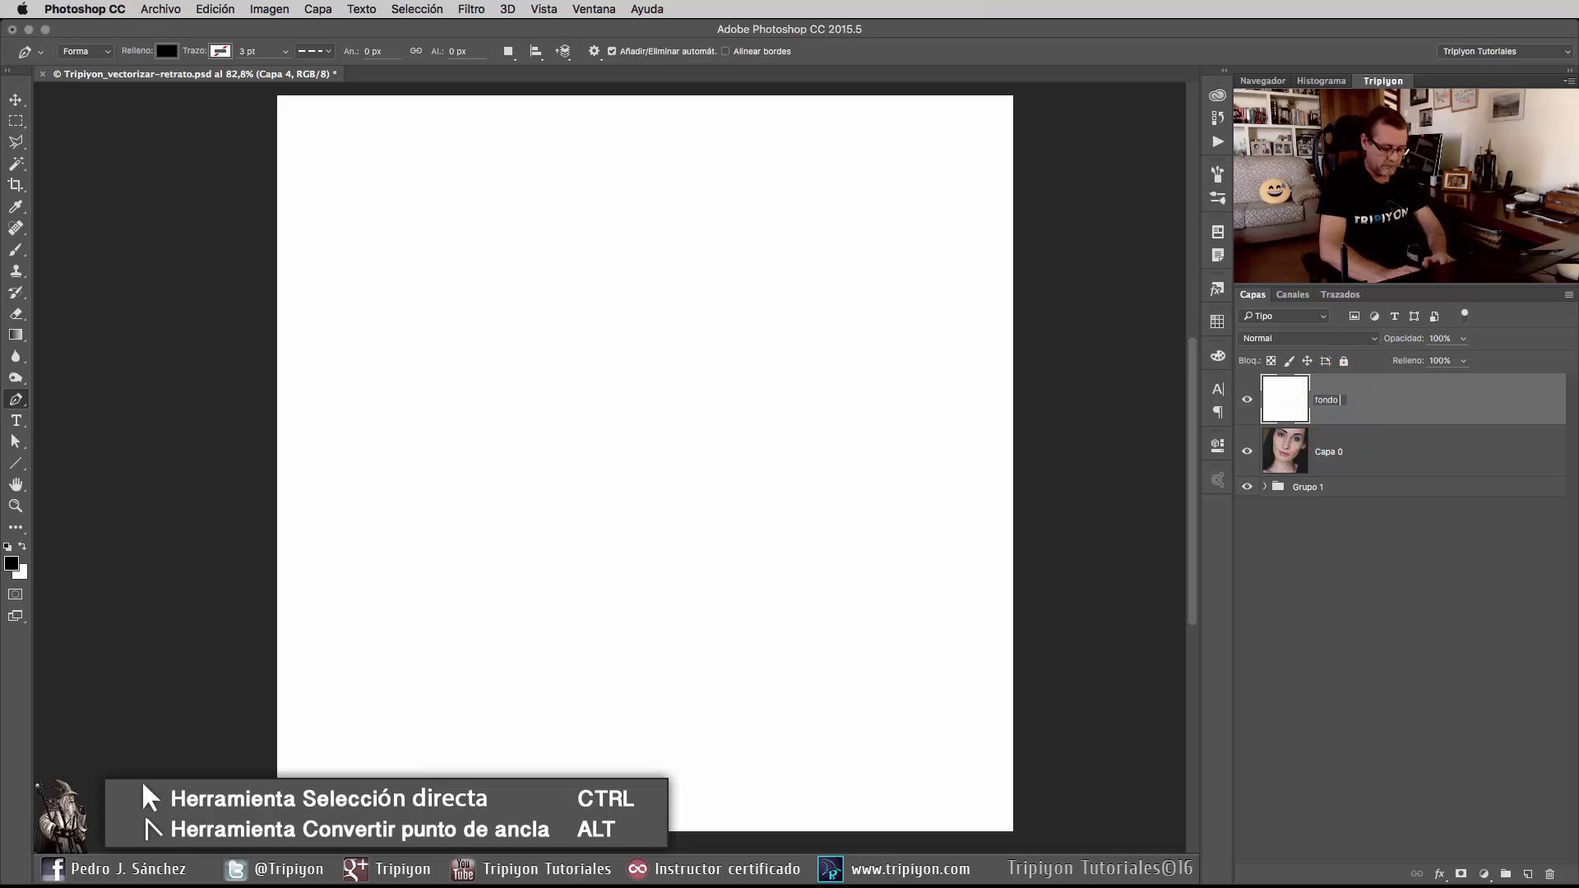
key("Return")
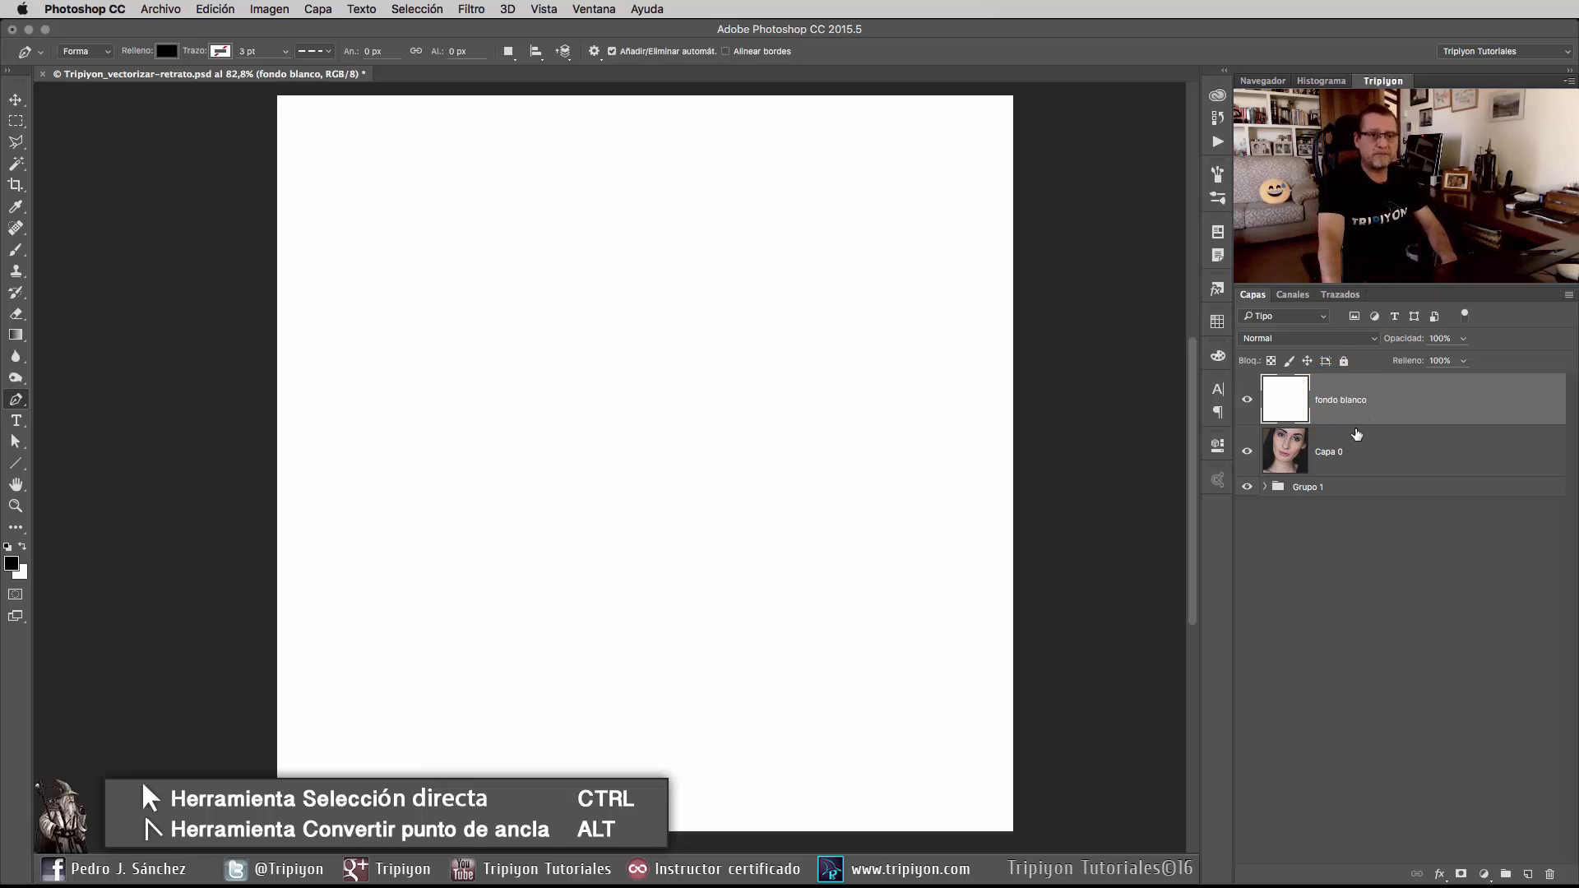
left_click_drag(1408, 338, 1363, 339)
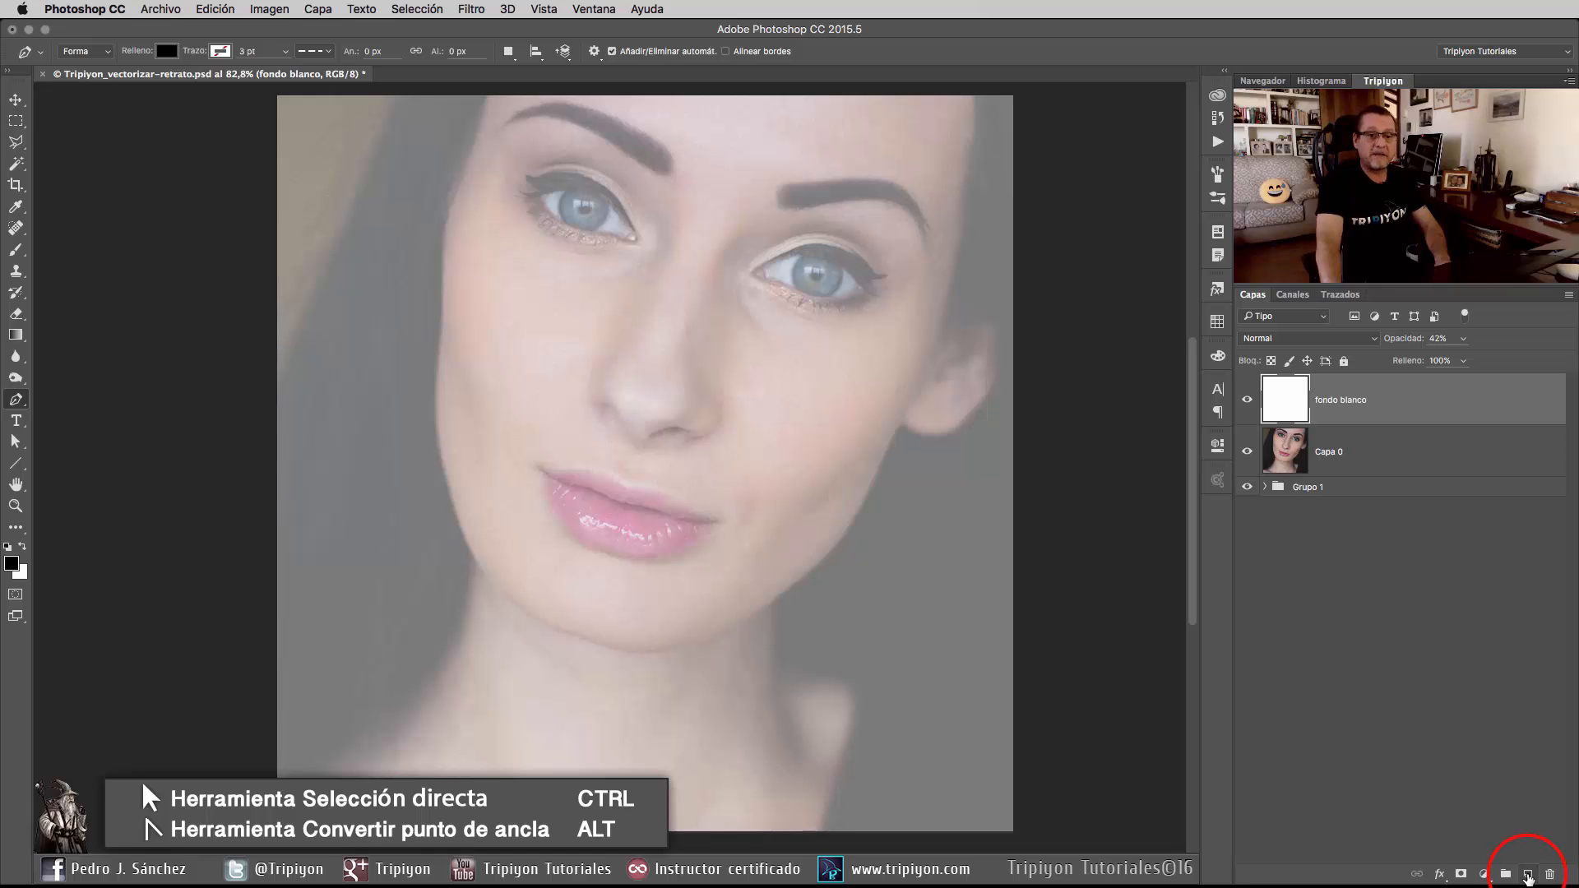
Create a new layer above fondo blanco and name it "contornos".
left_click(1527, 875)
left_click(1326, 399)
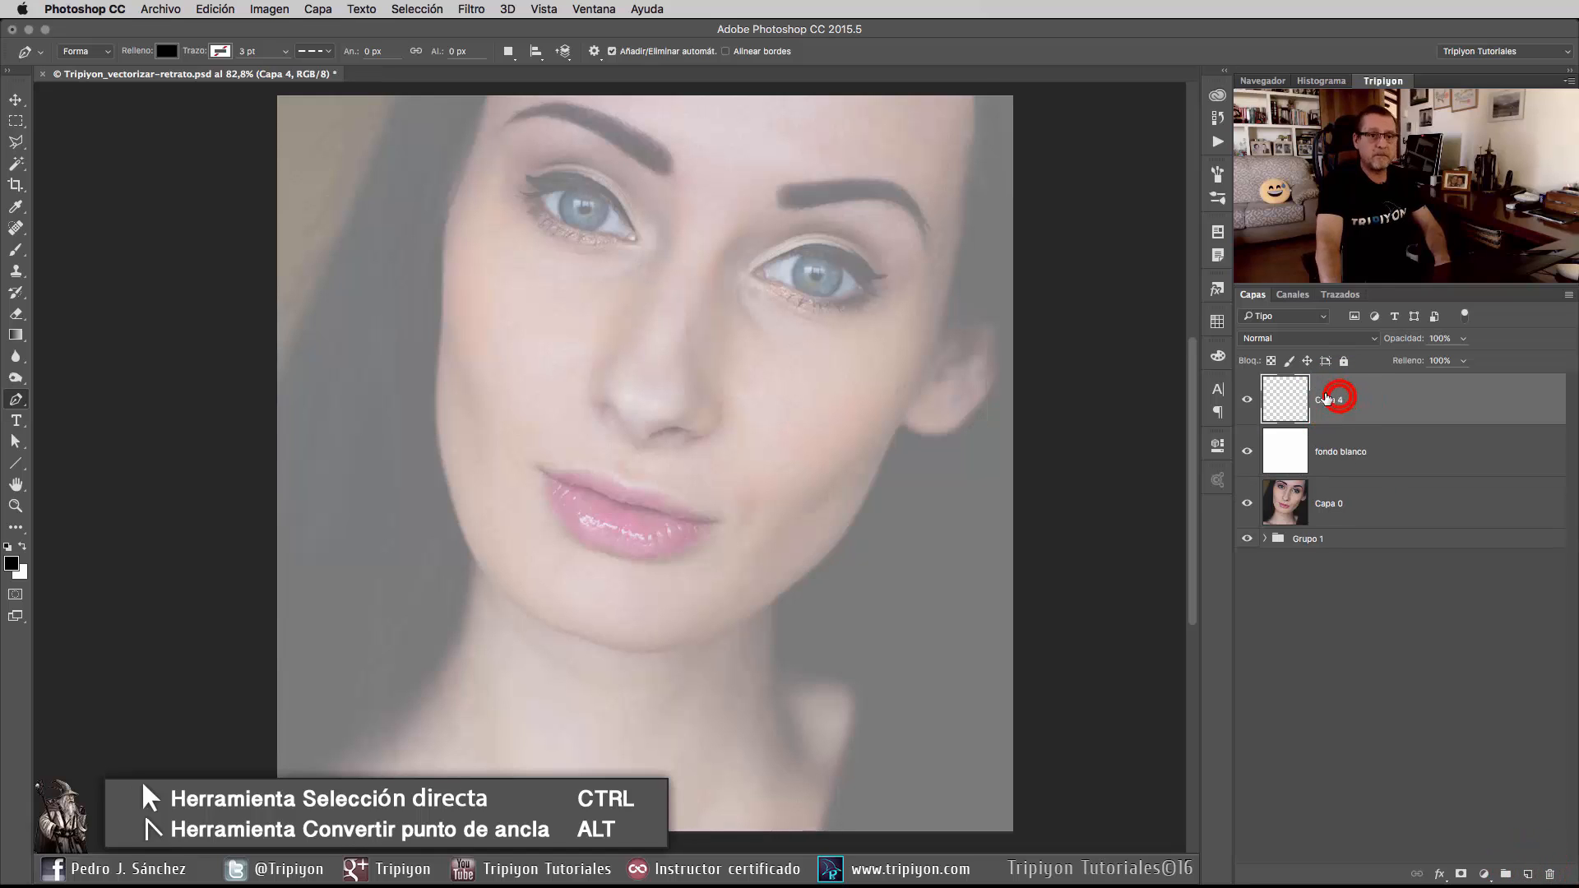
double_click(1326, 399)
type("contornos")
key("Return")
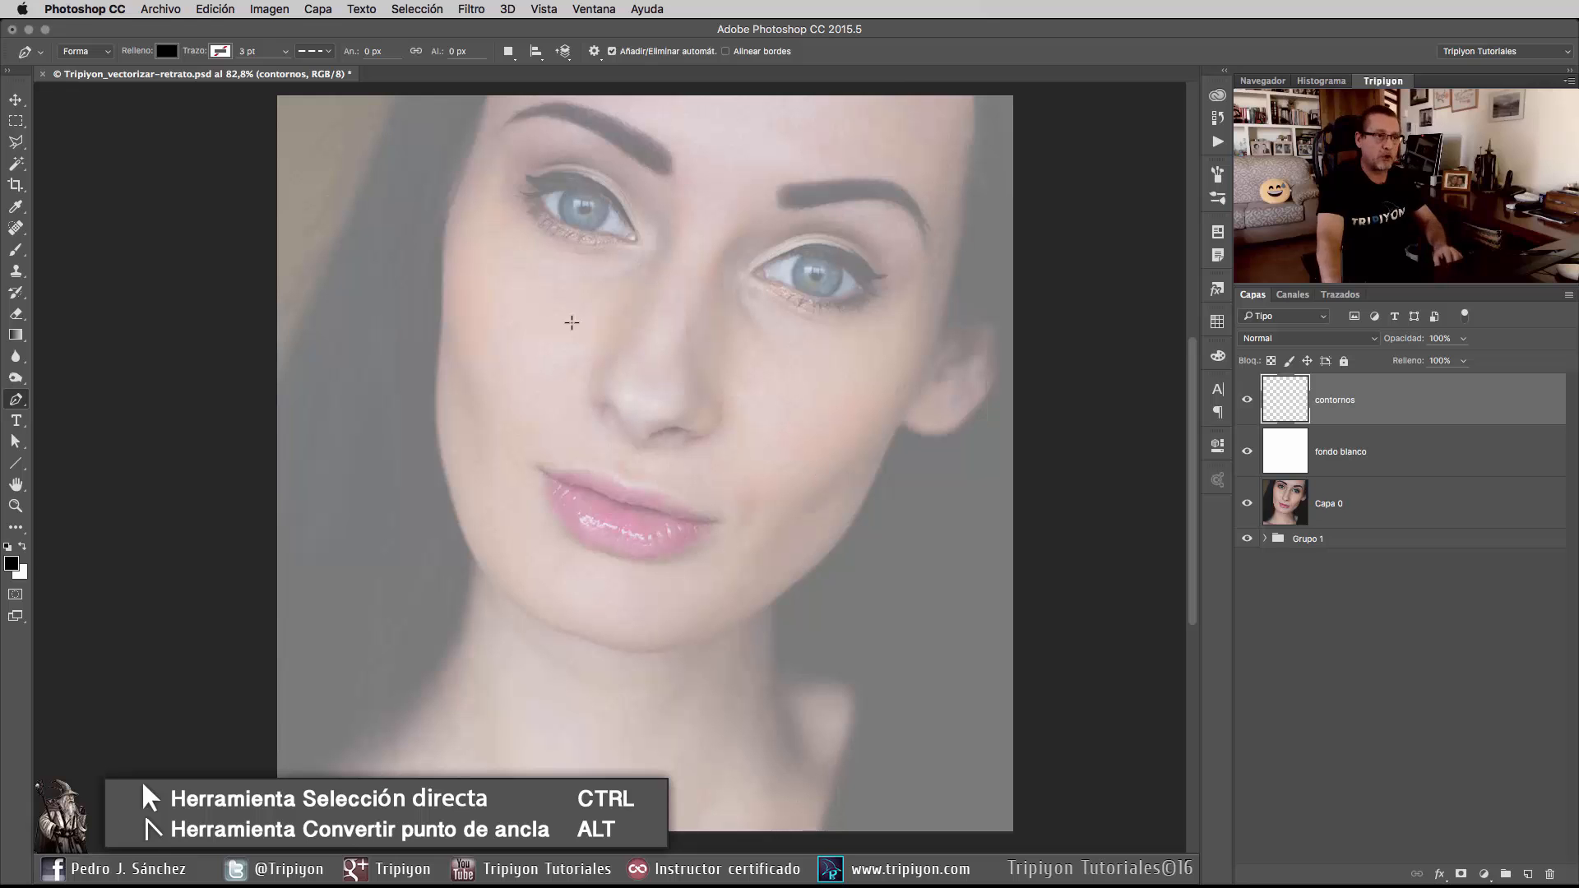
Make the contornos layer active and set the Pen tool to Trazado mode.
left_click_drag(497, 462, 533, 453)
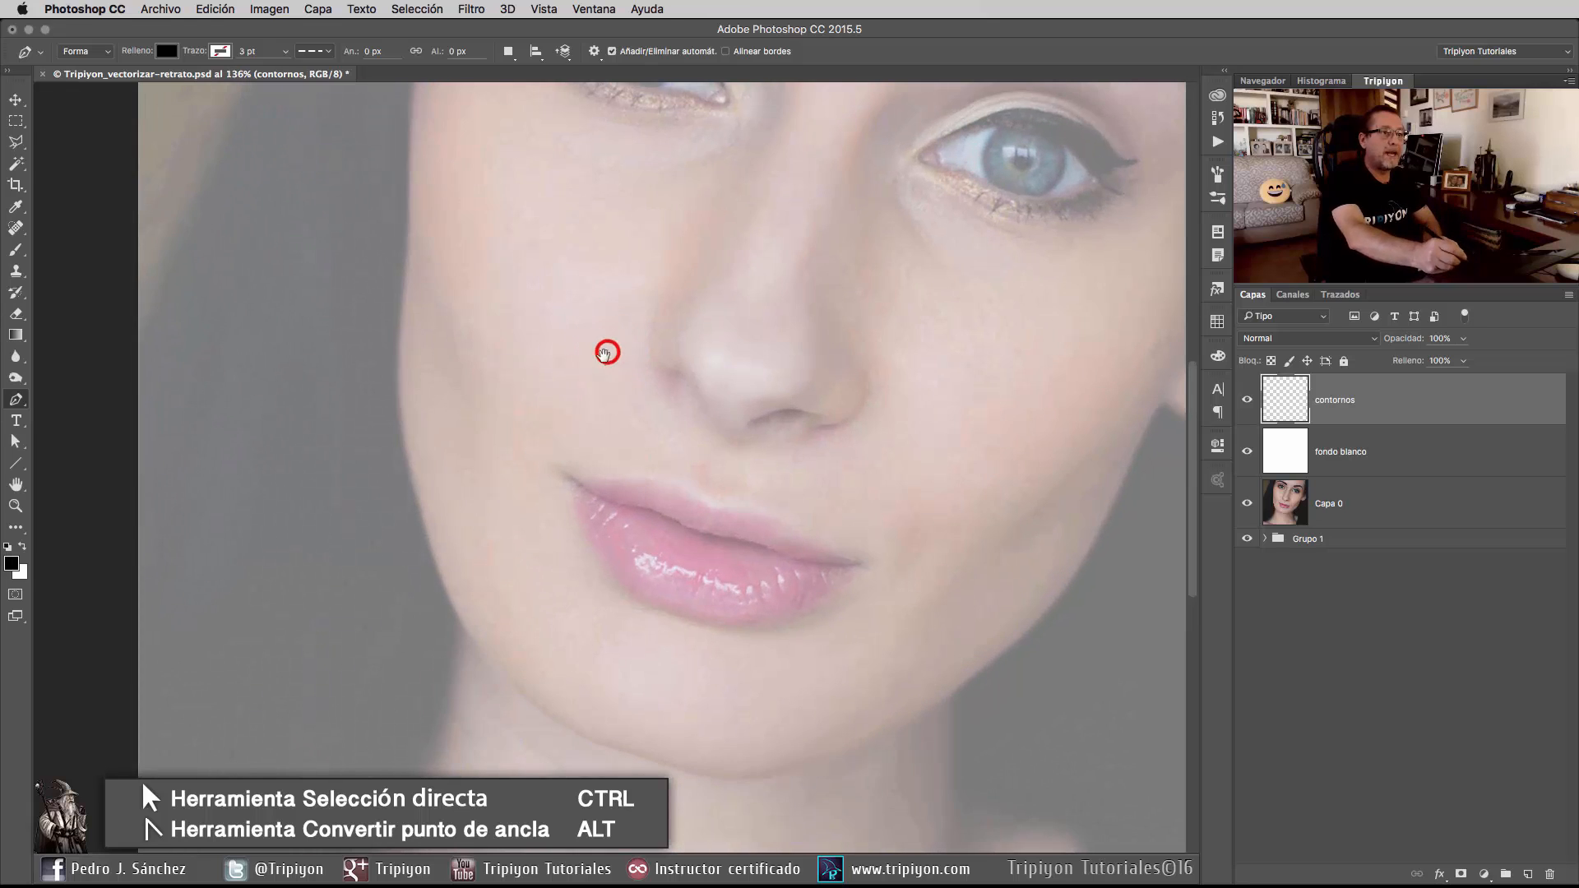
left_click_drag(607, 352, 606, 476)
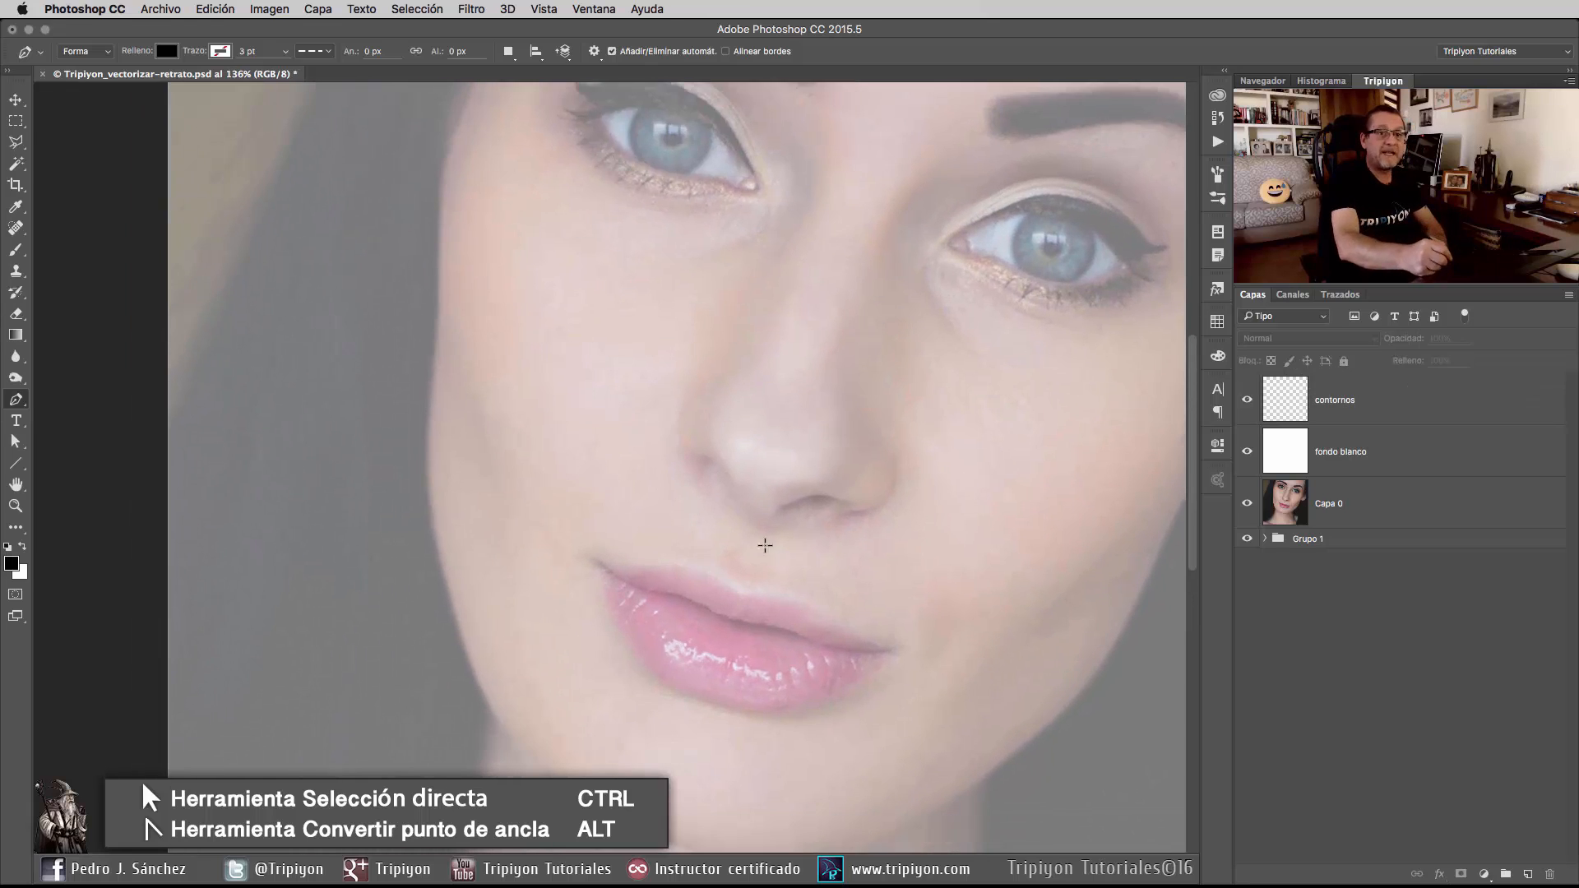
left_click(1421, 395)
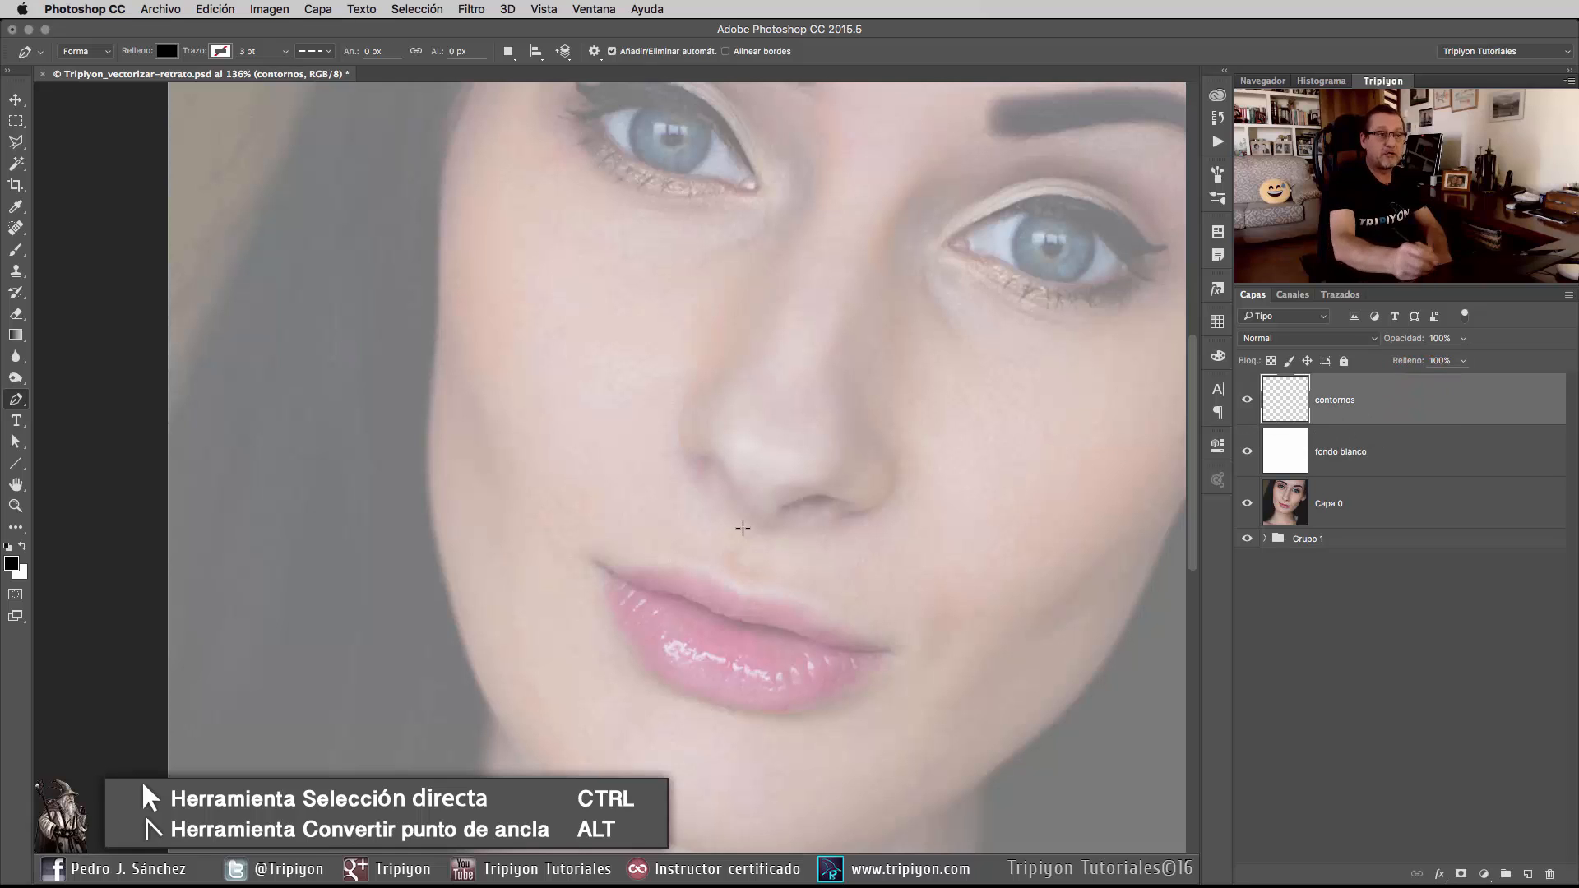
left_click(107, 51)
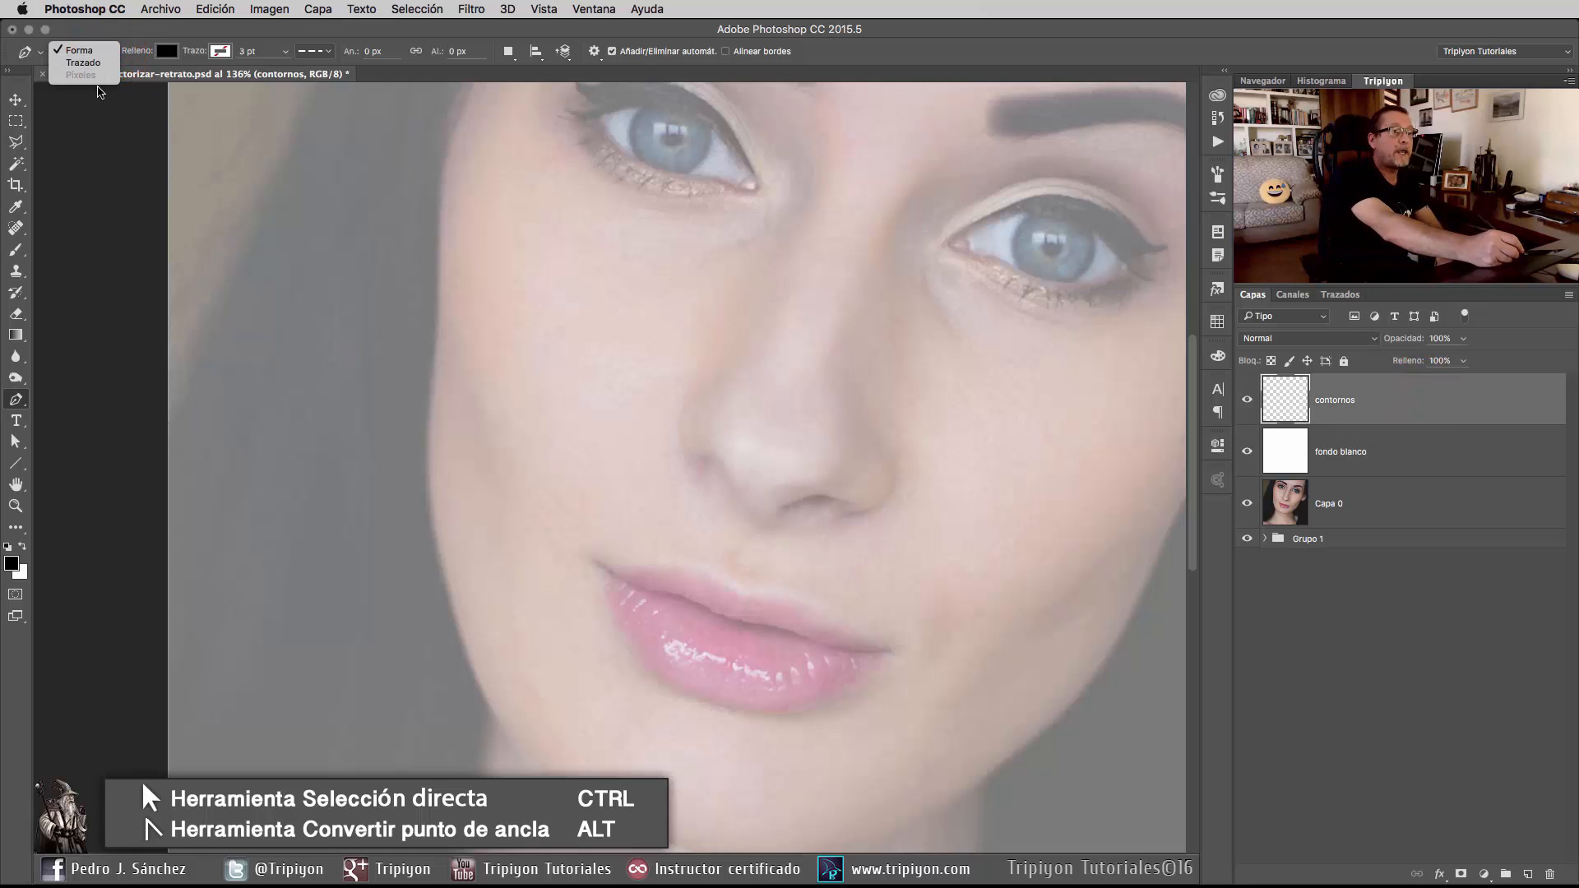
left_click(93, 62)
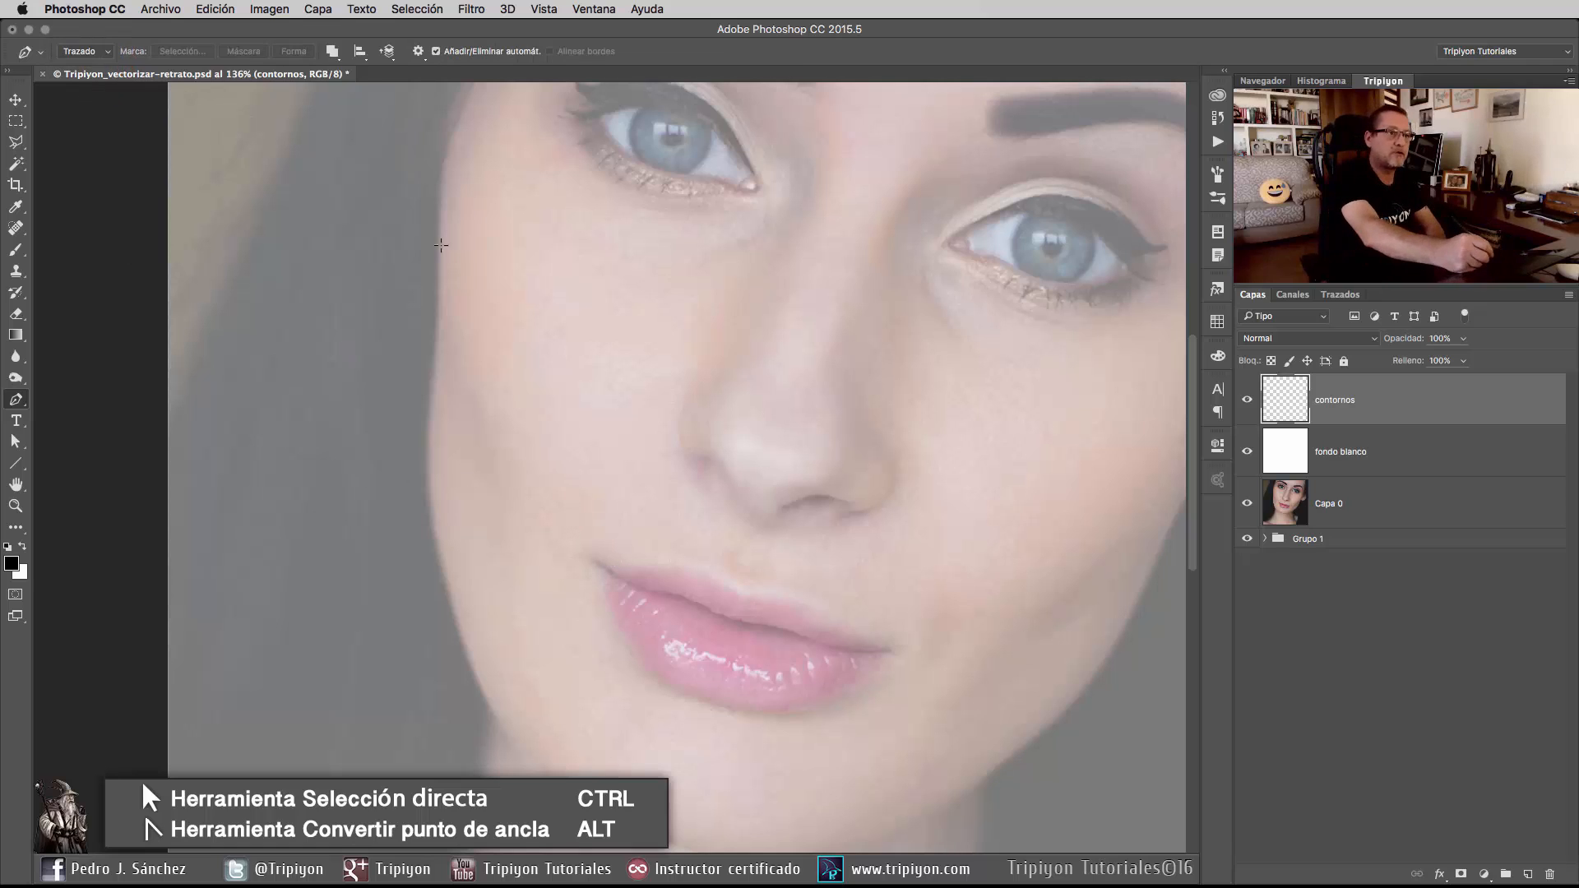
Trace the left cheek edge of the portrait with four Pen anchors, refining the lowest anchor's position and direction handle.
left_click(442, 175)
left_click_drag(438, 297, 439, 327)
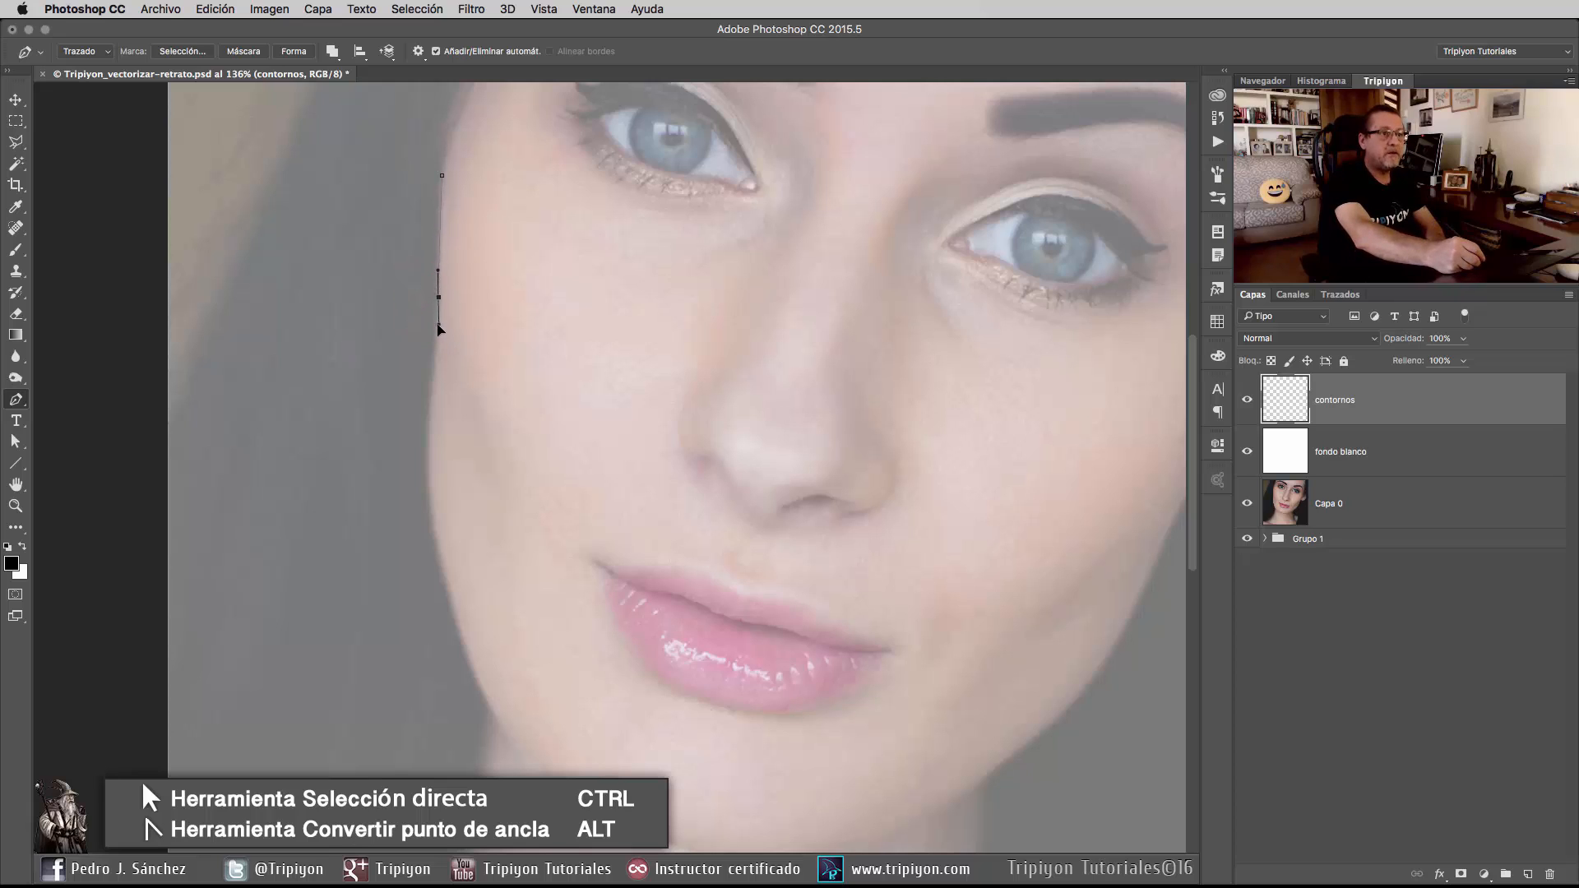
left_click_drag(429, 410, 427, 442)
left_click_drag(440, 543, 451, 585)
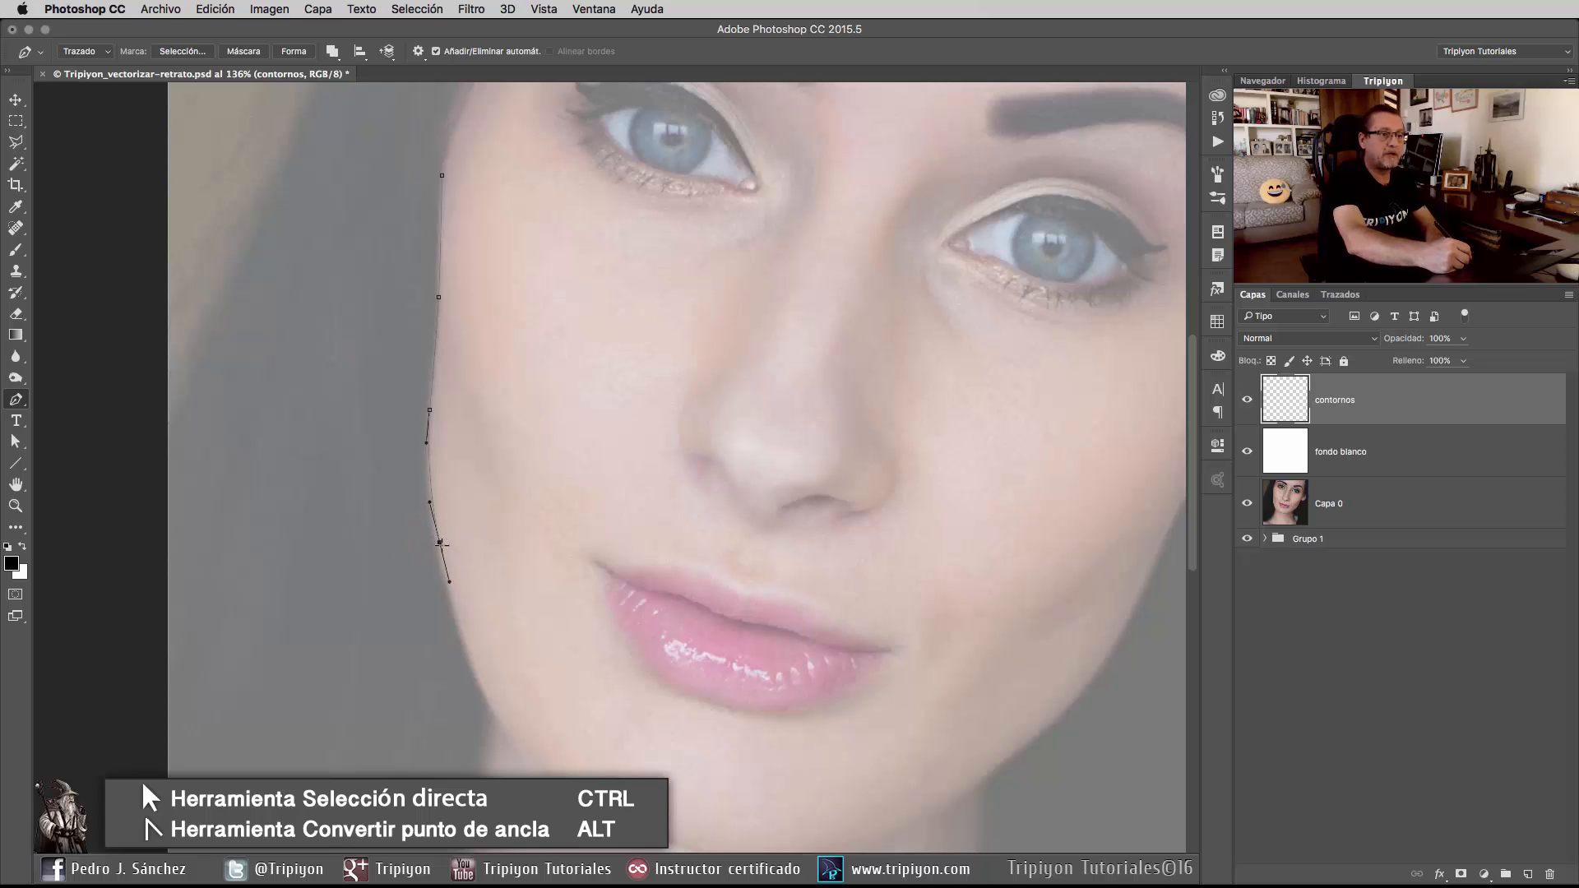
left_click_drag(439, 543, 434, 546)
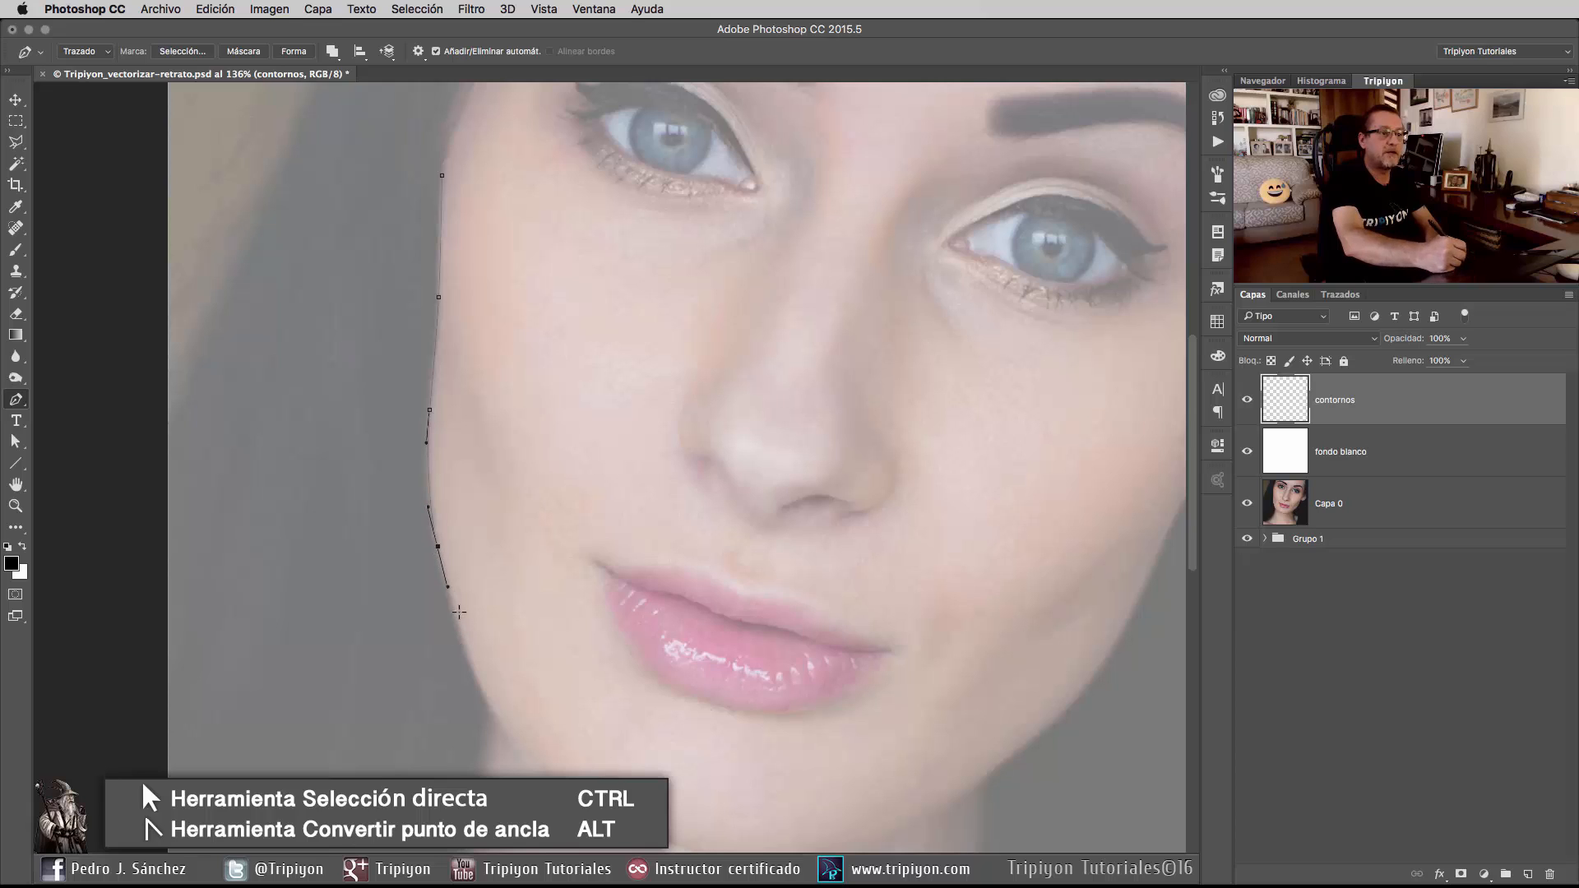
left_click_drag(447, 582, 445, 587)
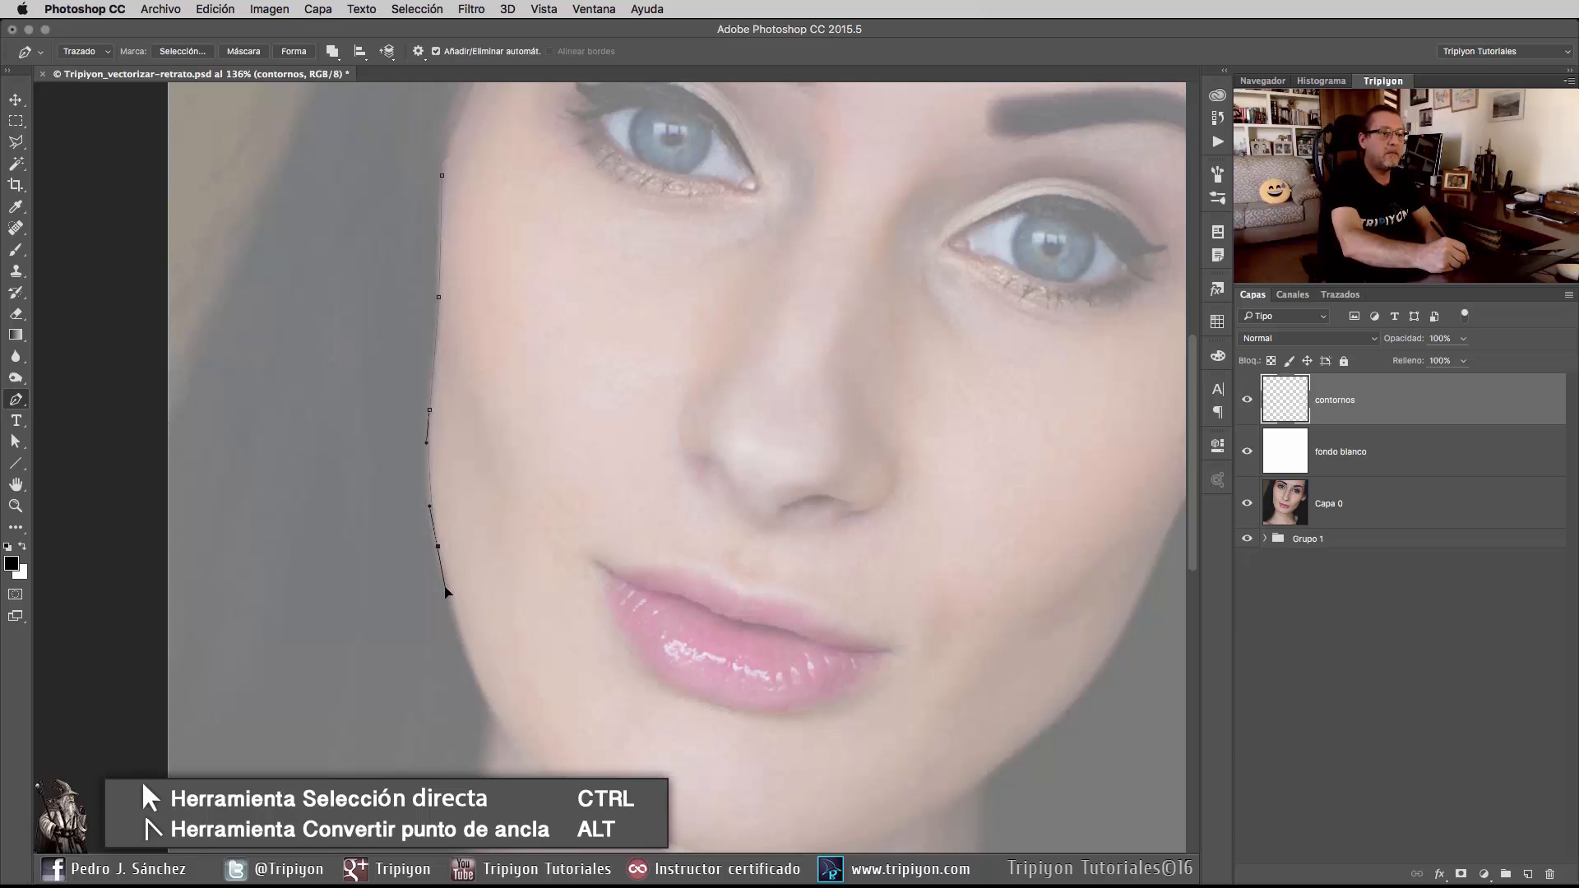
Continue the Pen path from the left cheek down along the jaw and around the underside of the chin.
left_click_drag(549, 658, 469, 472)
left_click_drag(404, 509, 422, 540)
left_click_drag(489, 608, 791, 658)
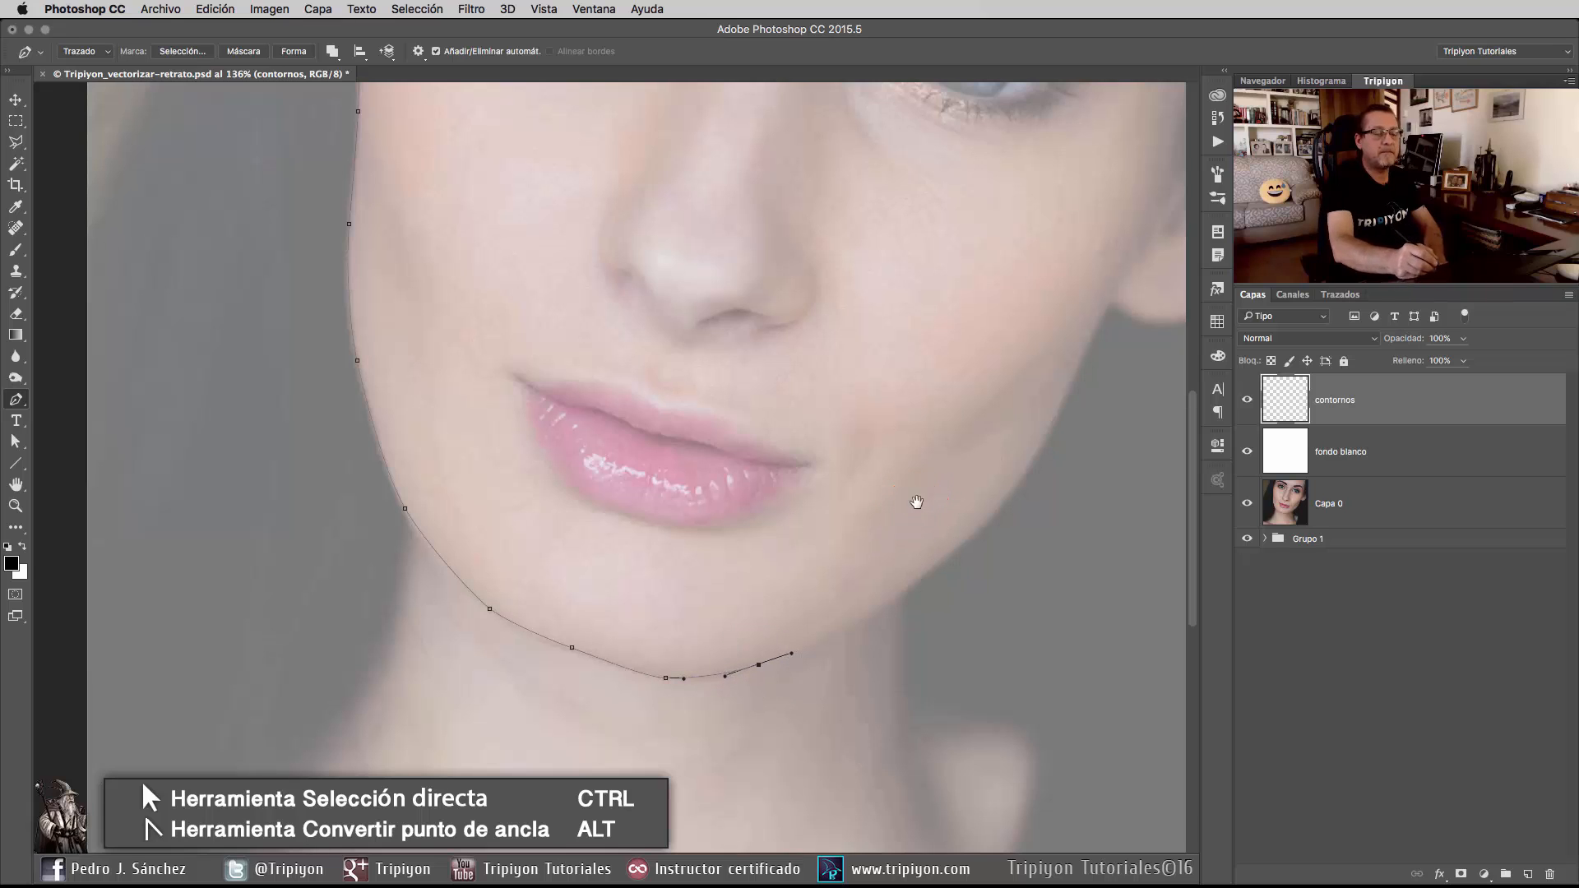
Extend the face outline path from the chin up the right jaw and past the ear, ending at the right temple.
left_click_drag(914, 501, 638, 596)
left_click_drag(604, 702, 621, 691)
left_click_drag(695, 629, 717, 612)
left_click_drag(766, 530, 778, 524)
left_click_drag(825, 443, 811, 583)
left_click_drag(814, 553, 824, 528)
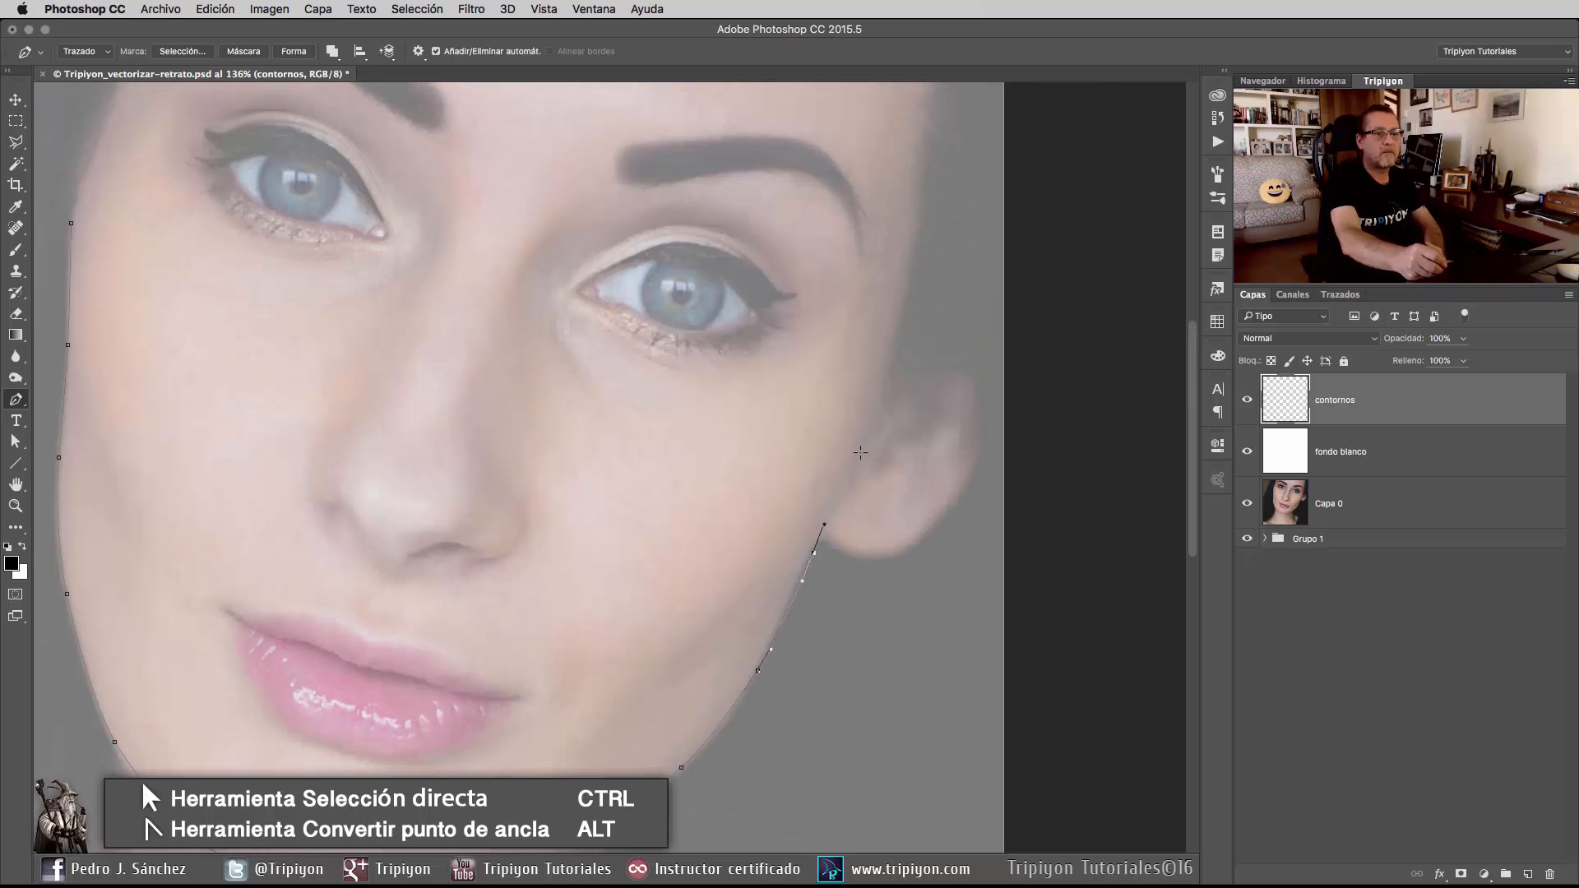
left_click_drag(857, 458, 868, 436)
left_click_drag(886, 366, 892, 345)
left_click(908, 279)
left_click_drag(729, 505, 847, 452)
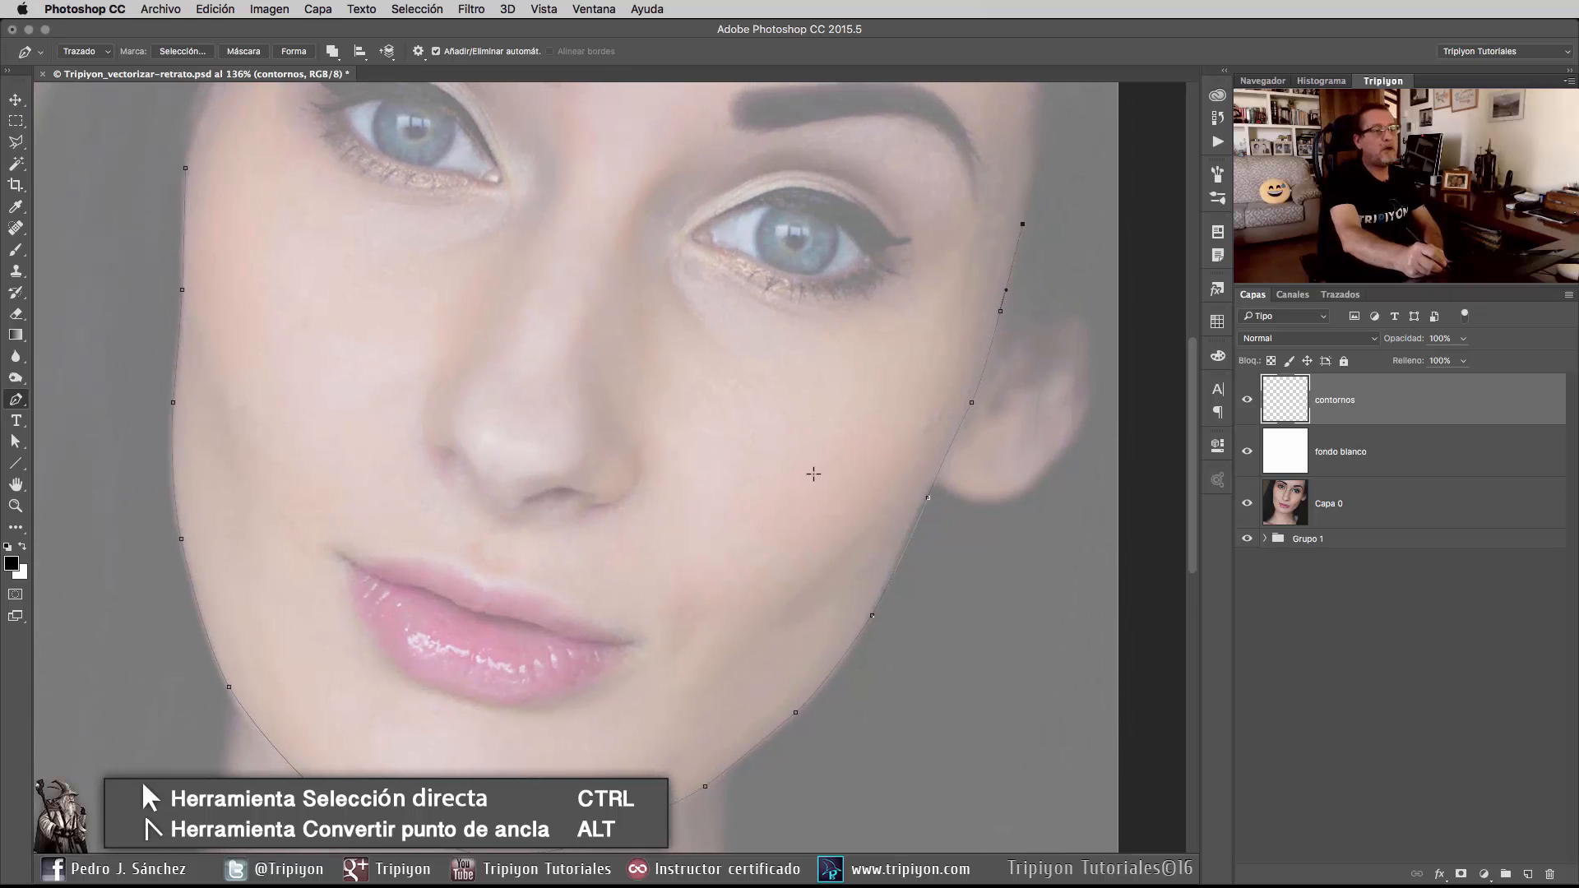
mouse_move(776, 571)
left_mouse_down()
mouse_move(709, 605)
mouse_move(752, 561)
left_mouse_up()
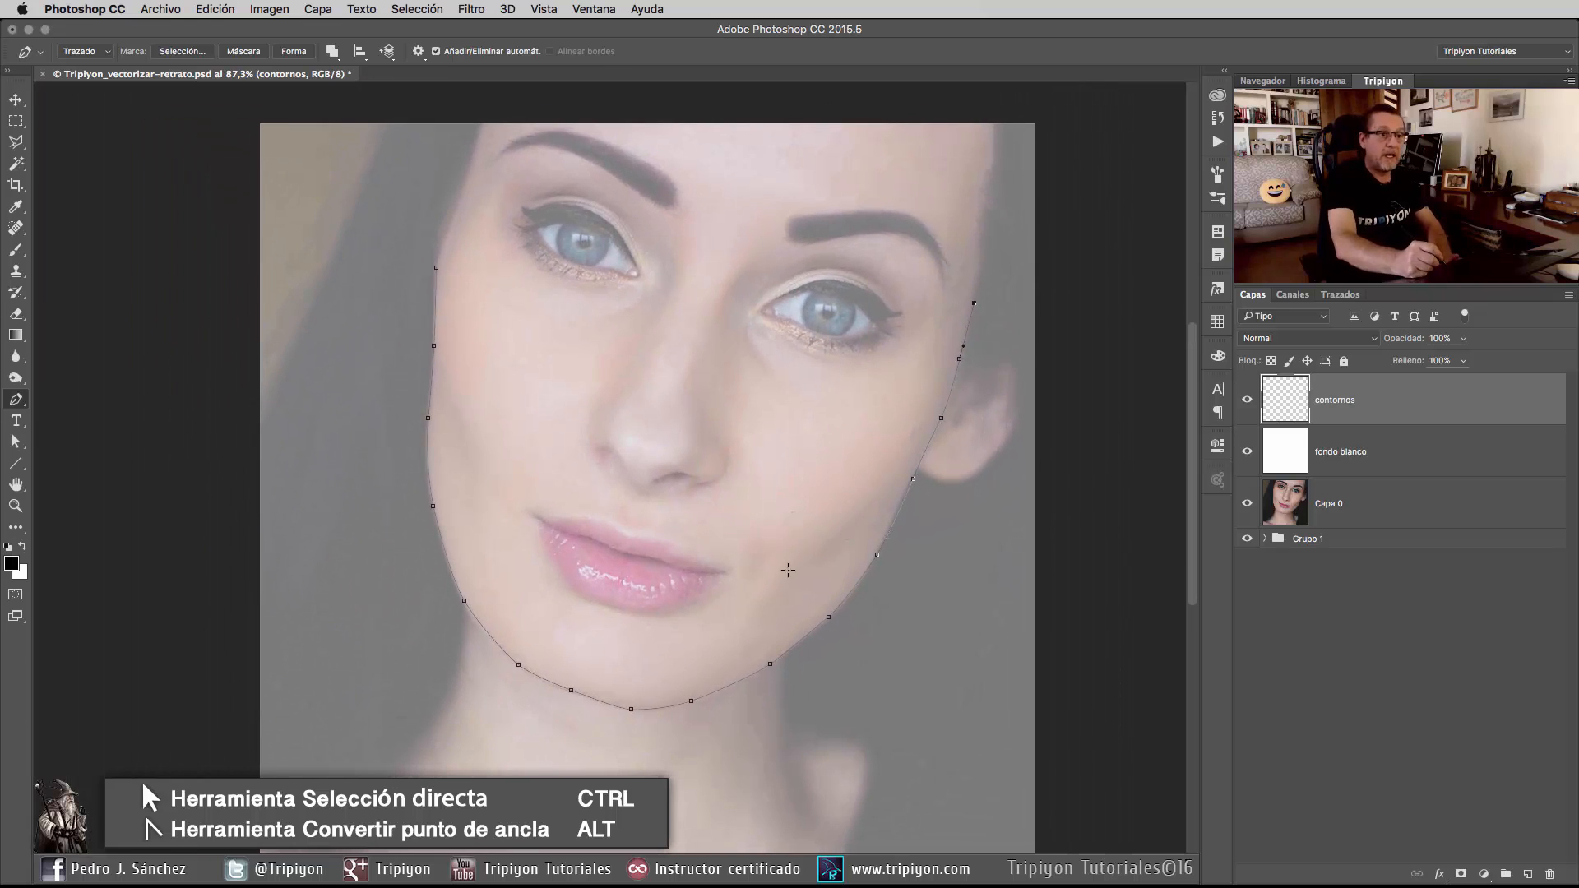
Stroke the face outline path on the contornos layer using Pincel with Simular presión off.
key("b")
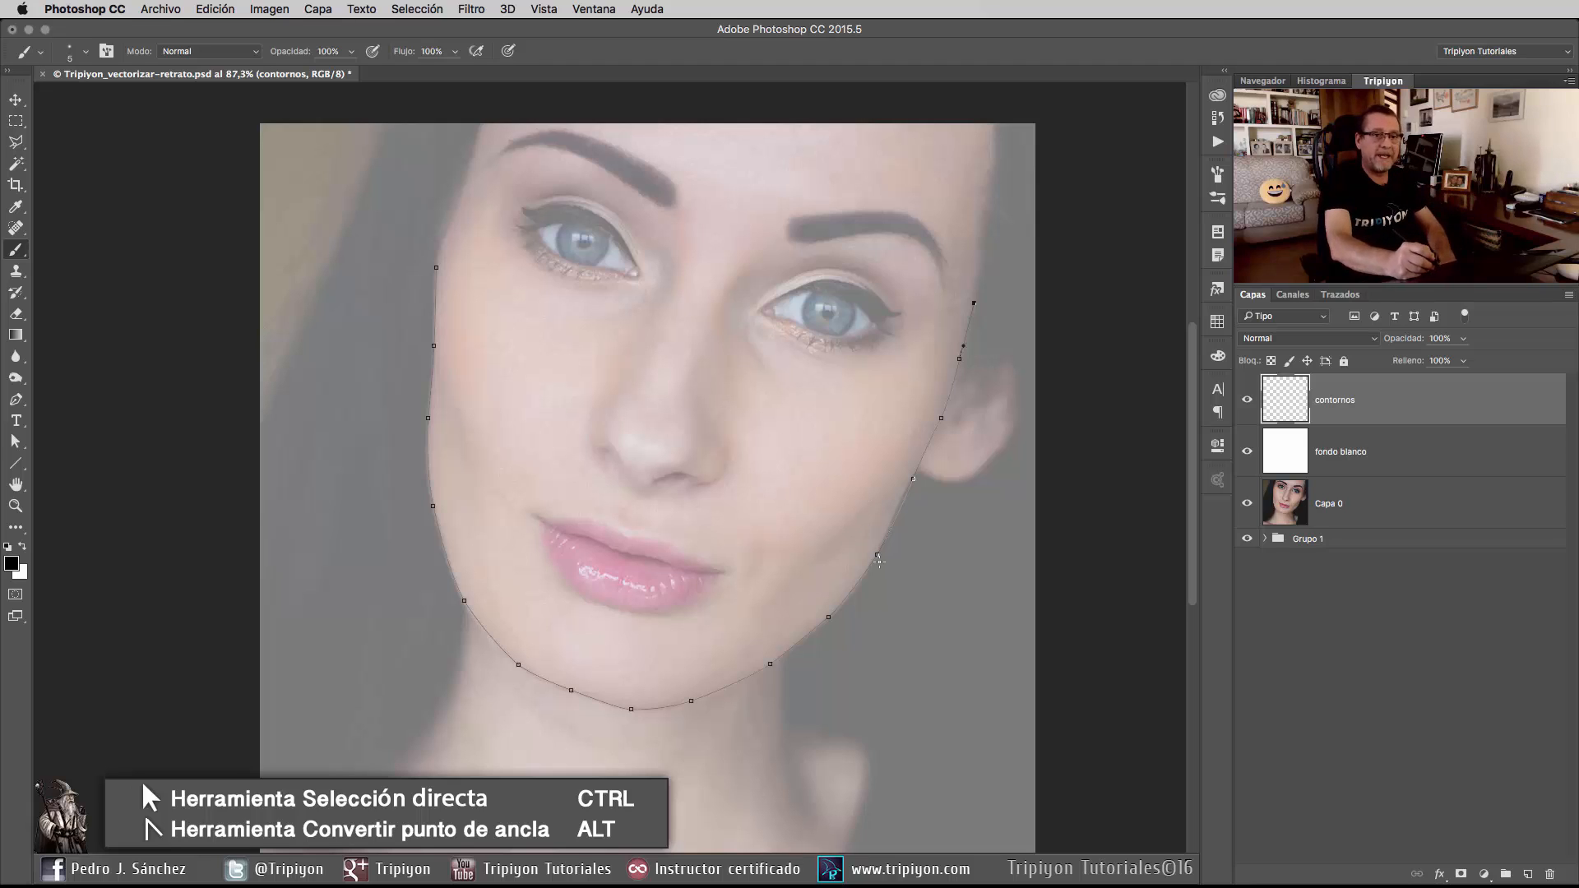
left_click(15, 400)
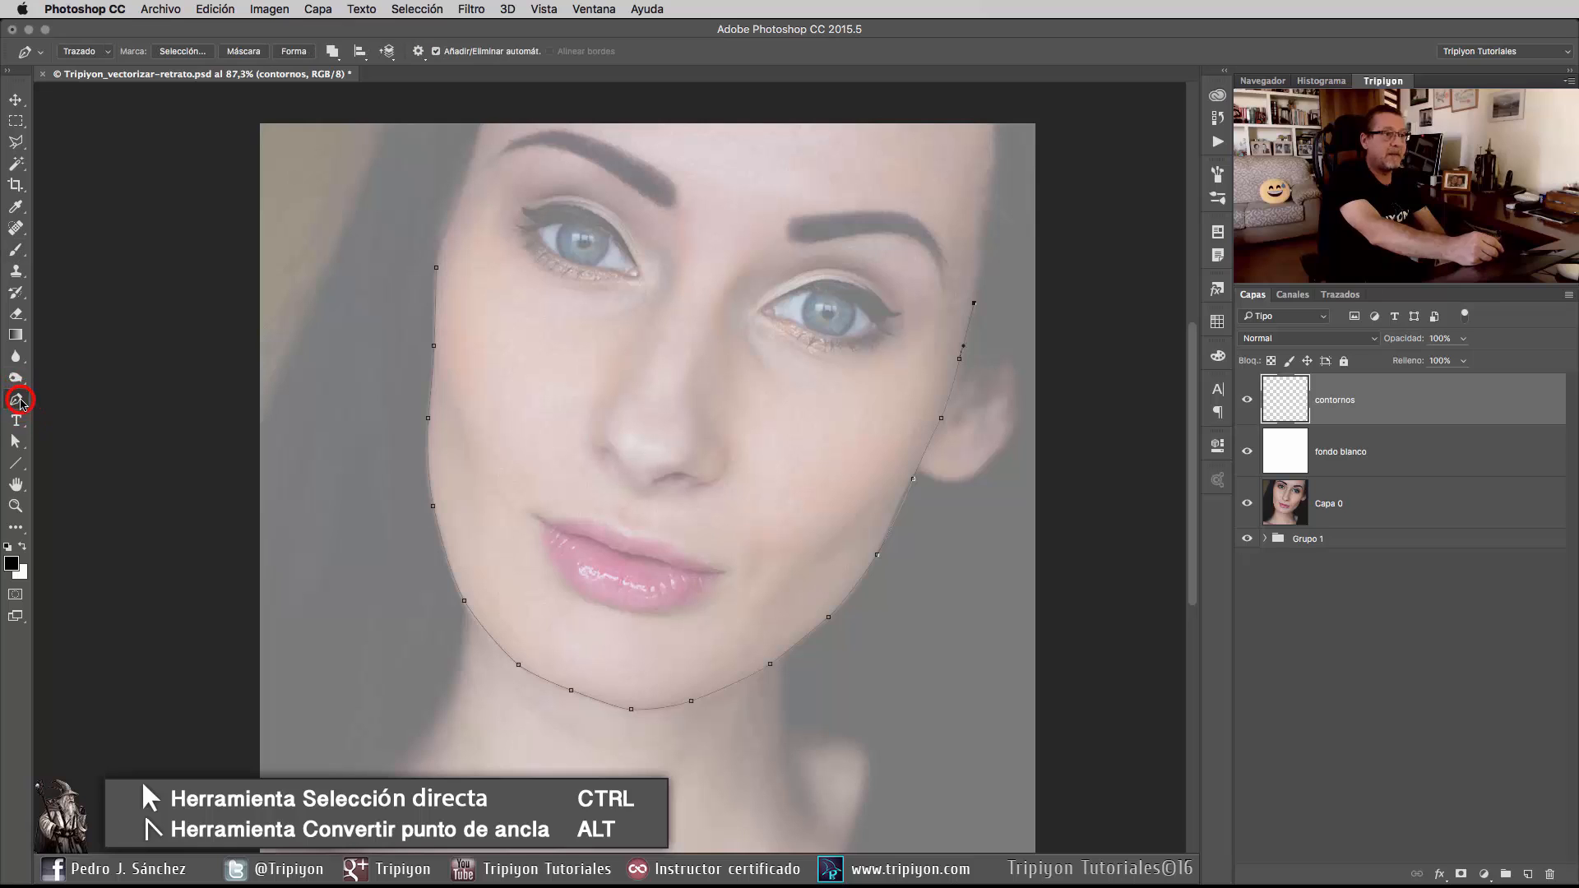
right_click(824, 544)
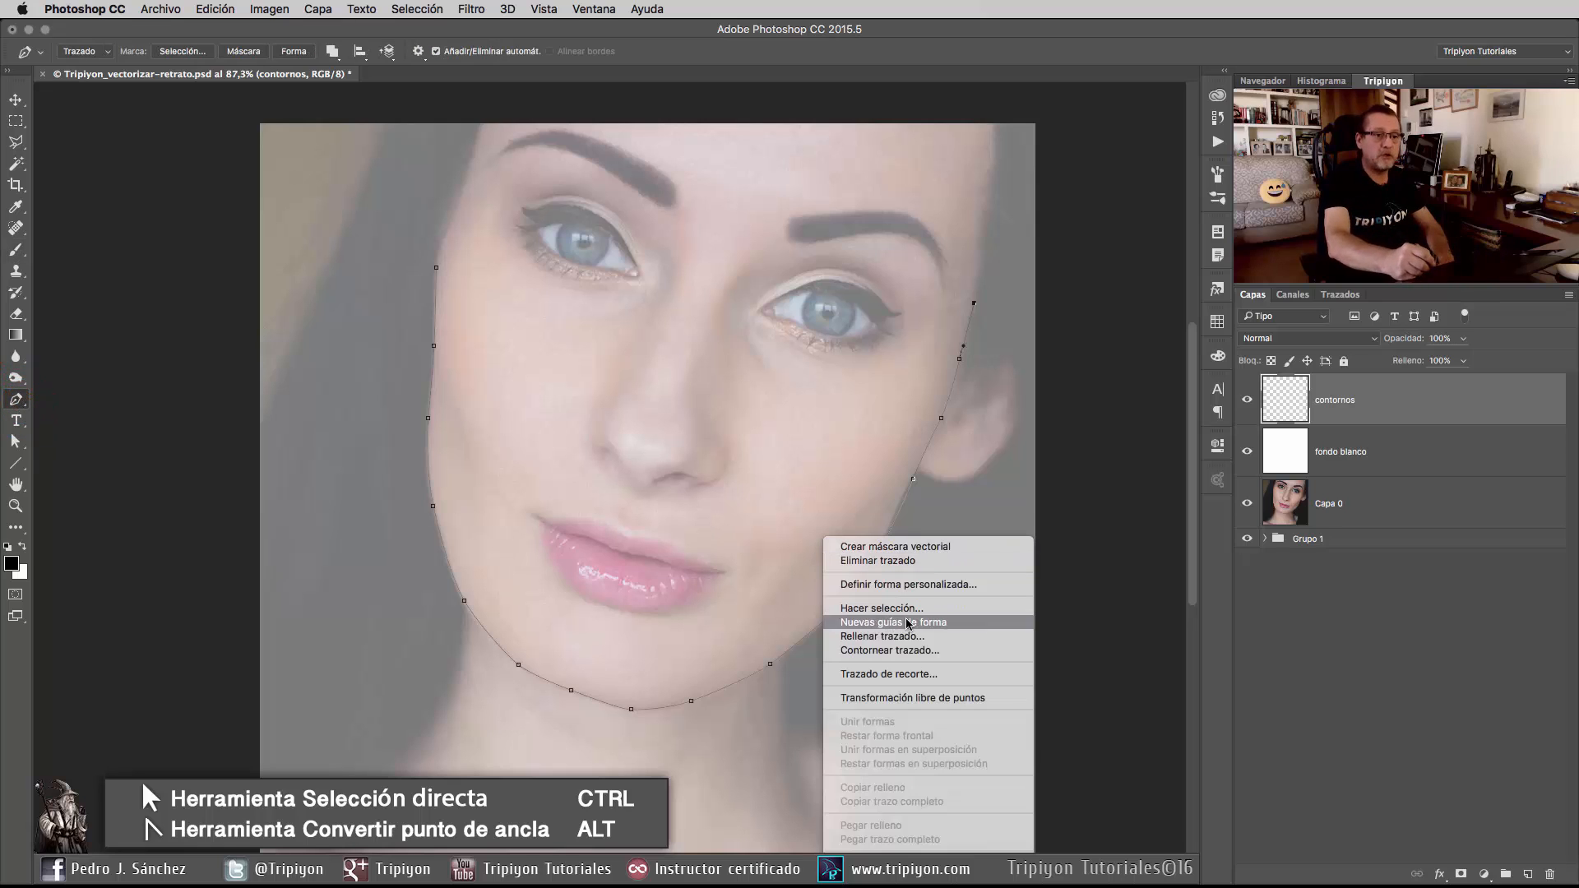
left_click(907, 654)
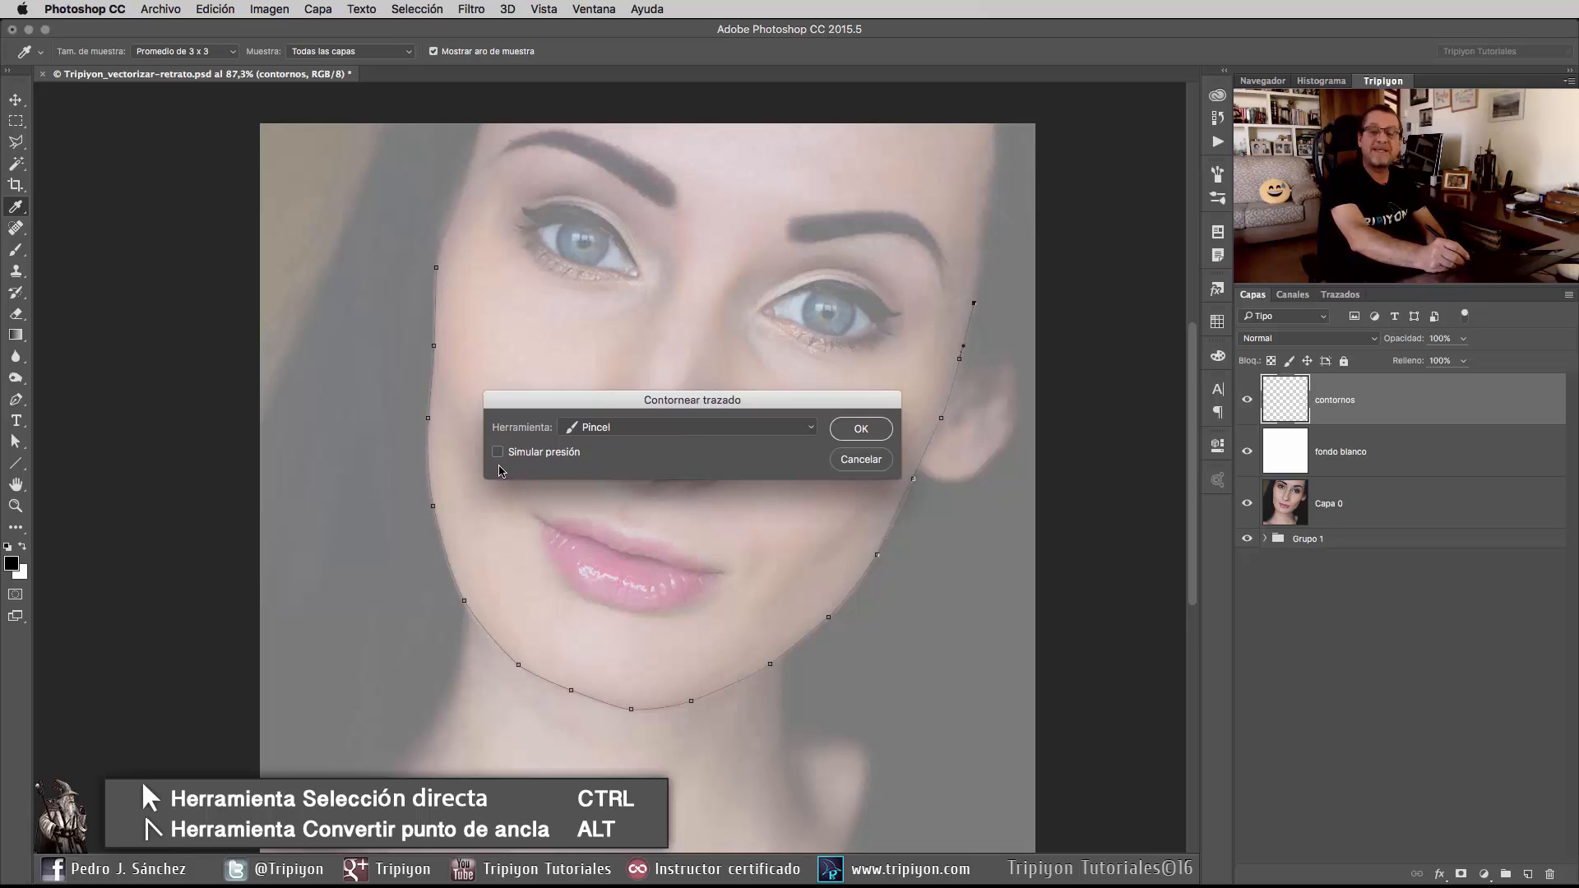
left_click(862, 428)
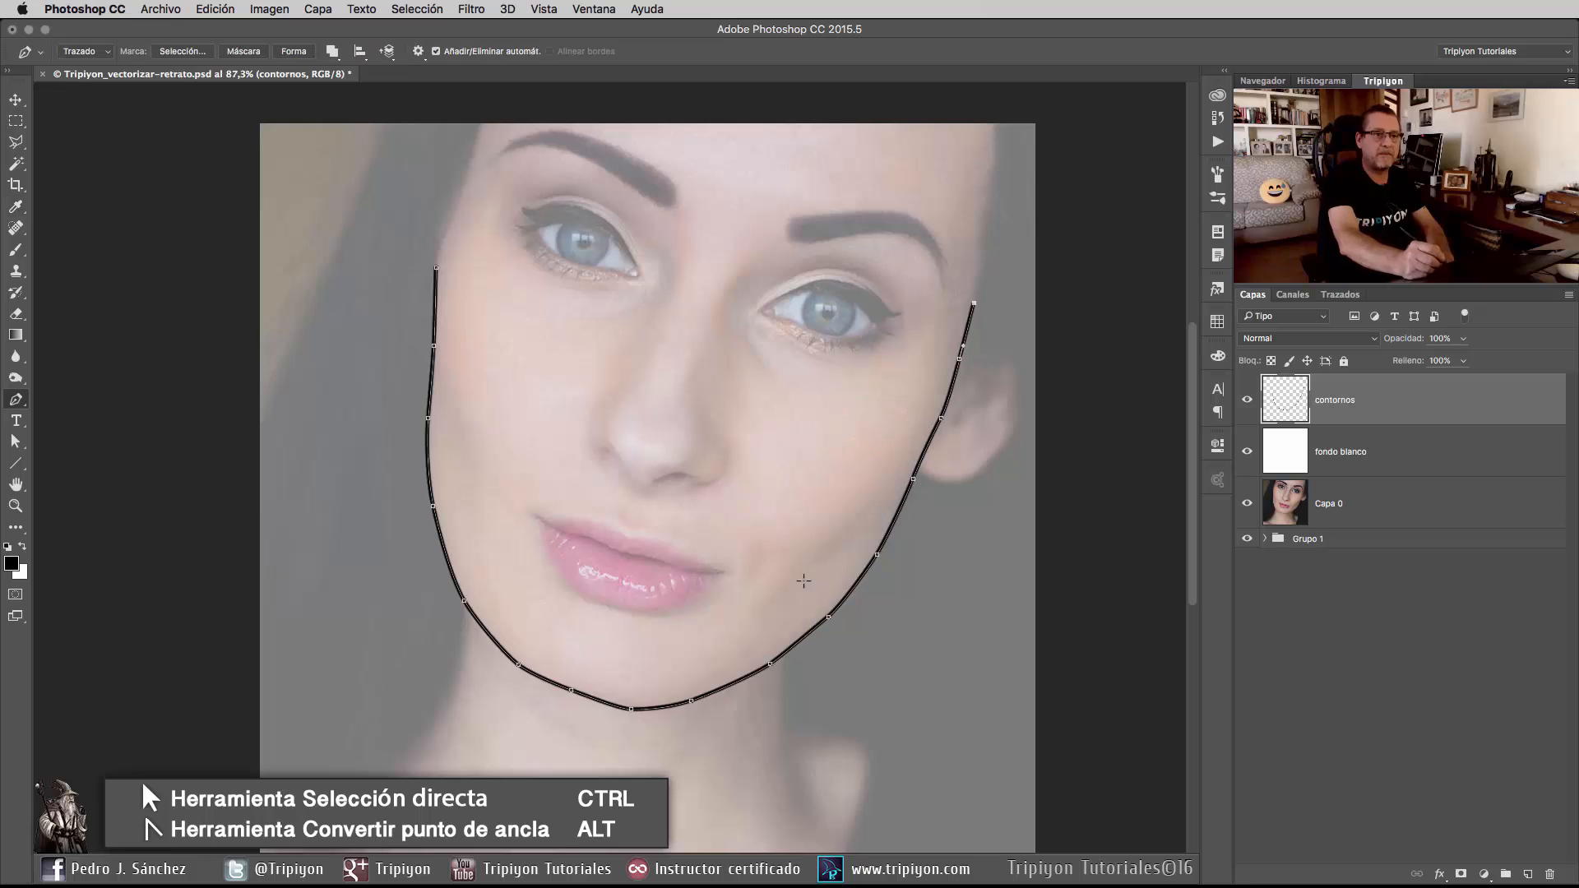
left_click_drag(751, 521, 729, 469)
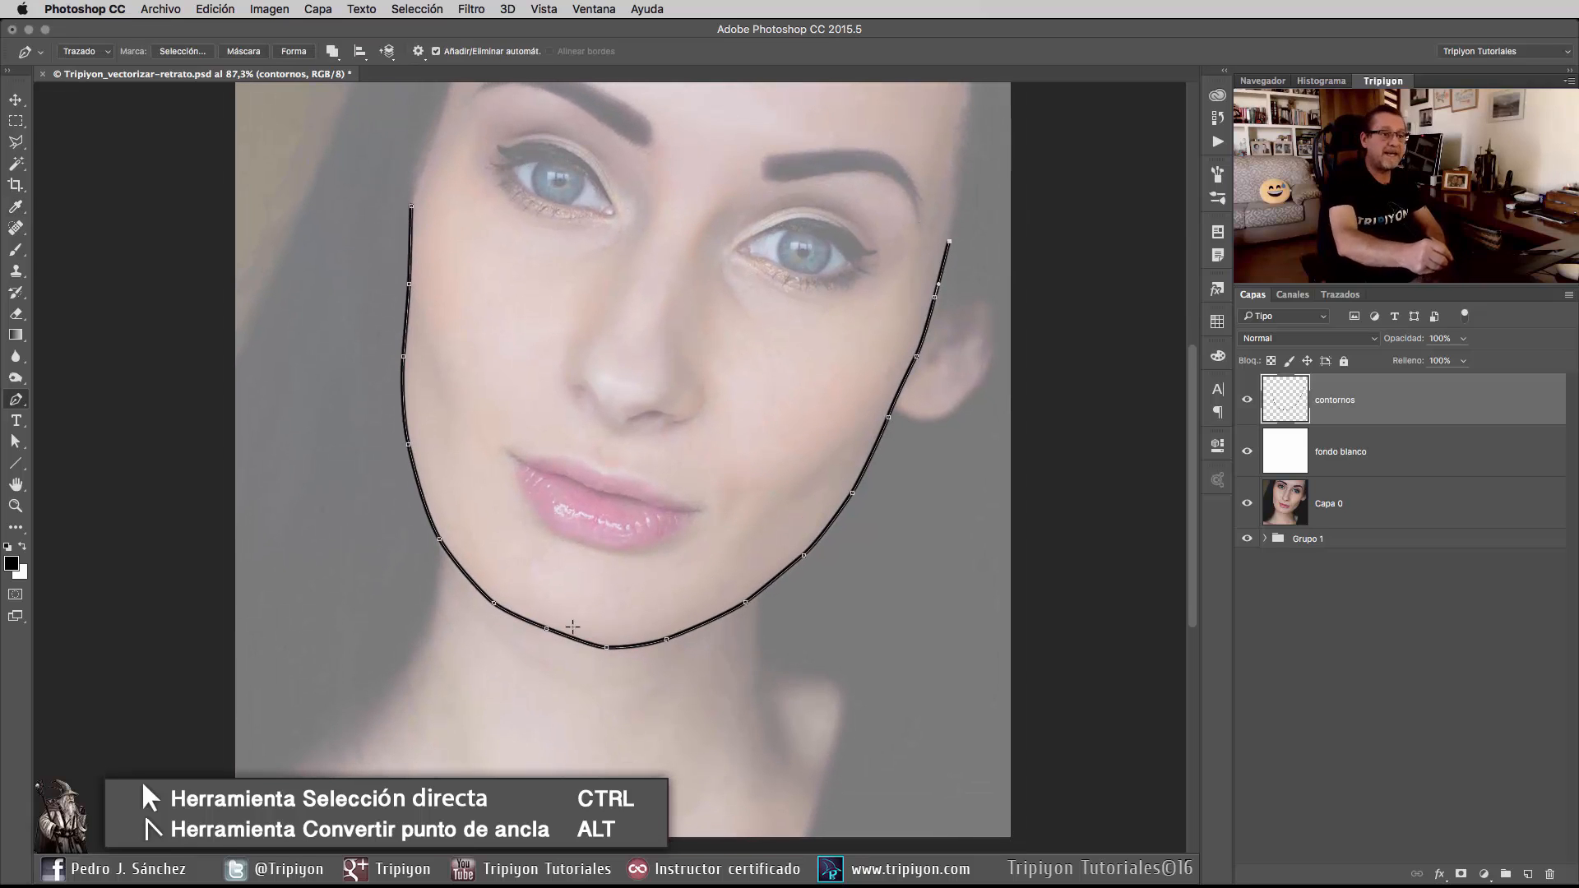
Save the work path (Trazado de trabajo) under the name "contornos 2".
left_click(1344, 298)
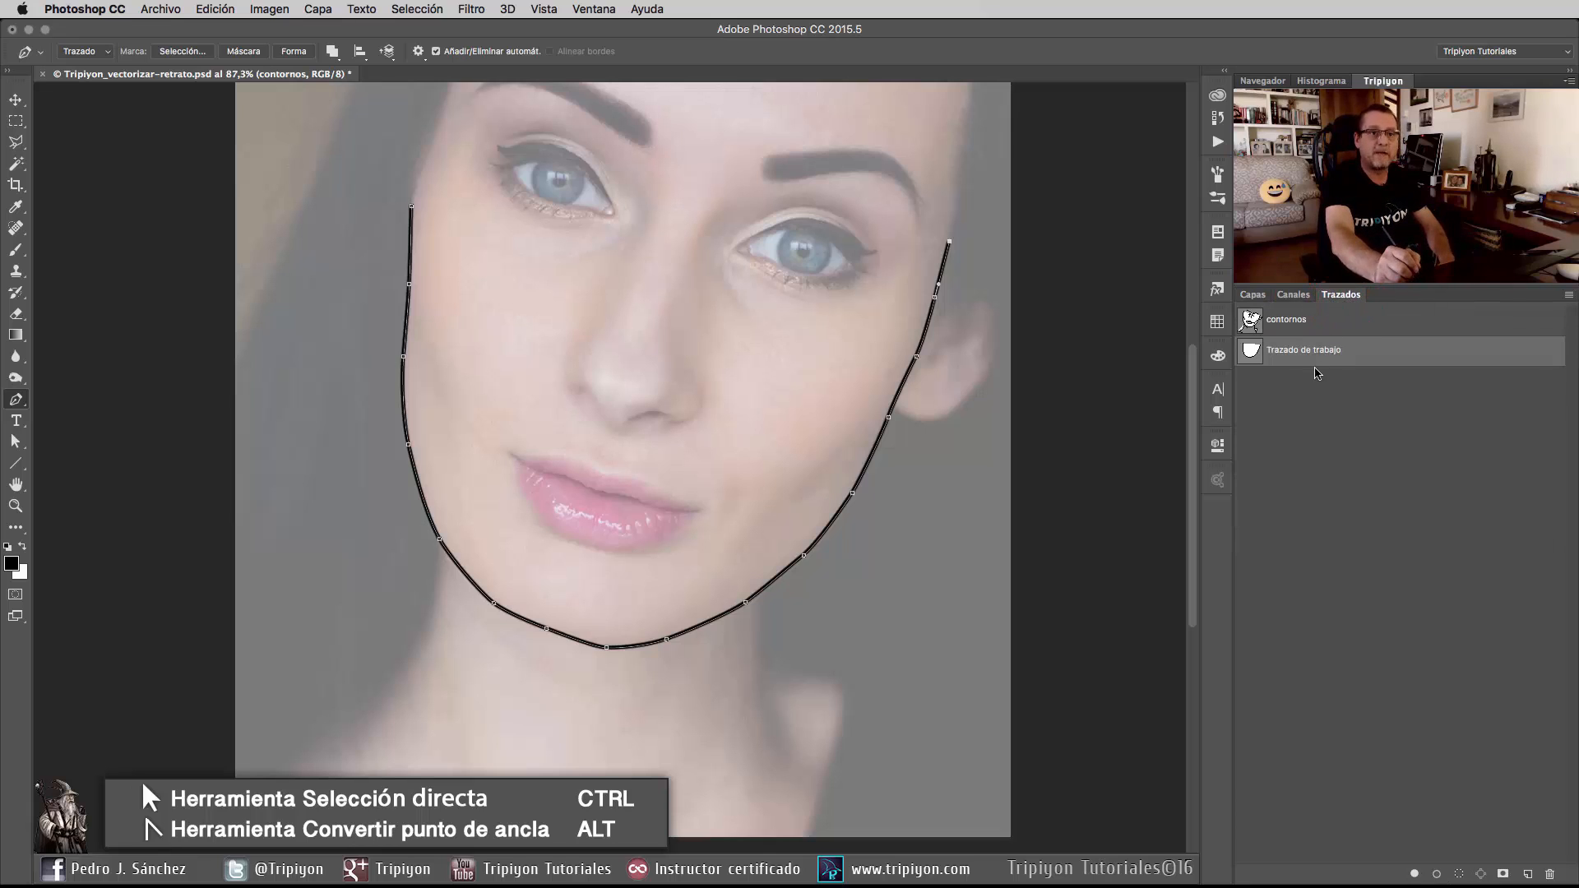
key("Escape")
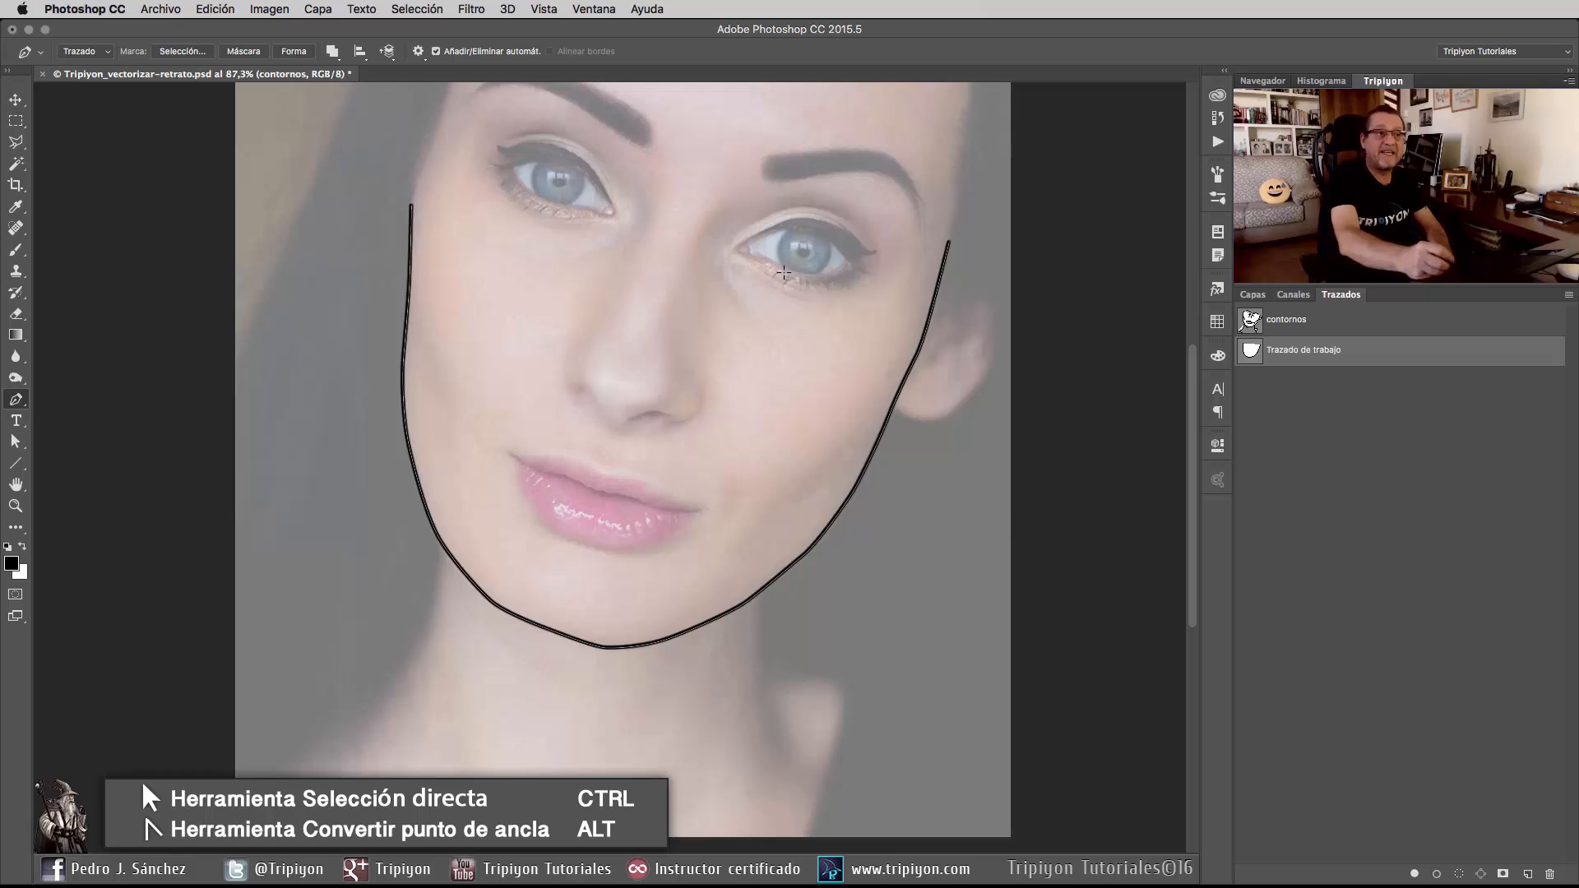
left_click(594, 10)
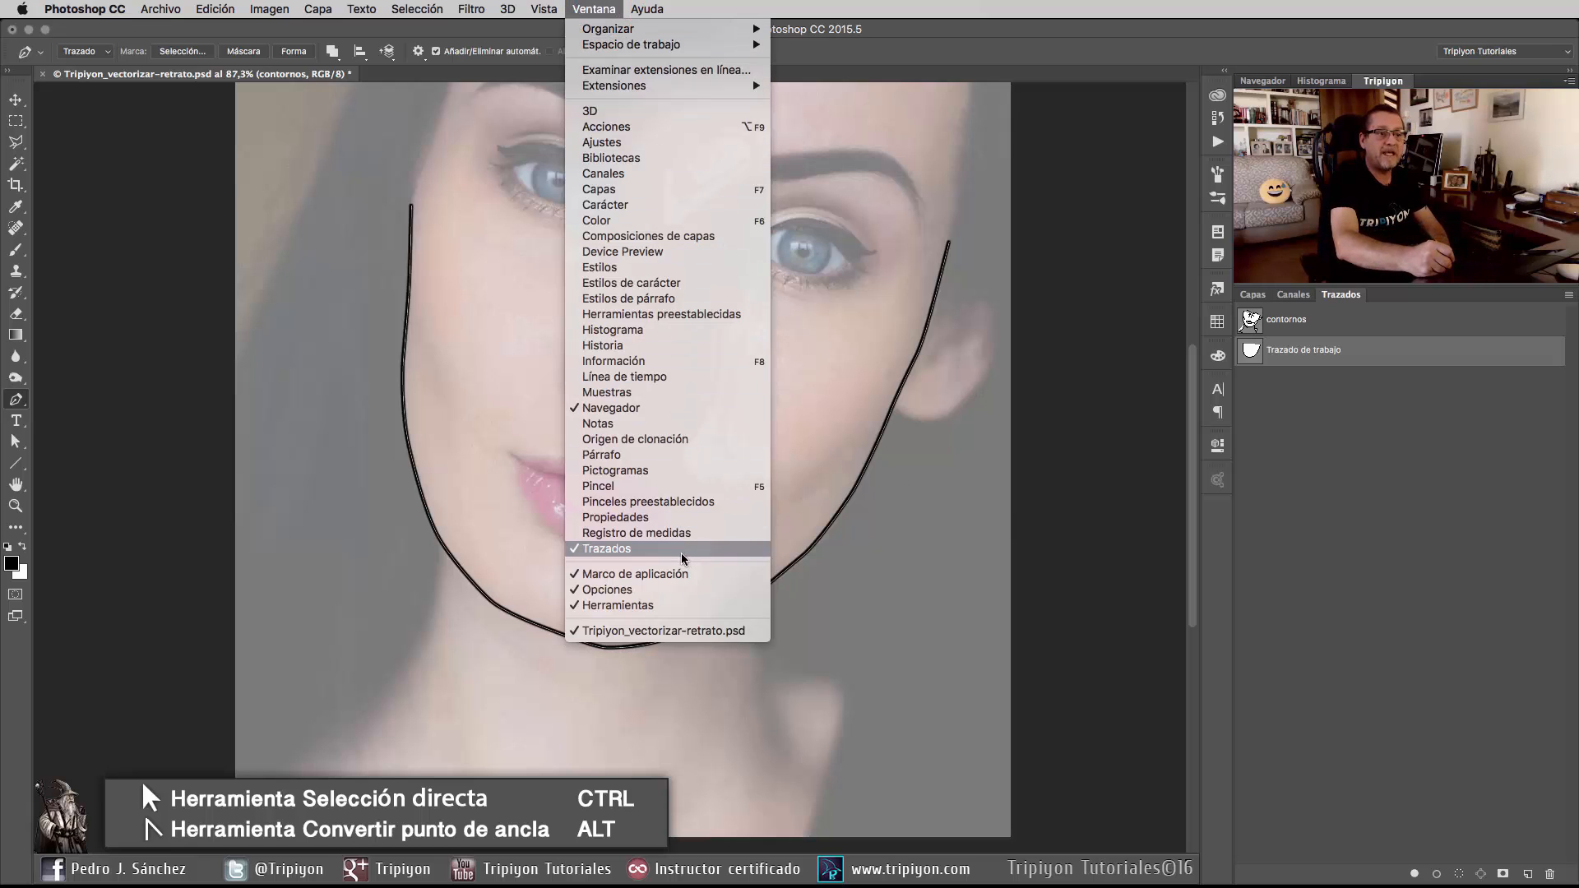
left_click(861, 576)
left_click_drag(861, 576, 864, 613)
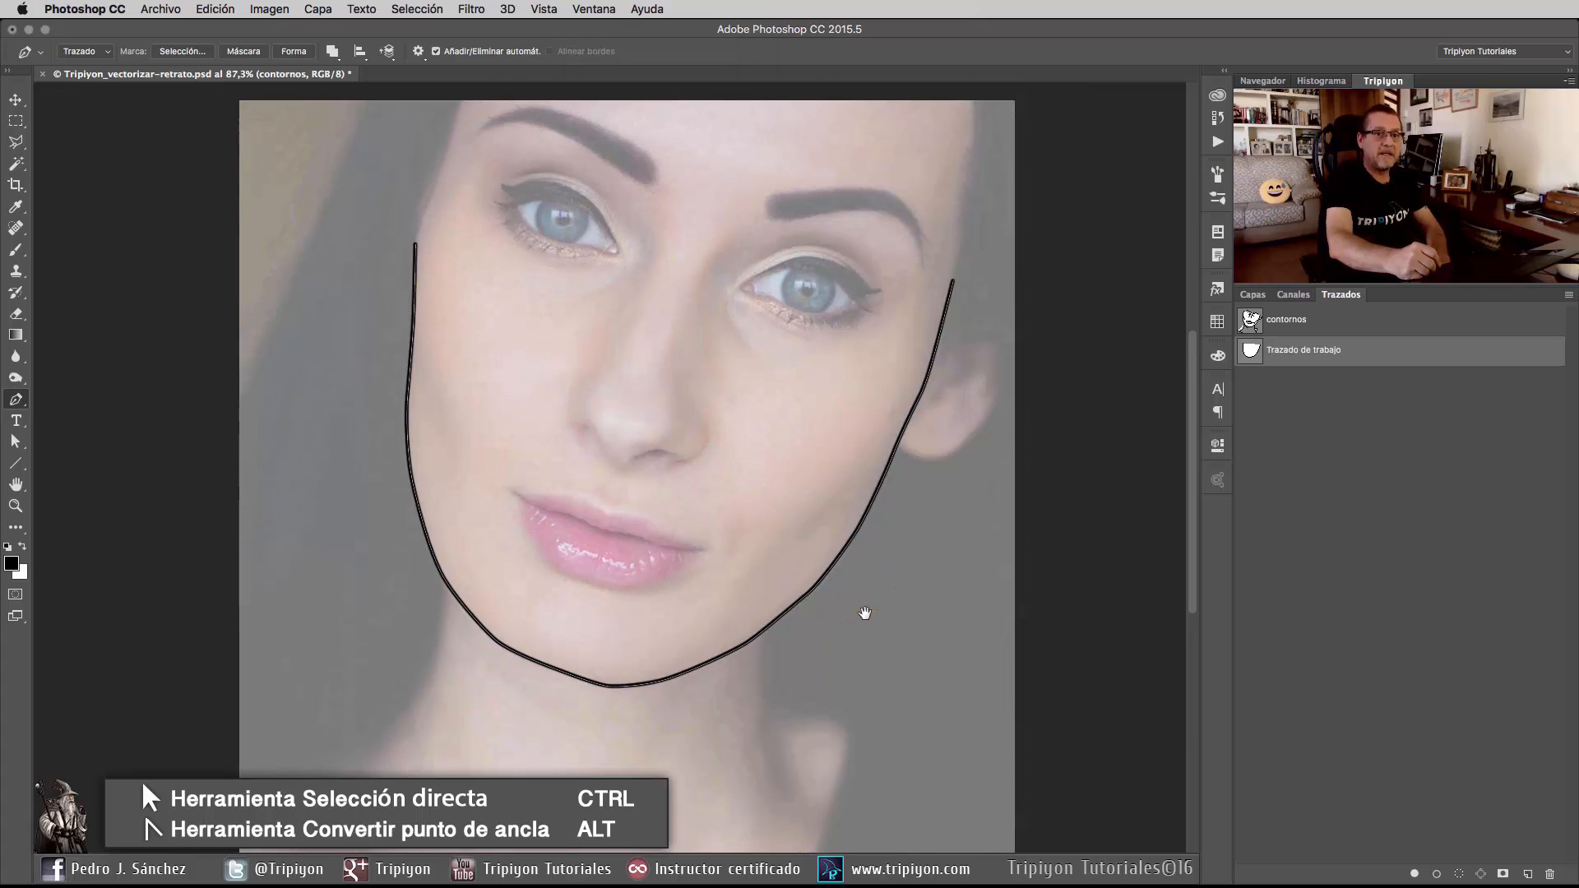
double_click(1329, 352)
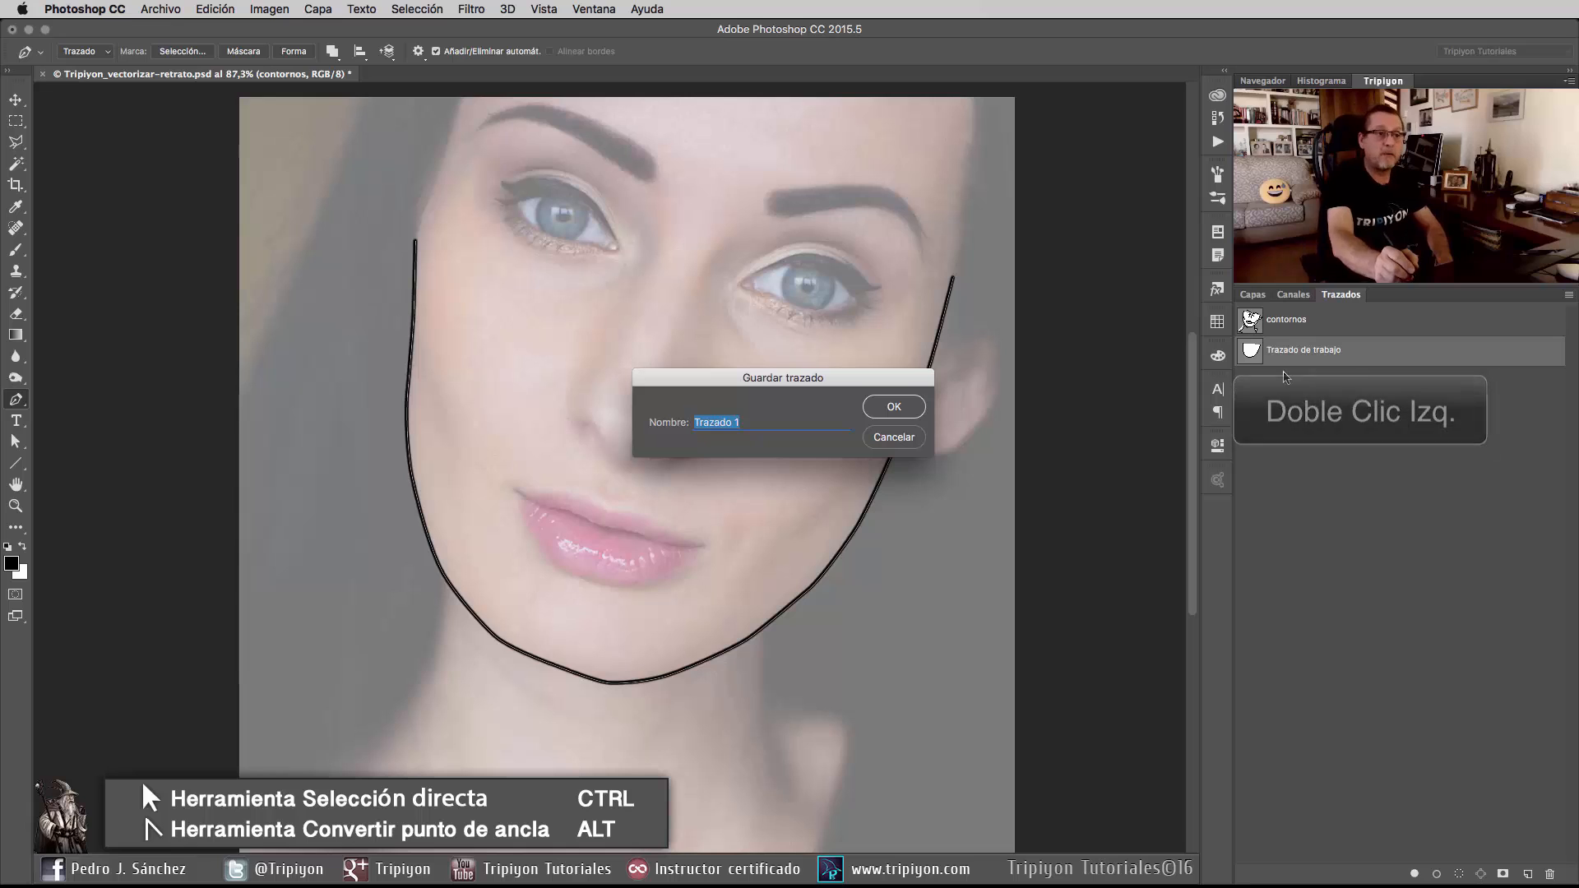
type("contornos ")
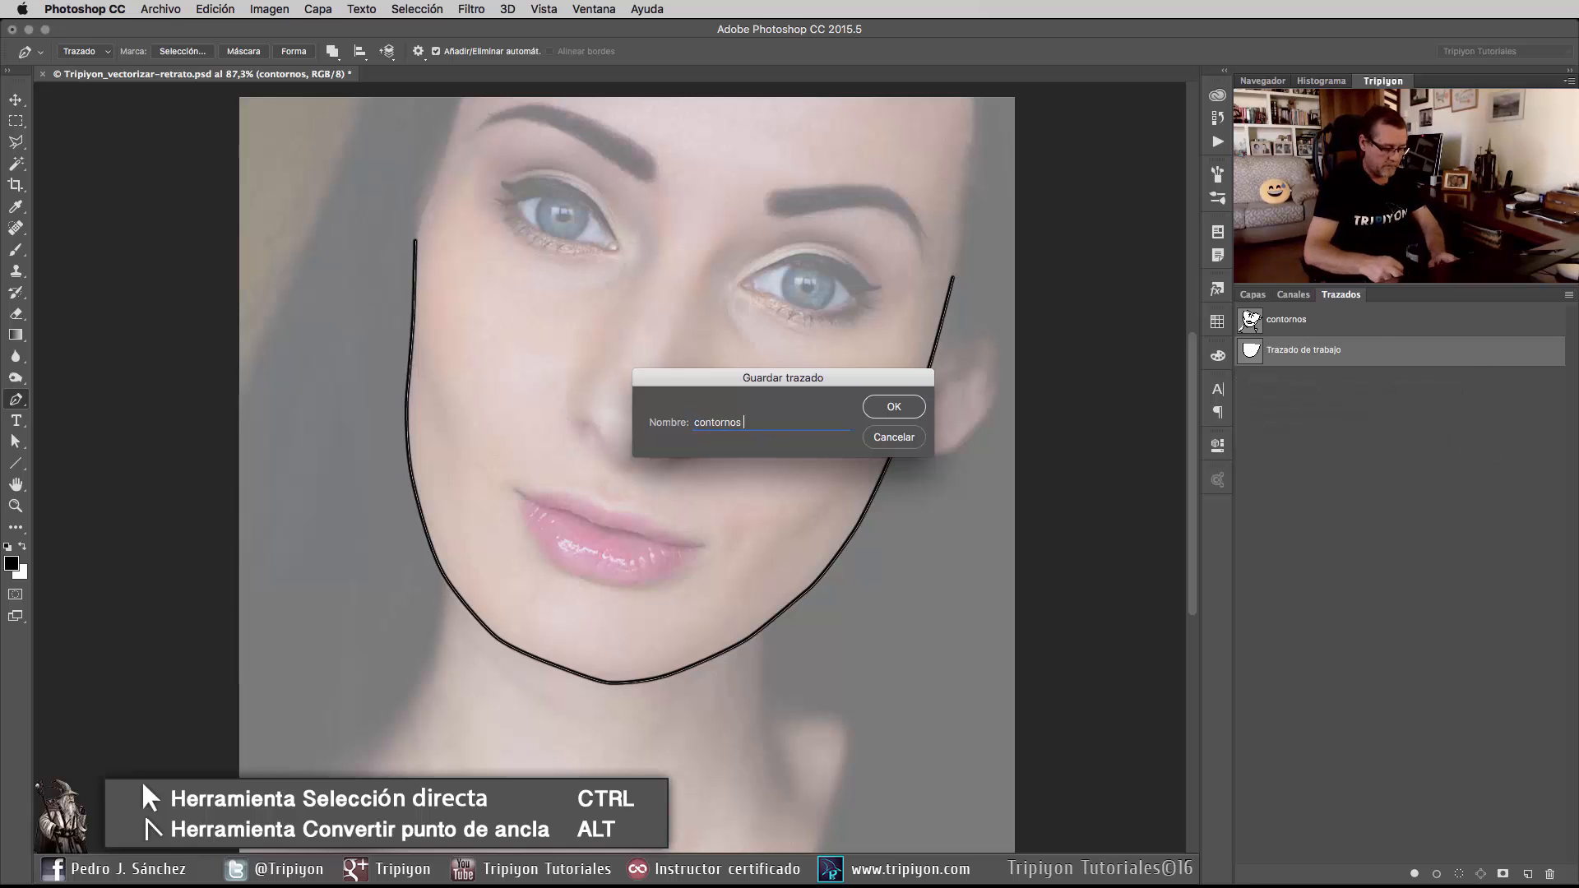
type("2")
key("Return")
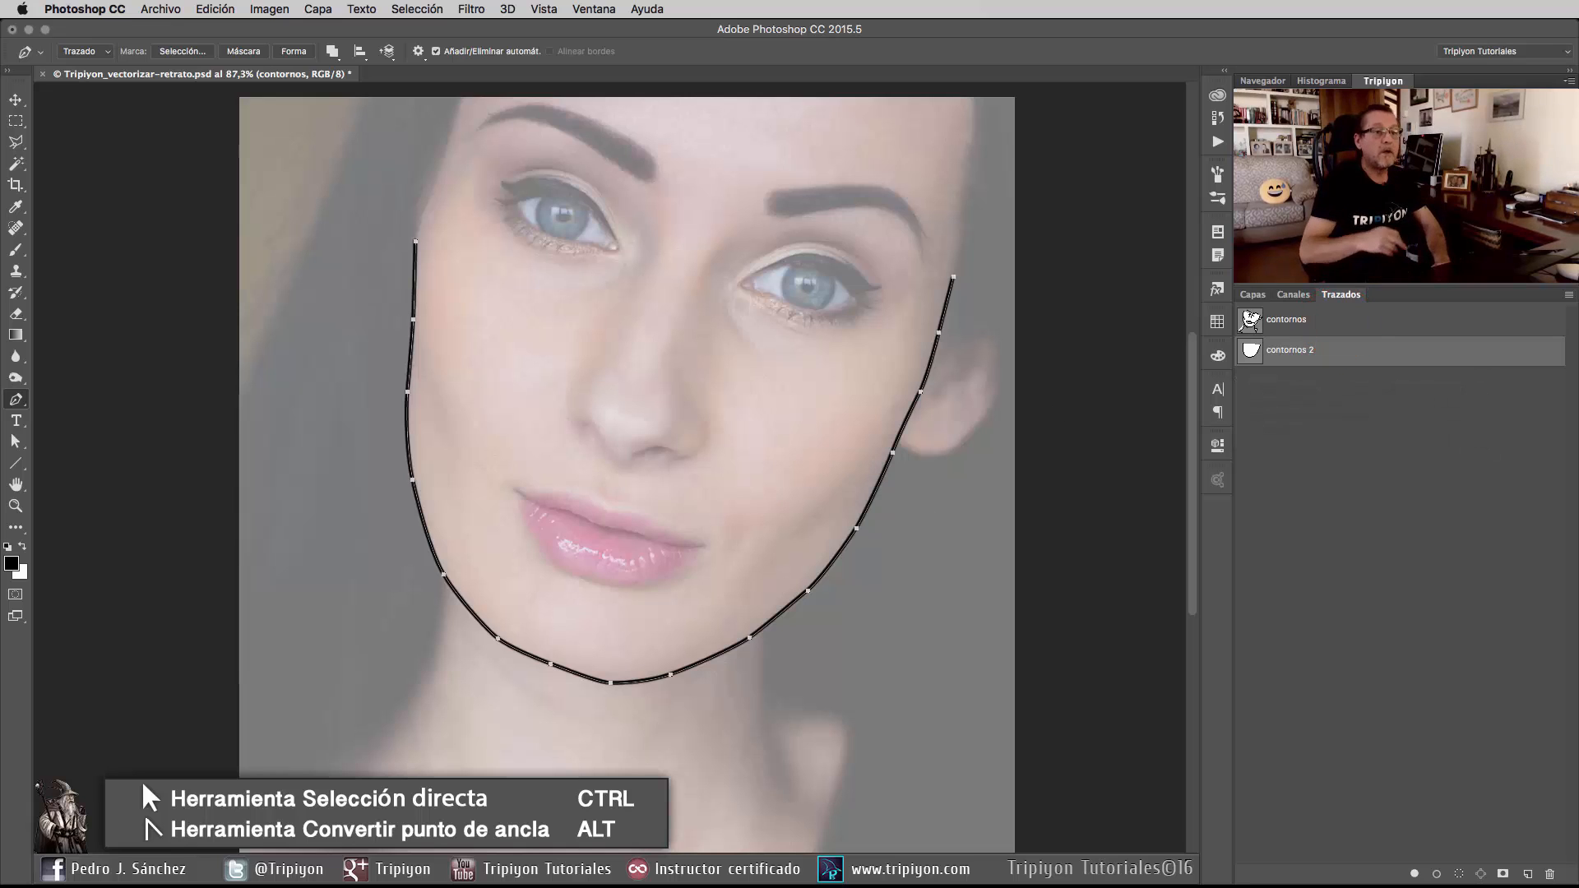
View the existing contornos path over the portrait and return to contornos 2 as the active path.
left_click(1319, 328)
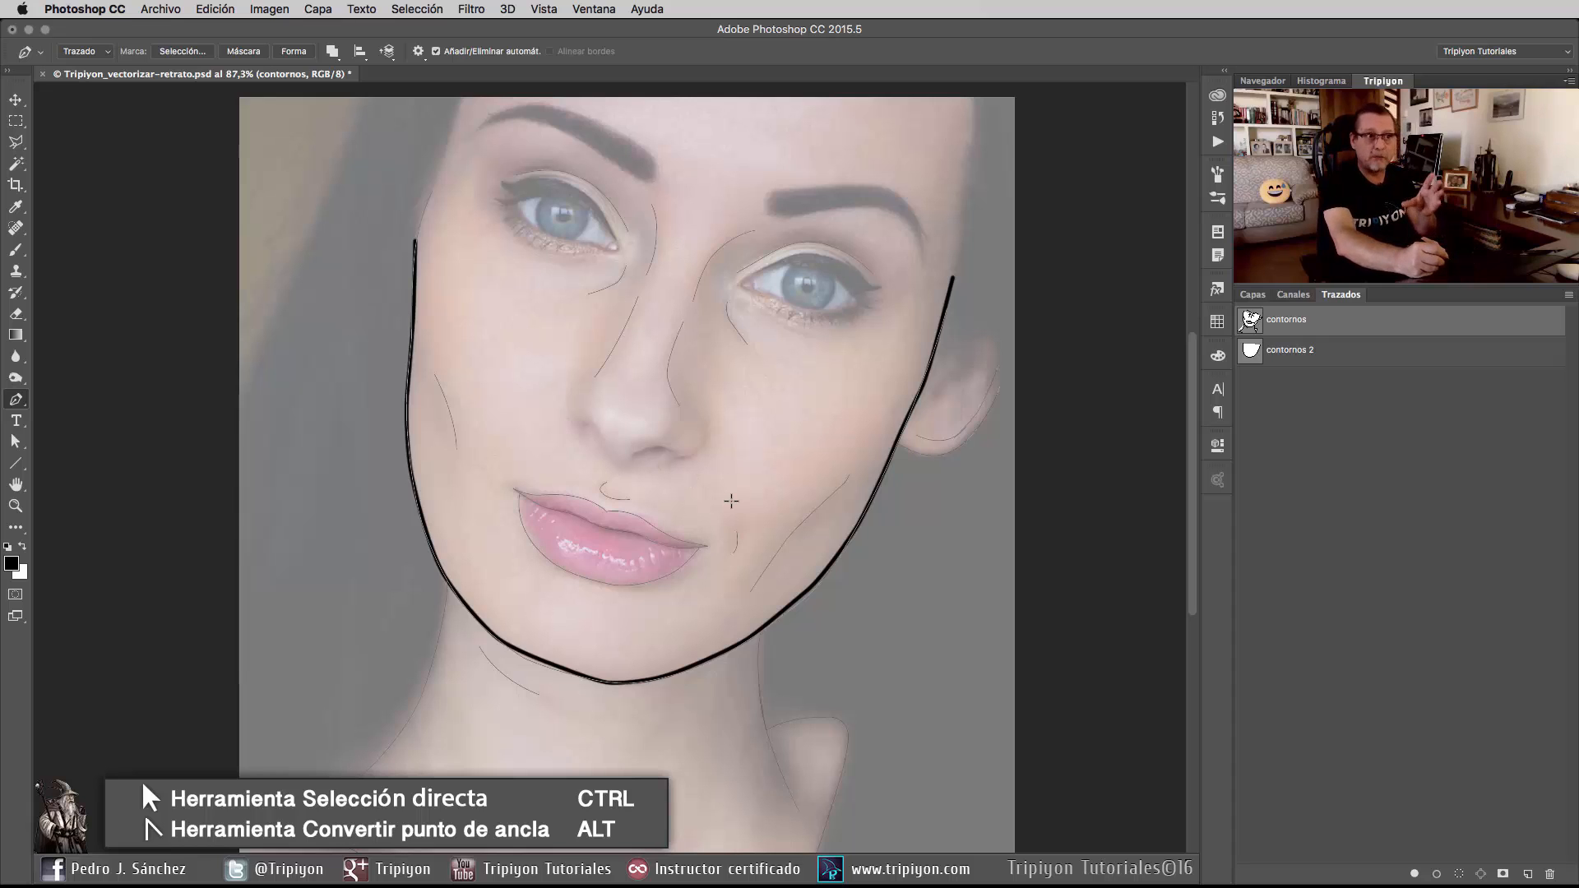
left_click(1309, 351)
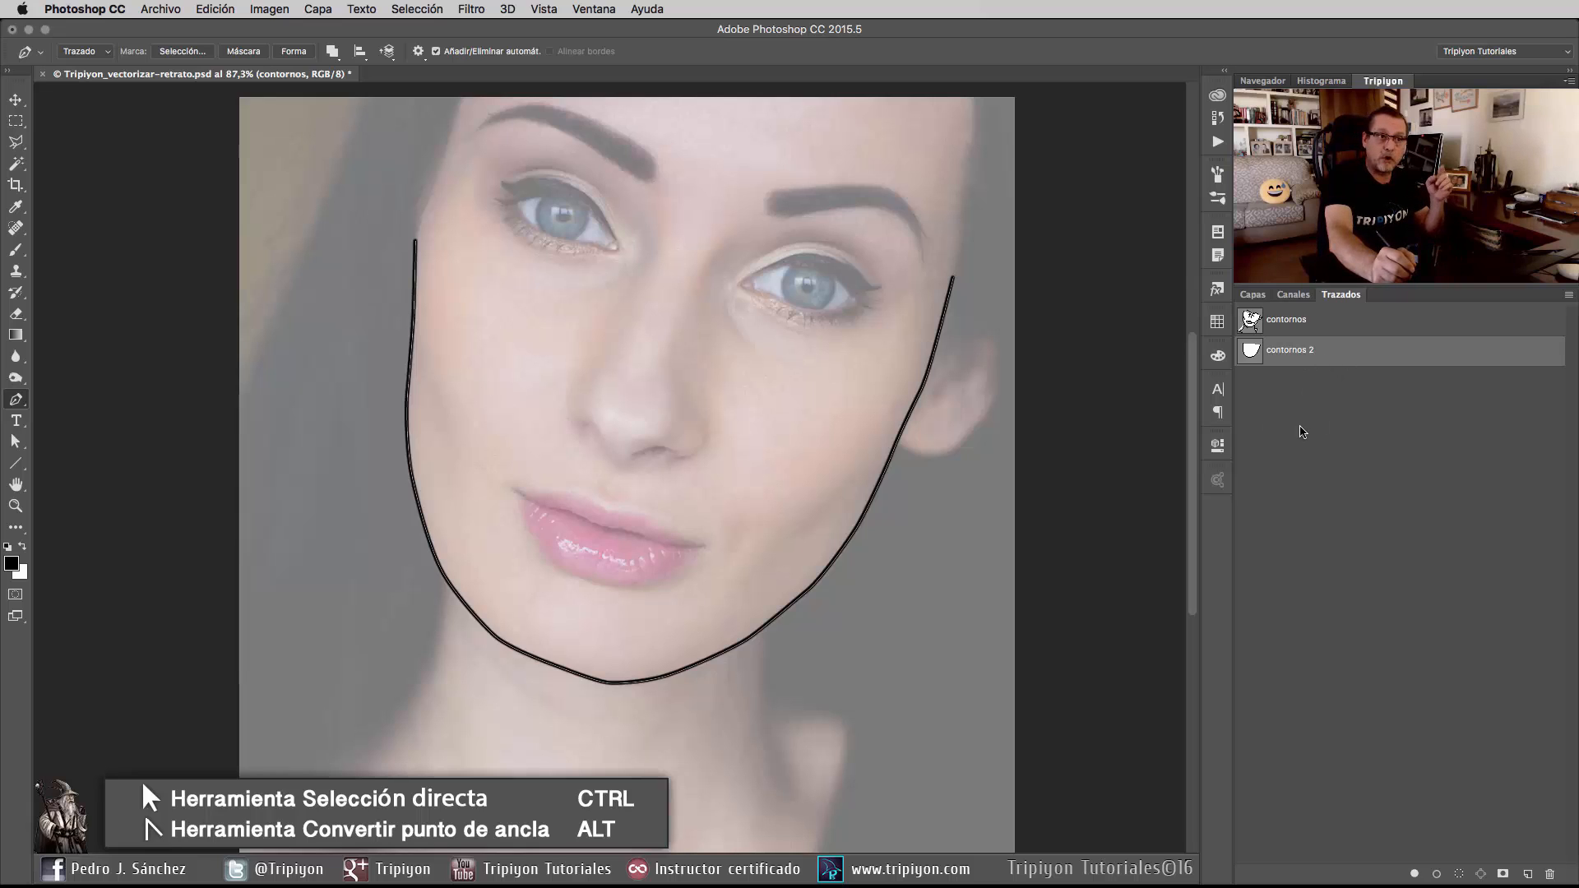
left_click(1380, 345)
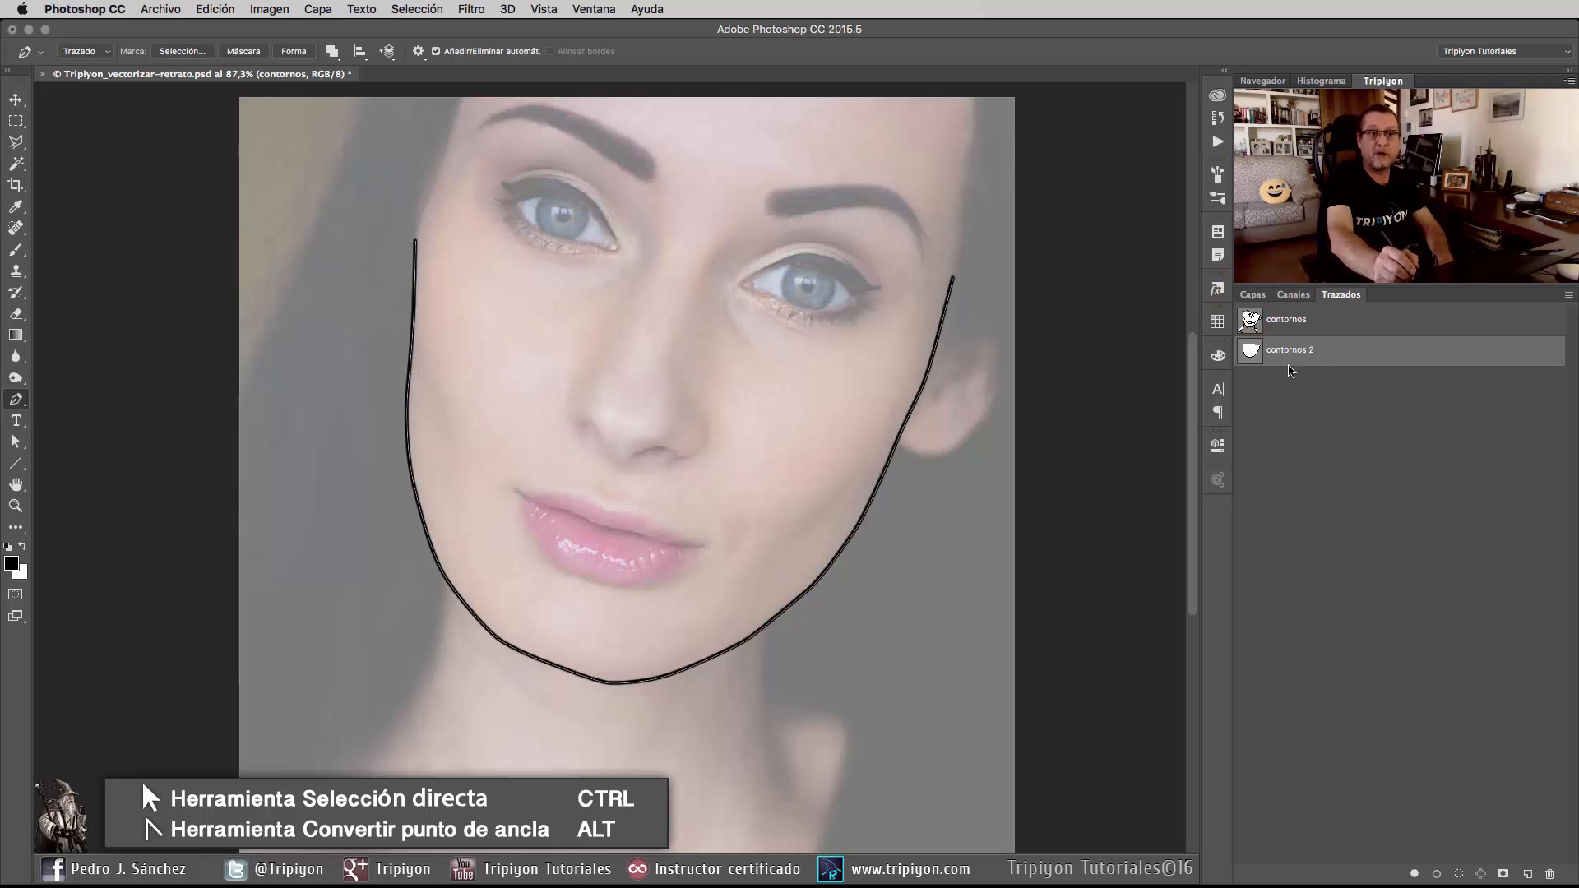
Trace the left shoulder and neck edge with the Pen tool, from the photo's left border up to the jawline.
left_click(1253, 295)
left_click_drag(656, 725, 803, 476)
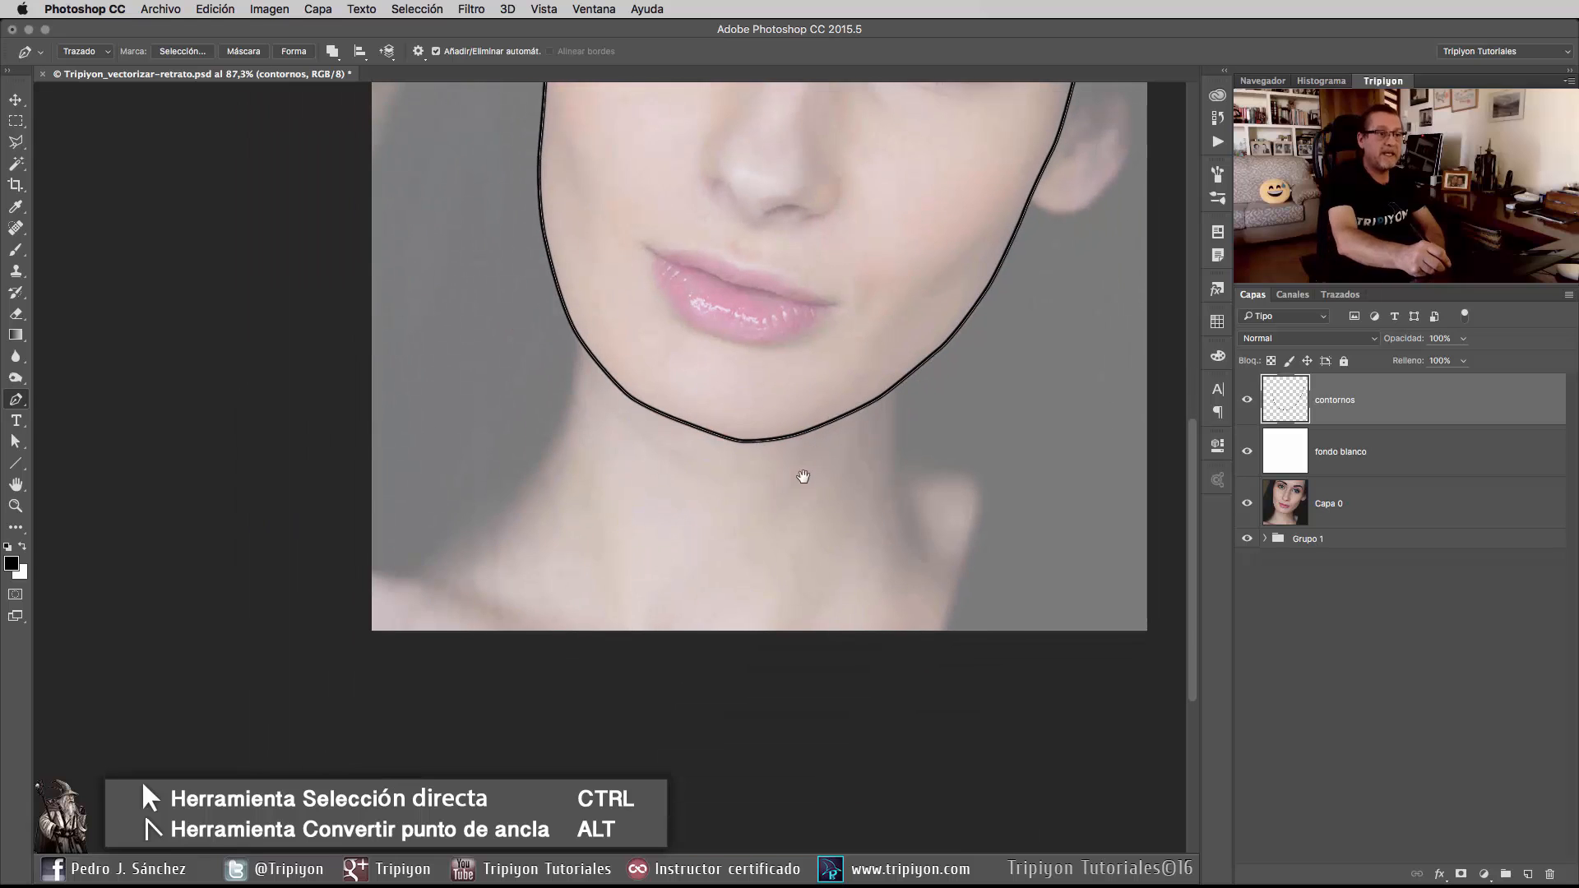
left_click_drag(637, 497, 742, 619)
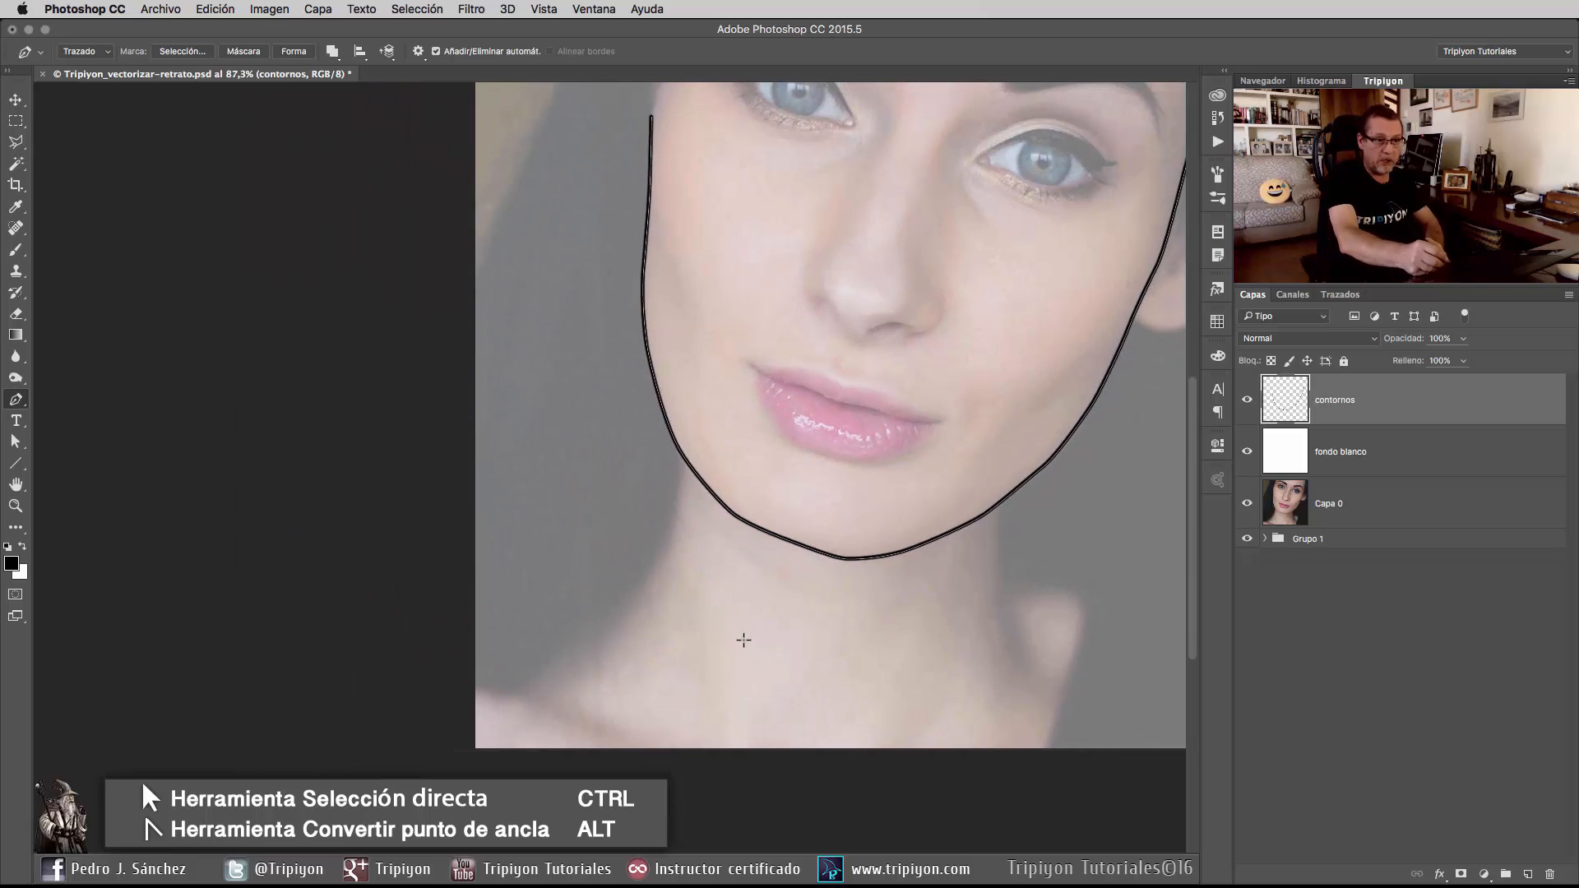
mouse_move(651, 656)
left_mouse_down()
mouse_move(712, 641)
mouse_move(679, 650)
left_mouse_up()
left_click(355, 711)
left_click_drag(430, 720, 455, 713)
left_click_drag(525, 687, 538, 676)
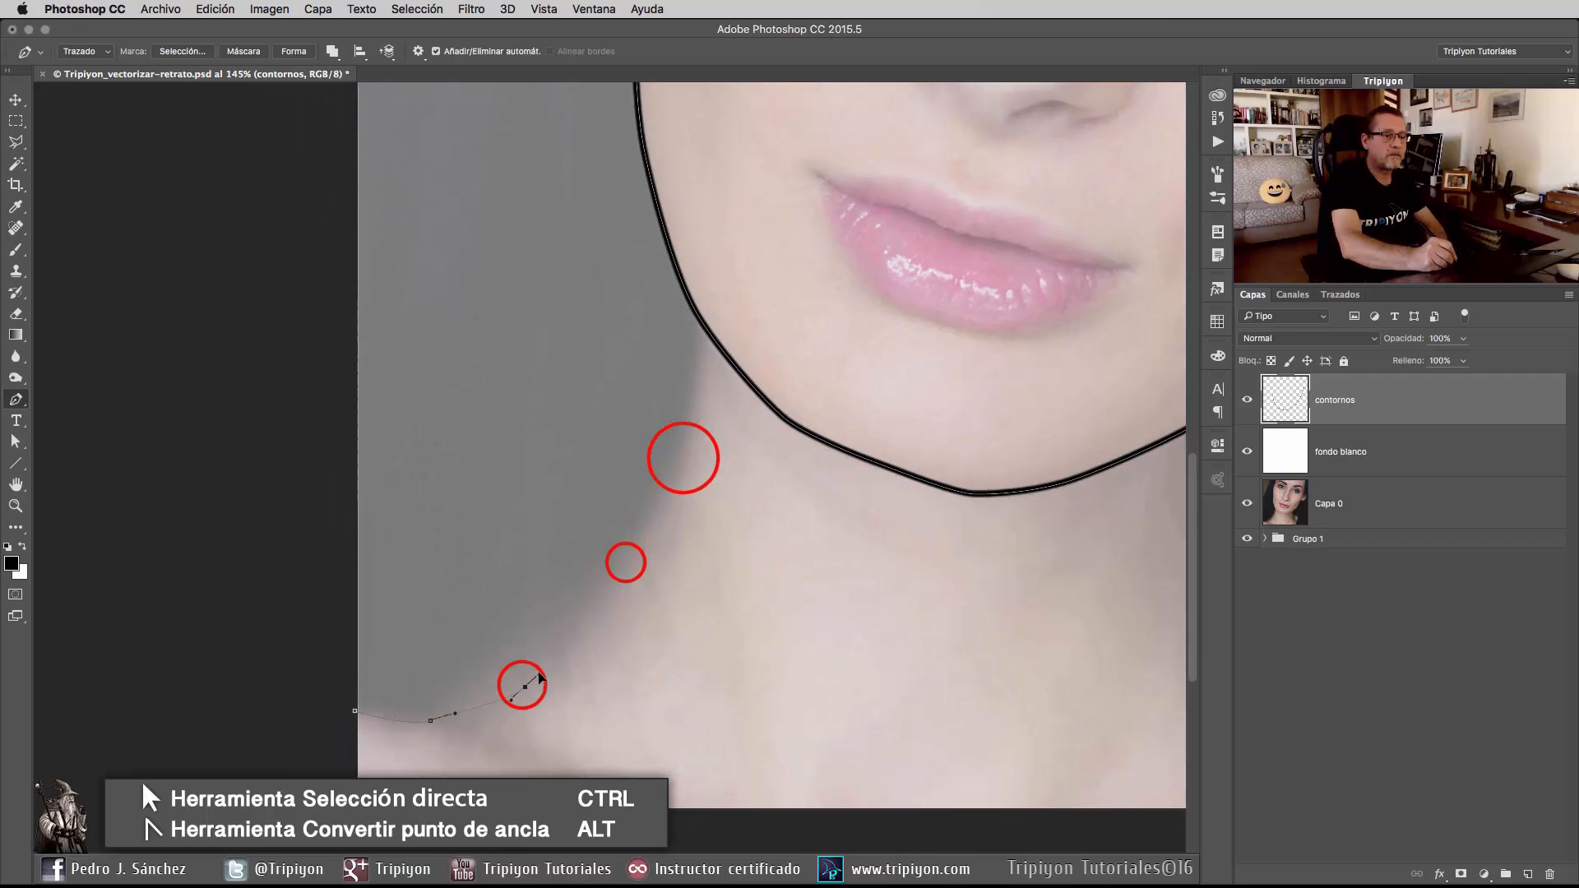
left_click(627, 562)
left_click_drag(684, 458, 689, 436)
left_click(708, 331)
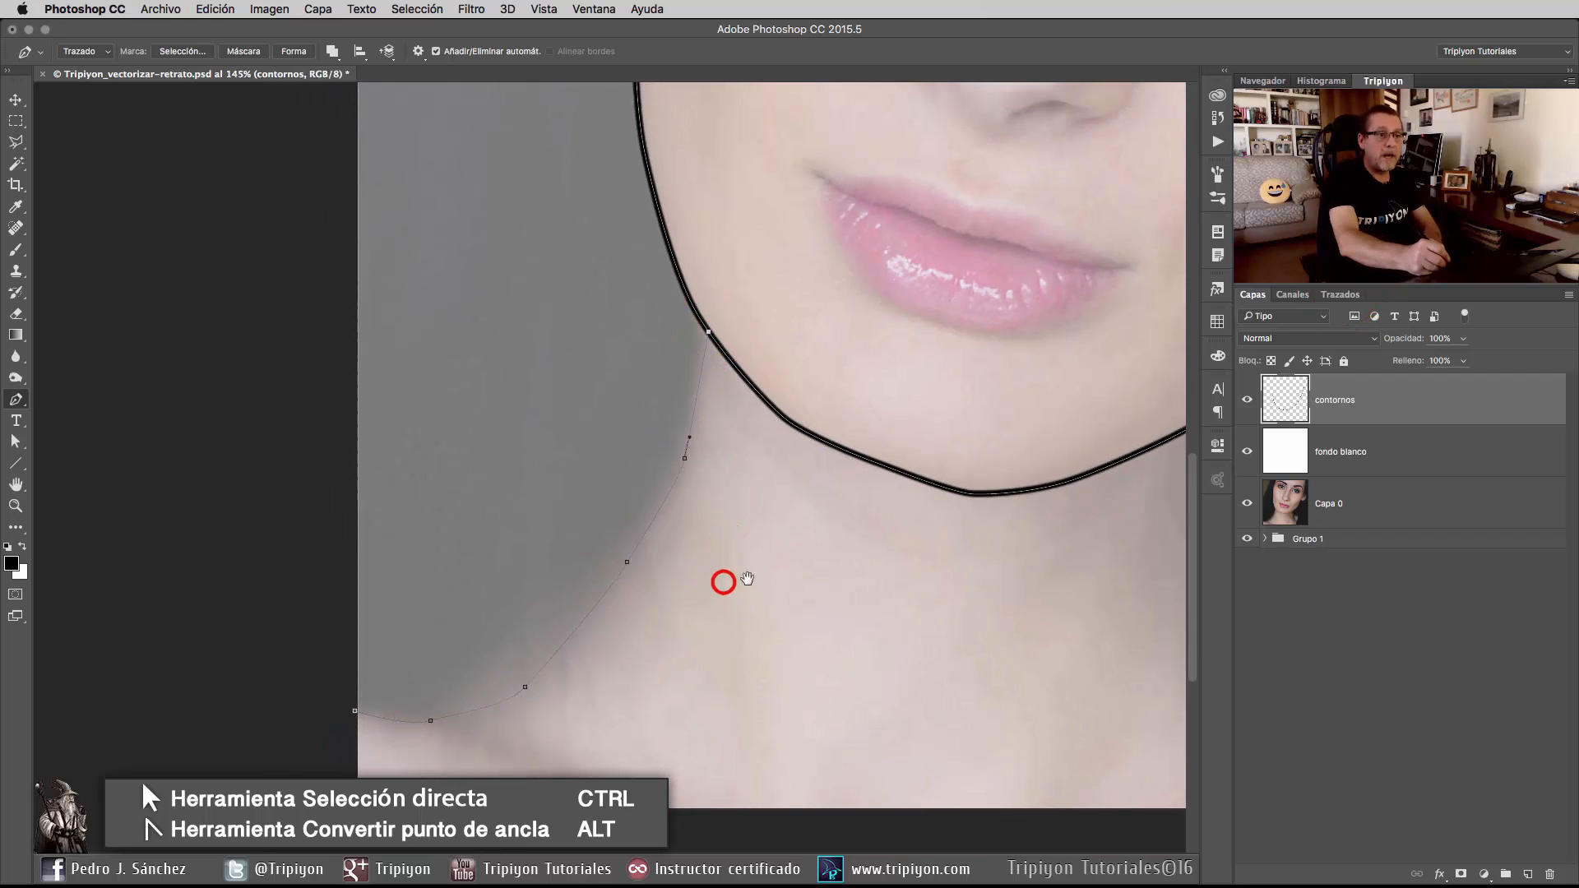
left_click_drag(746, 579, 642, 571)
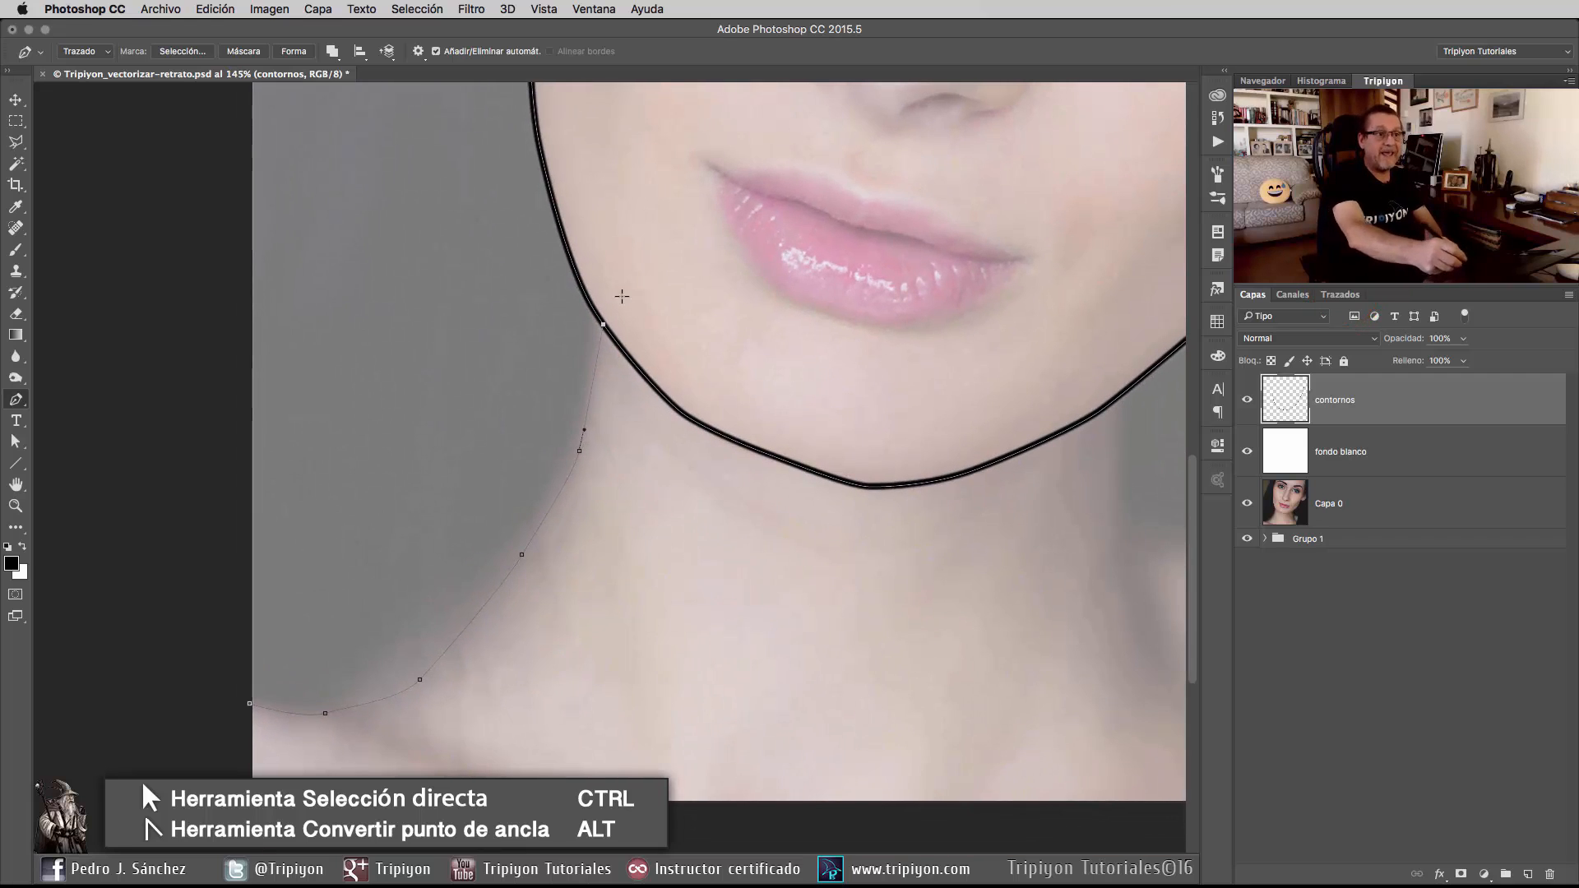
Check that the left neck outline belongs to the contornos 2 path, and end that open subpath.
left_click(1343, 294)
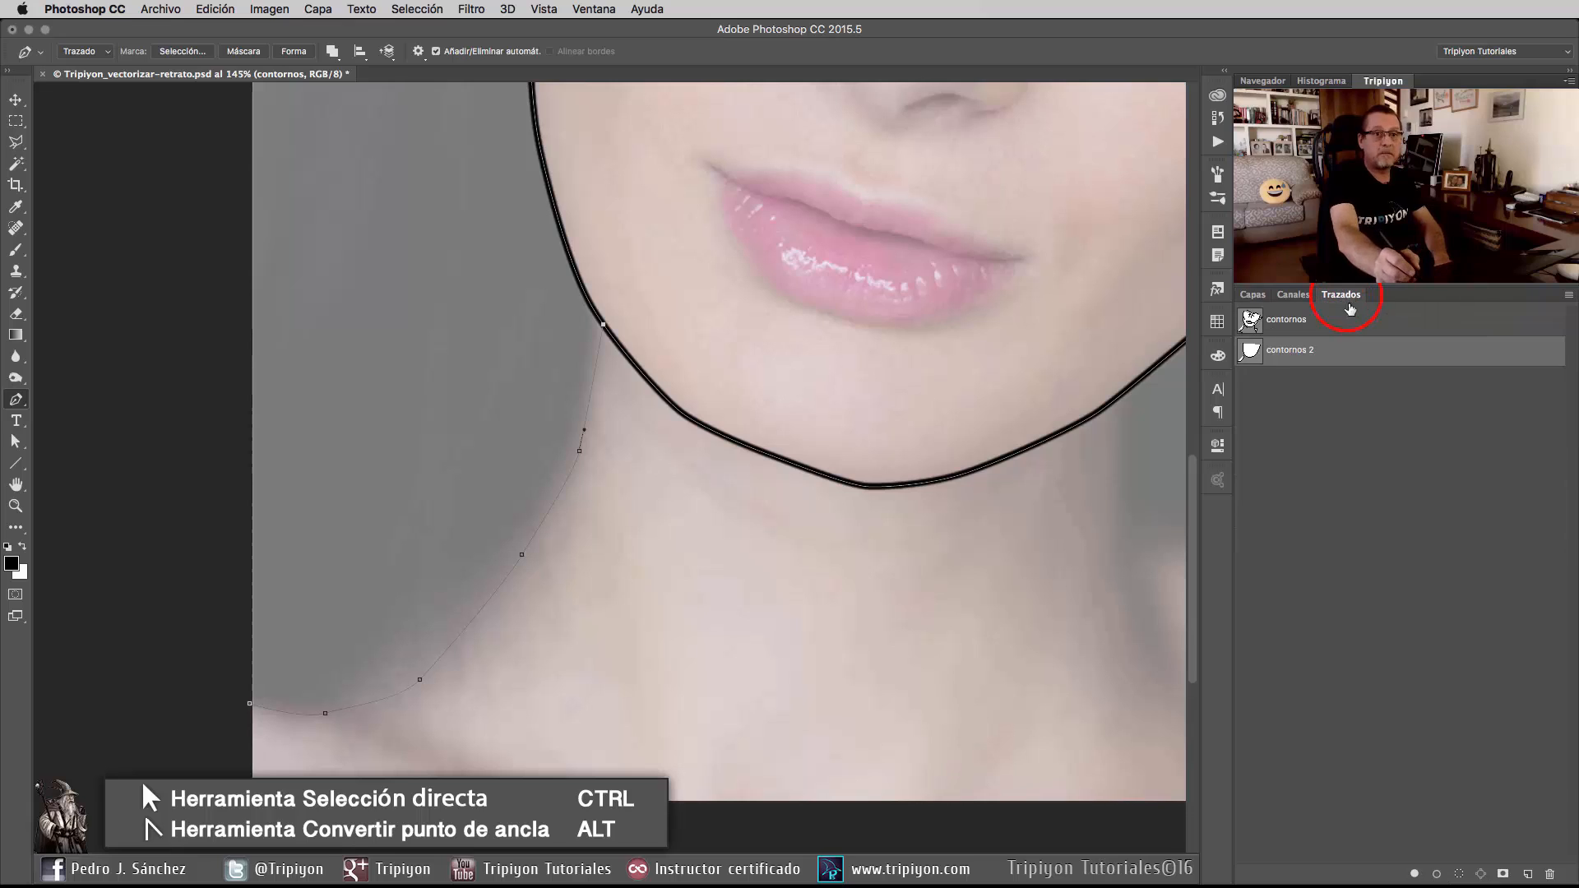
left_click(1253, 294)
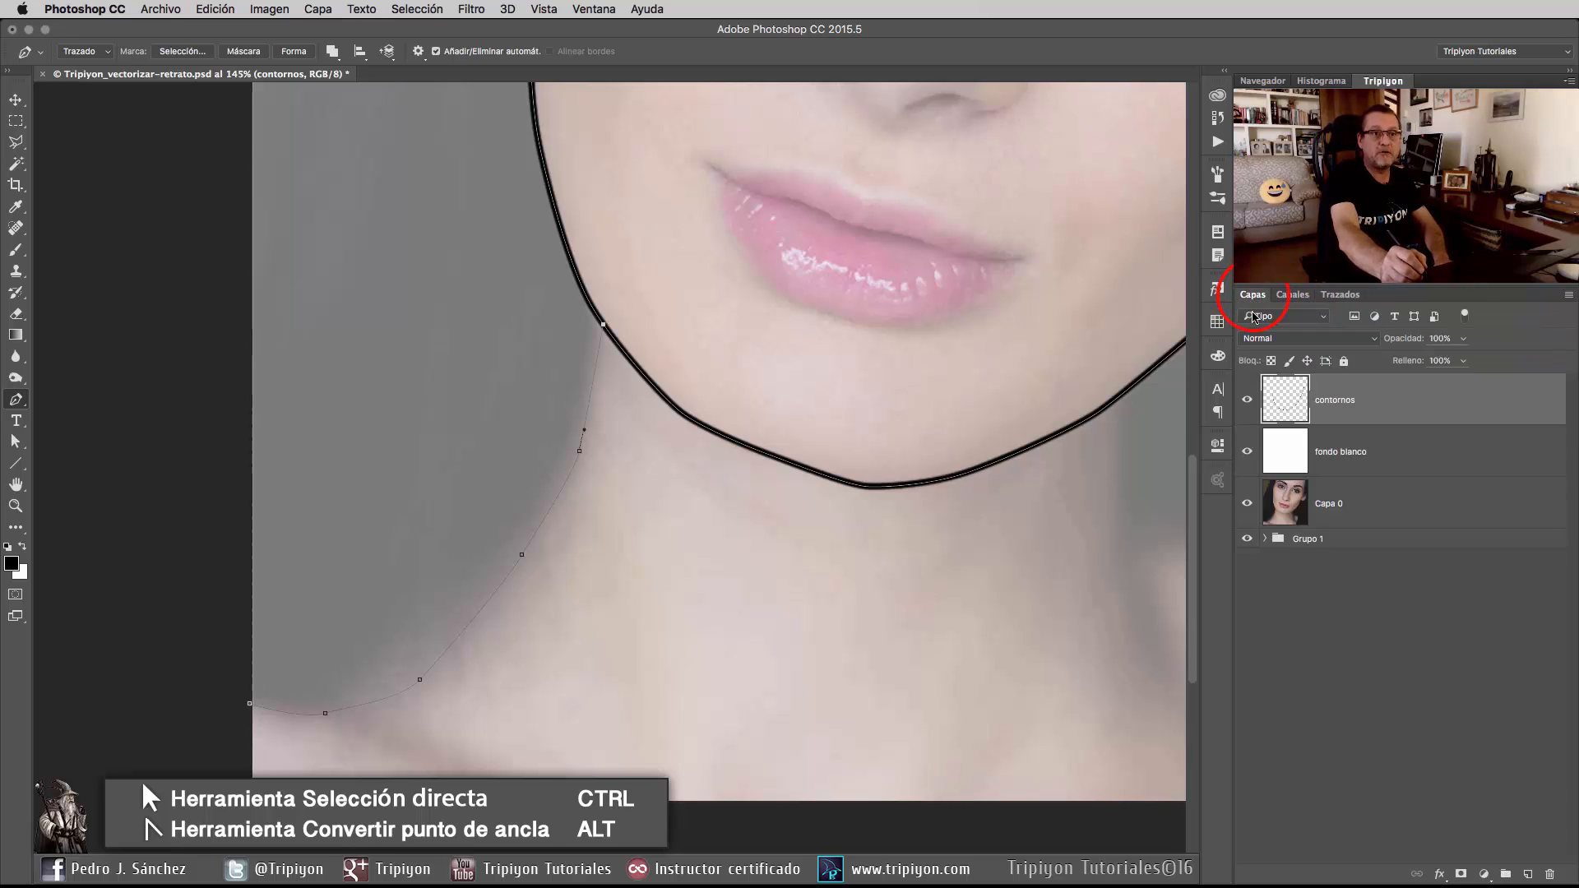
left_click_drag(1085, 614, 887, 574)
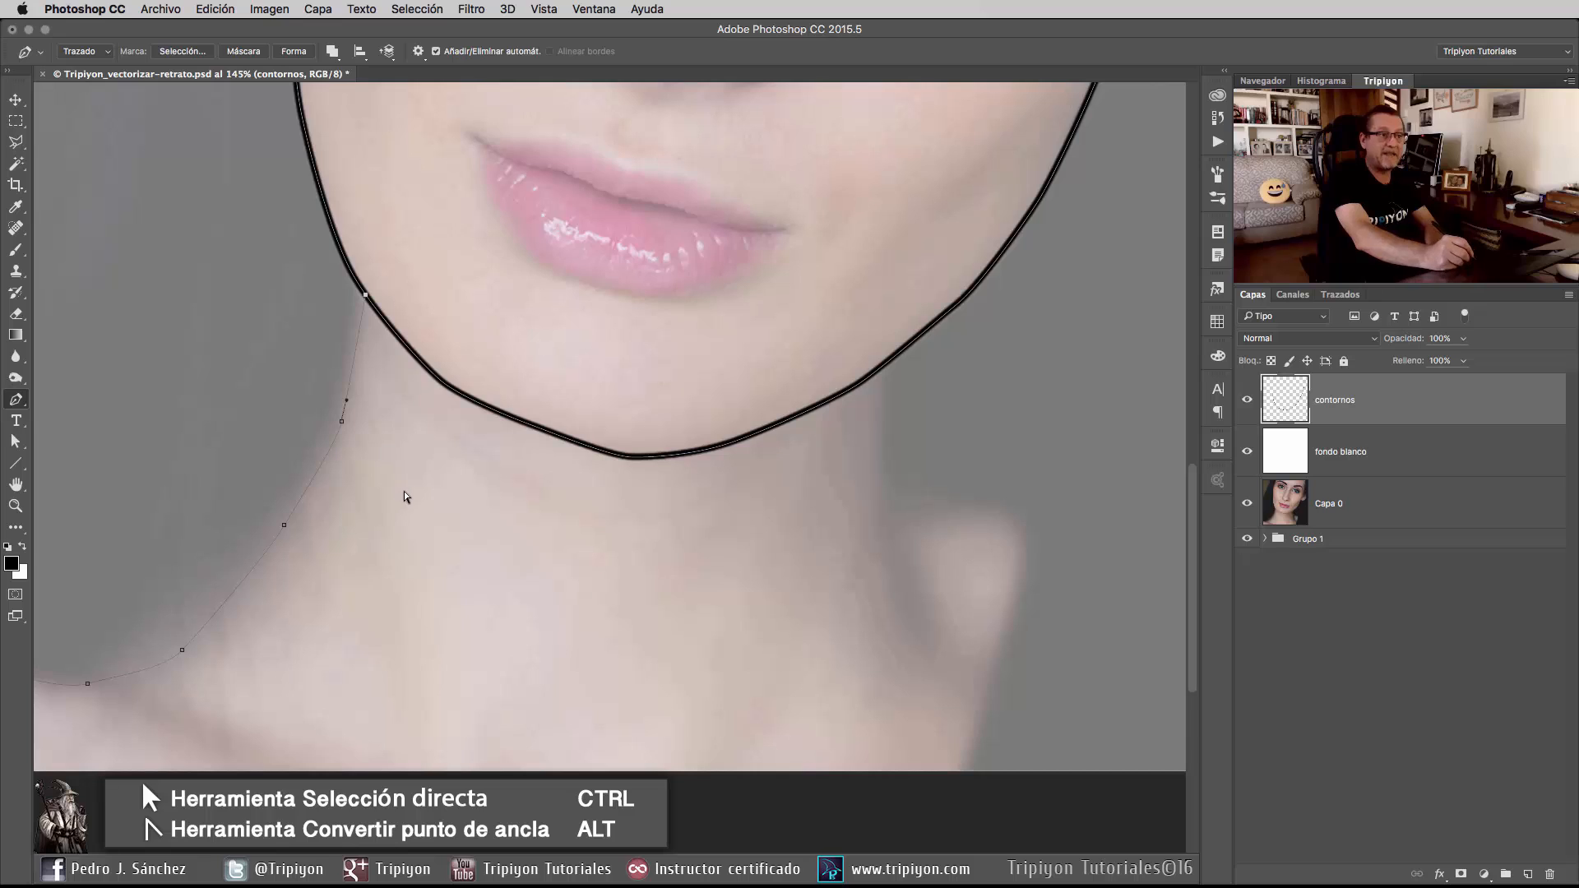
left_click(405, 493, "ctrl")
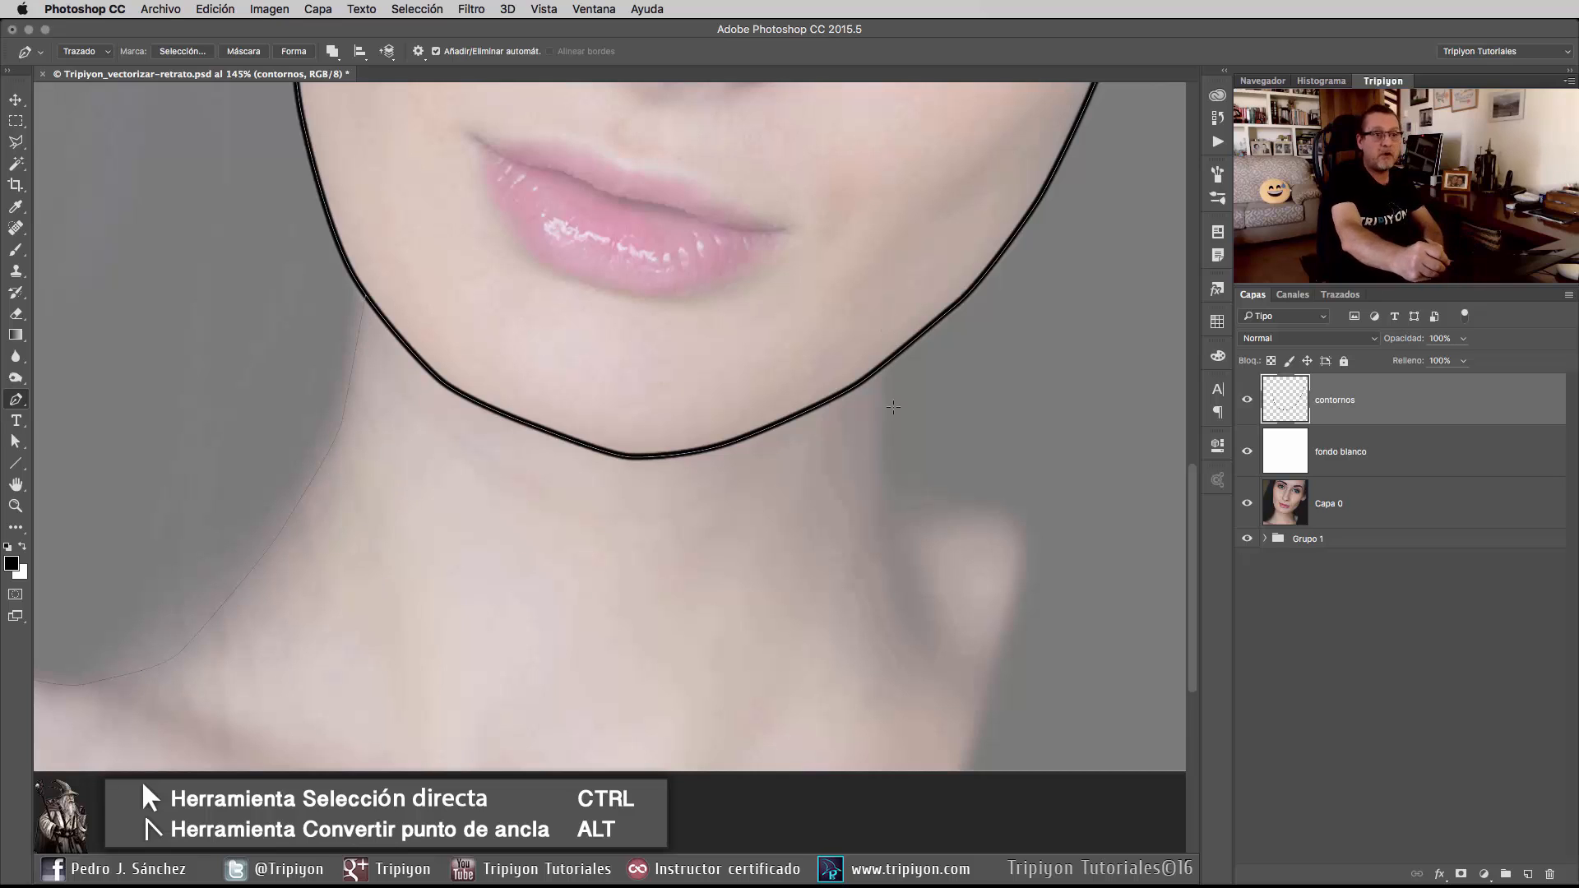
Trace the right shoulder from the photo's lower edge over its top to the neck, and up to the jawline.
left_click_drag(867, 639, 744, 656)
left_click(849, 782)
left_click_drag(889, 656, 897, 622)
mouse_move(908, 553)
left_mouse_down()
mouse_move(889, 519)
mouse_move(799, 534)
left_mouse_up()
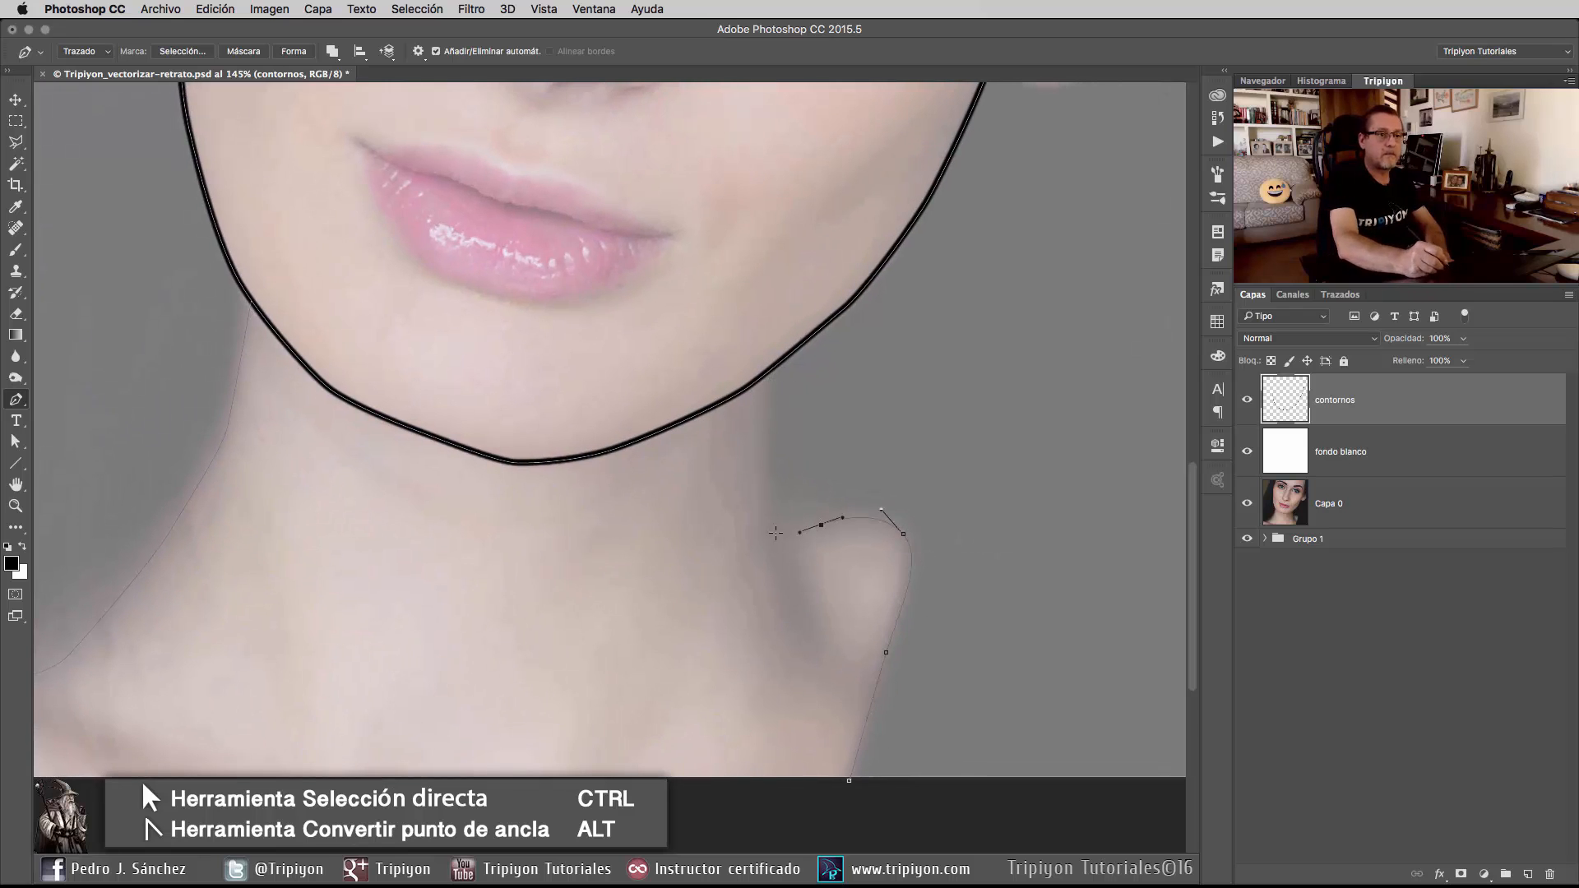
left_click(768, 538)
left_click(769, 373)
Add a short separate Pen path for the crease running down from where the right shoulder meets the neck.
left_click_drag(785, 633, 888, 508)
left_click(915, 531, "ctrl")
left_click_drag(904, 383, 979, 383)
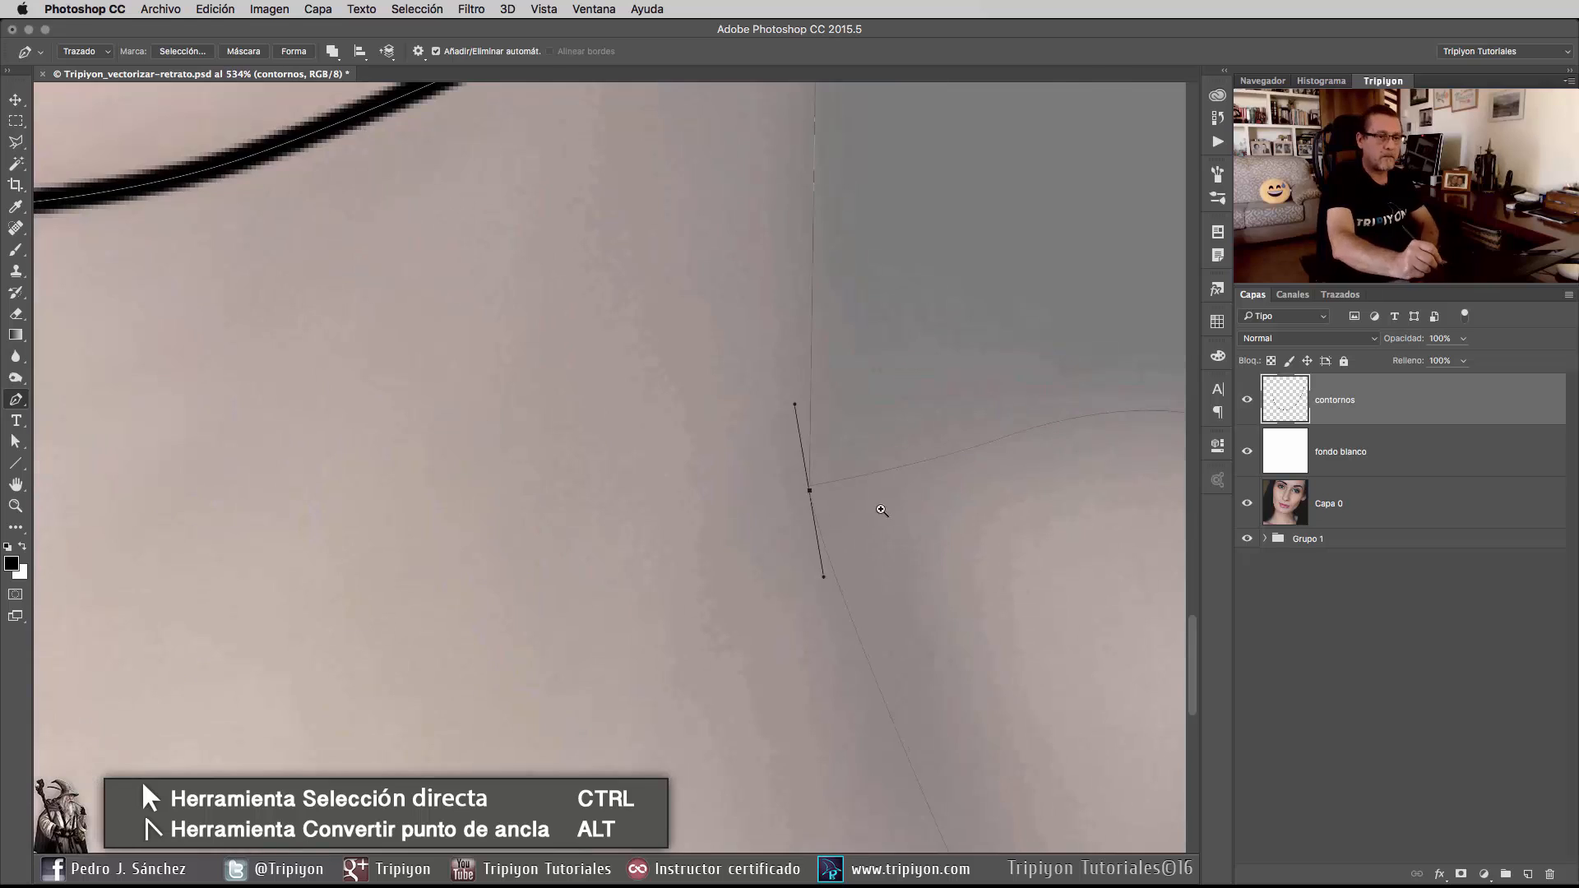
left_click_drag(886, 513, 806, 648)
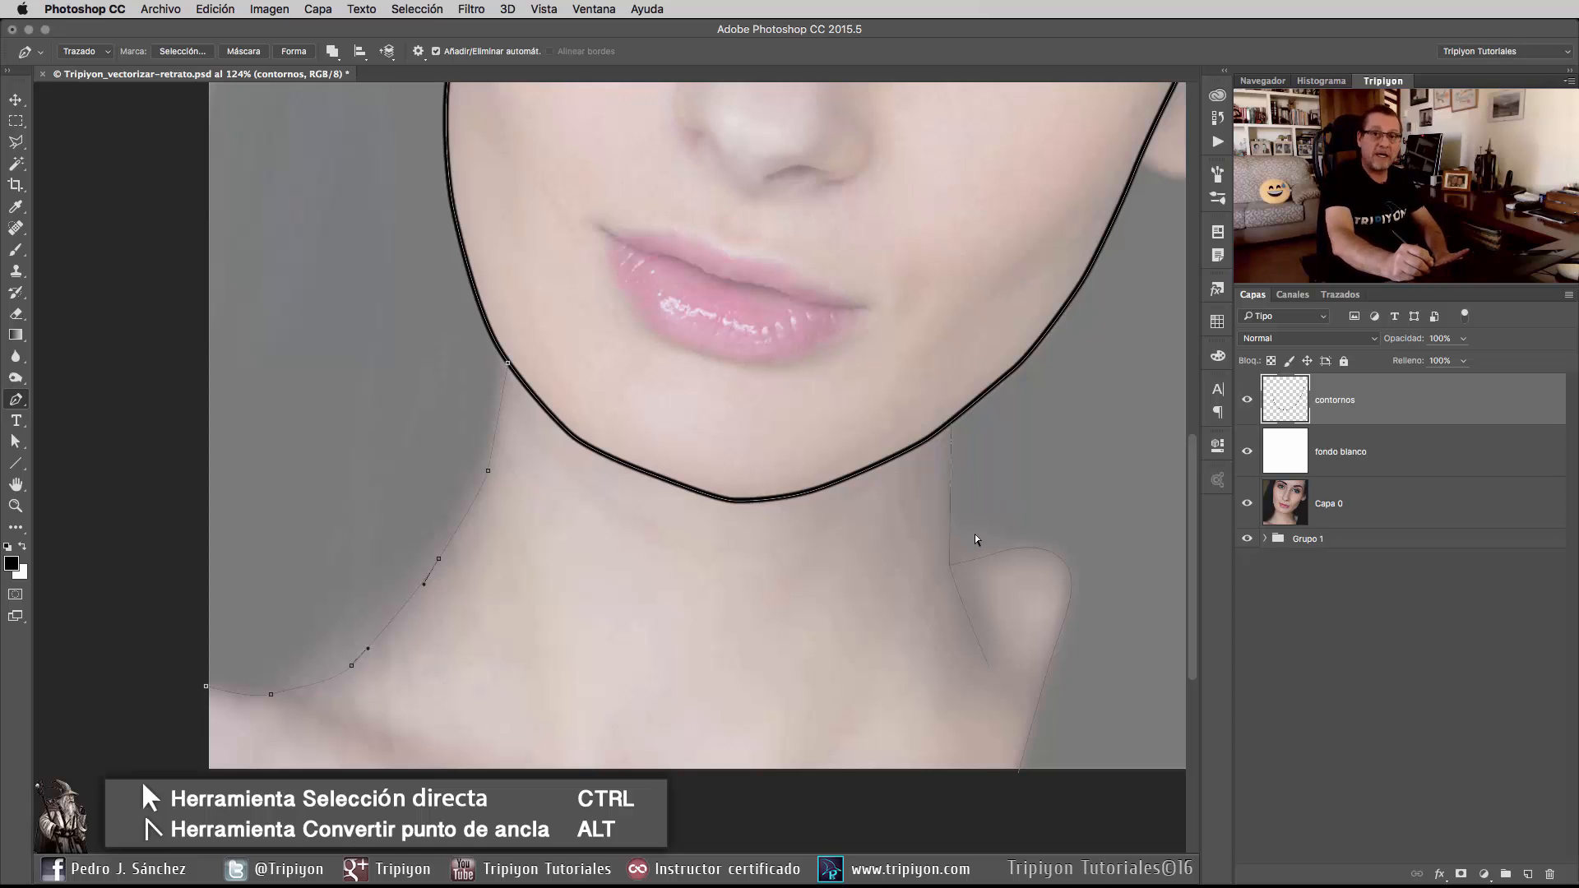
Select both neck and shoulder subpaths together and stroke them with the brush (Pincel) on the contornos layer, without simulated pressure.
key("shift")
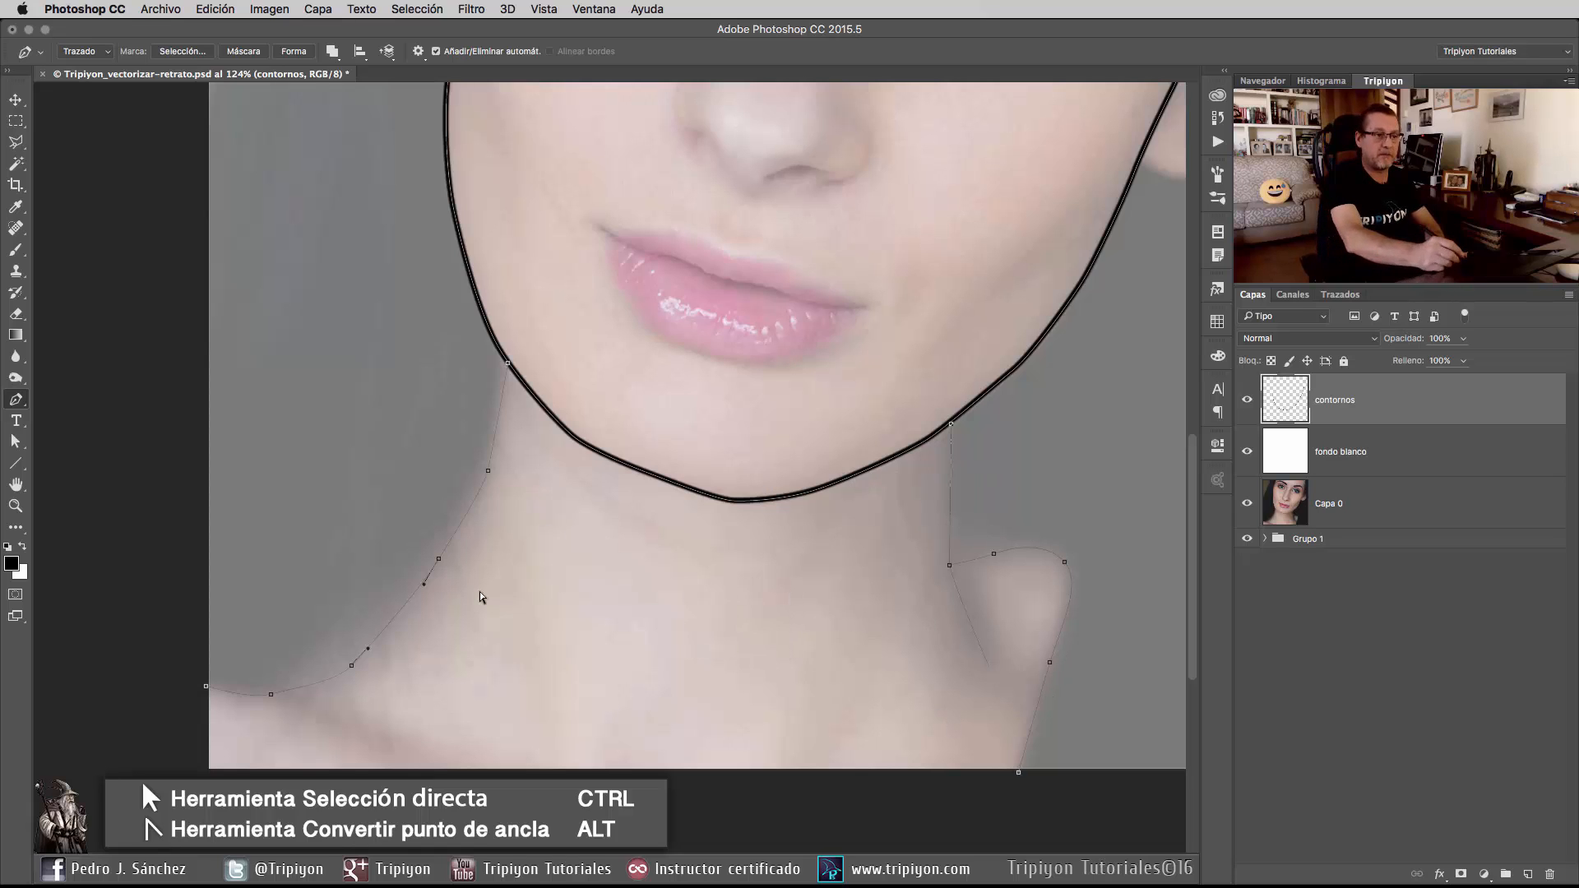
right_click(888, 519)
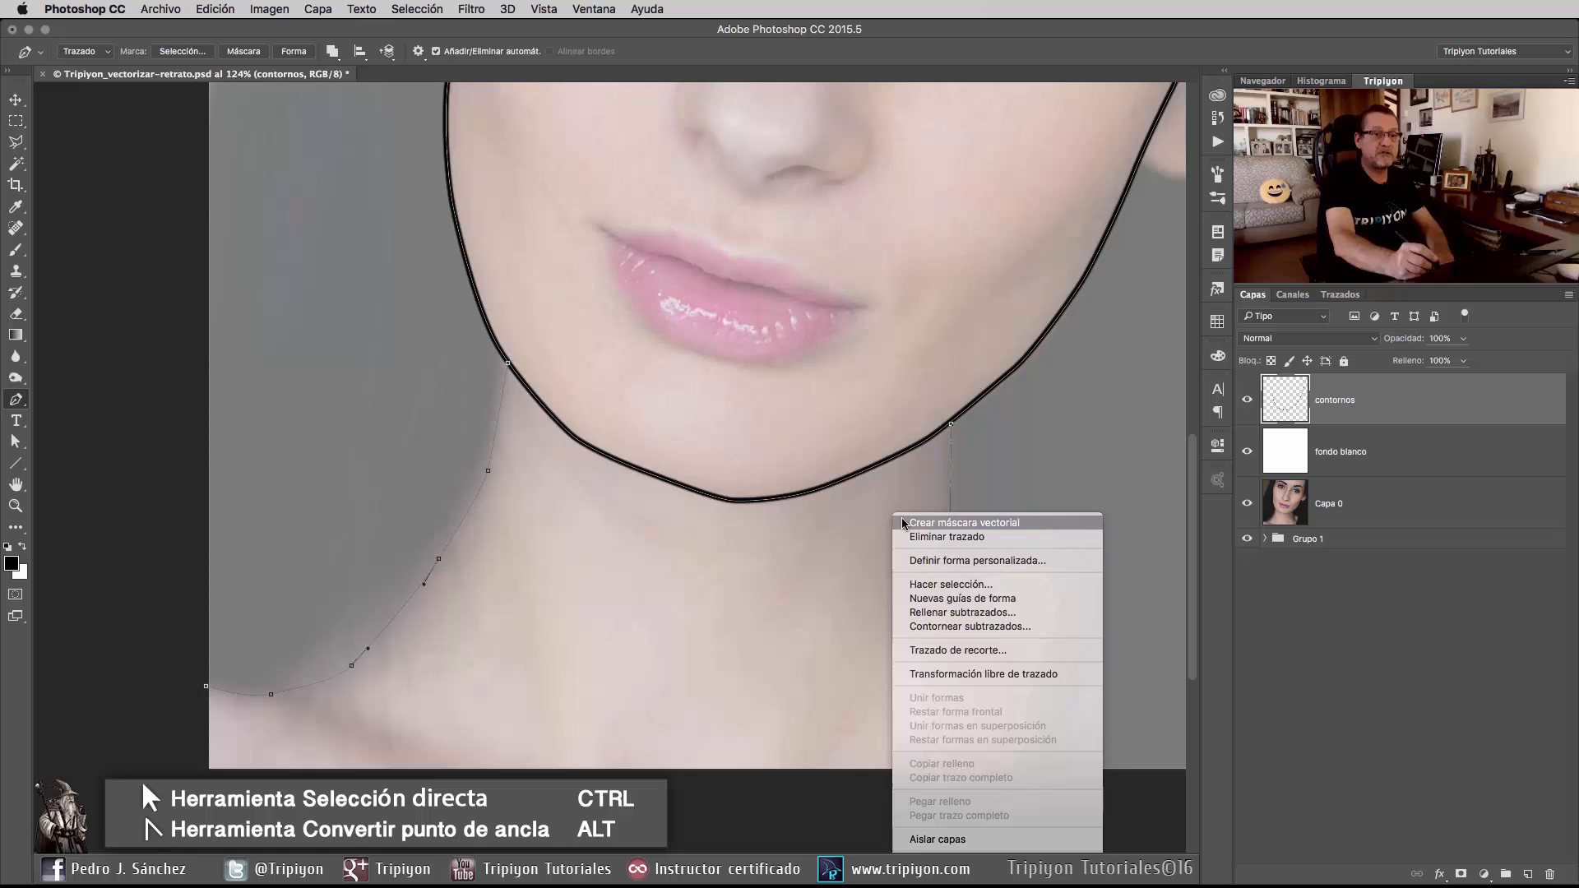
left_click(1001, 627)
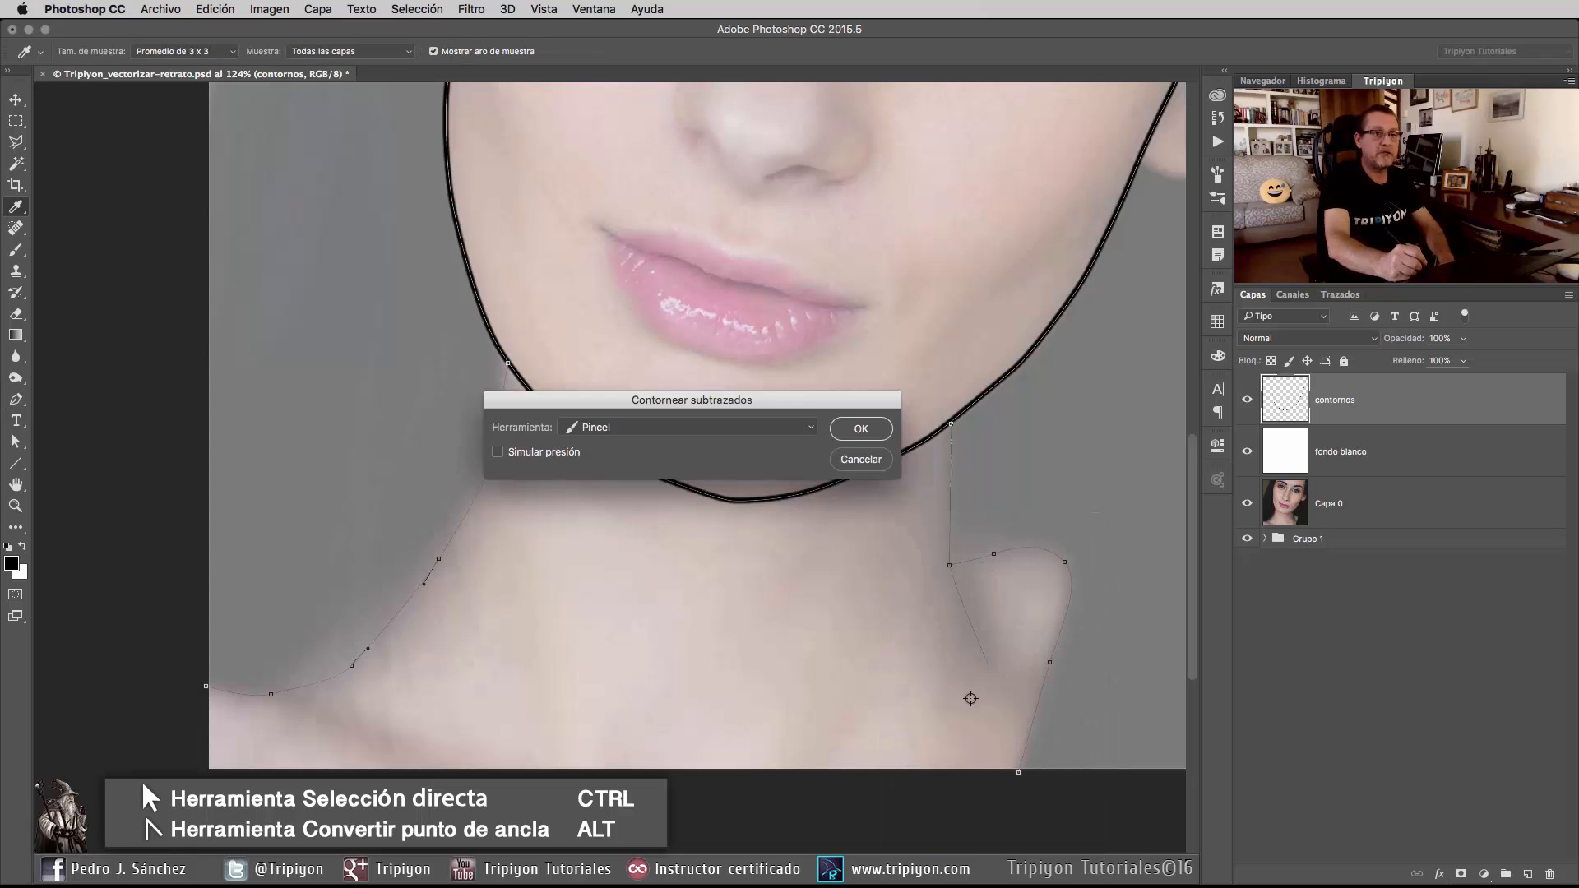
left_click(873, 428)
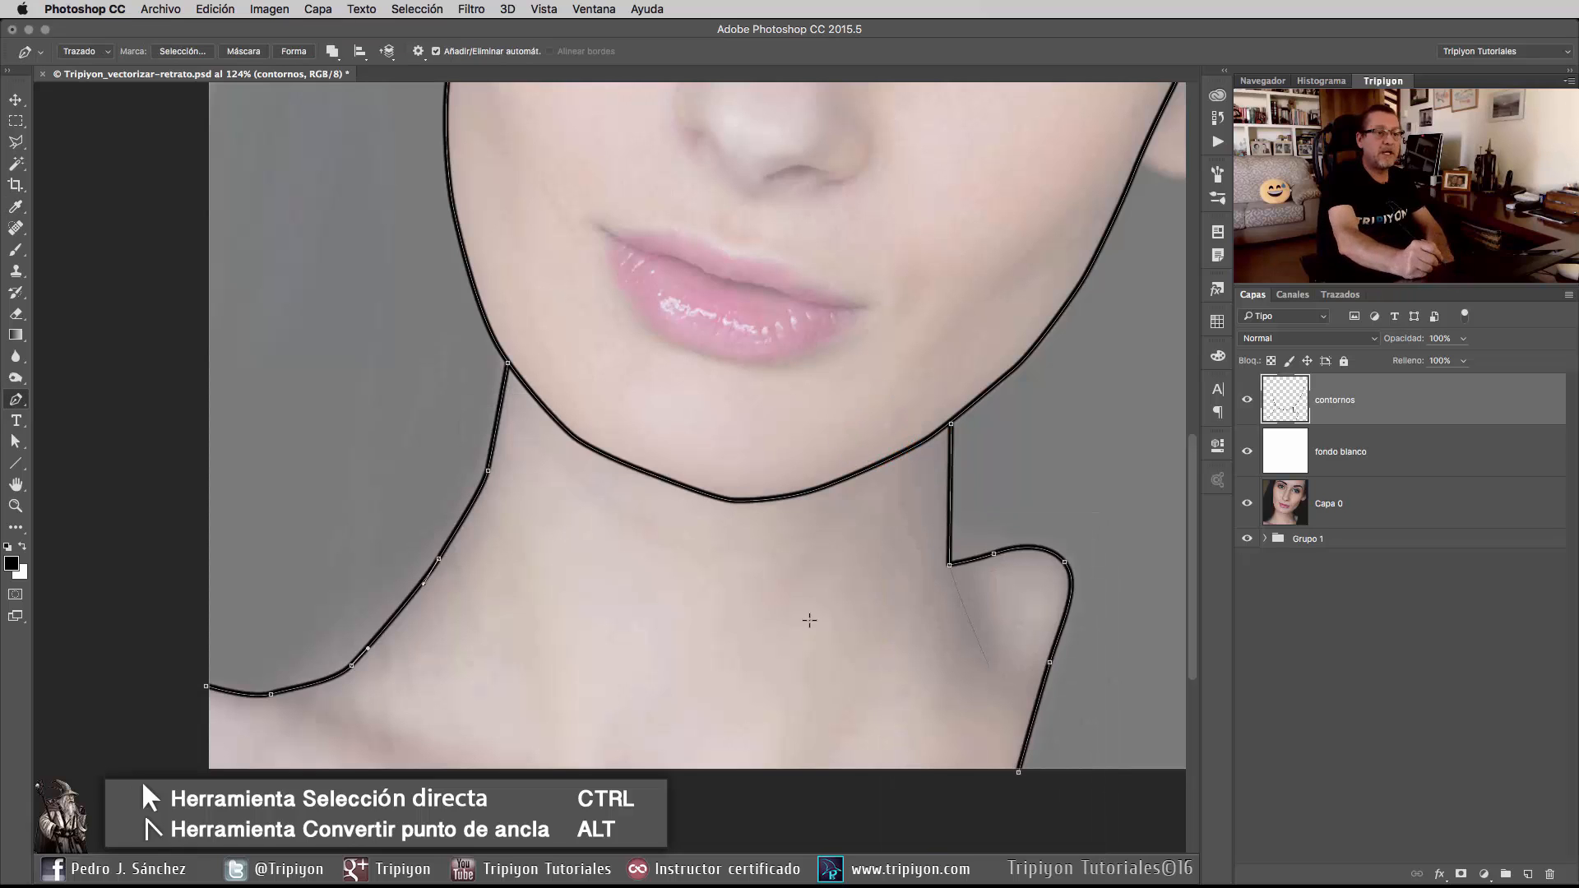
Reshape the right shoulder crease path: move its upper anchor onto the neck line, remove that anchor's outer handle, and add an intermediate anchor to curve it.
left_click(927, 622, "ctrl")
left_click(962, 688)
left_click_drag(963, 688, 846, 628)
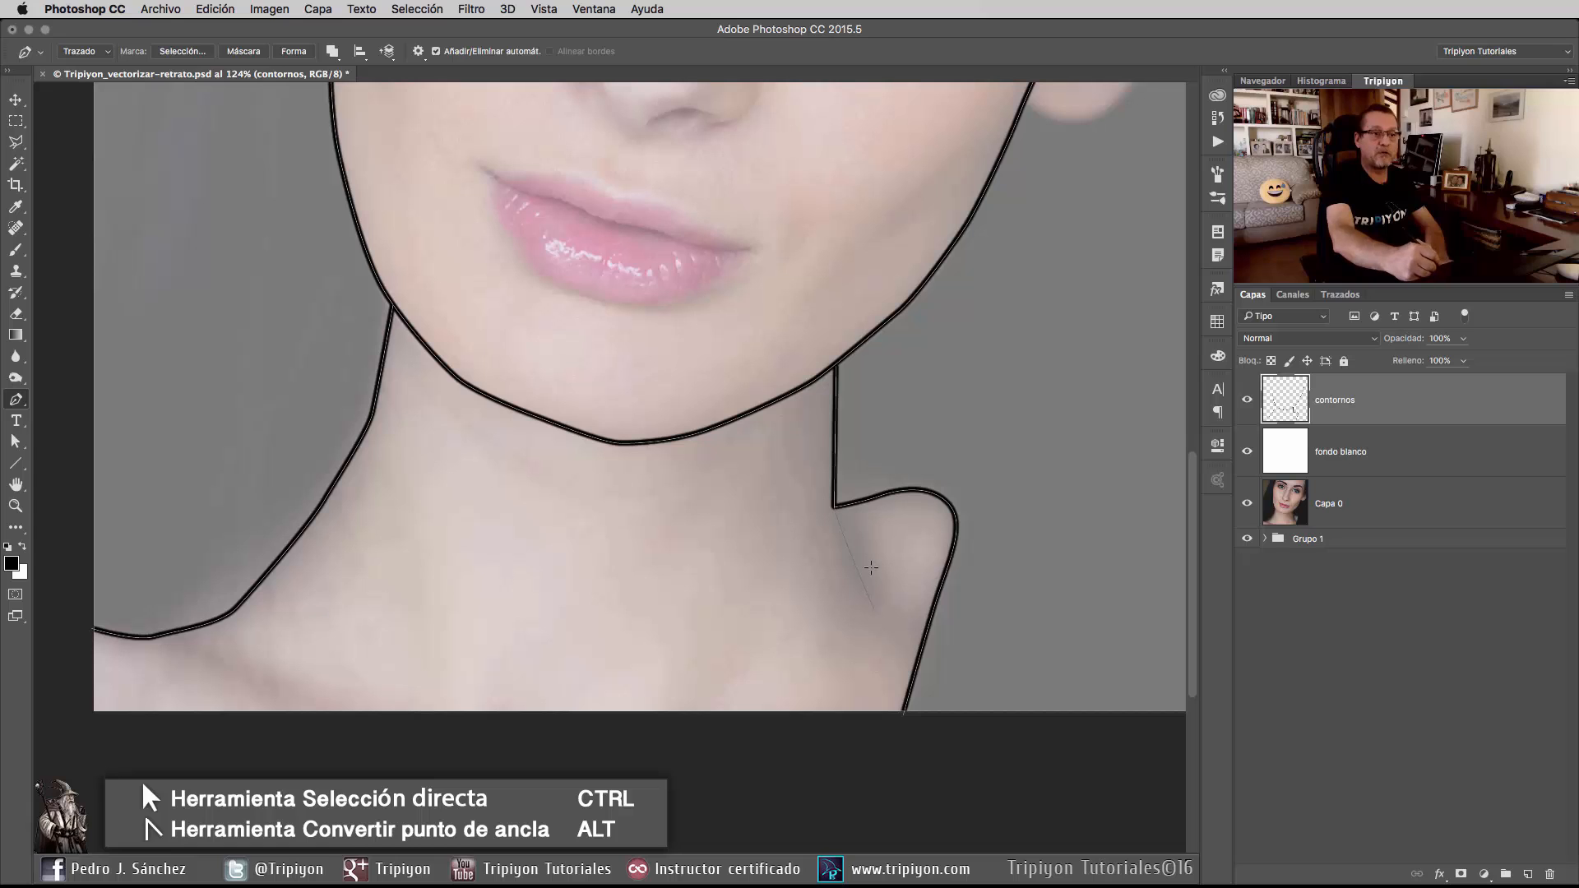
left_click_drag(867, 545, 896, 570)
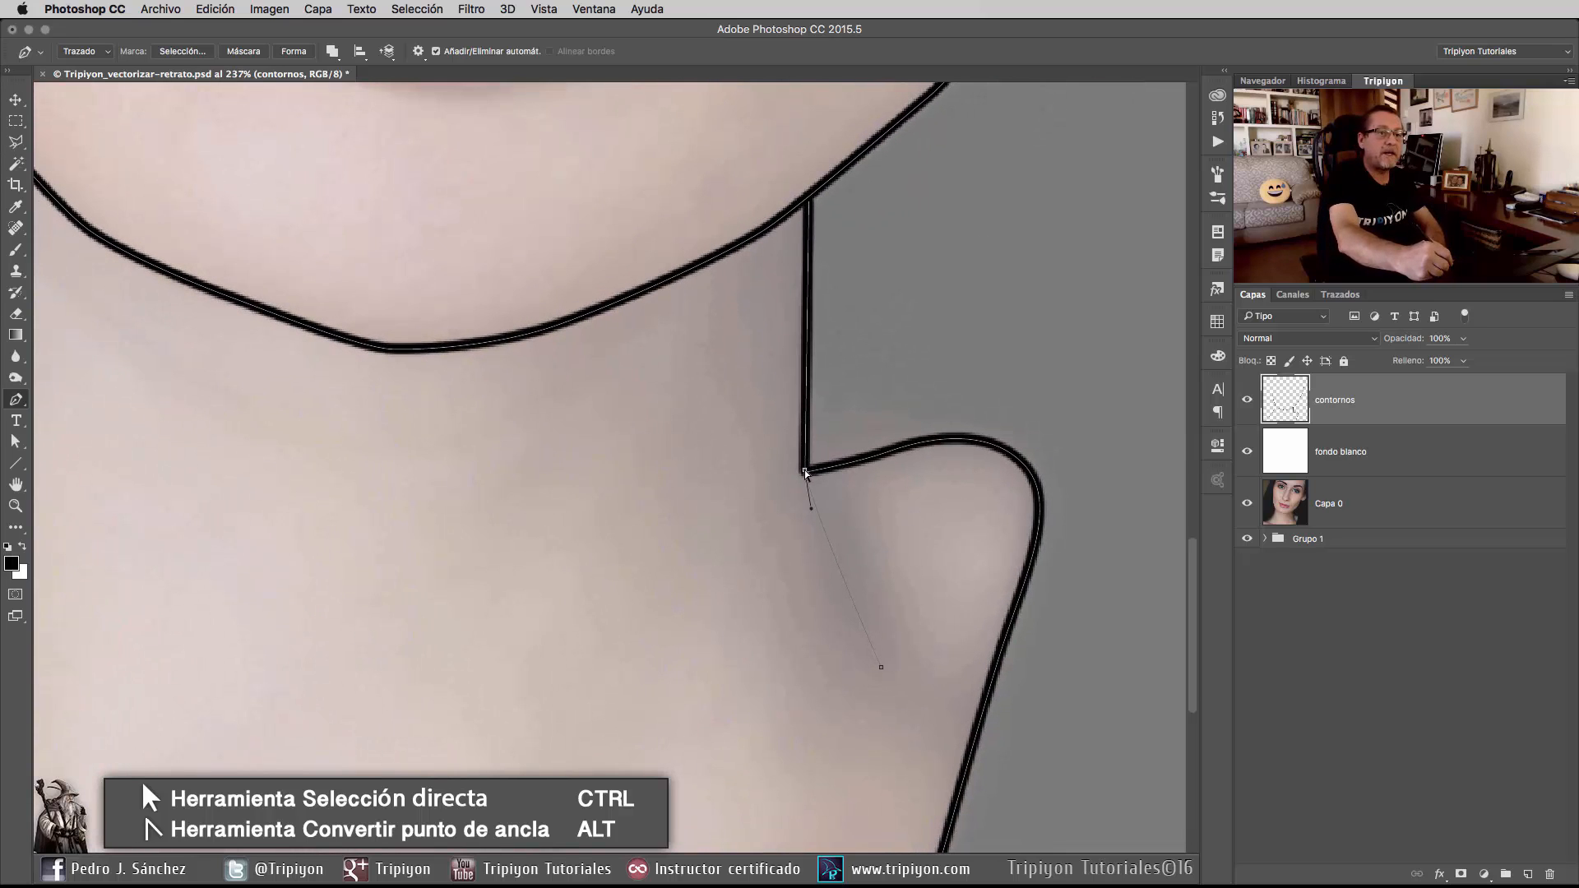
left_click_drag(804, 470, 810, 408)
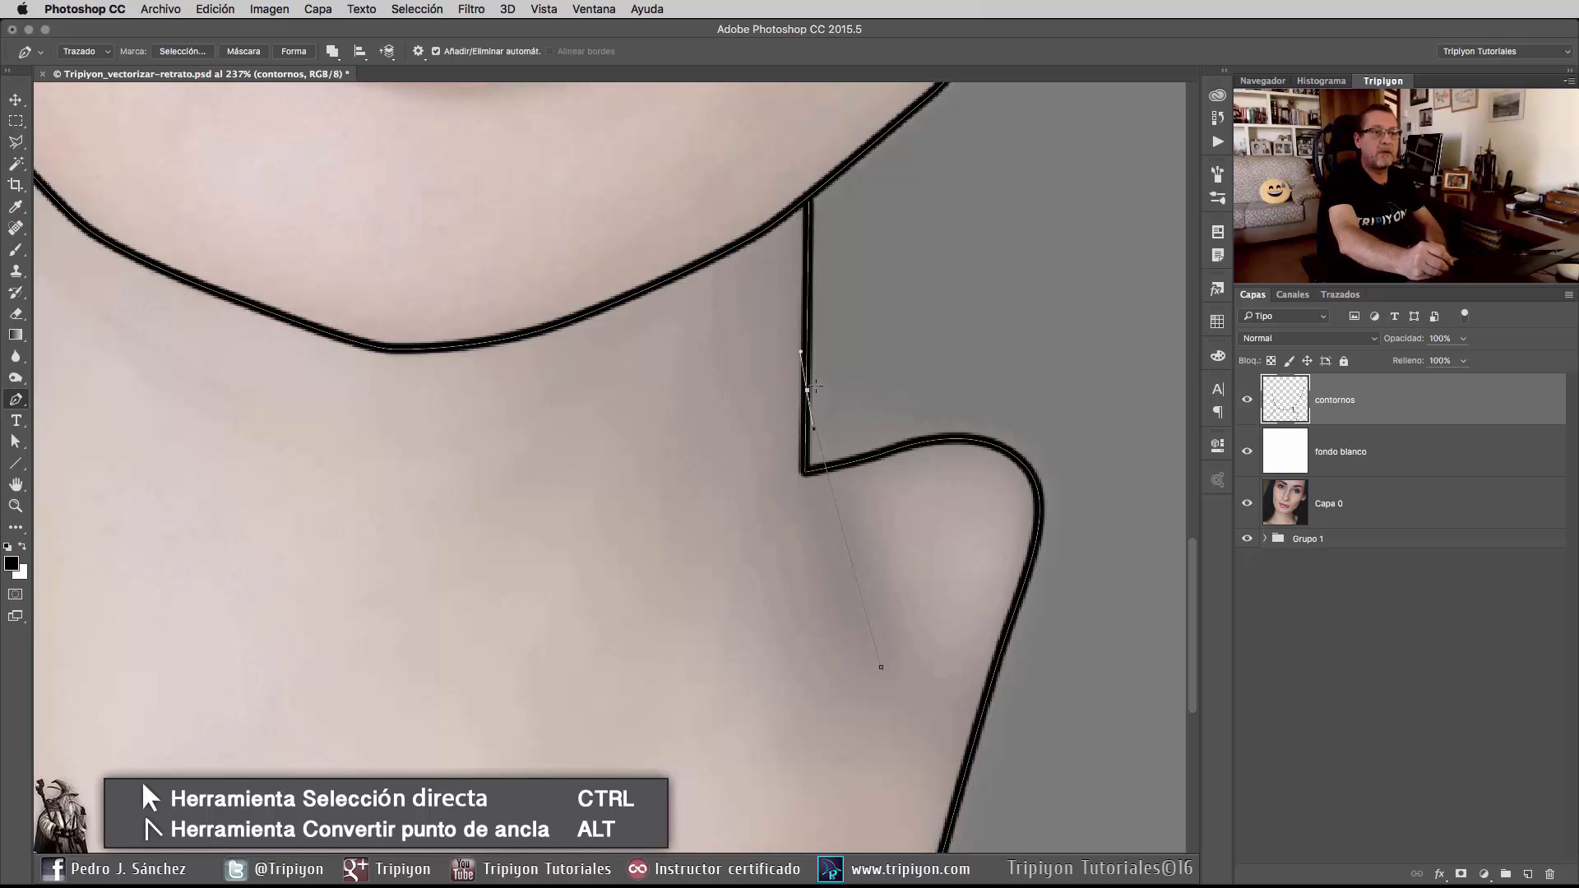
left_click(807, 391, "alt")
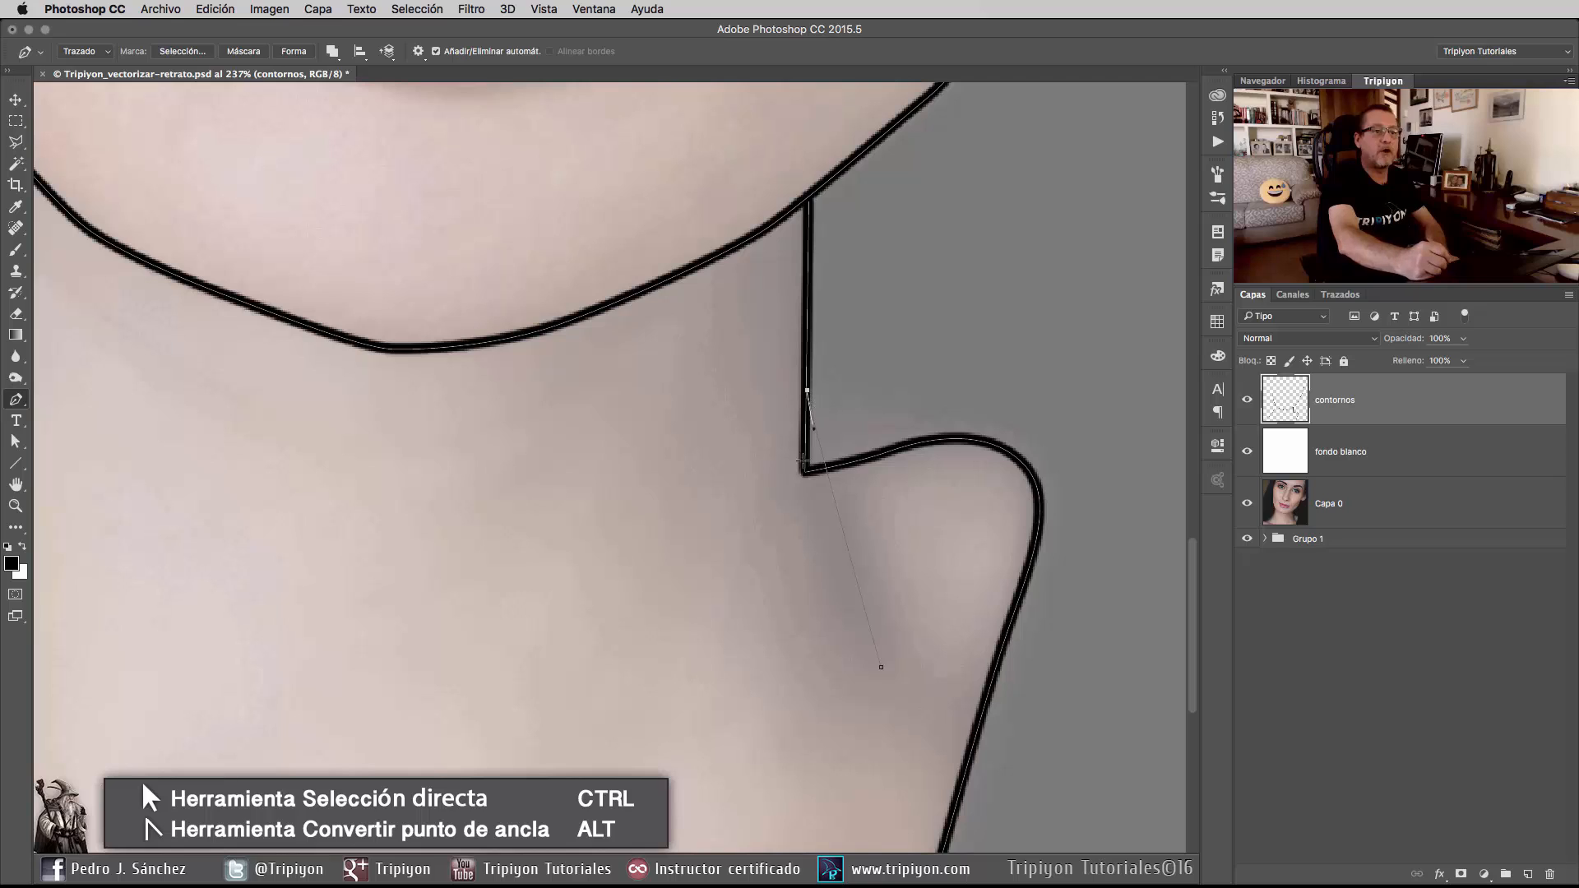
left_click(843, 536)
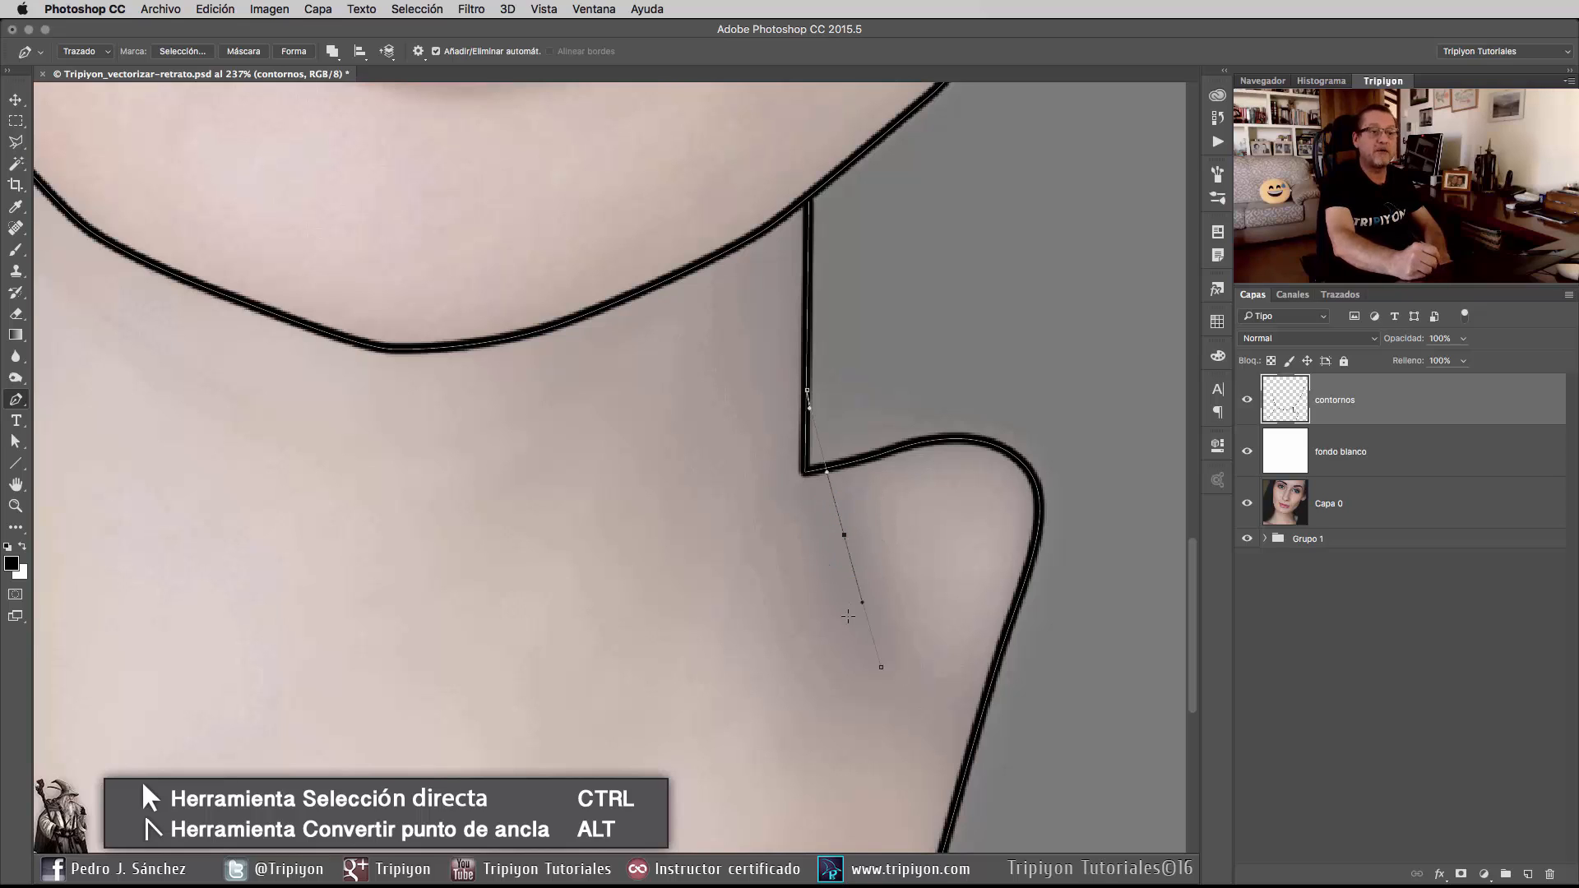
left_click_drag(846, 537, 810, 501)
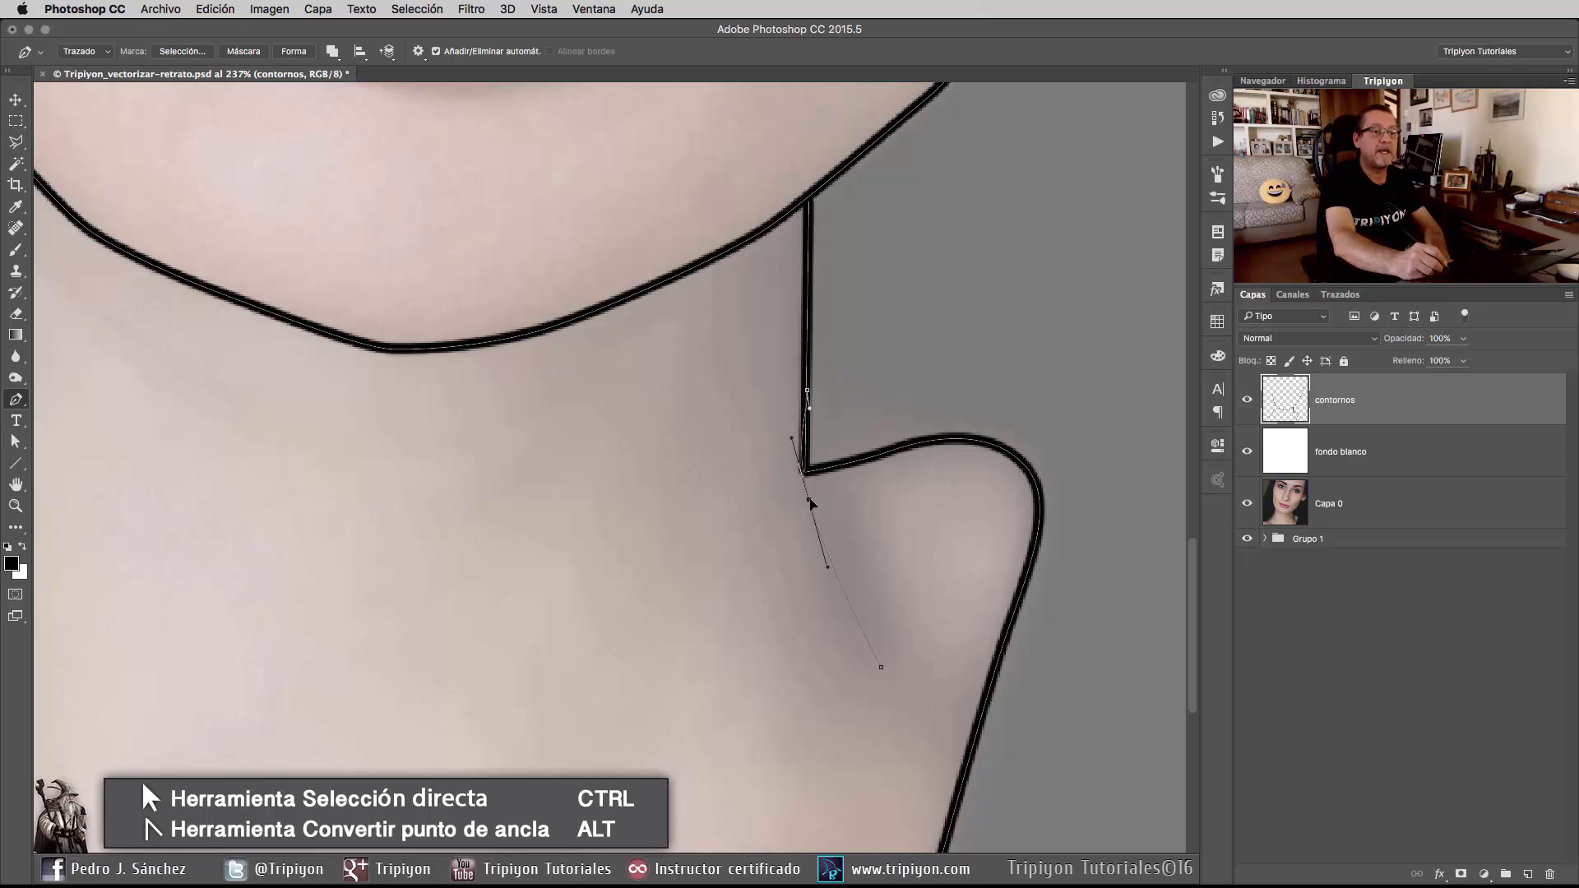
left_click(856, 683, "ctrl")
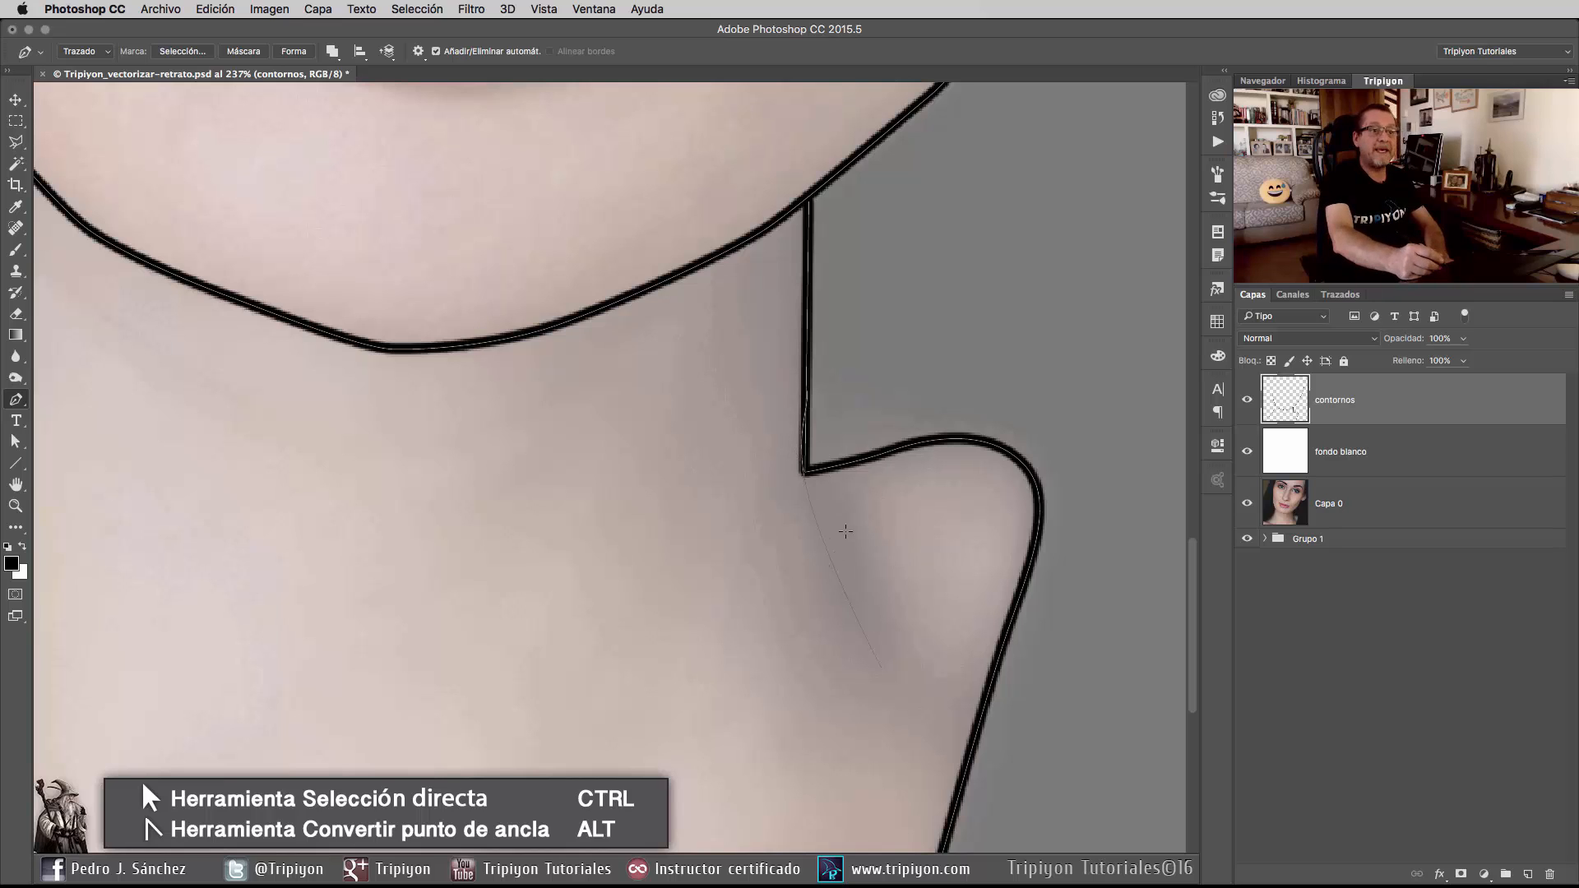
Stroke the shoulder crease subpath with the brush and Simular presión enabled, and deselect the path.
left_click(843, 586, "ctrl")
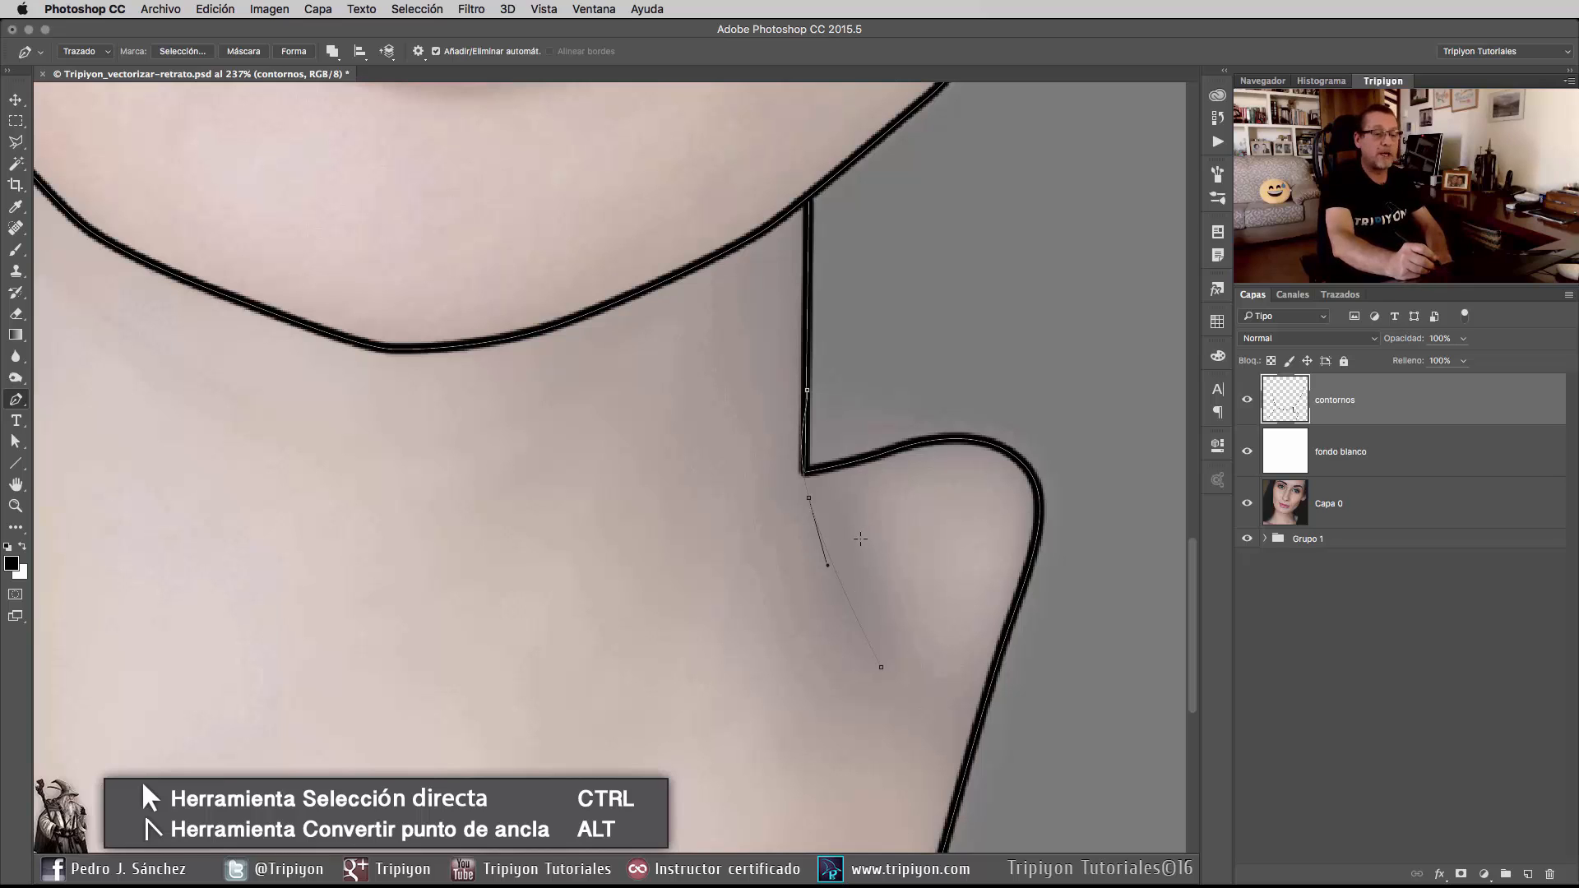
right_click(862, 540)
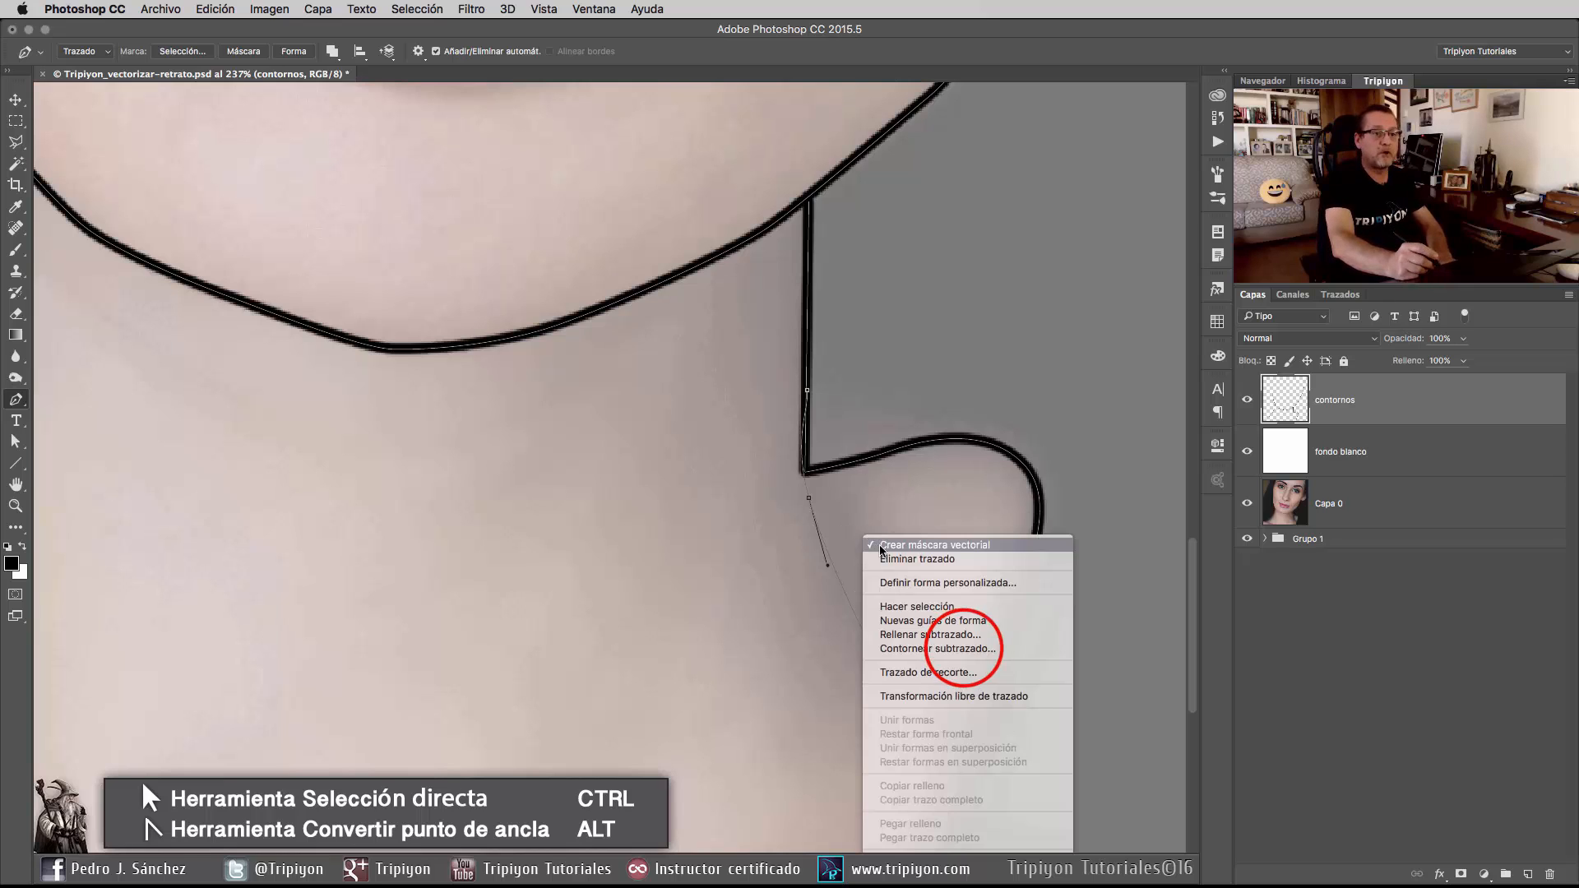
left_click(960, 655)
left_click(499, 452)
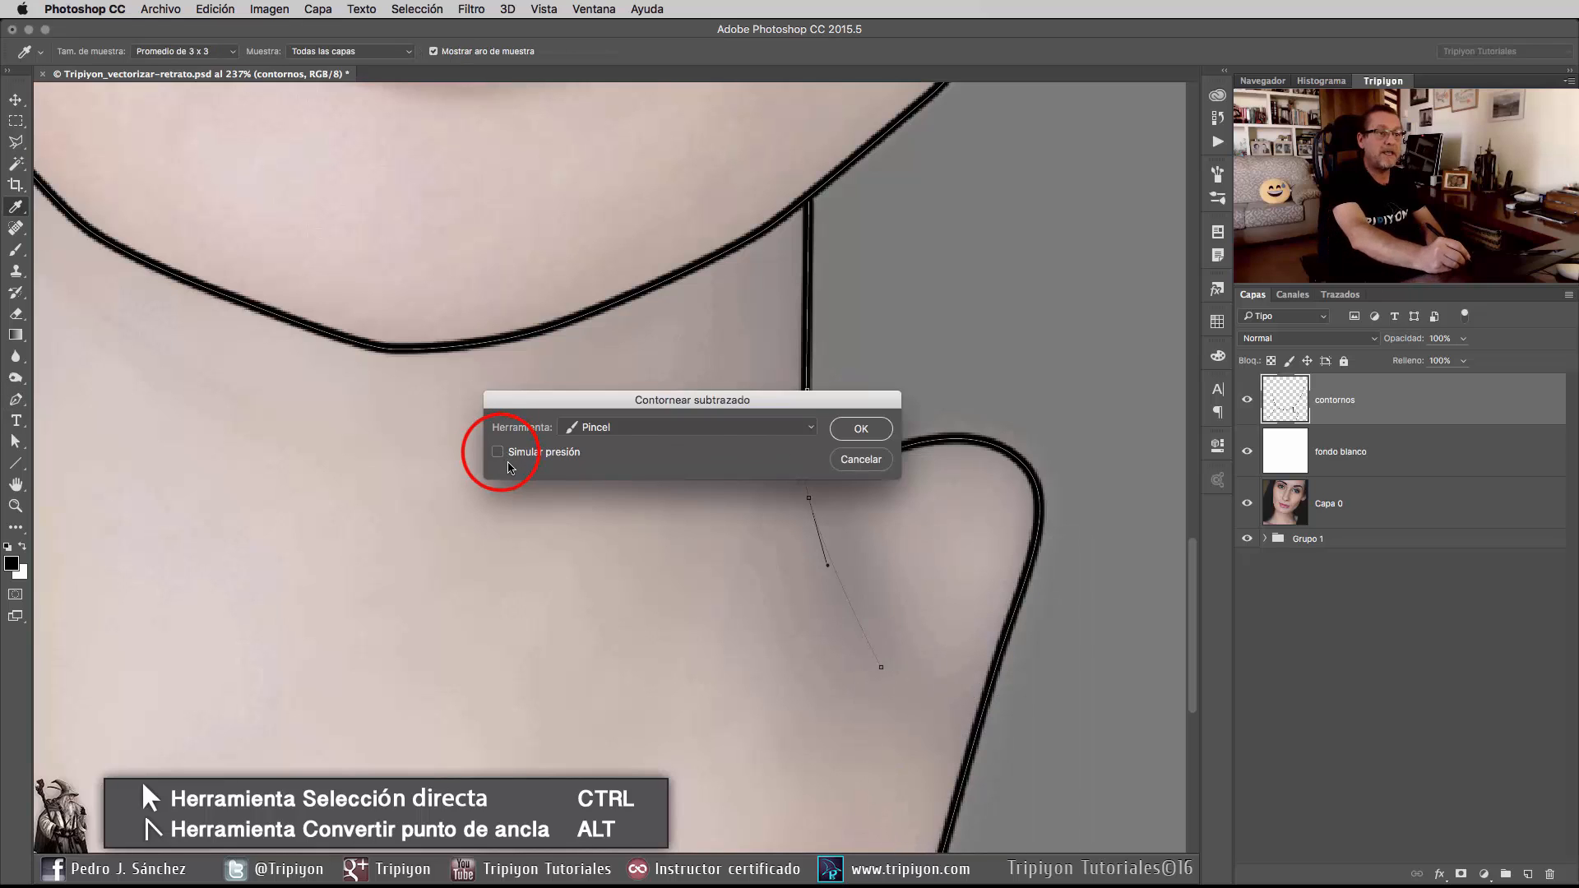
left_click(861, 428)
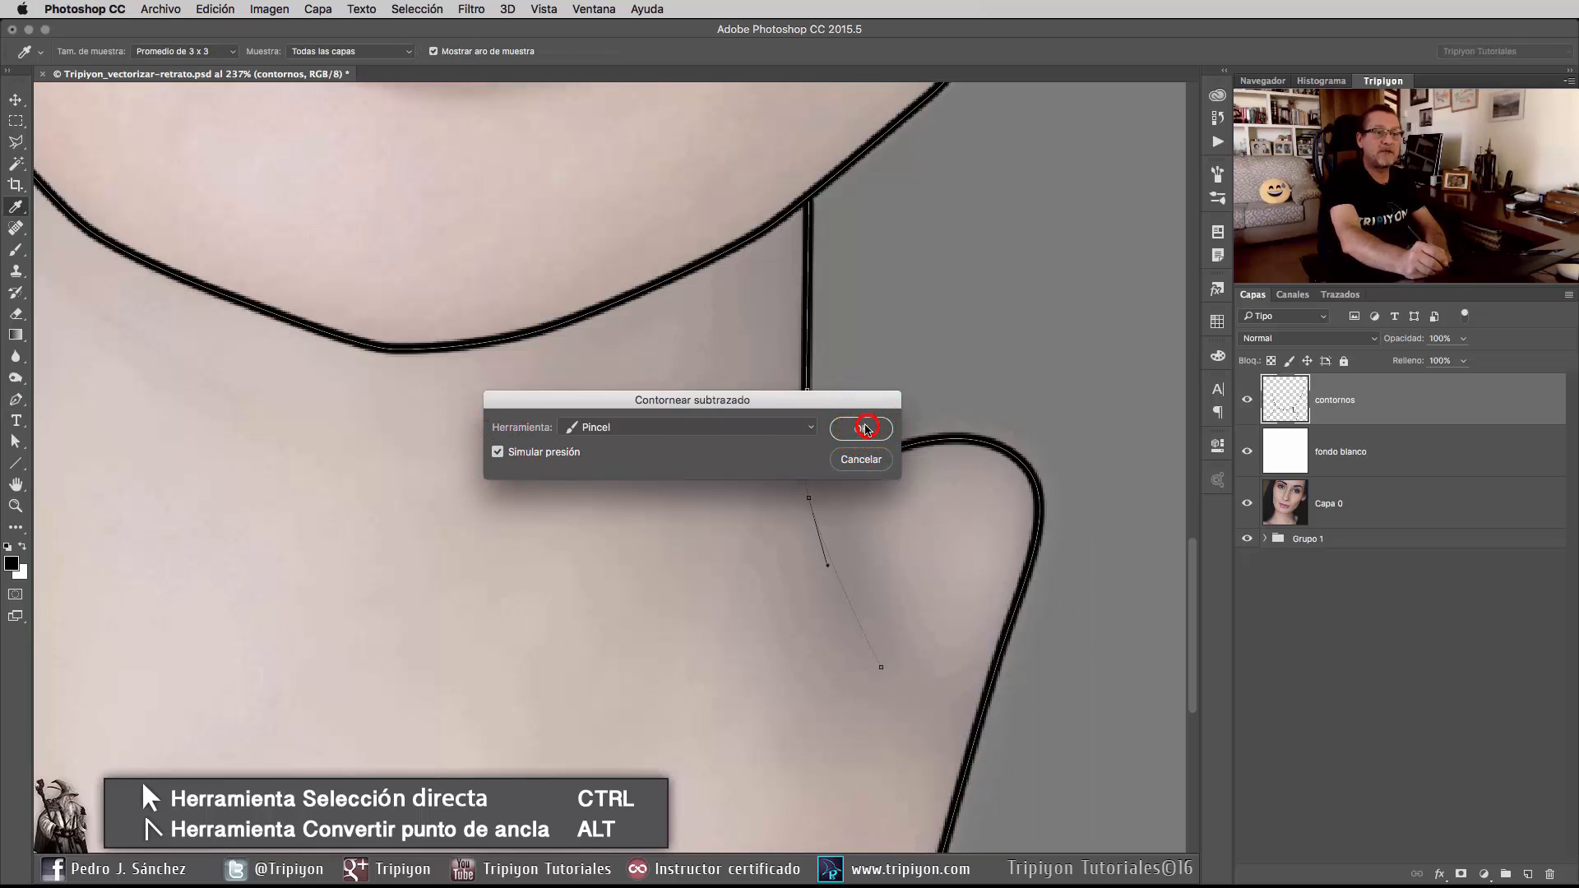
key("Escape")
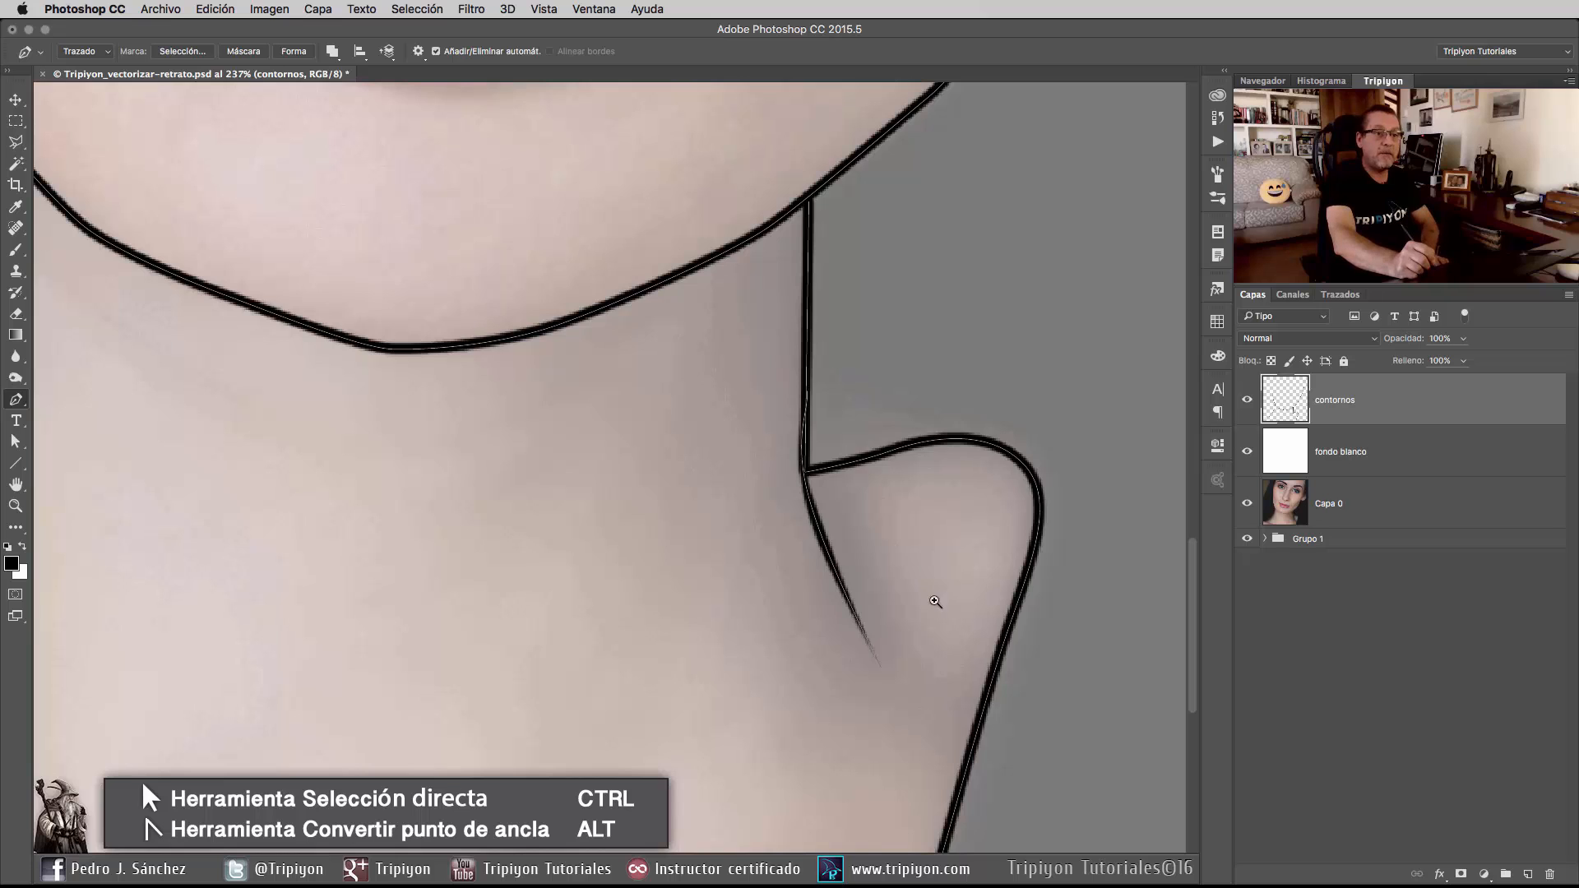
Trace the upper lip with the Pen tool from the left part of the mouth line around the left corner to the central dip, ending in a corner point.
left_click_drag(932, 603, 900, 607)
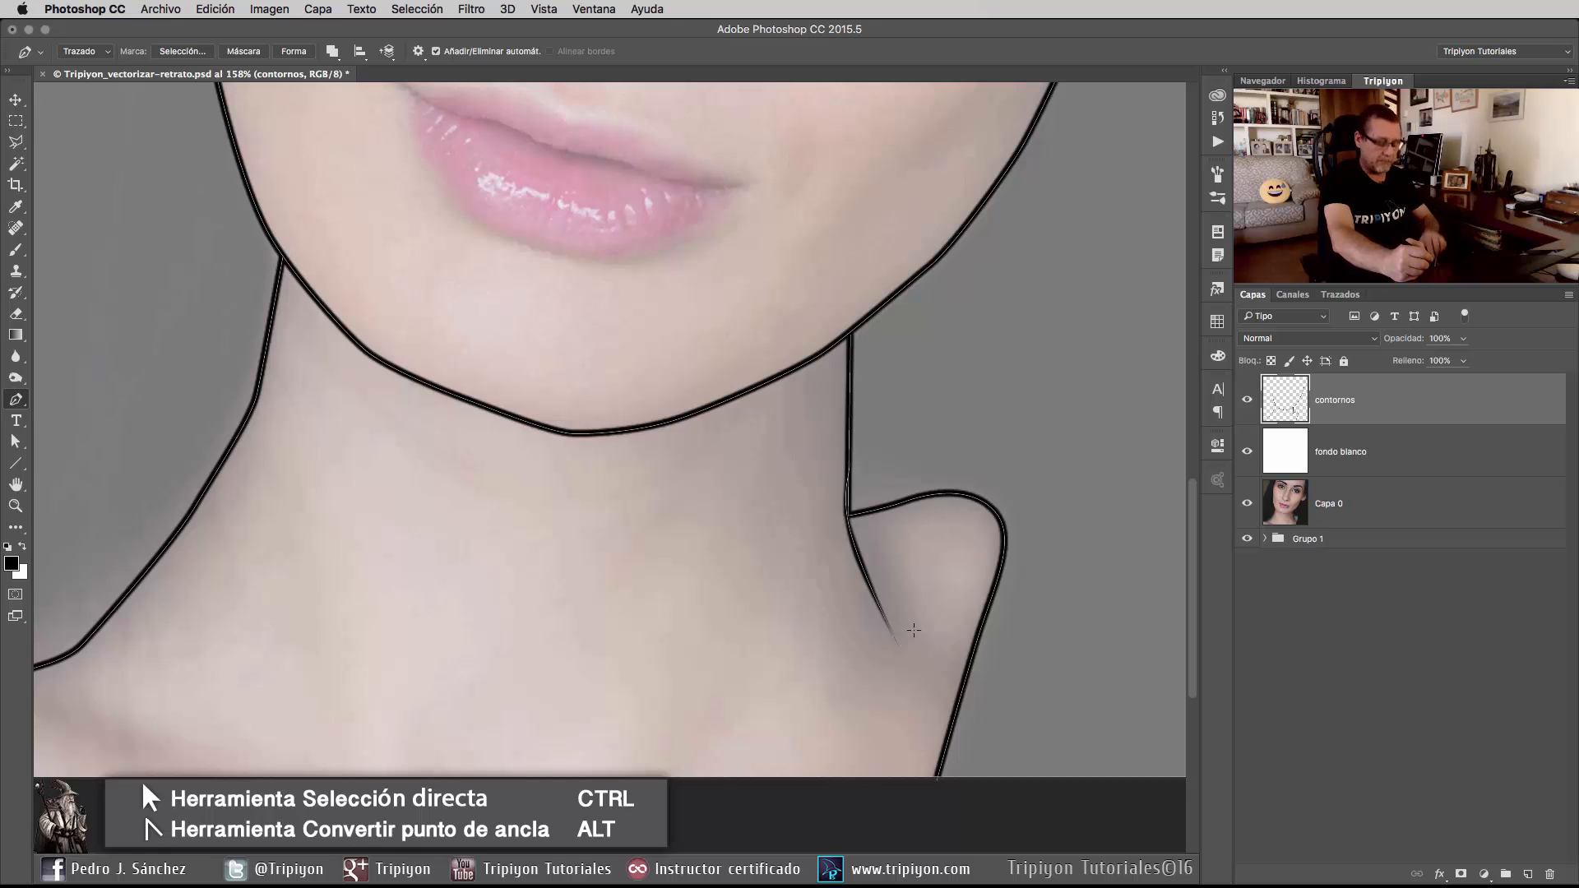
left_click_drag(935, 596, 882, 635)
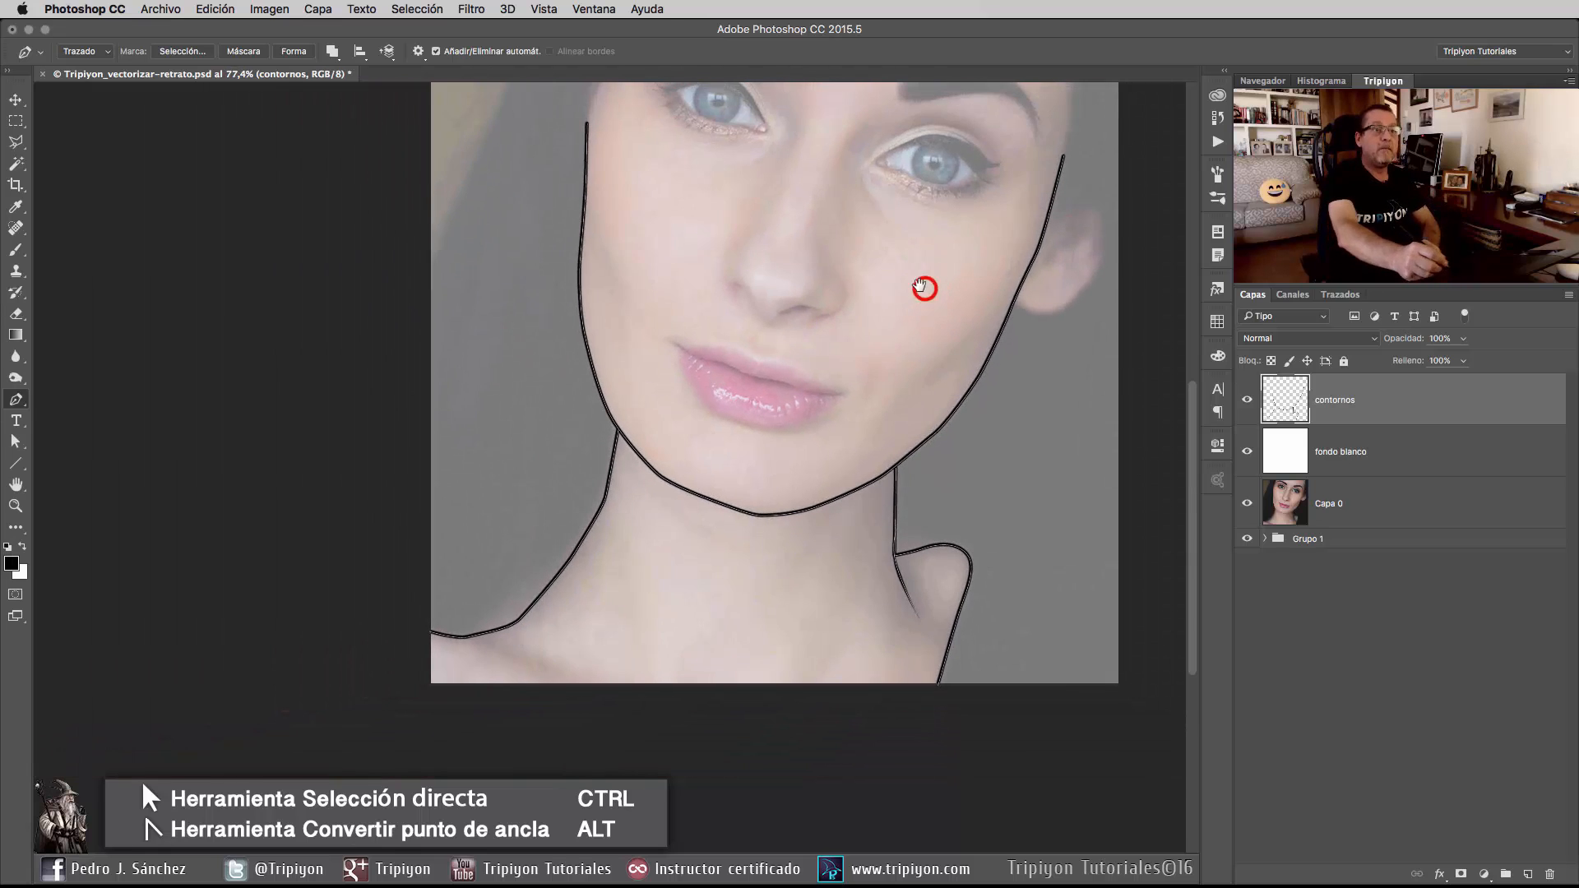
left_click_drag(924, 288, 871, 451)
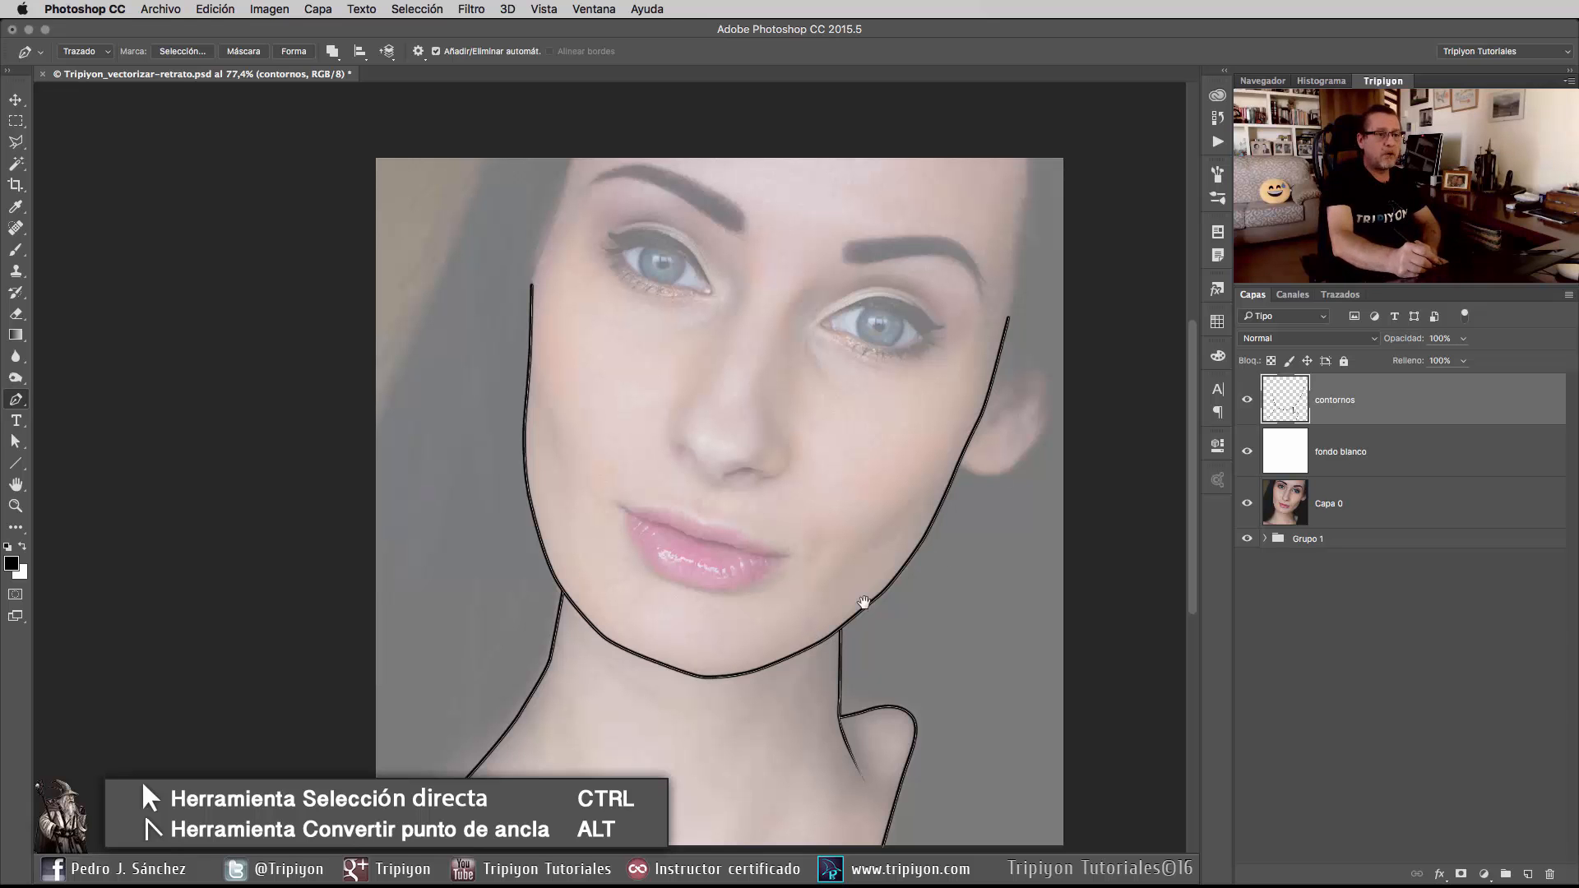
left_click_drag(673, 547, 833, 618)
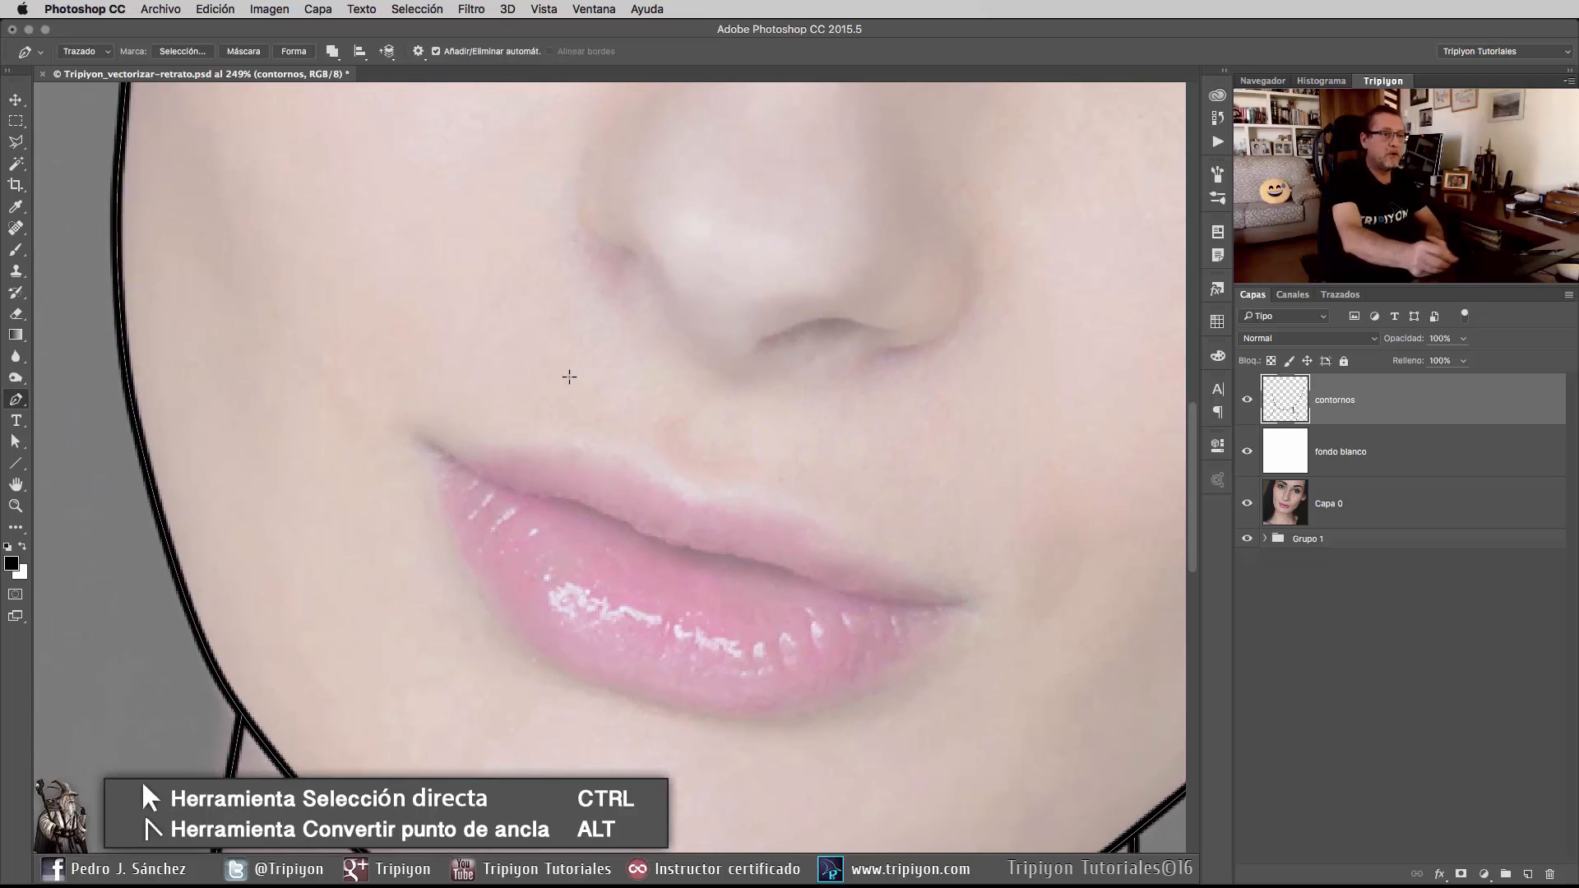
left_click(566, 502)
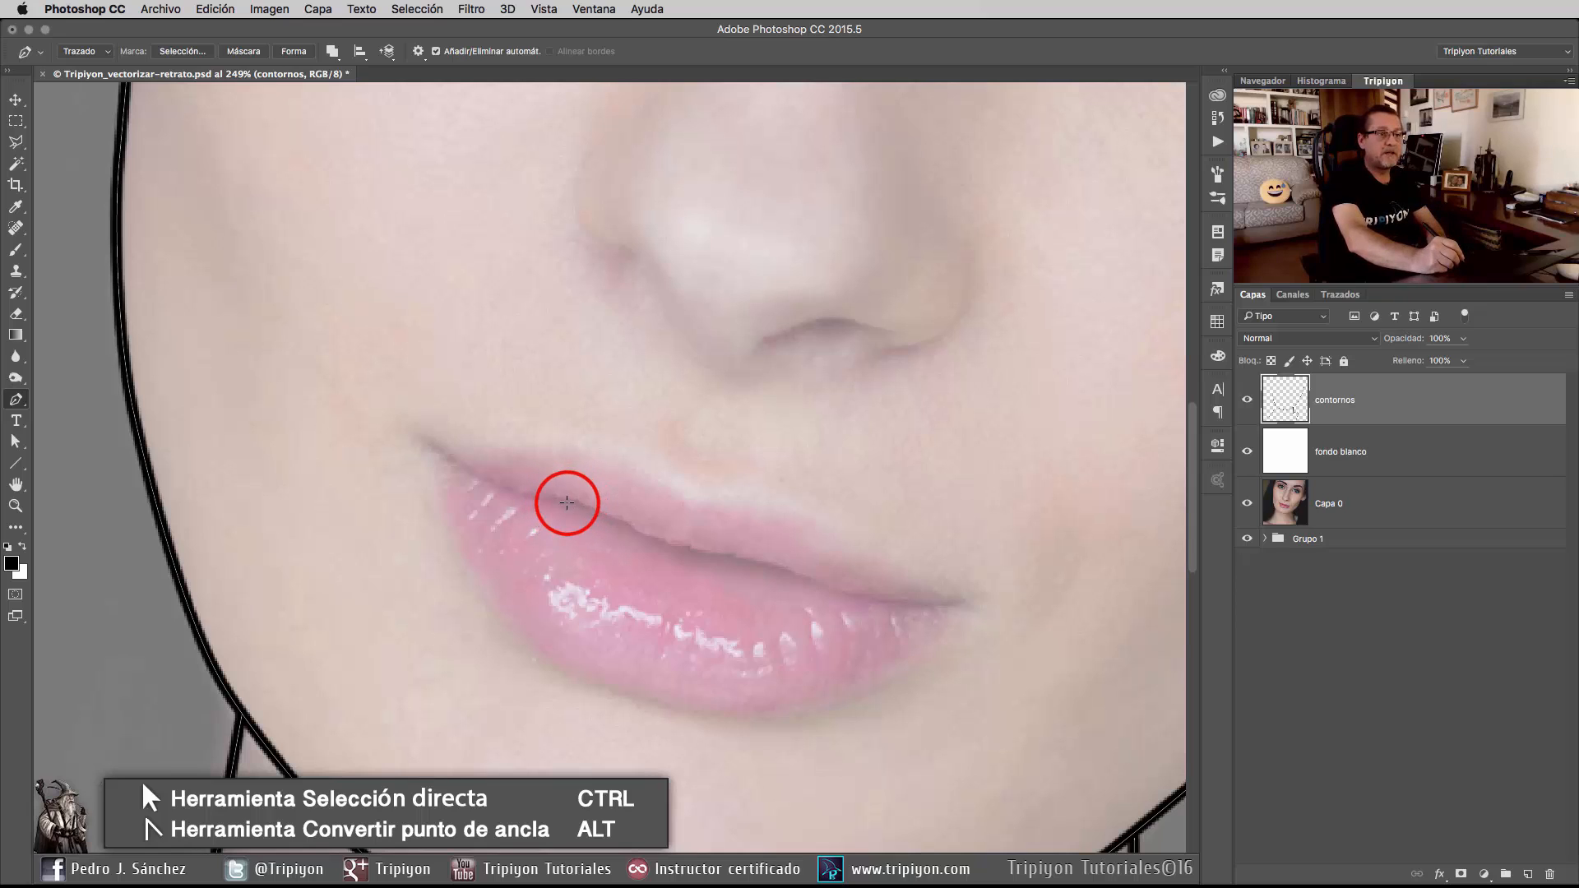
left_click_drag(434, 448, 408, 415)
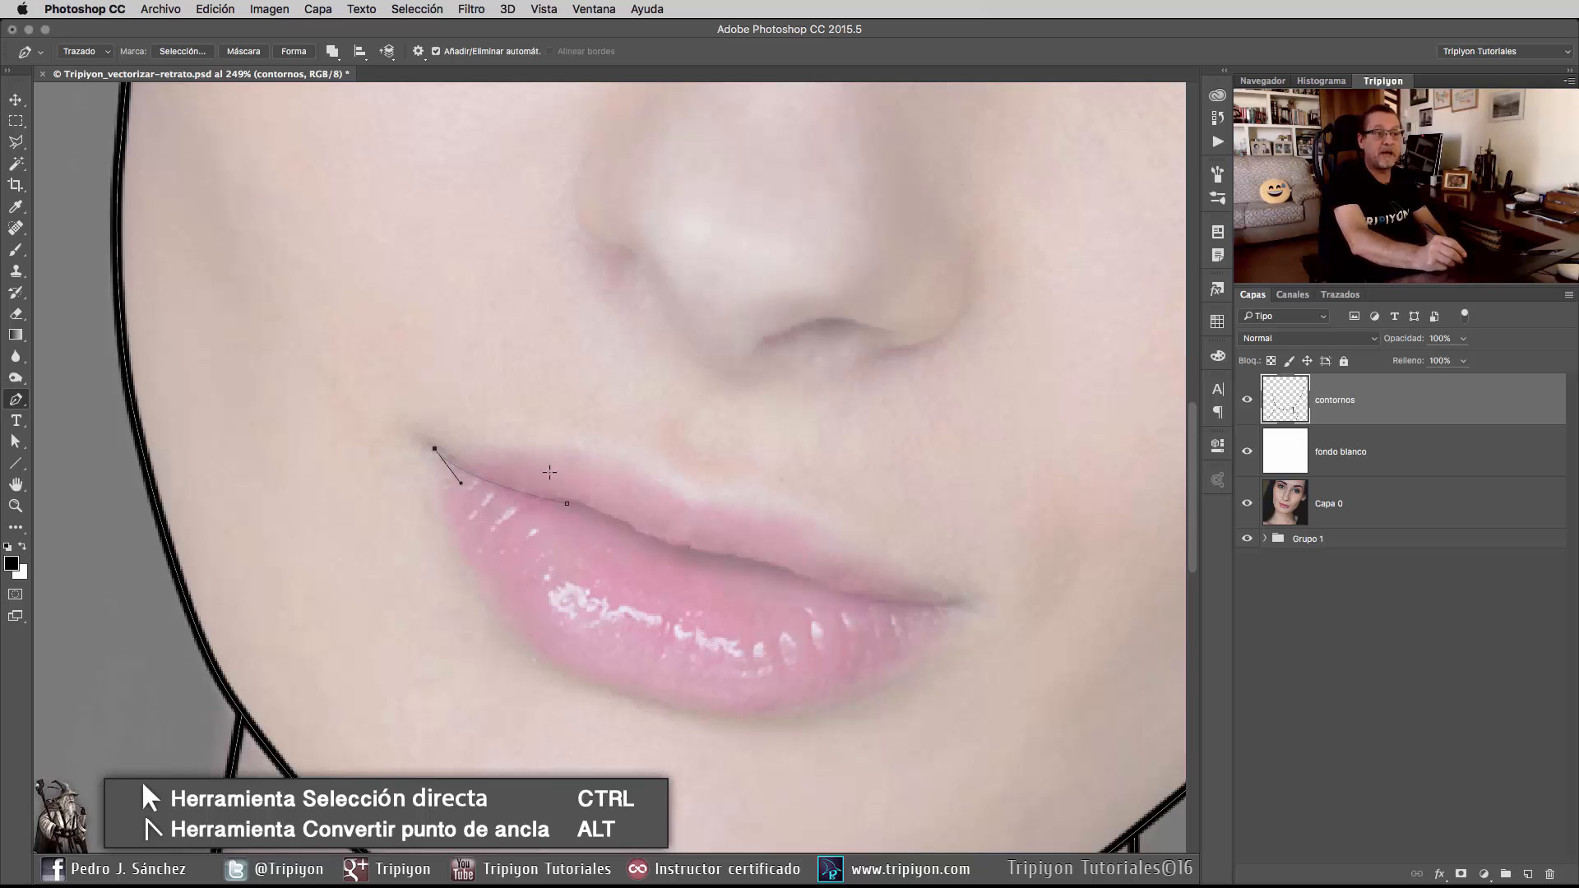
left_click_drag(505, 452, 529, 454)
left_click_drag(623, 458, 641, 465)
left_click_drag(694, 510, 711, 534)
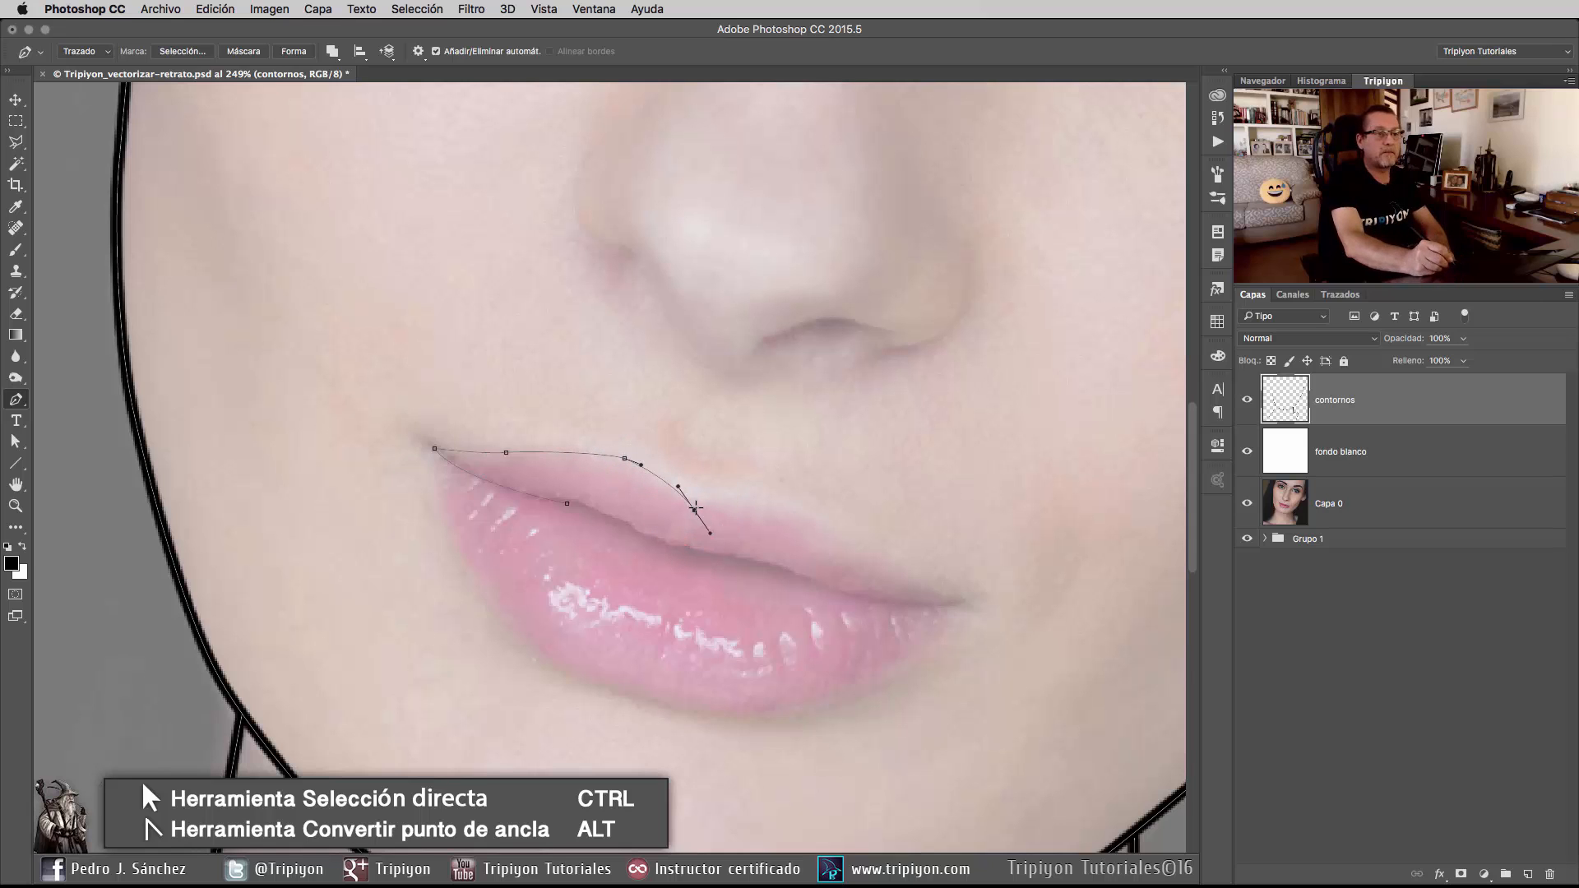
left_click(694, 510, "alt")
Continue the upper lip path from the central dip over its right half to the right mouth corner, and back a little along the mouth line.
left_click_drag(793, 569, 645, 553)
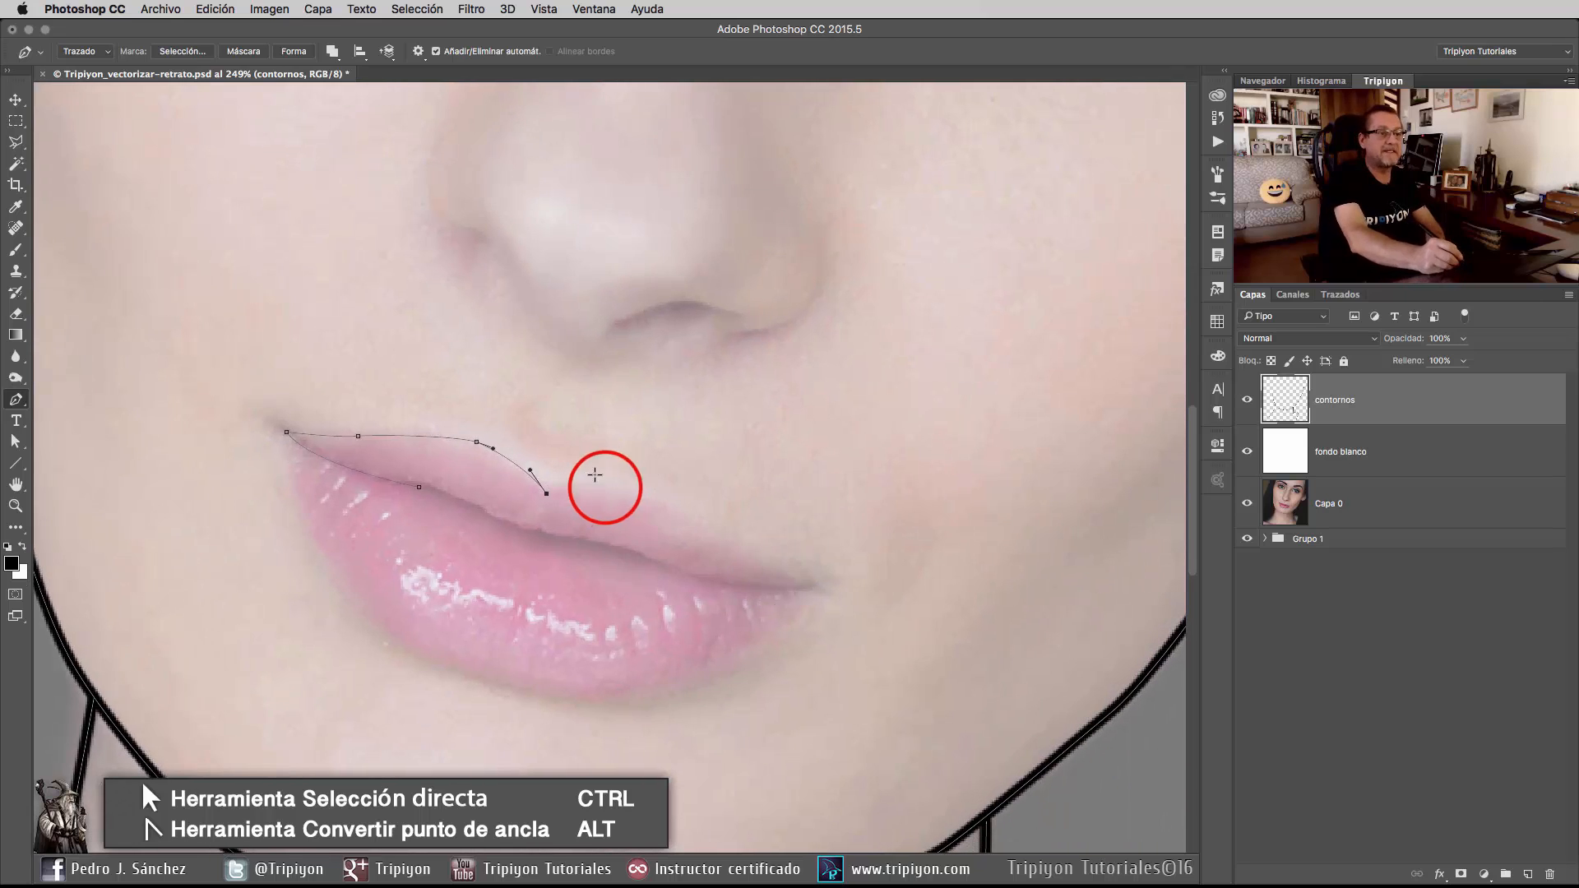
left_click_drag(605, 490, 640, 493)
left_click_drag(701, 538, 725, 553)
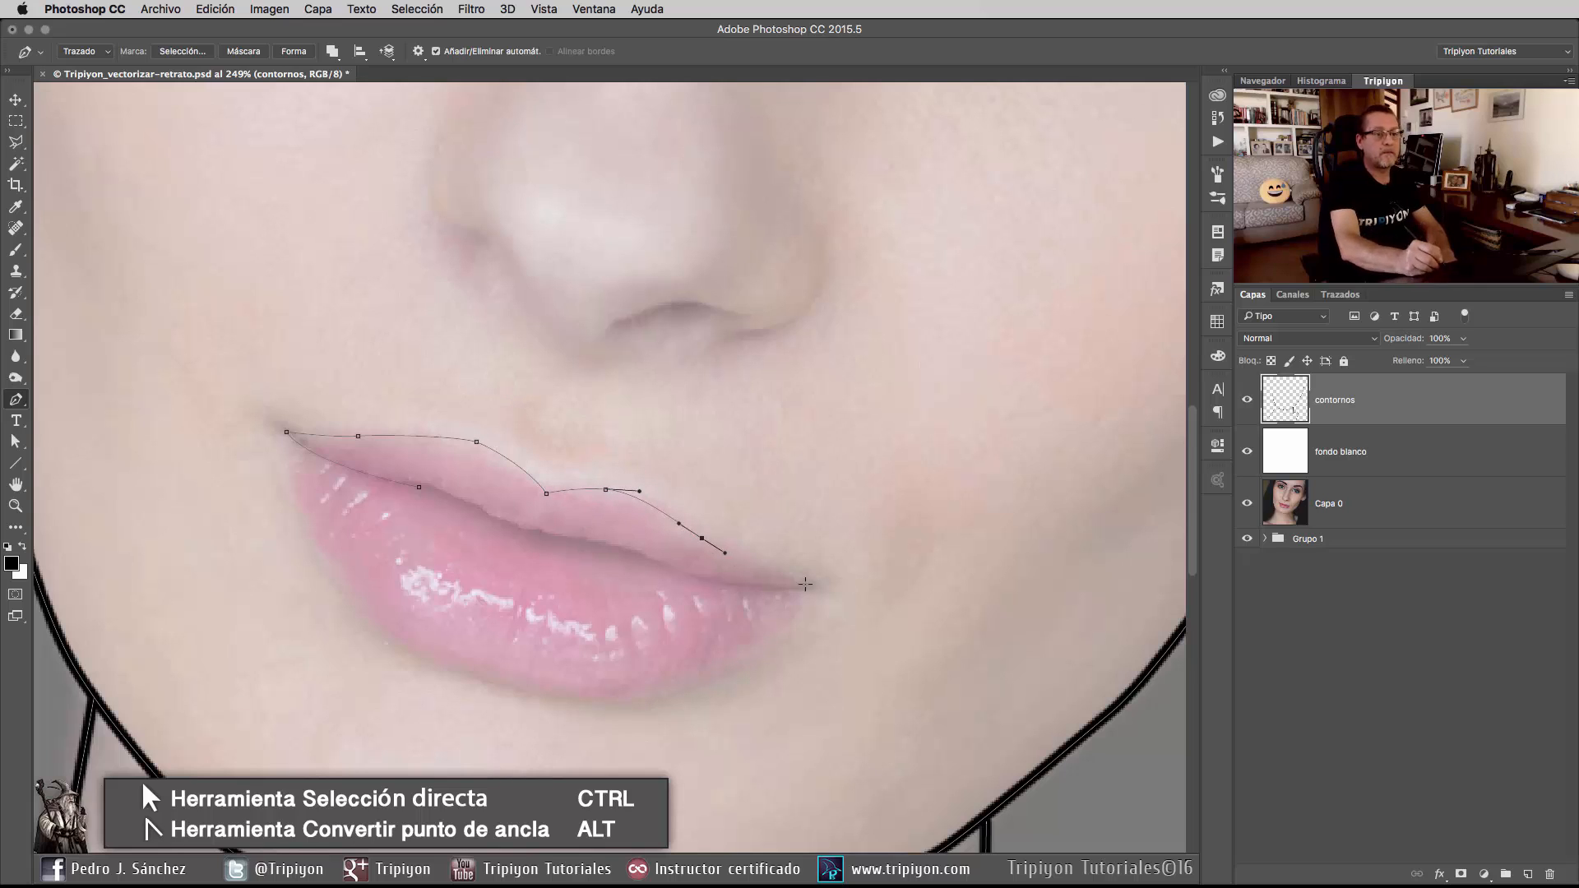
left_click_drag(818, 586, 863, 594)
left_click(818, 586, "alt")
left_click_drag(689, 578, 628, 563)
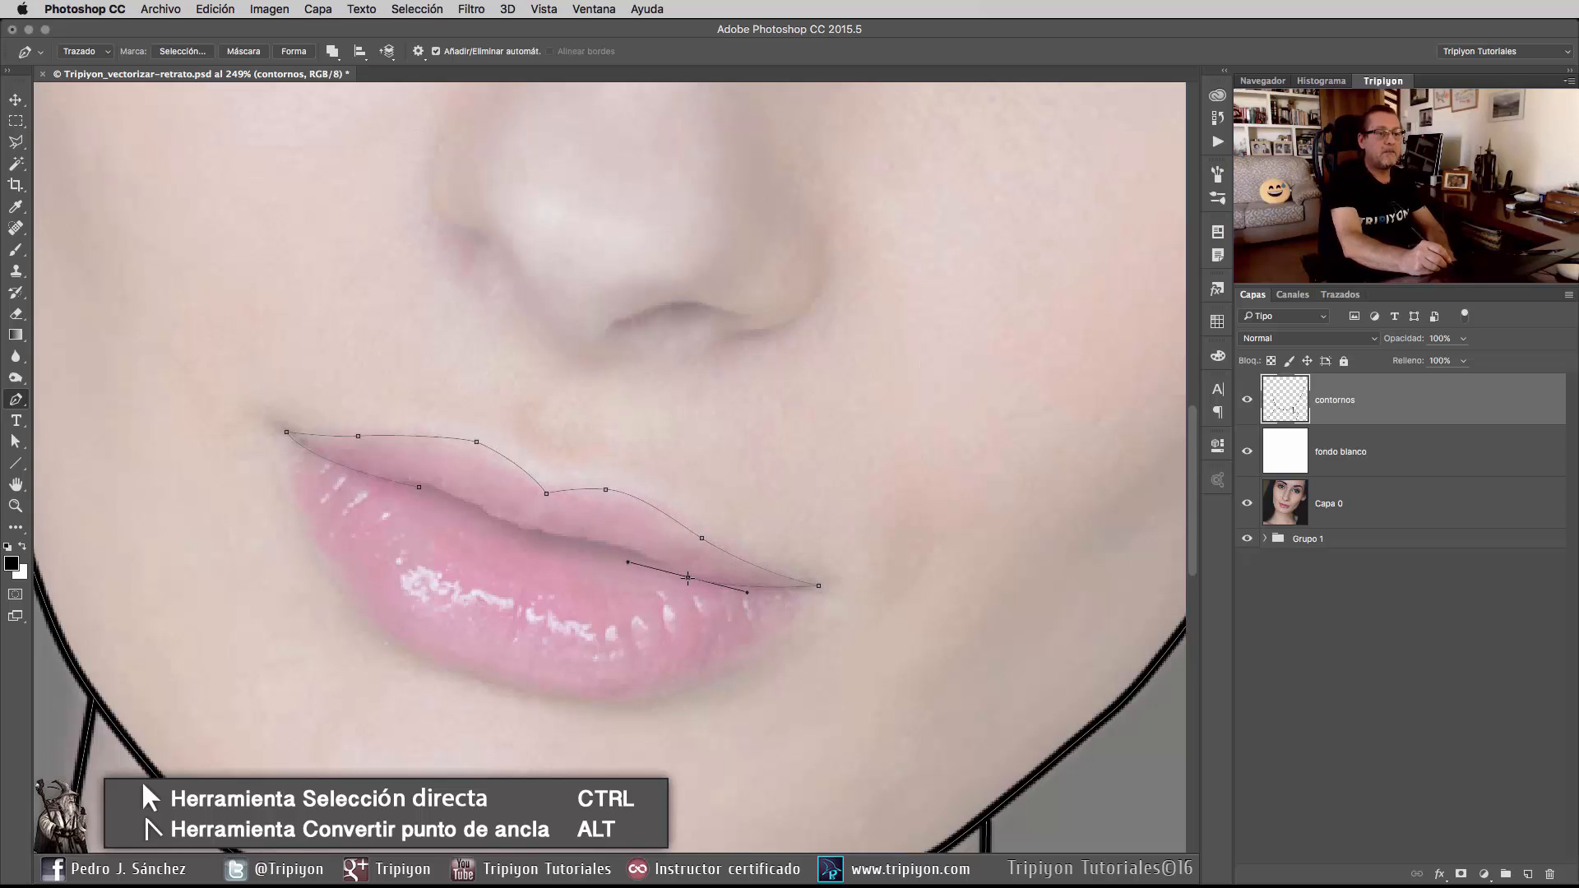
left_click(688, 578, "alt")
left_click_drag(634, 645, 818, 617)
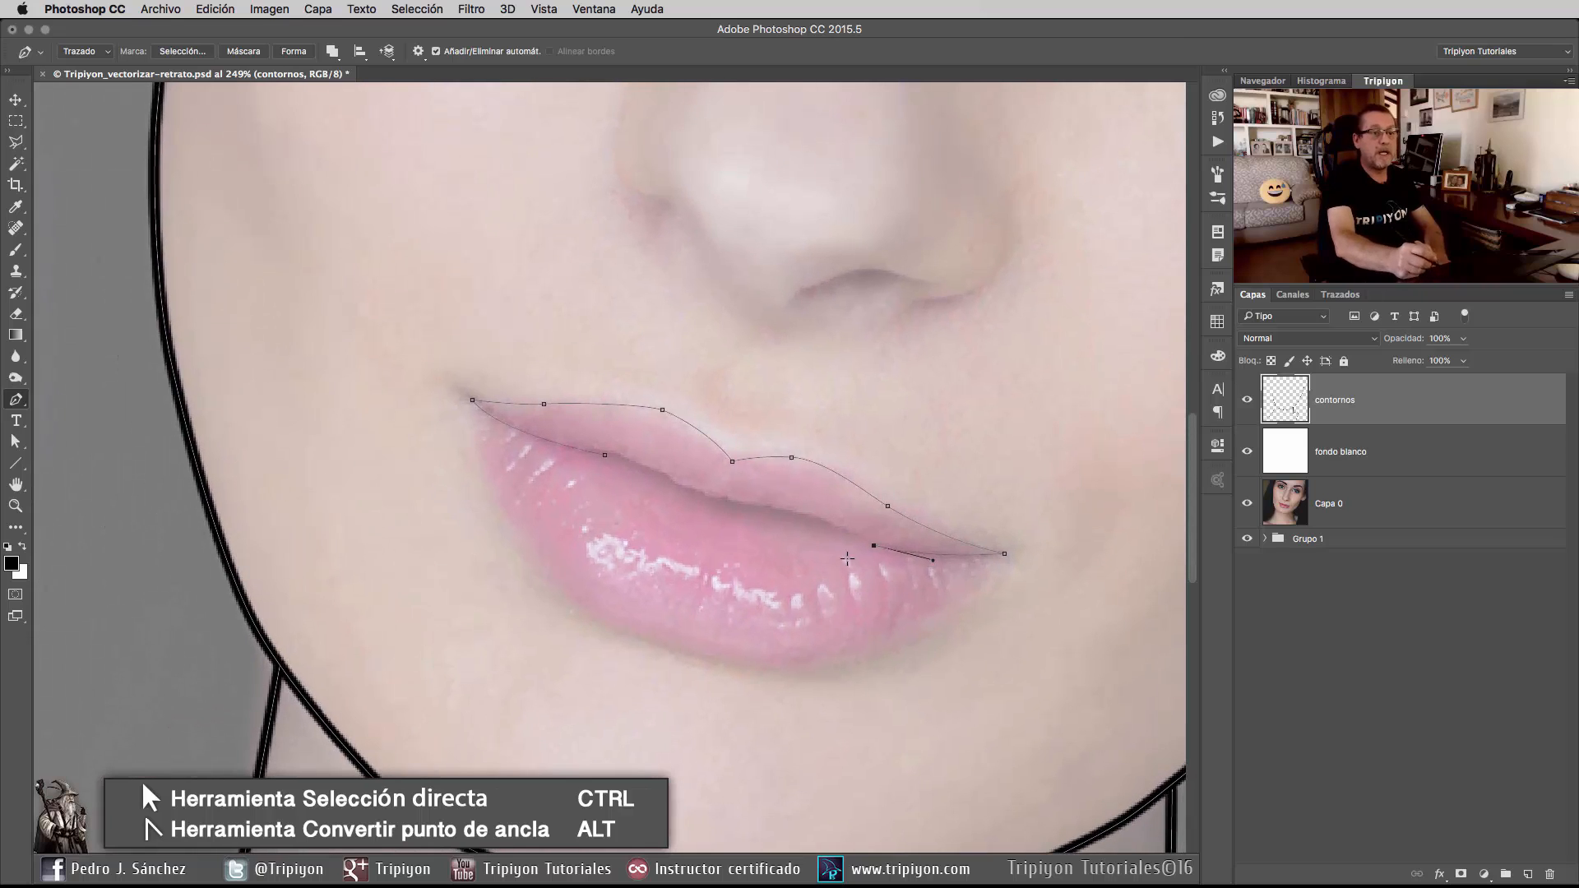
Stroke the upper lip subpath with the brush, keeping Simular presión enabled, and deselect the path.
right_click(821, 510)
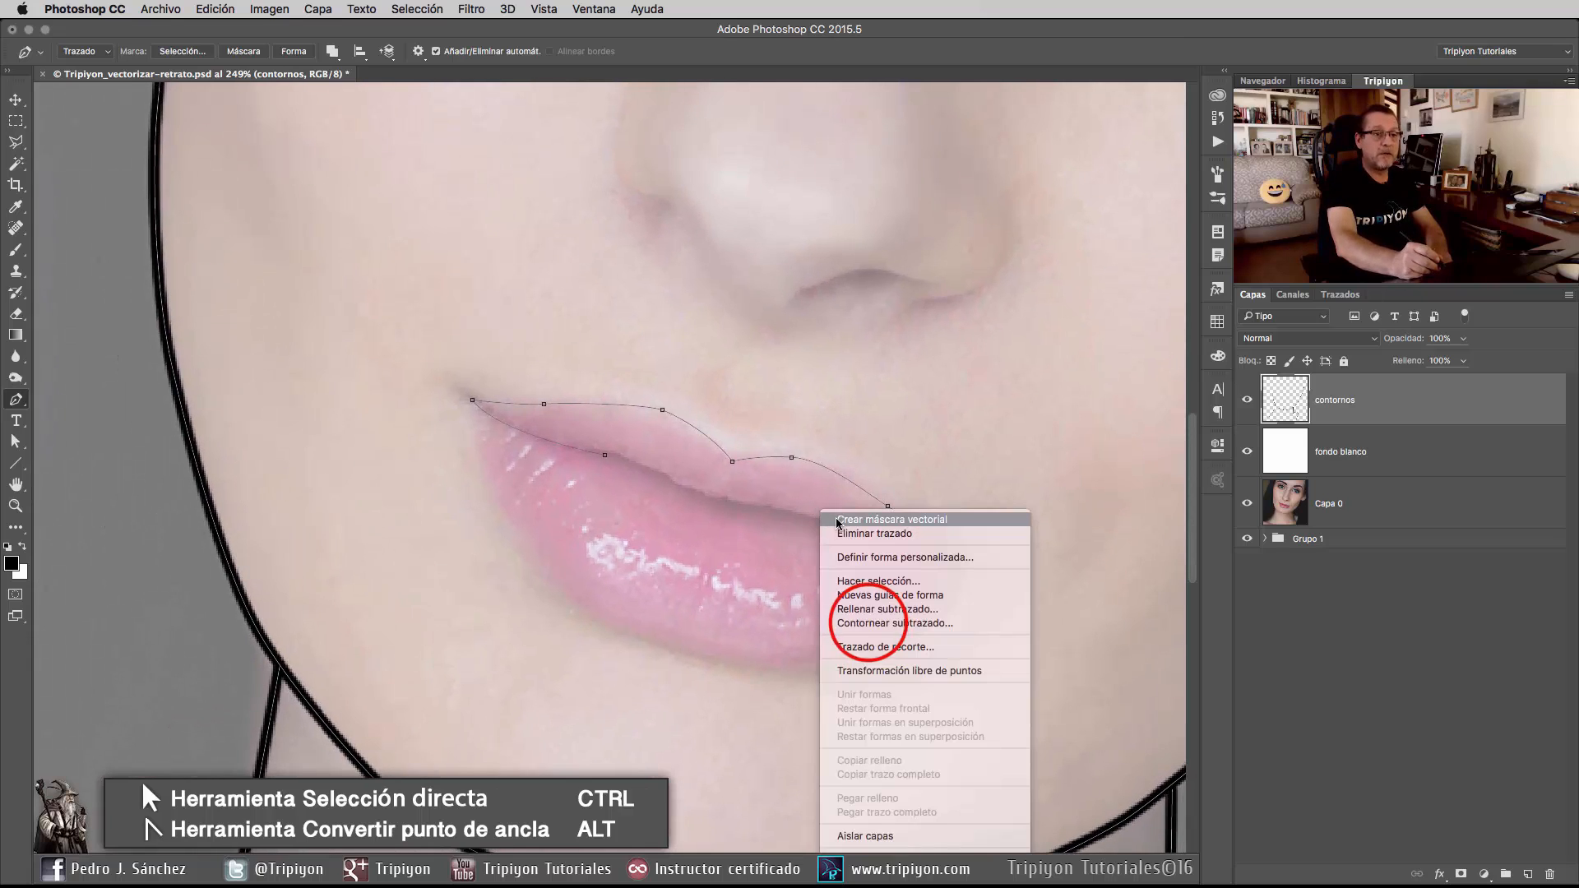
left_click(867, 622)
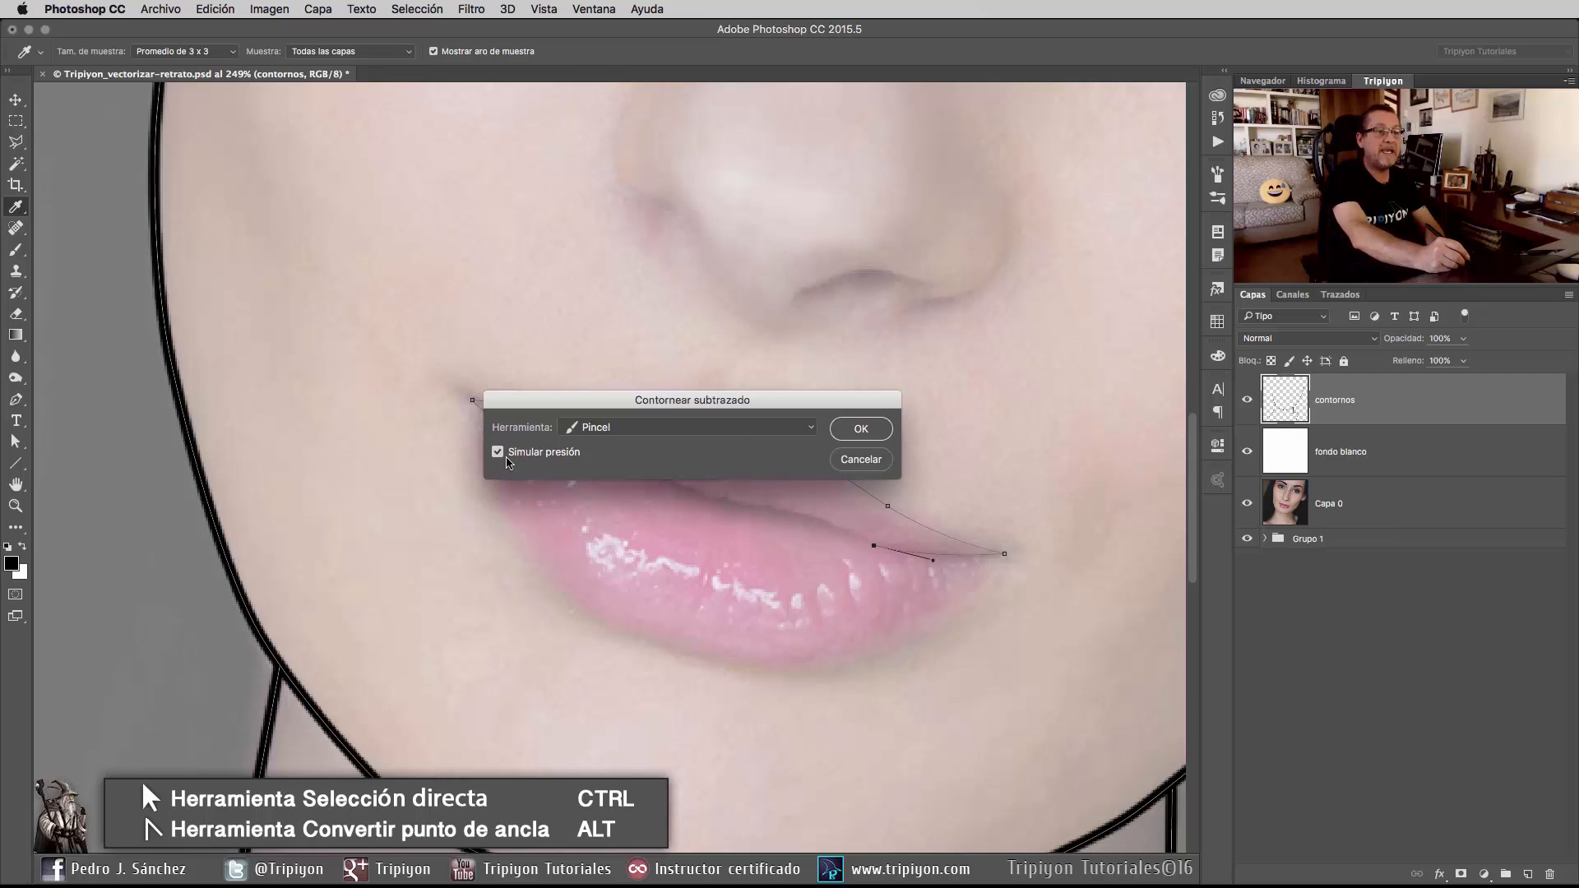
left_click(862, 429)
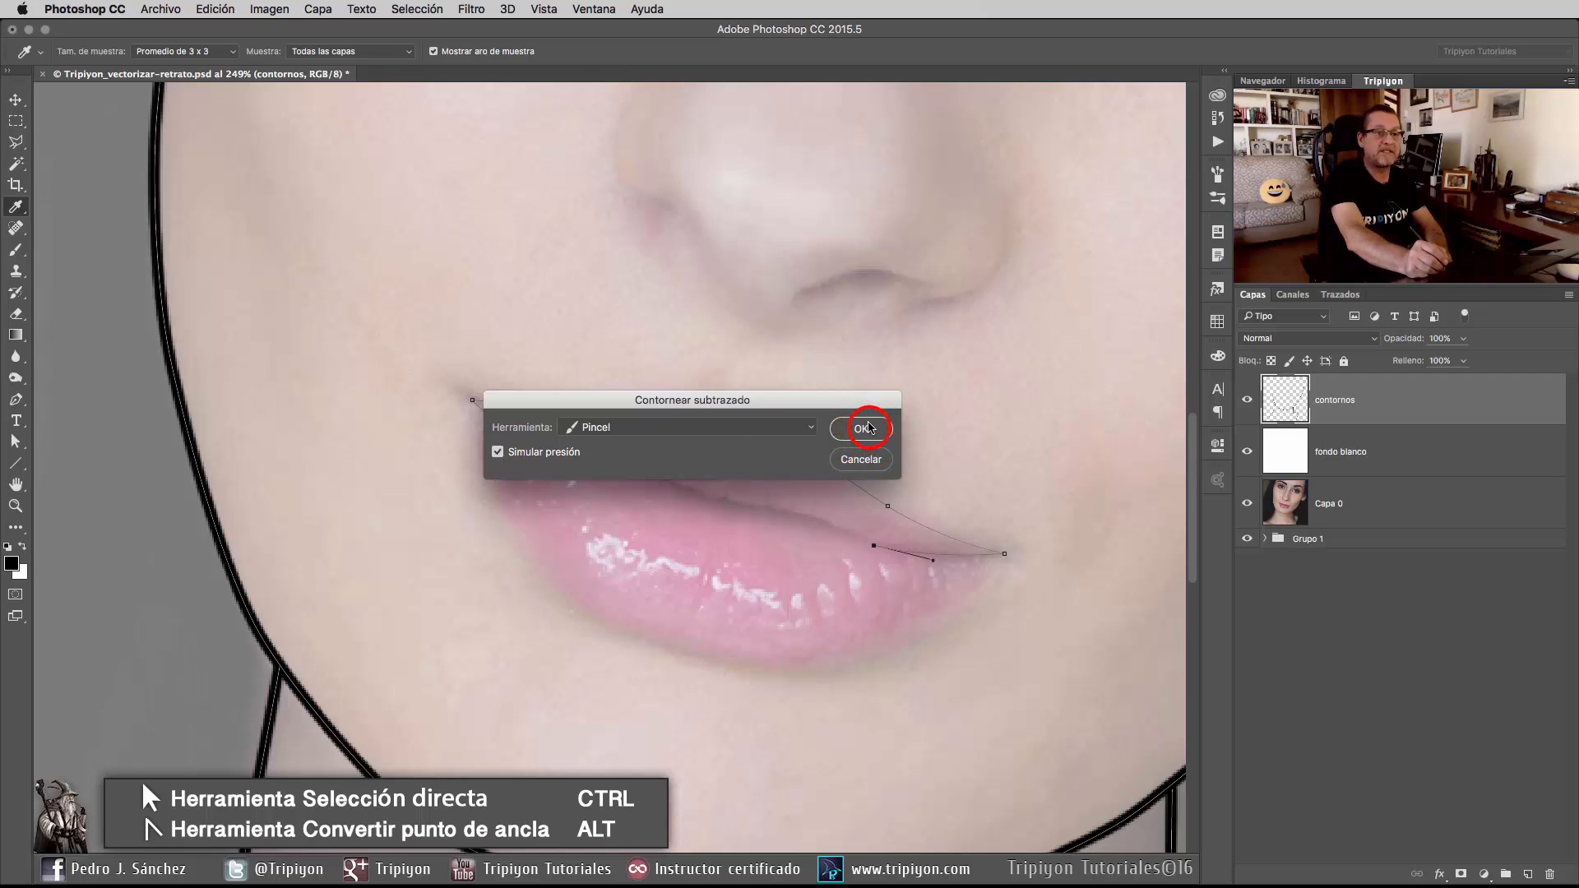
left_click(832, 594, "ctrl")
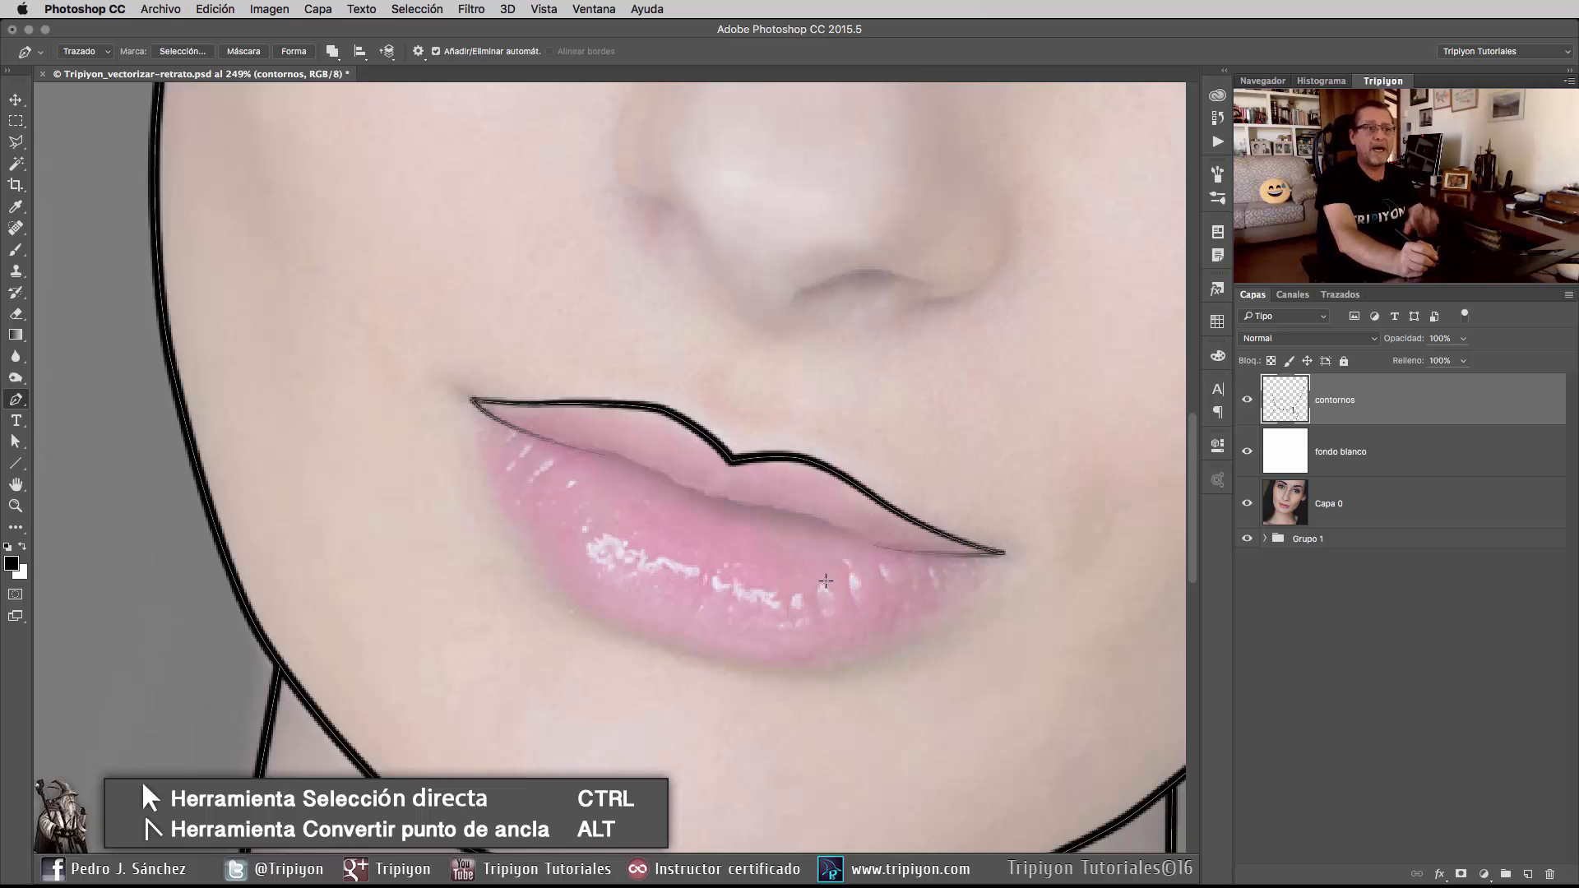
Trace the lower lip's outer edge with the Pen tool from the left mouth corner to the right one, ending in a corner point.
left_click(636, 571)
left_click_drag(663, 579, 693, 571)
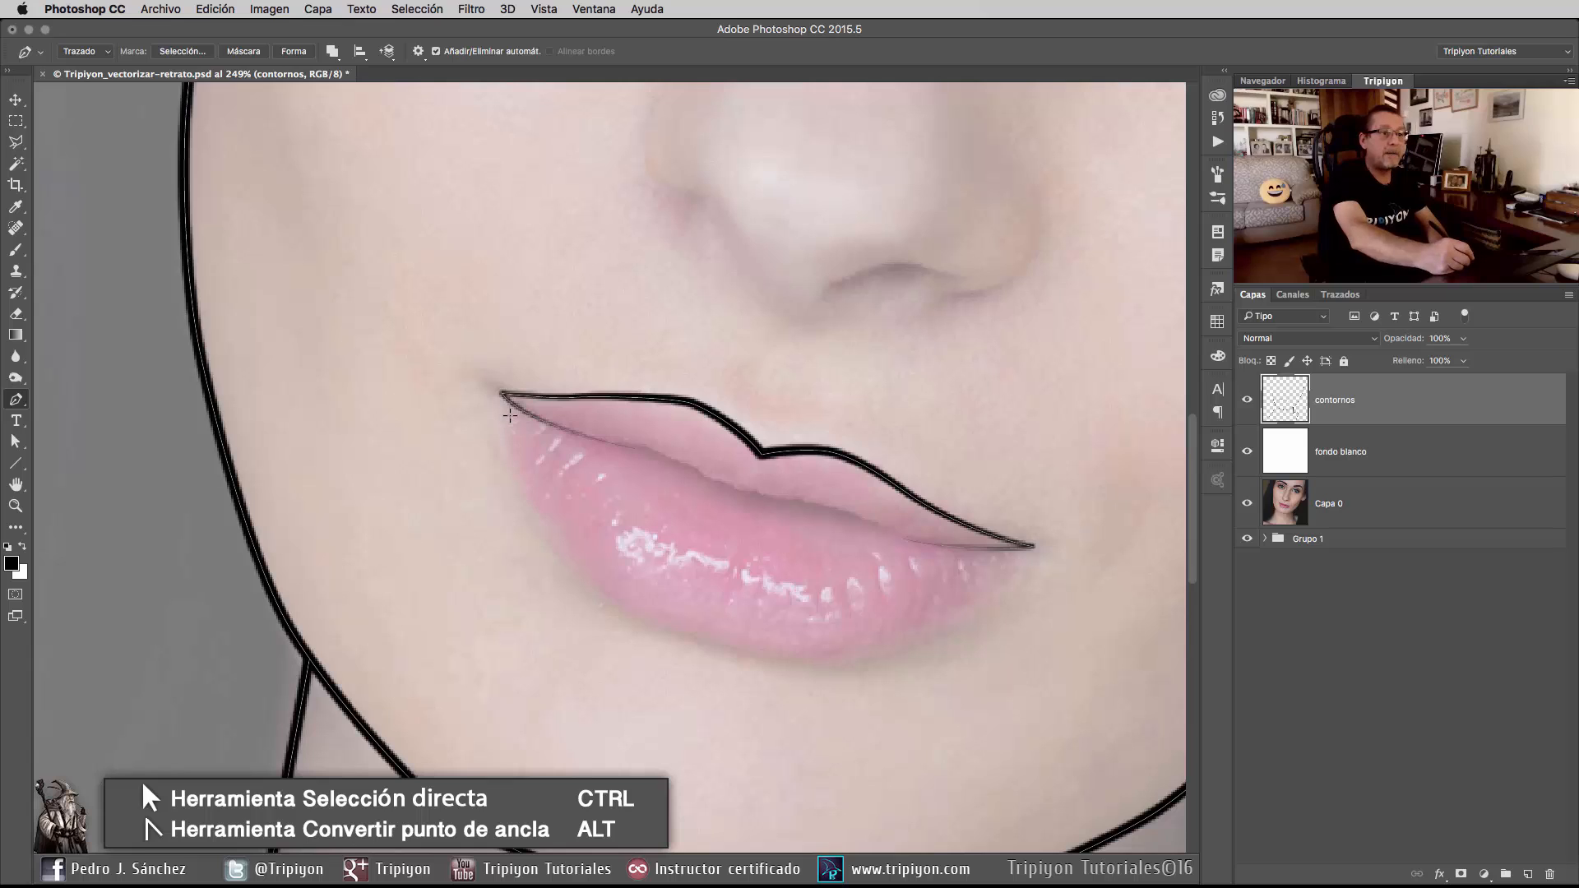
left_click(509, 404)
left_click(595, 596)
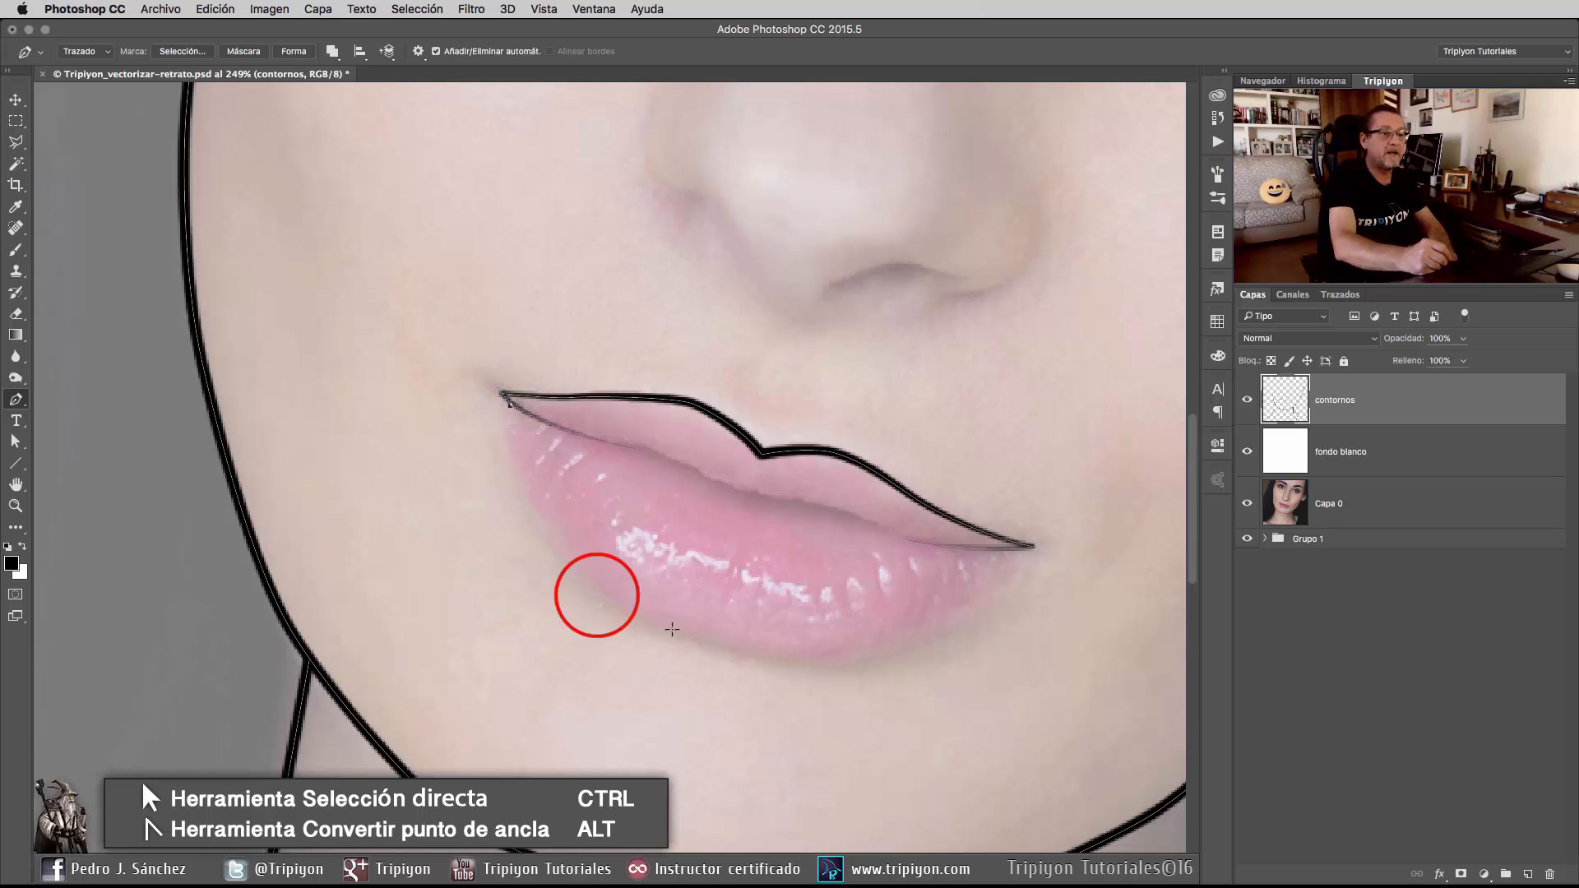
left_click_drag(595, 596, 682, 634)
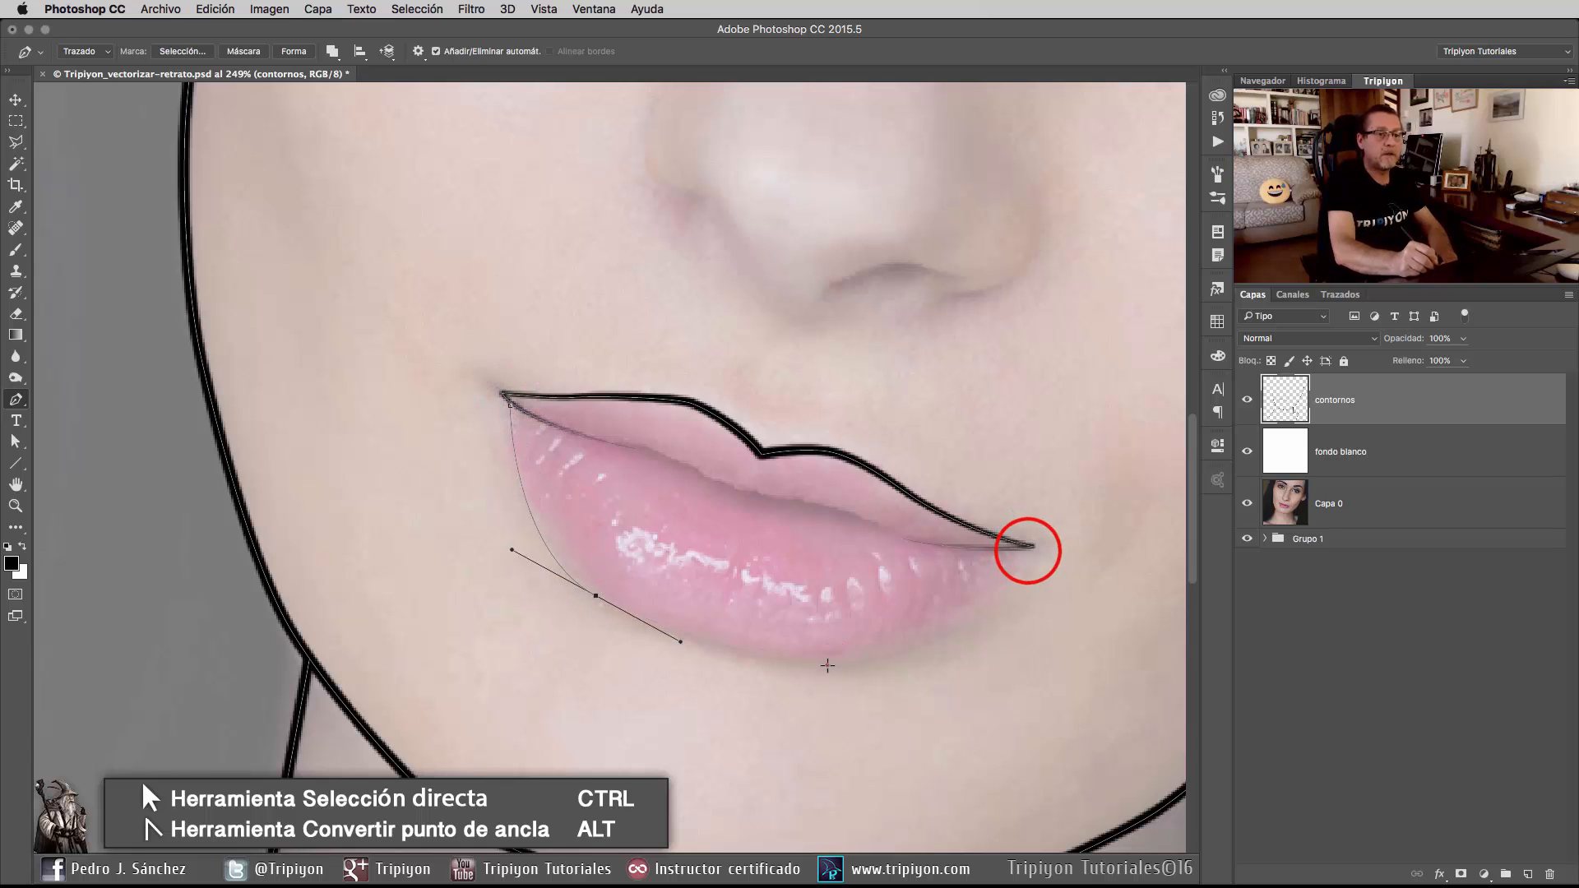
left_click_drag(825, 663, 864, 661)
left_click_drag(1029, 551, 1083, 454)
left_click(1030, 550, "alt")
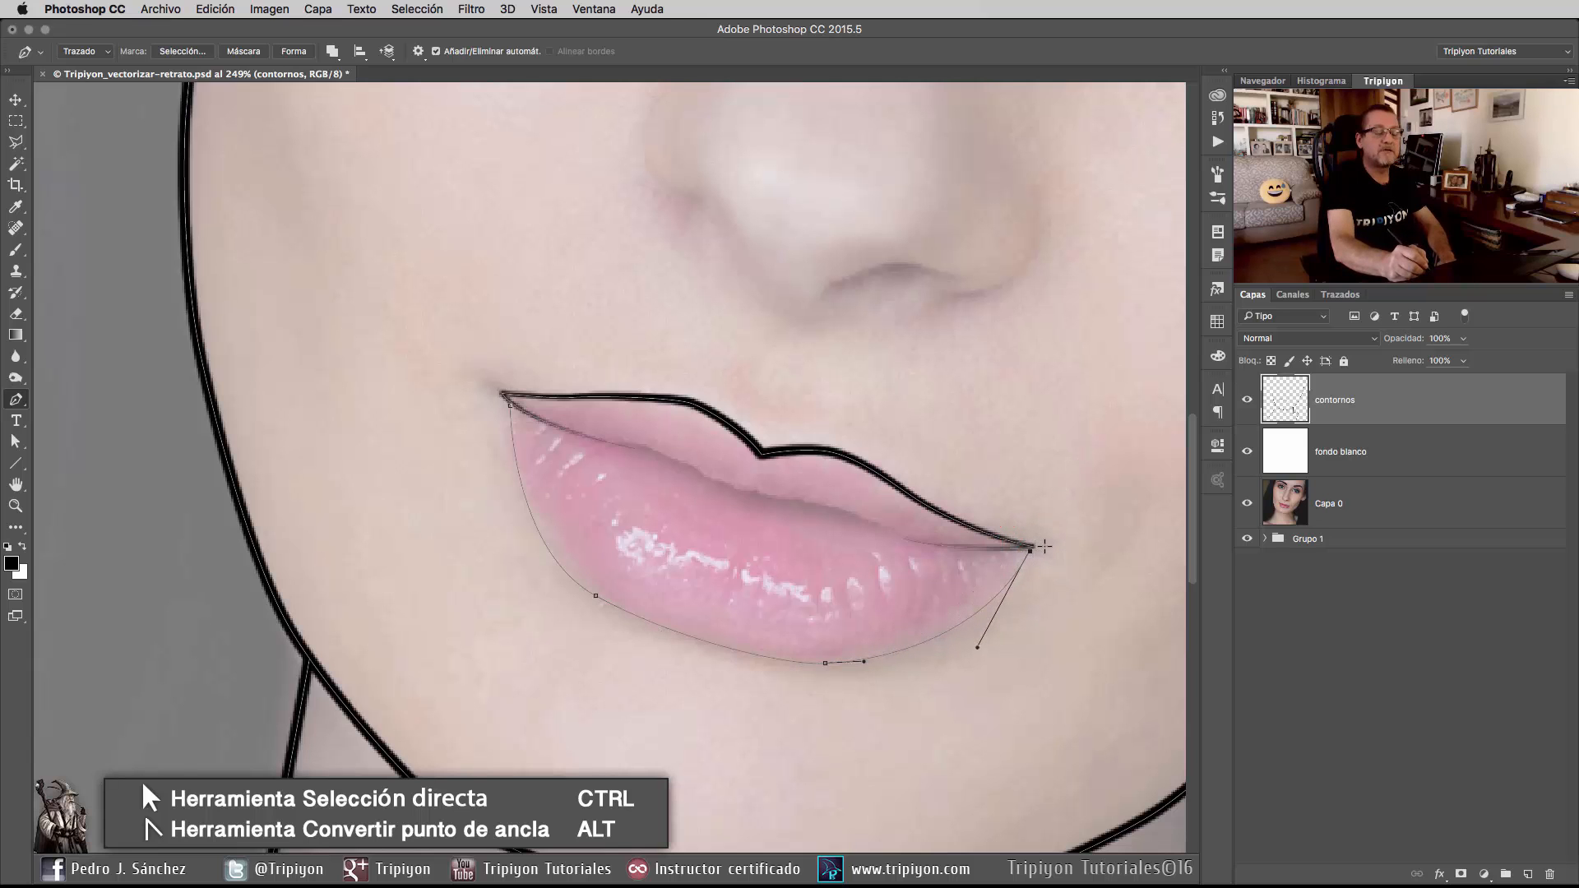
Align the lower lip path's end with the right mouth corner and stroke the subpath with the brush, Simular presión disabled.
scroll(1049, 541, "up", 5)
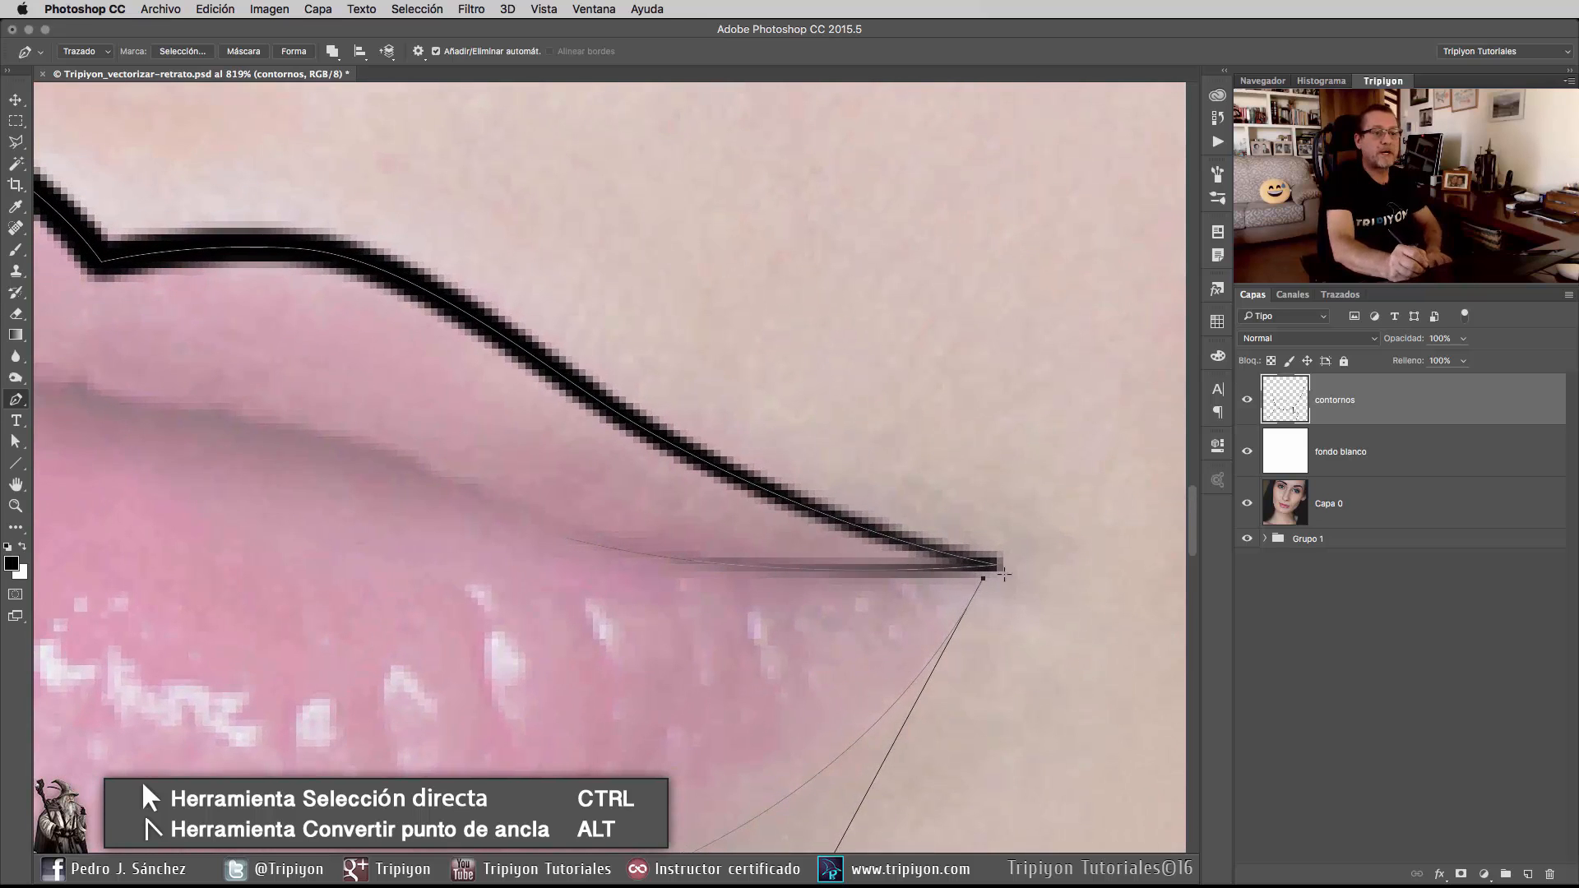
left_click_drag(984, 579, 994, 569)
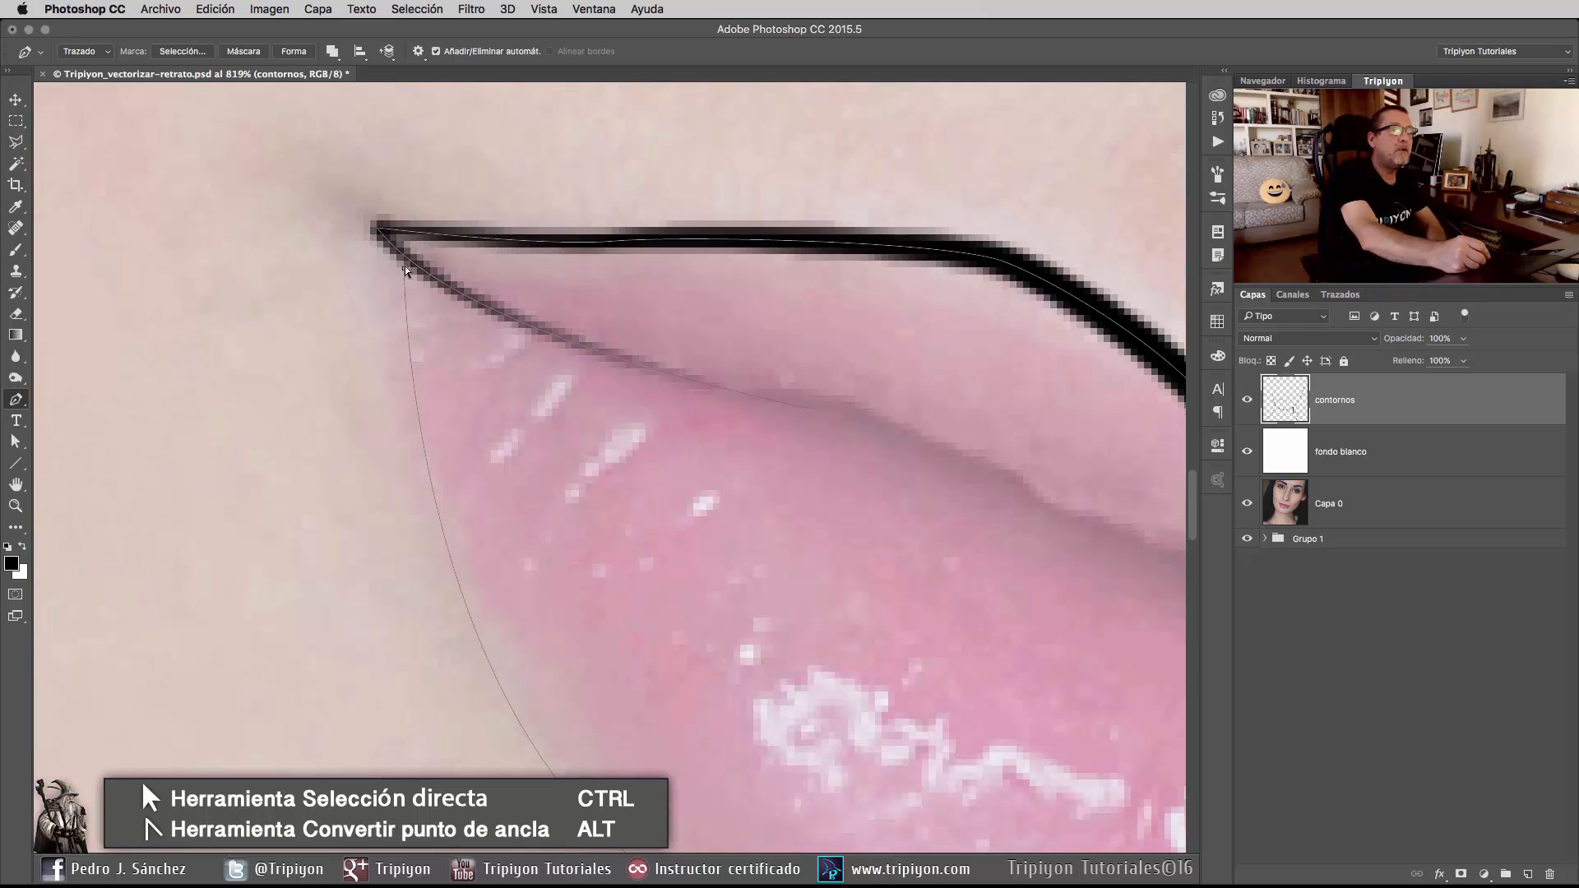
scroll(405, 264, "down", 3)
scroll(740, 559, "down", 2)
right_click(702, 595)
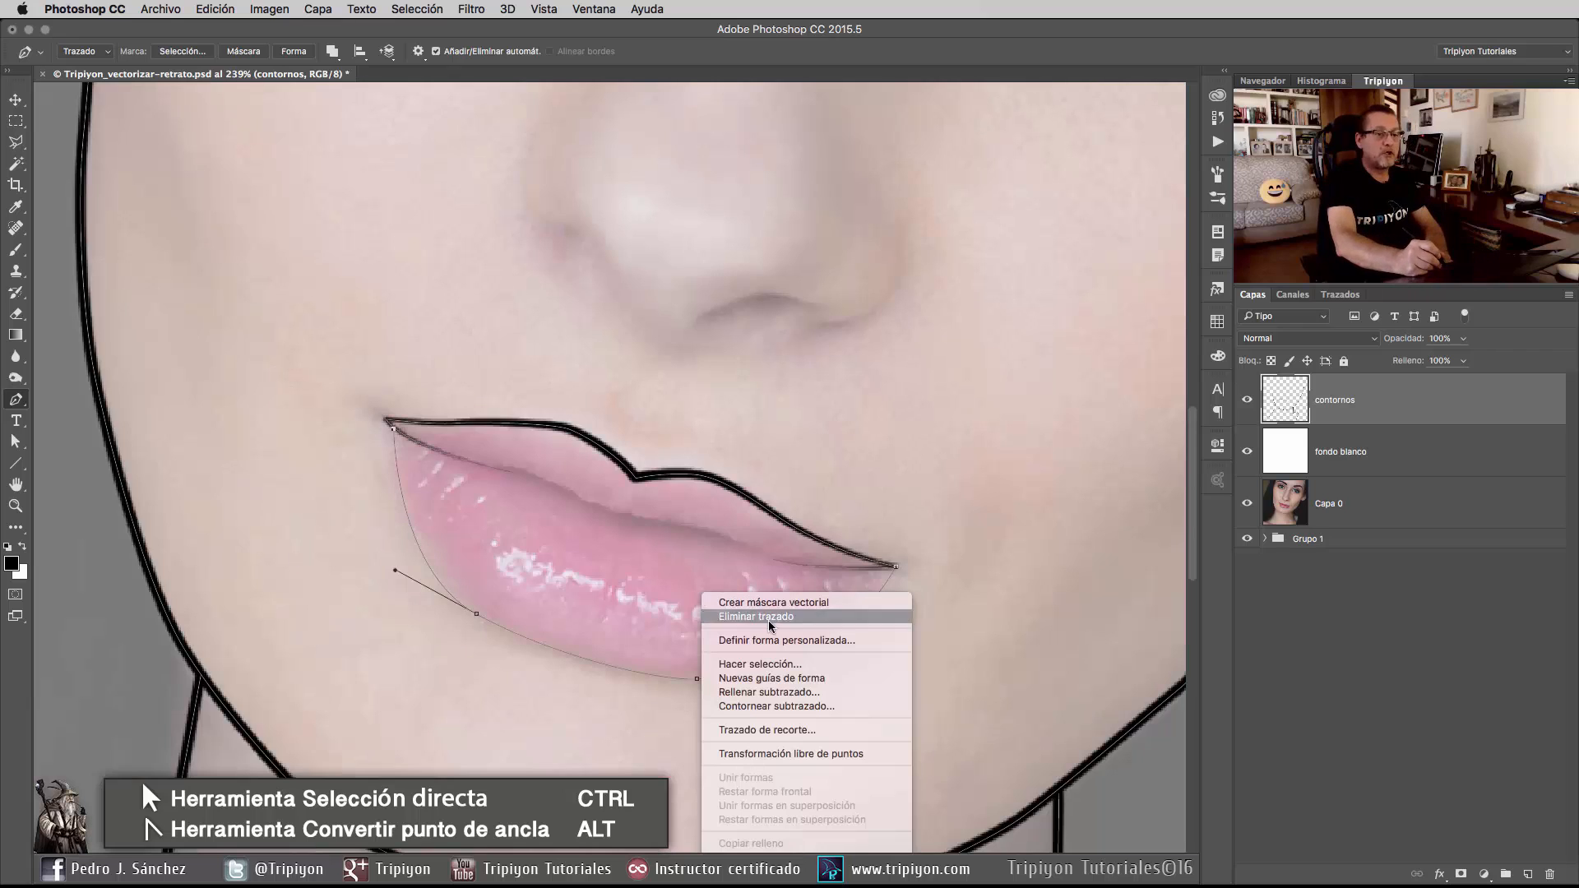
left_click(786, 709)
left_click(498, 452)
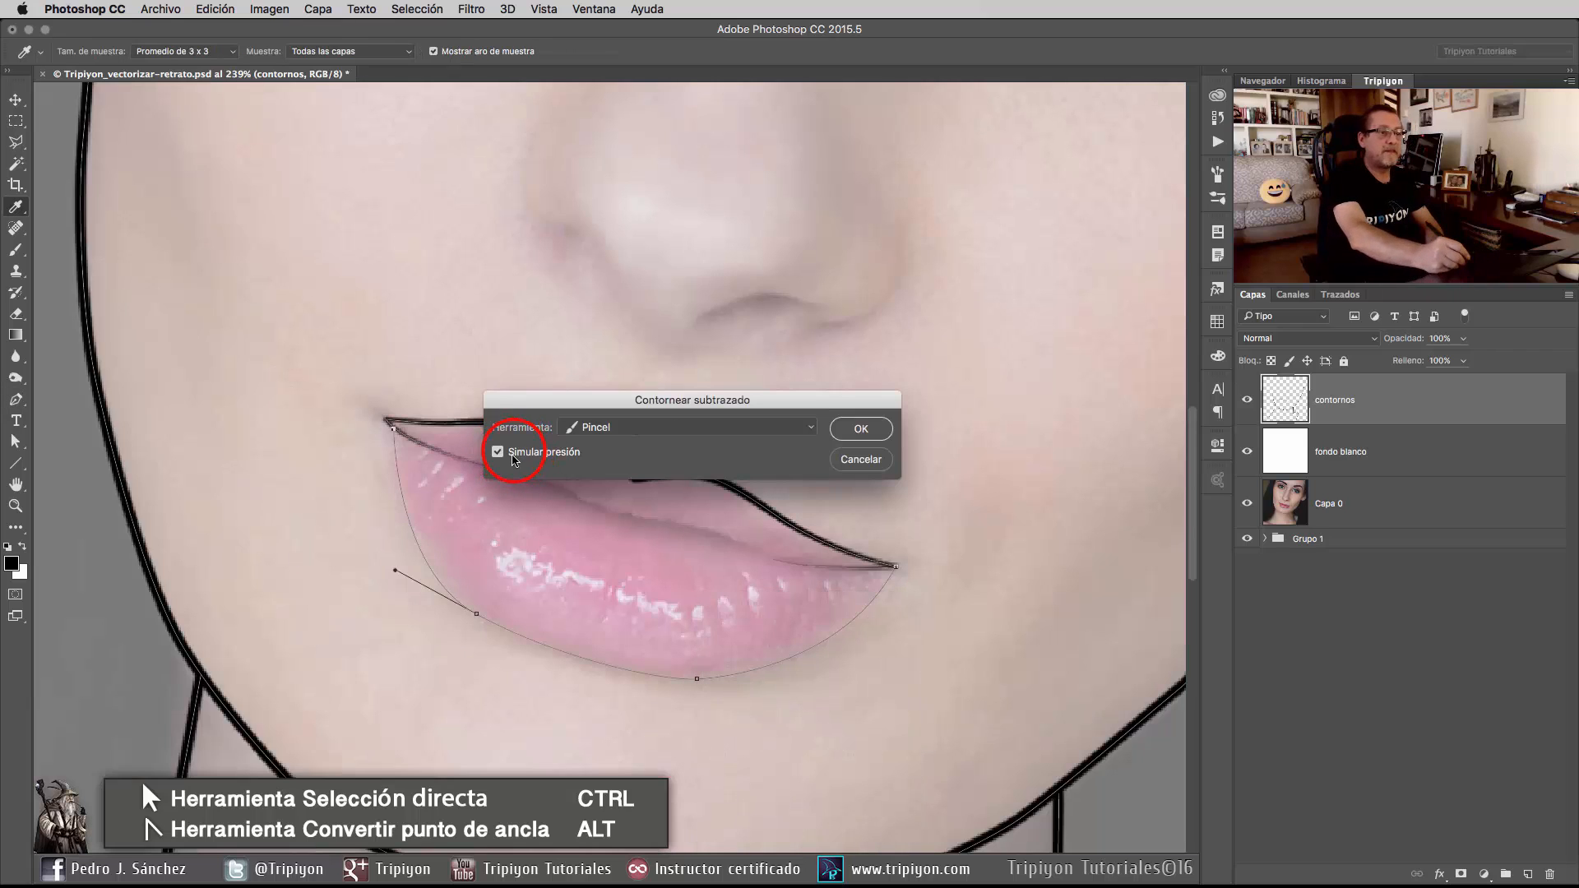
left_click(863, 429)
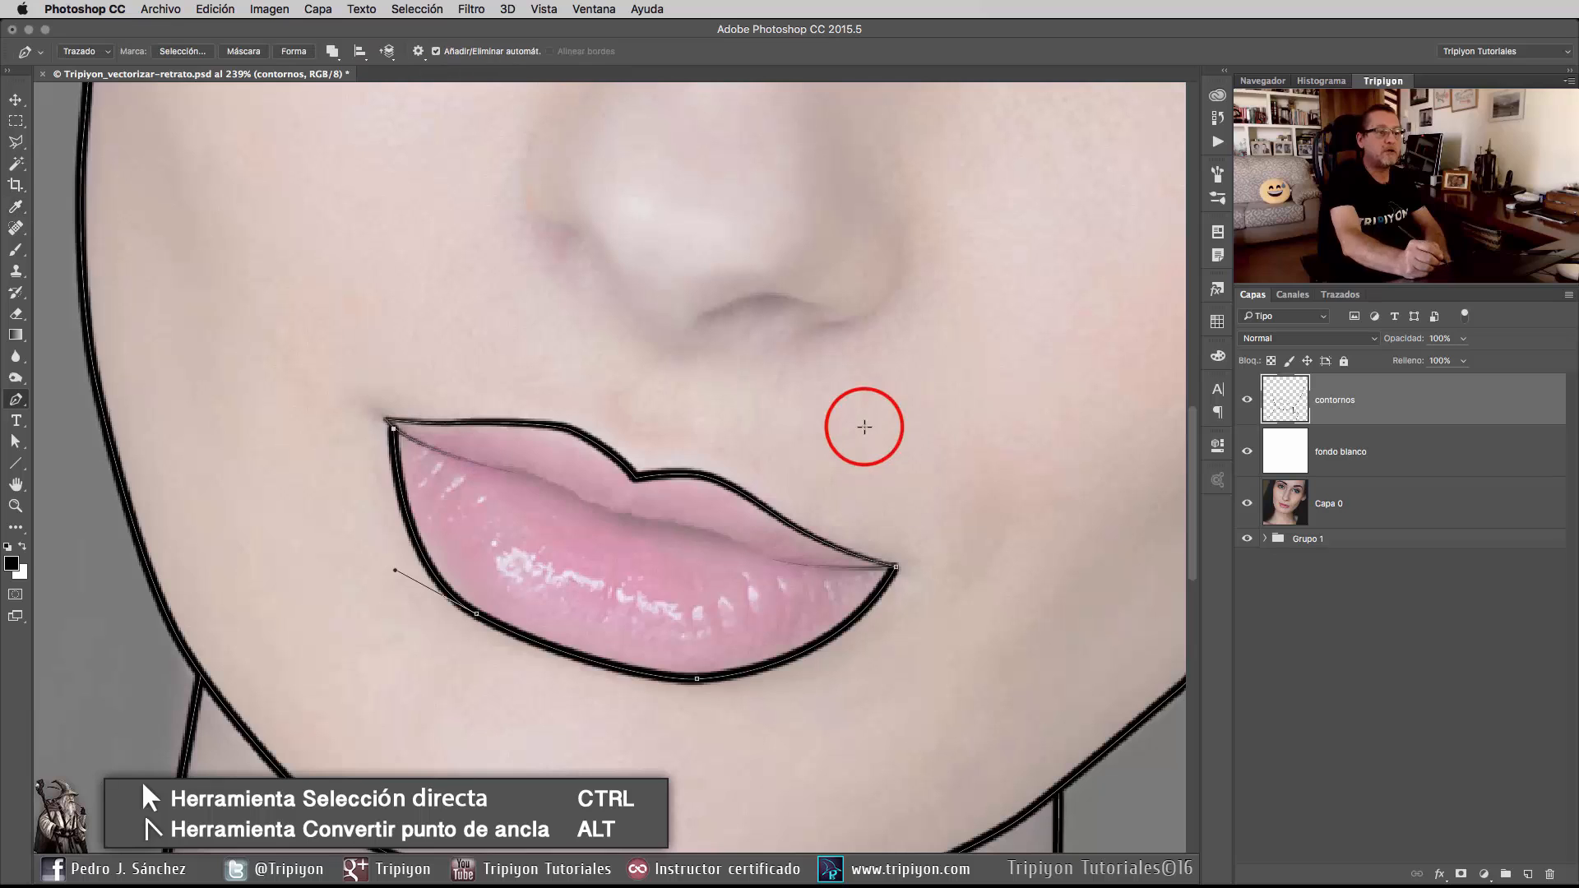
key("Escape")
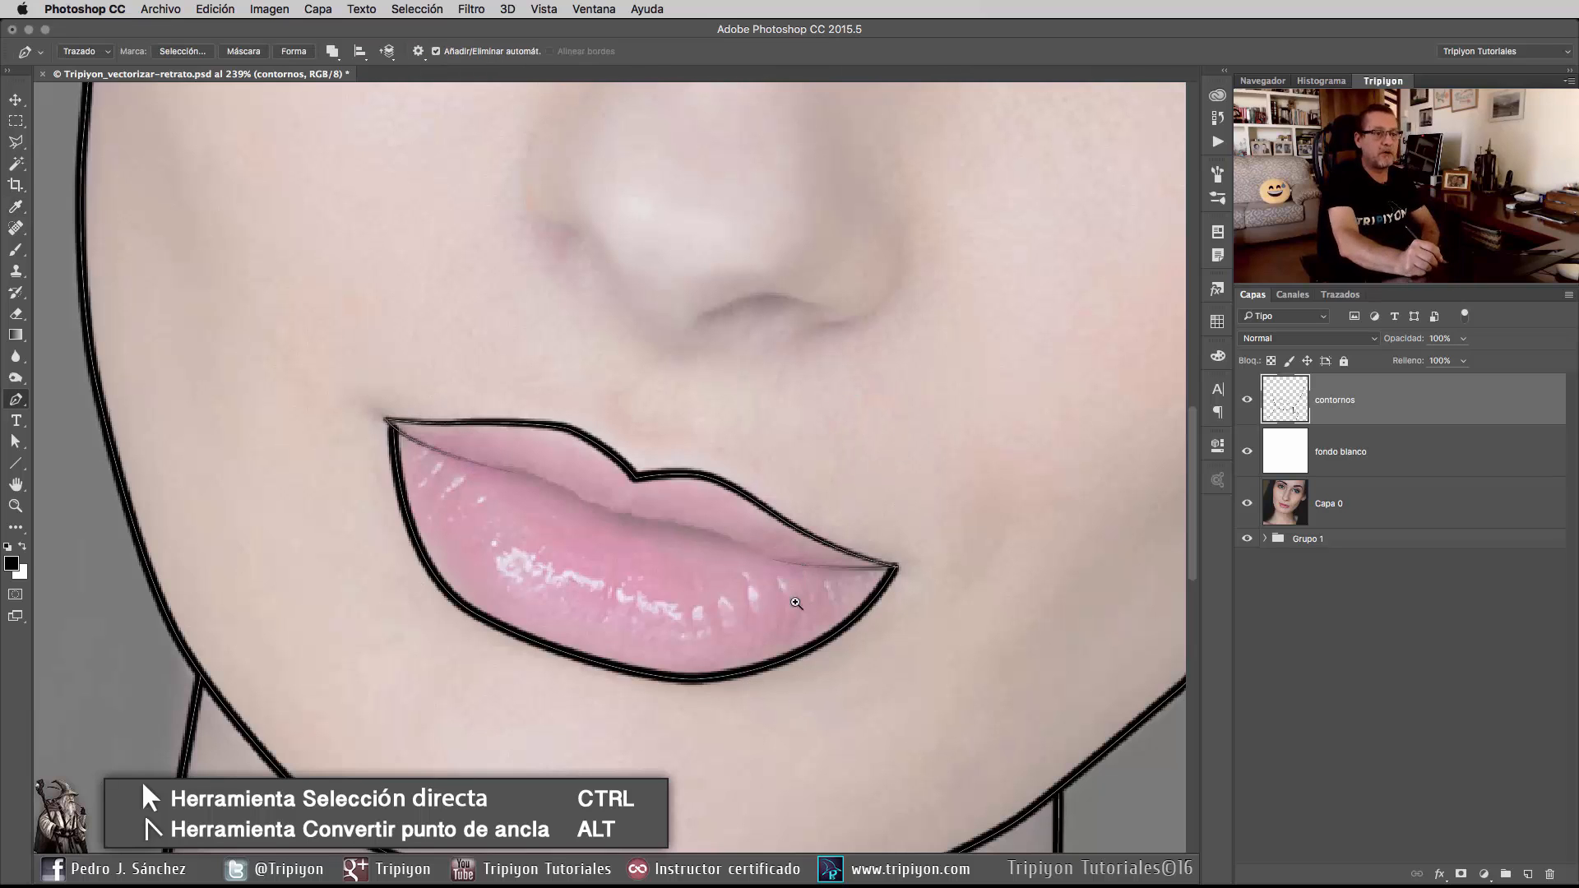
Trace the central part of the dark line between the lips with a four-point Pen path, joining the existing lines at both ends.
scroll(774, 547, "down", 5)
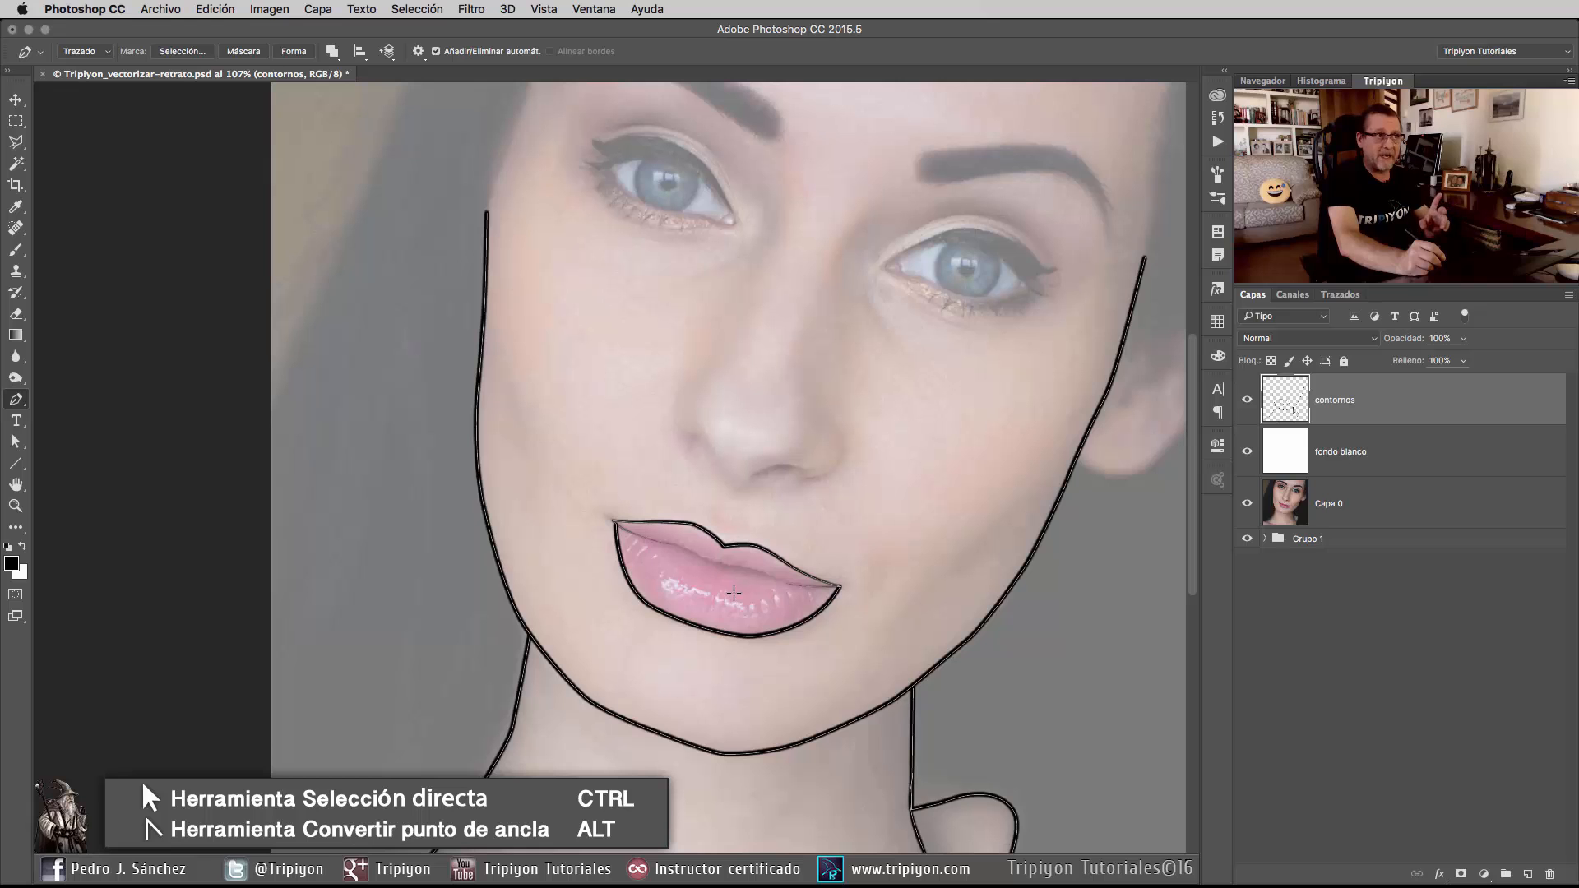
scroll(724, 580, "up", 5)
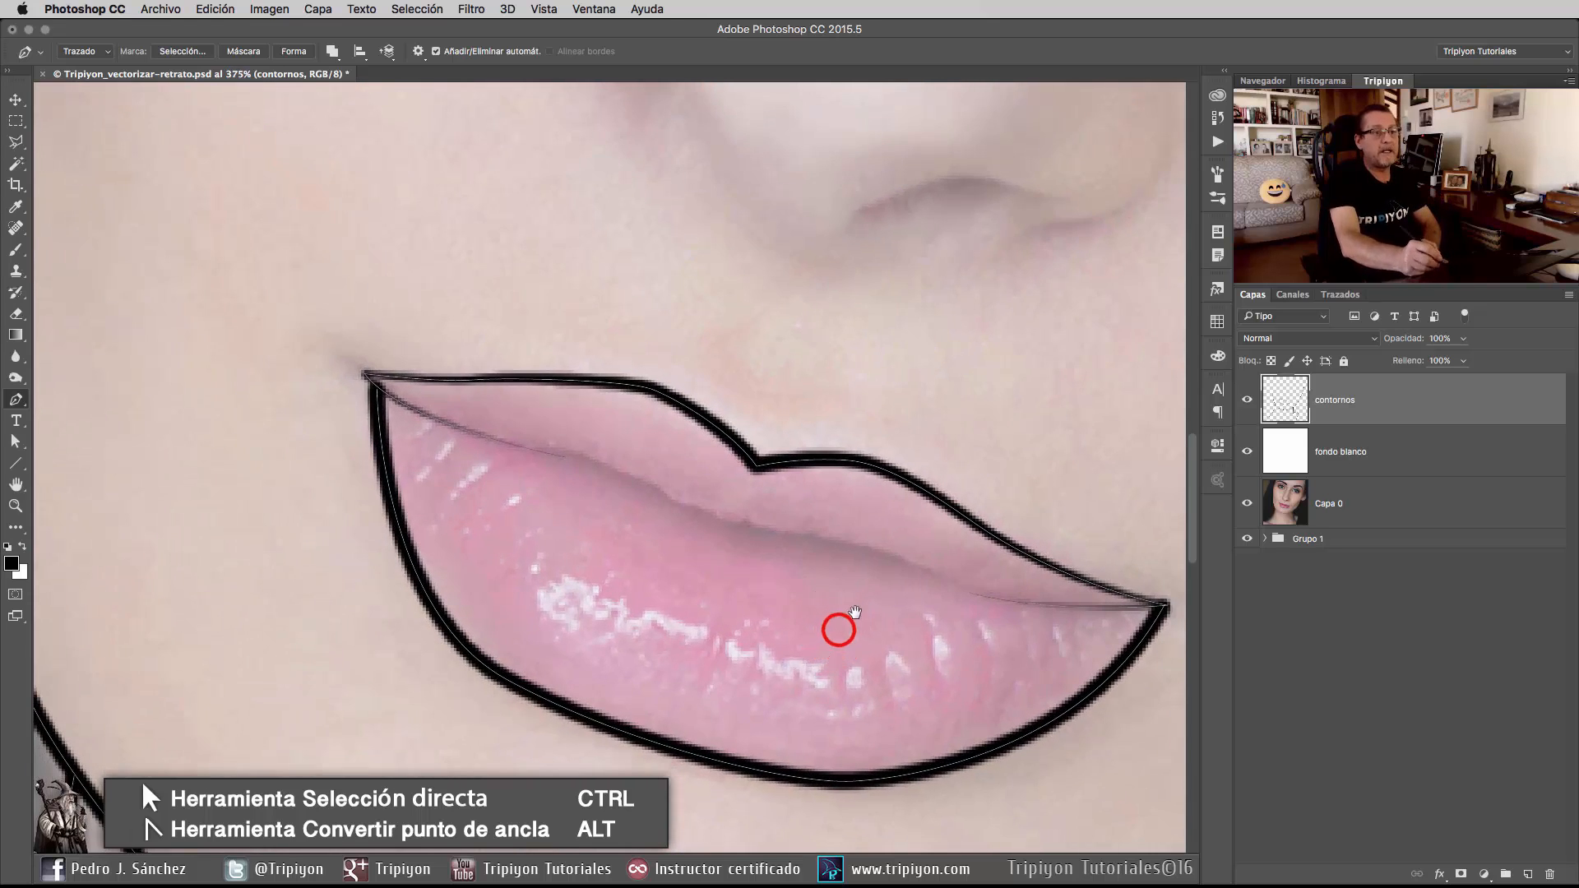
left_click_drag(856, 613, 787, 589)
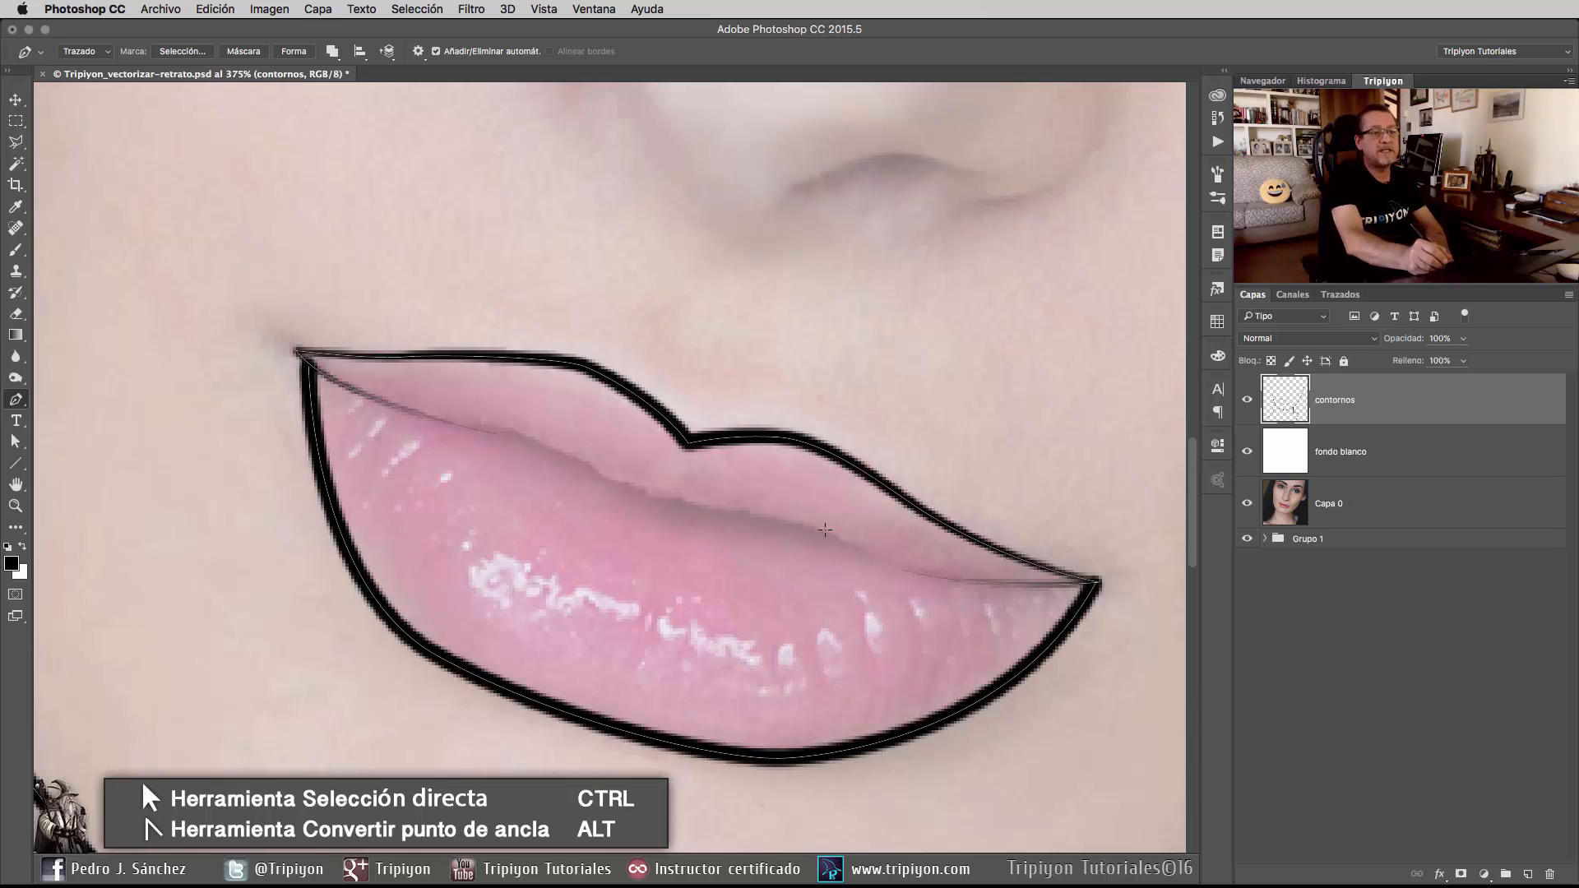
left_click(537, 445)
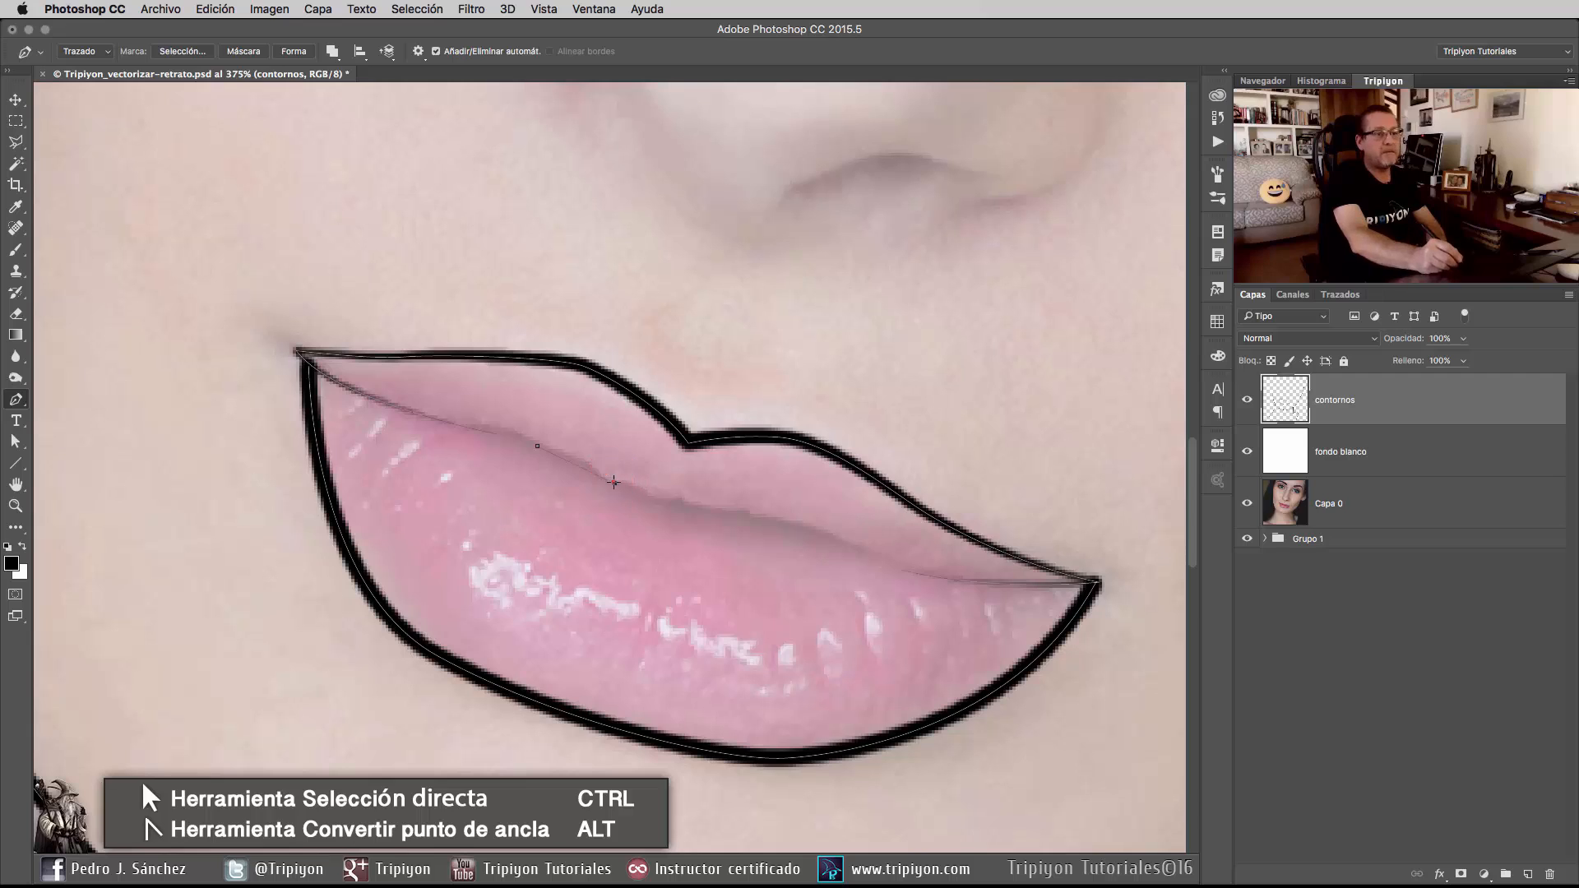
left_click_drag(614, 483, 646, 499)
left_click_drag(737, 517, 774, 524)
left_click_drag(842, 546, 891, 567)
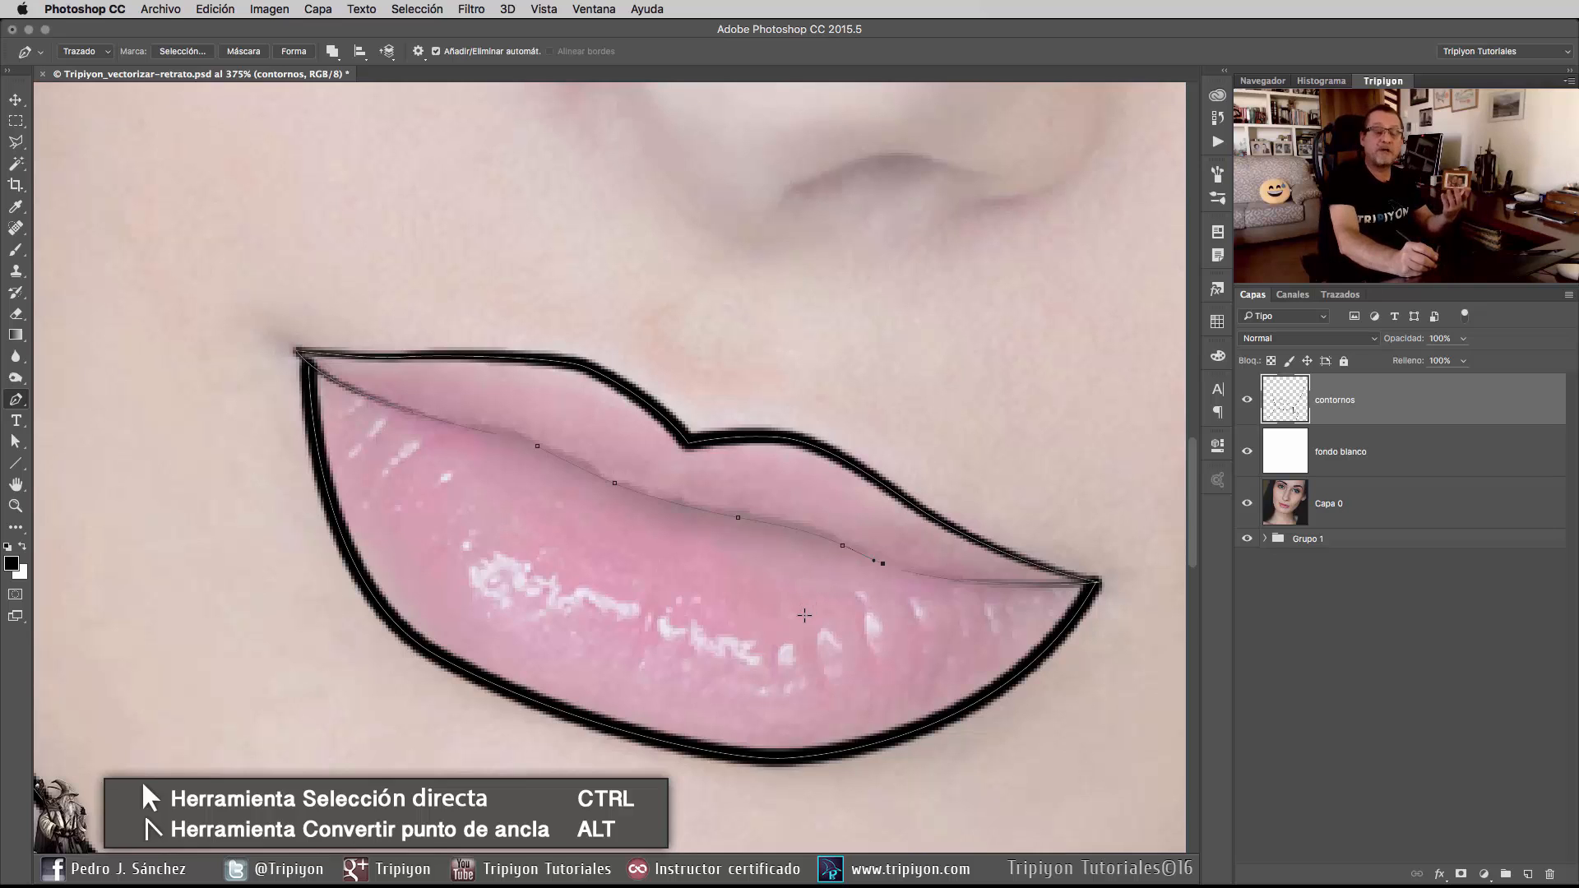
Reduce the brush size to 3 px for the line between the lips.
left_click(15, 249)
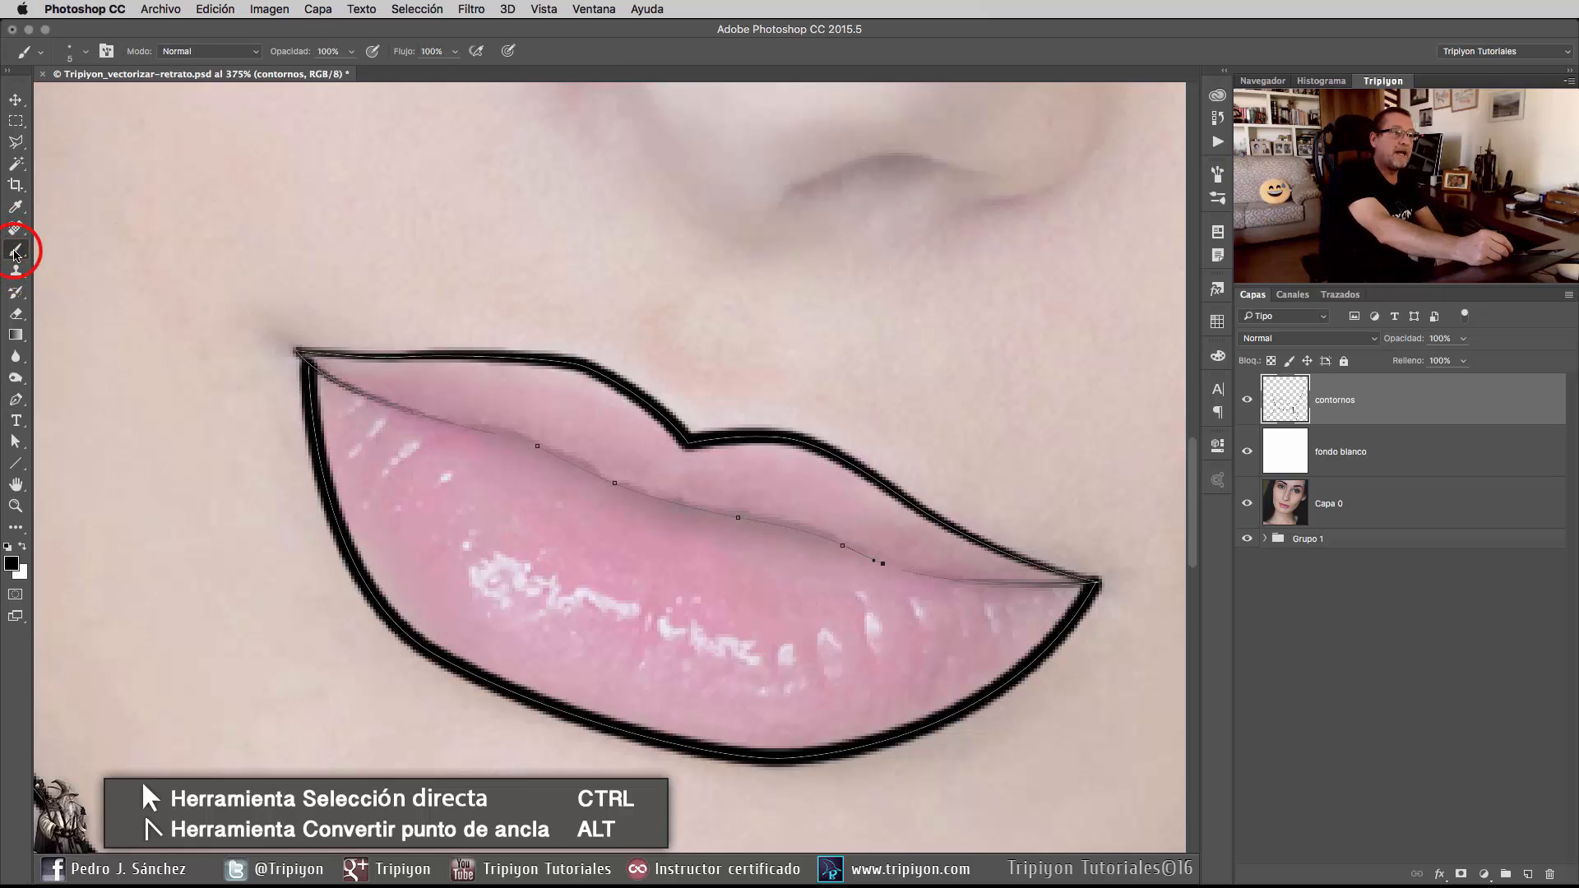
right_click(635, 316)
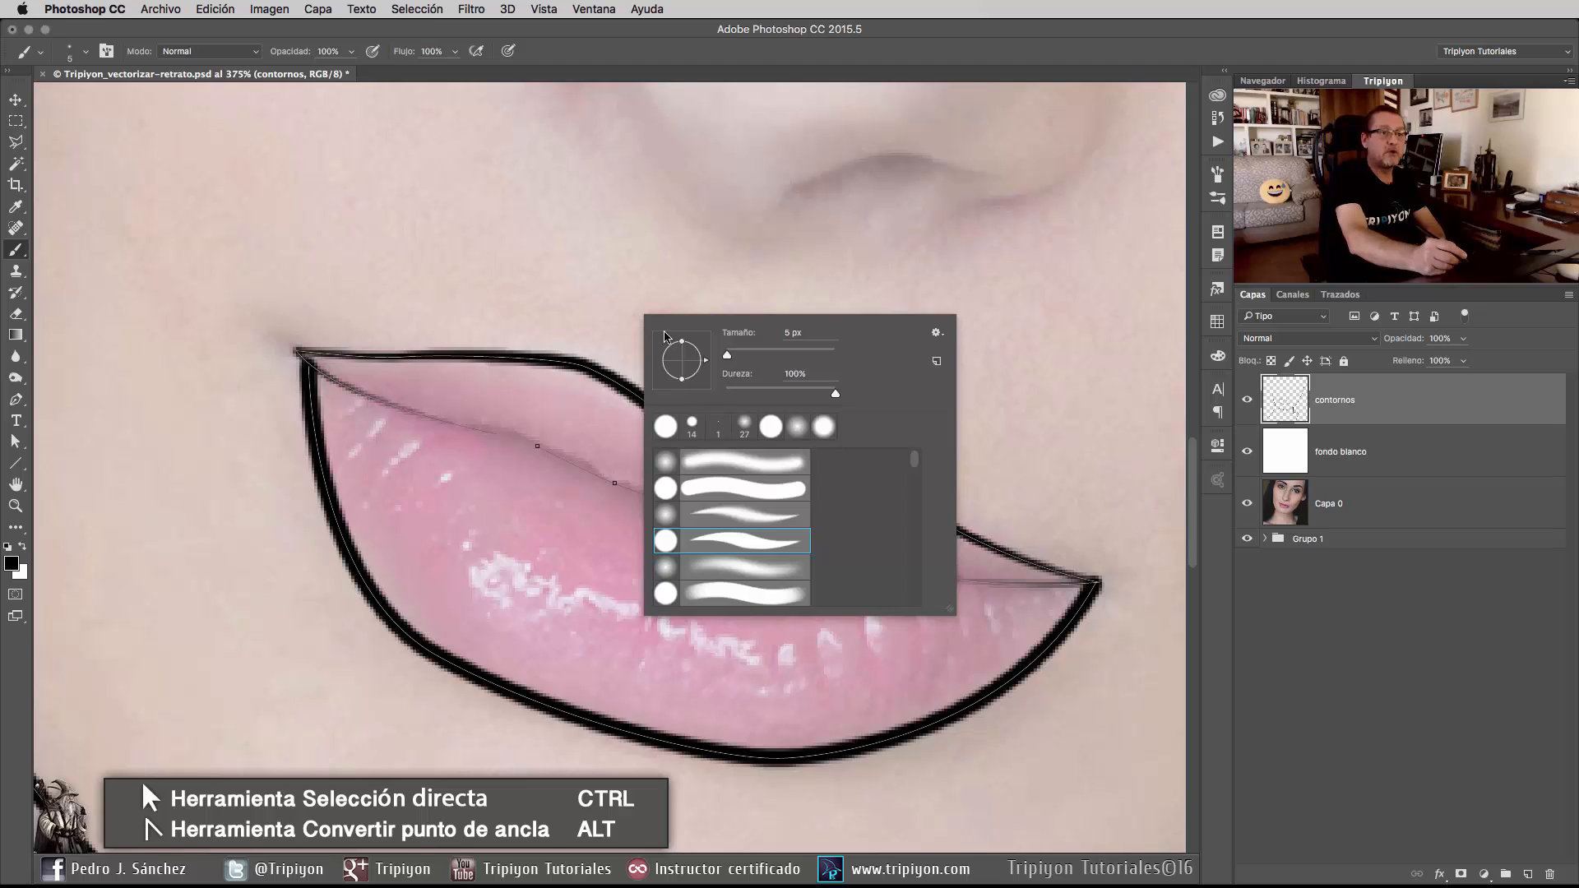
double_click(781, 333)
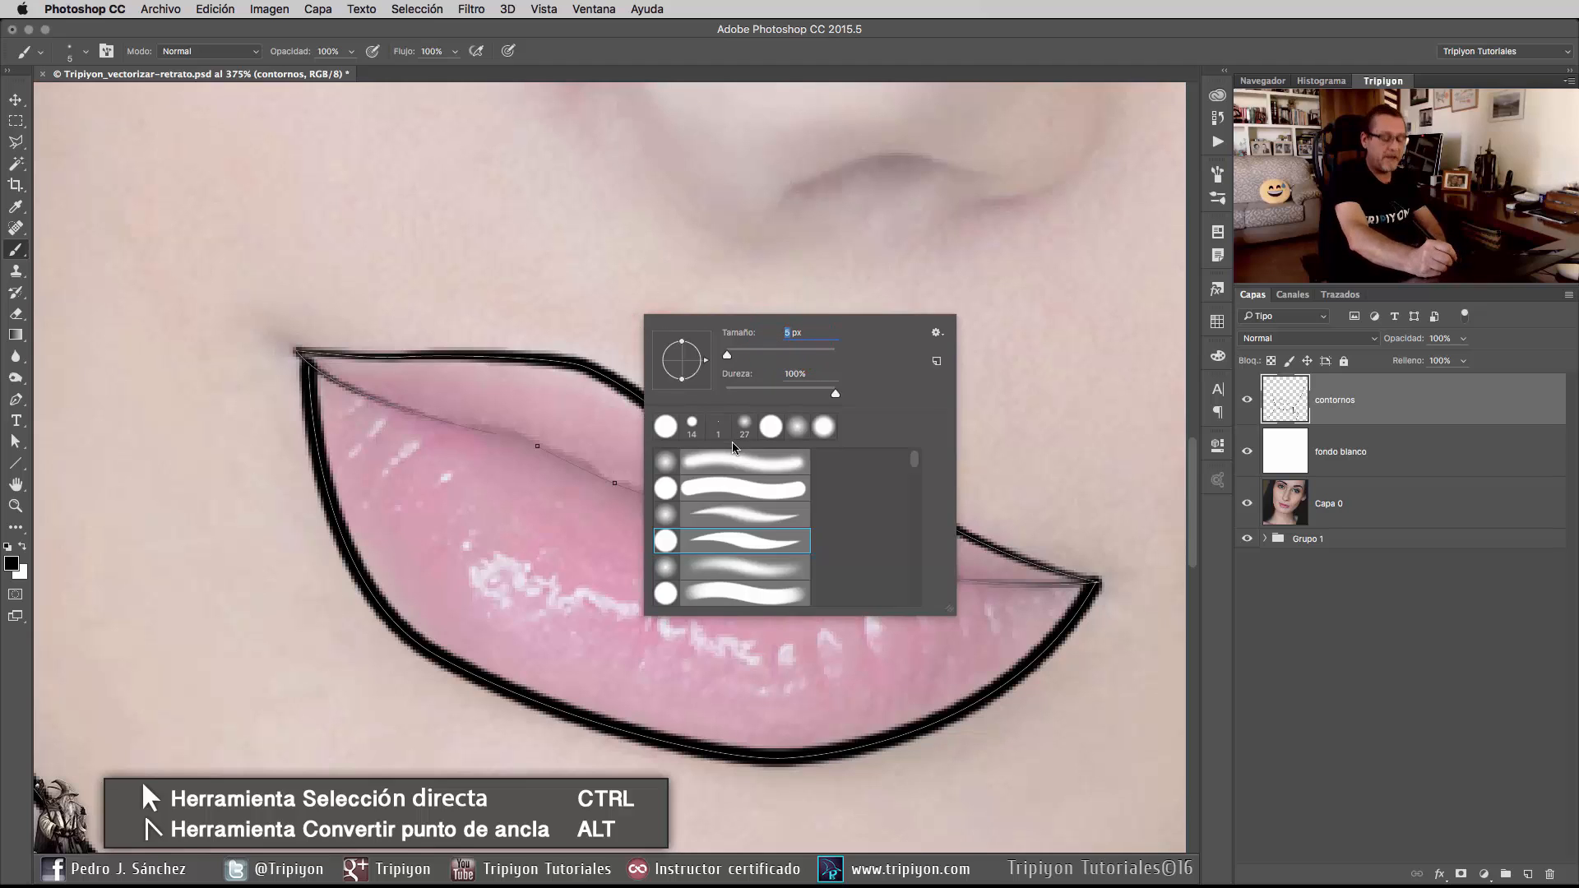
type("3")
left_click(825, 39)
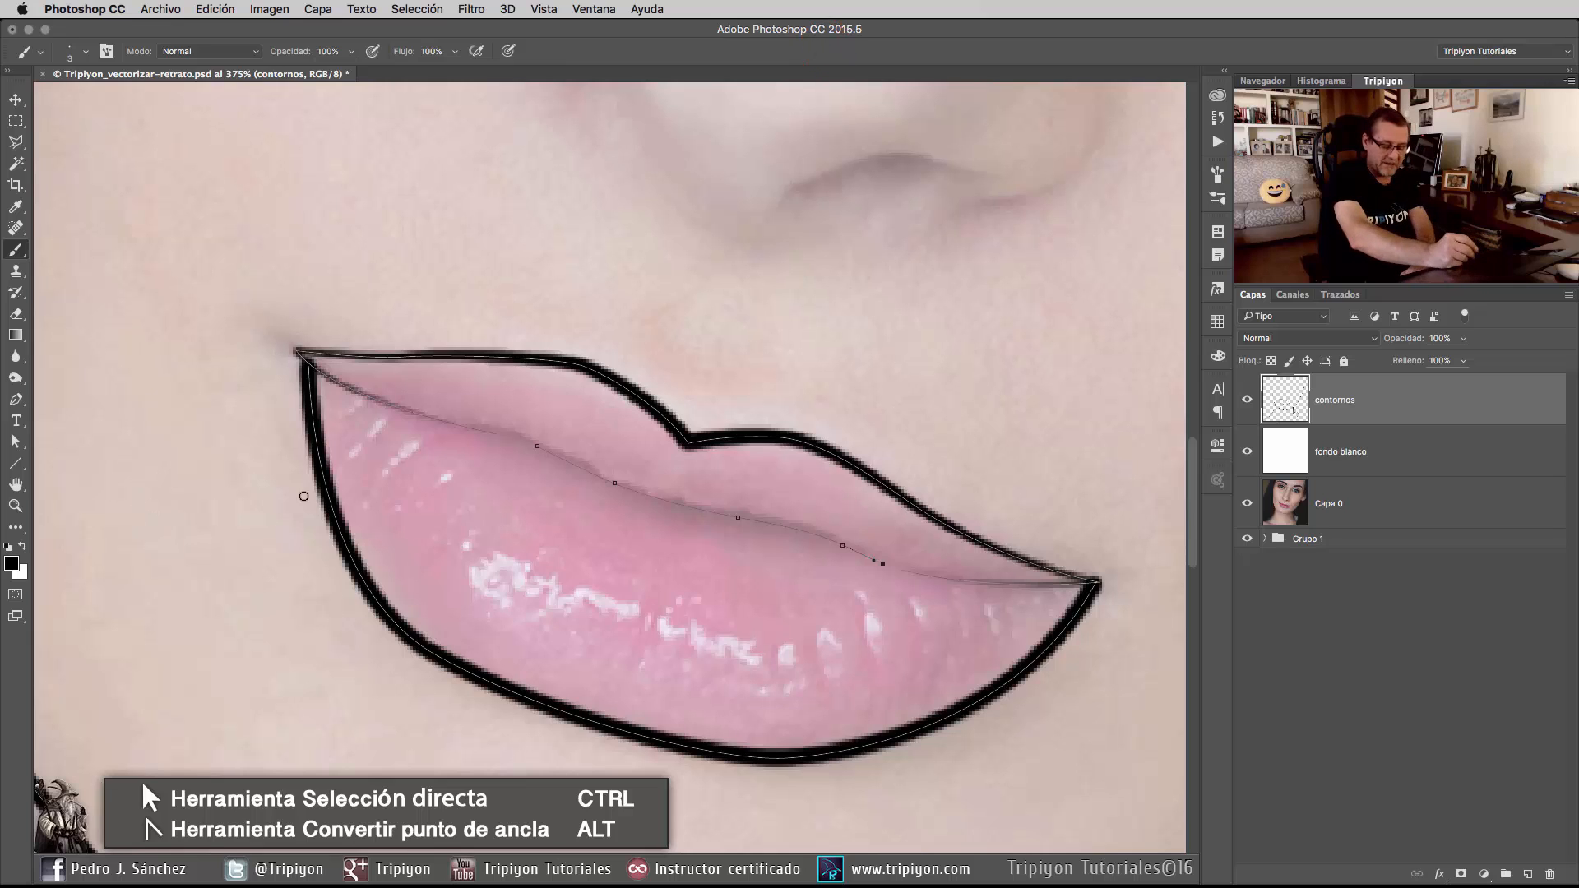
Stroke the mouth line subpath with the brush, with Simular presión enabled.
key("p")
right_click(836, 620)
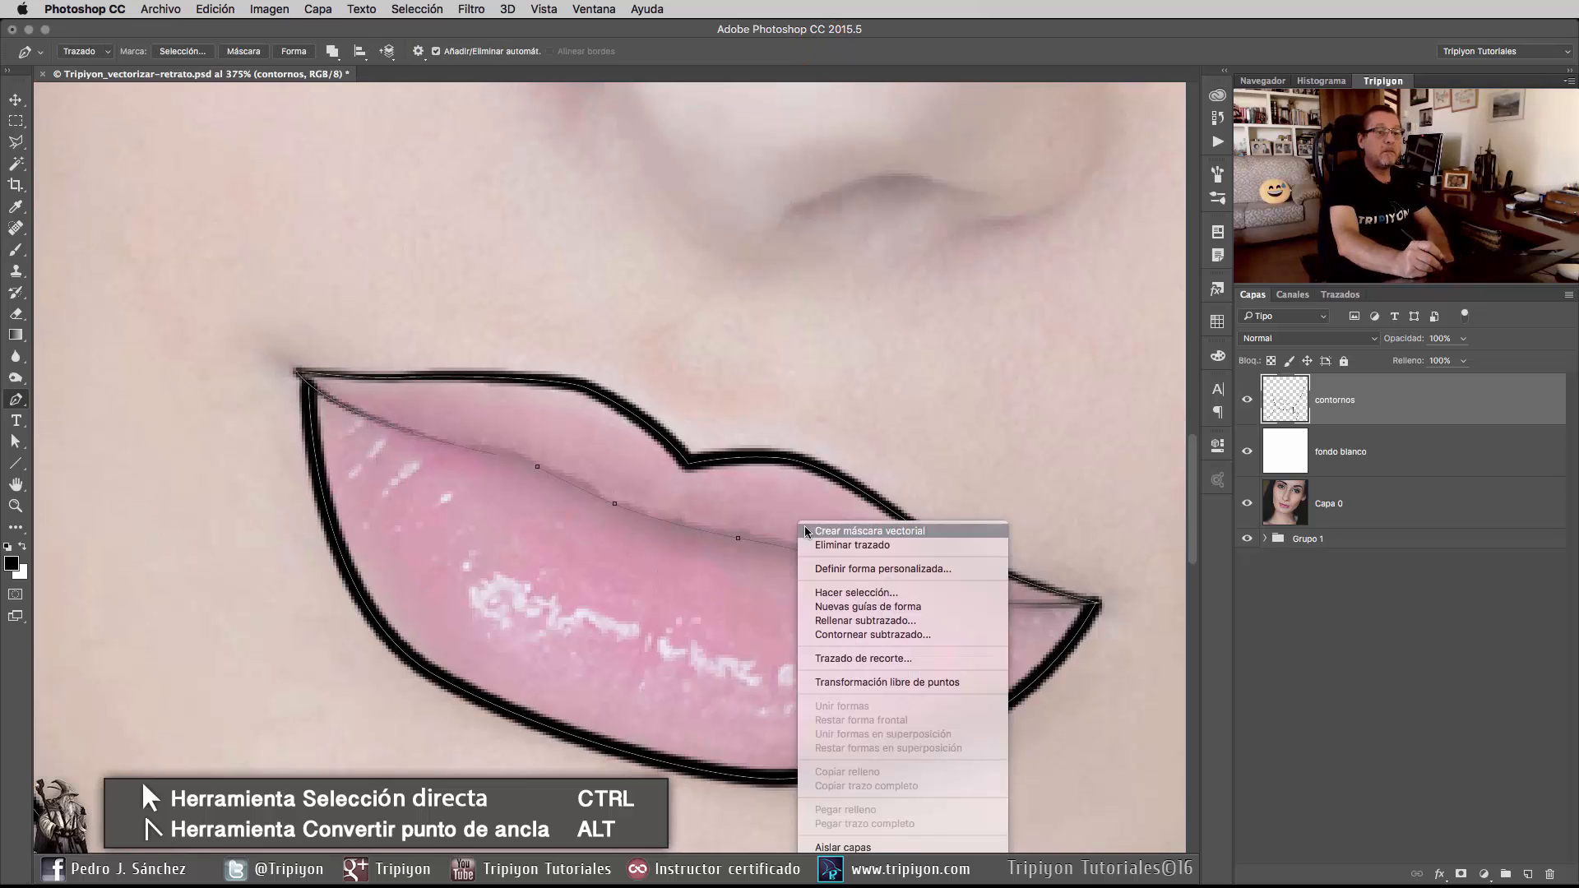
left_click(911, 632)
left_click(513, 453)
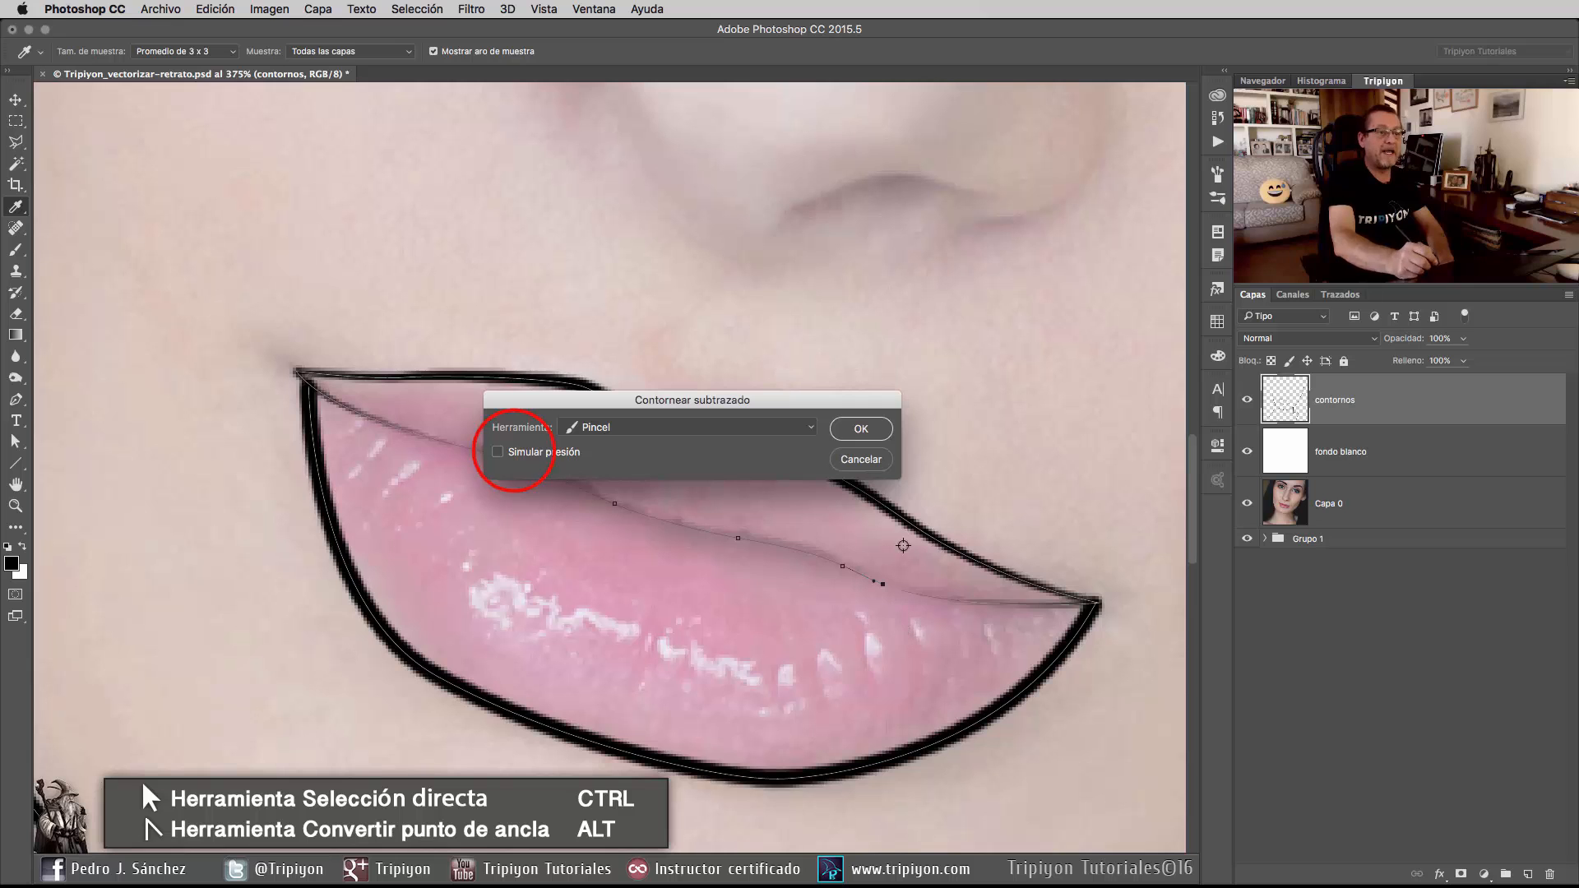
left_click(861, 428)
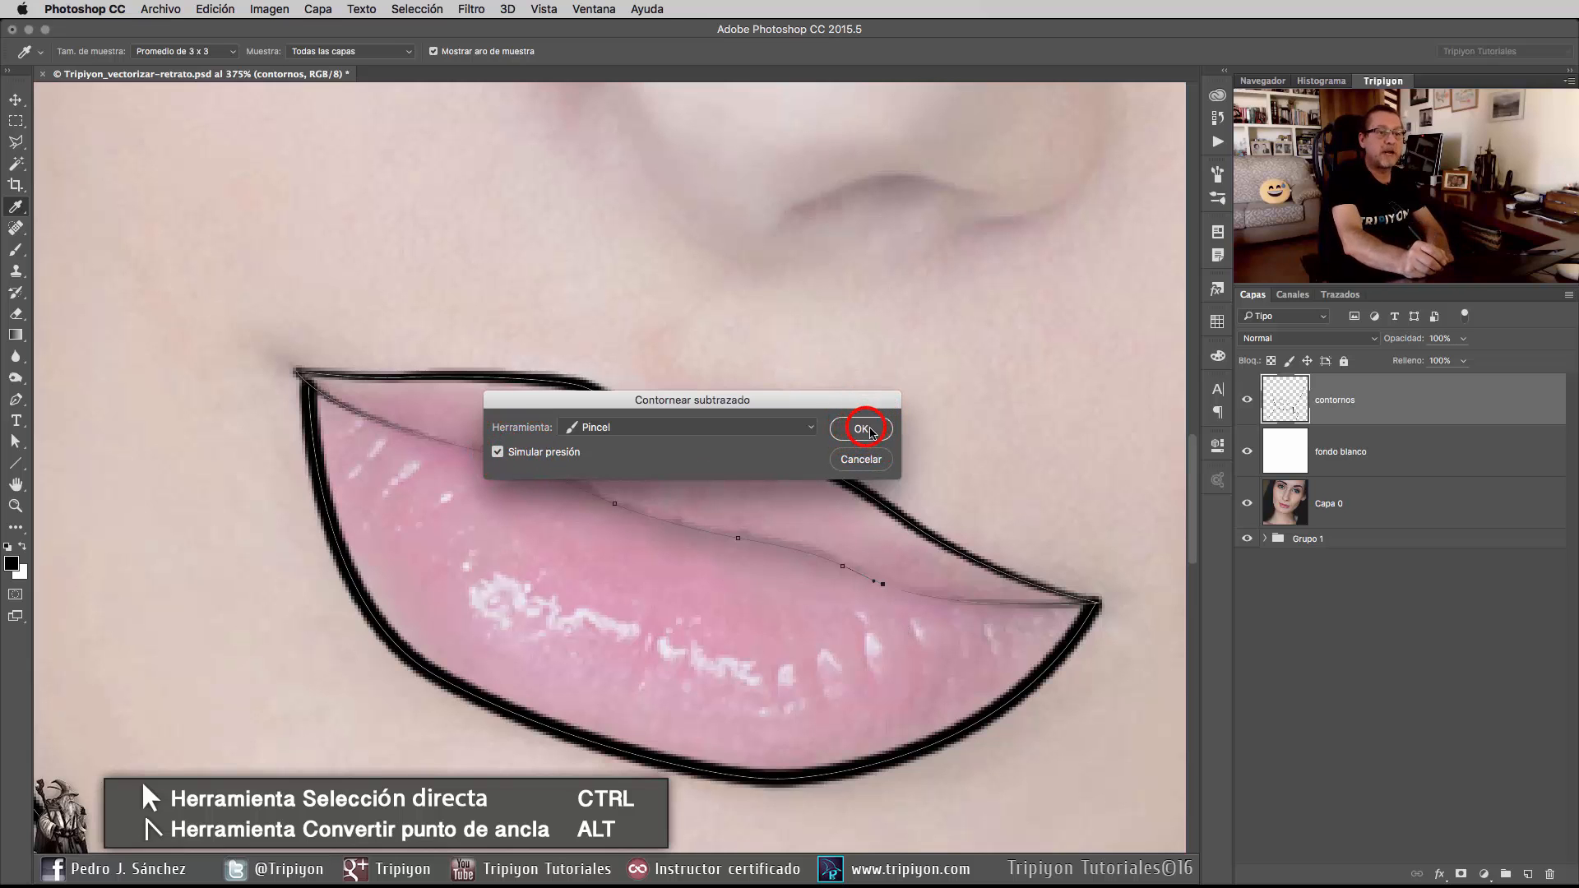
Examine the stroked contours of the lips, nose, eyes, ear, jaw and neck up close and across the whole portrait.
left_click_drag(835, 663, 758, 674)
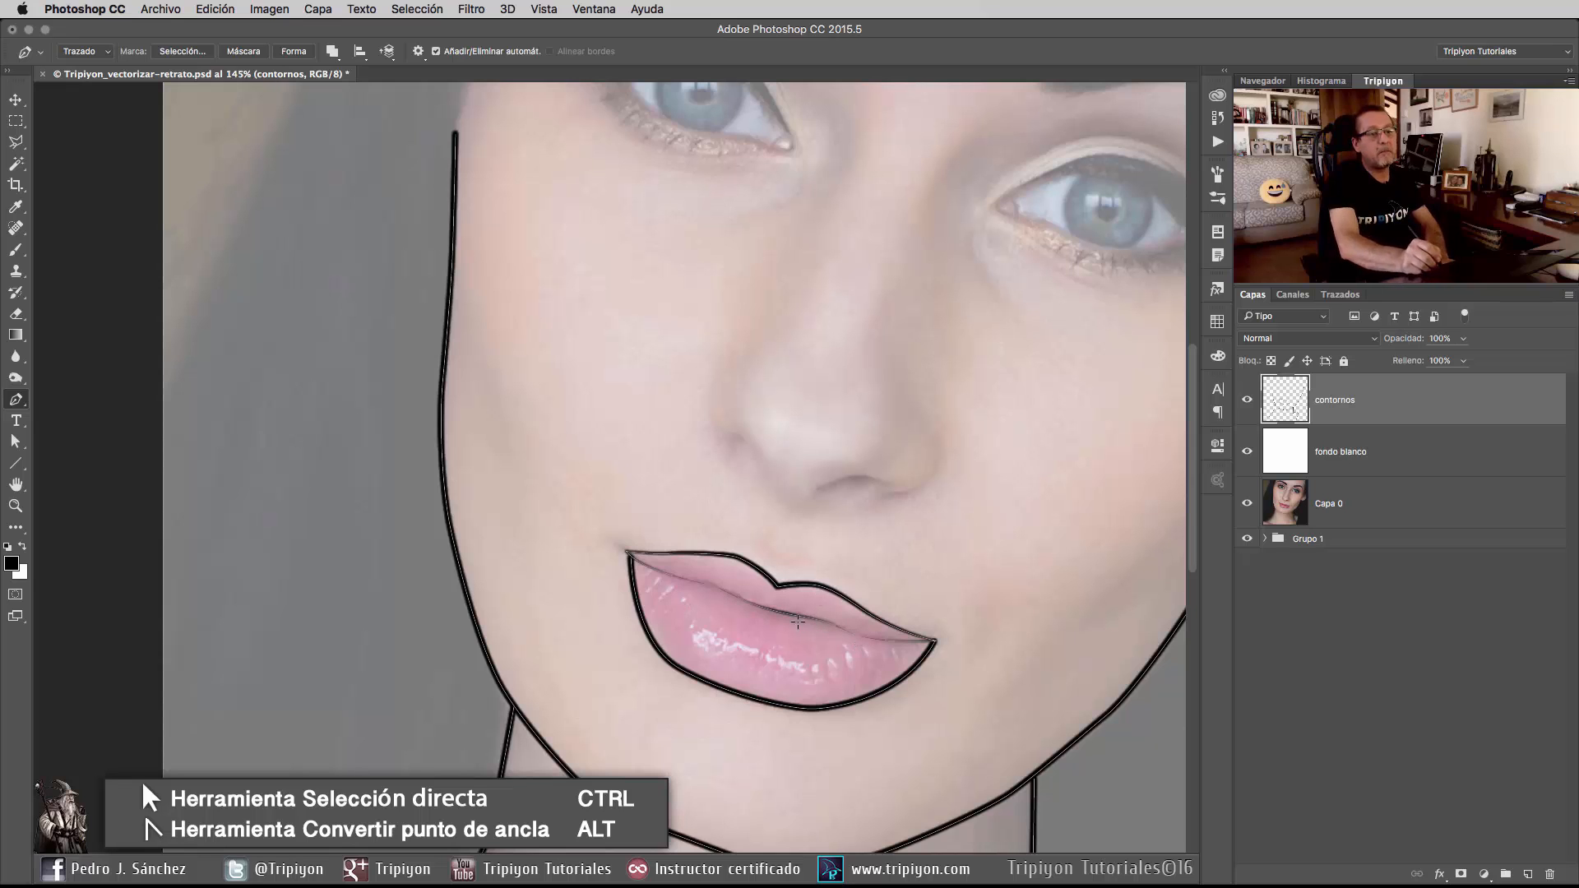
left_click_drag(864, 705, 803, 603)
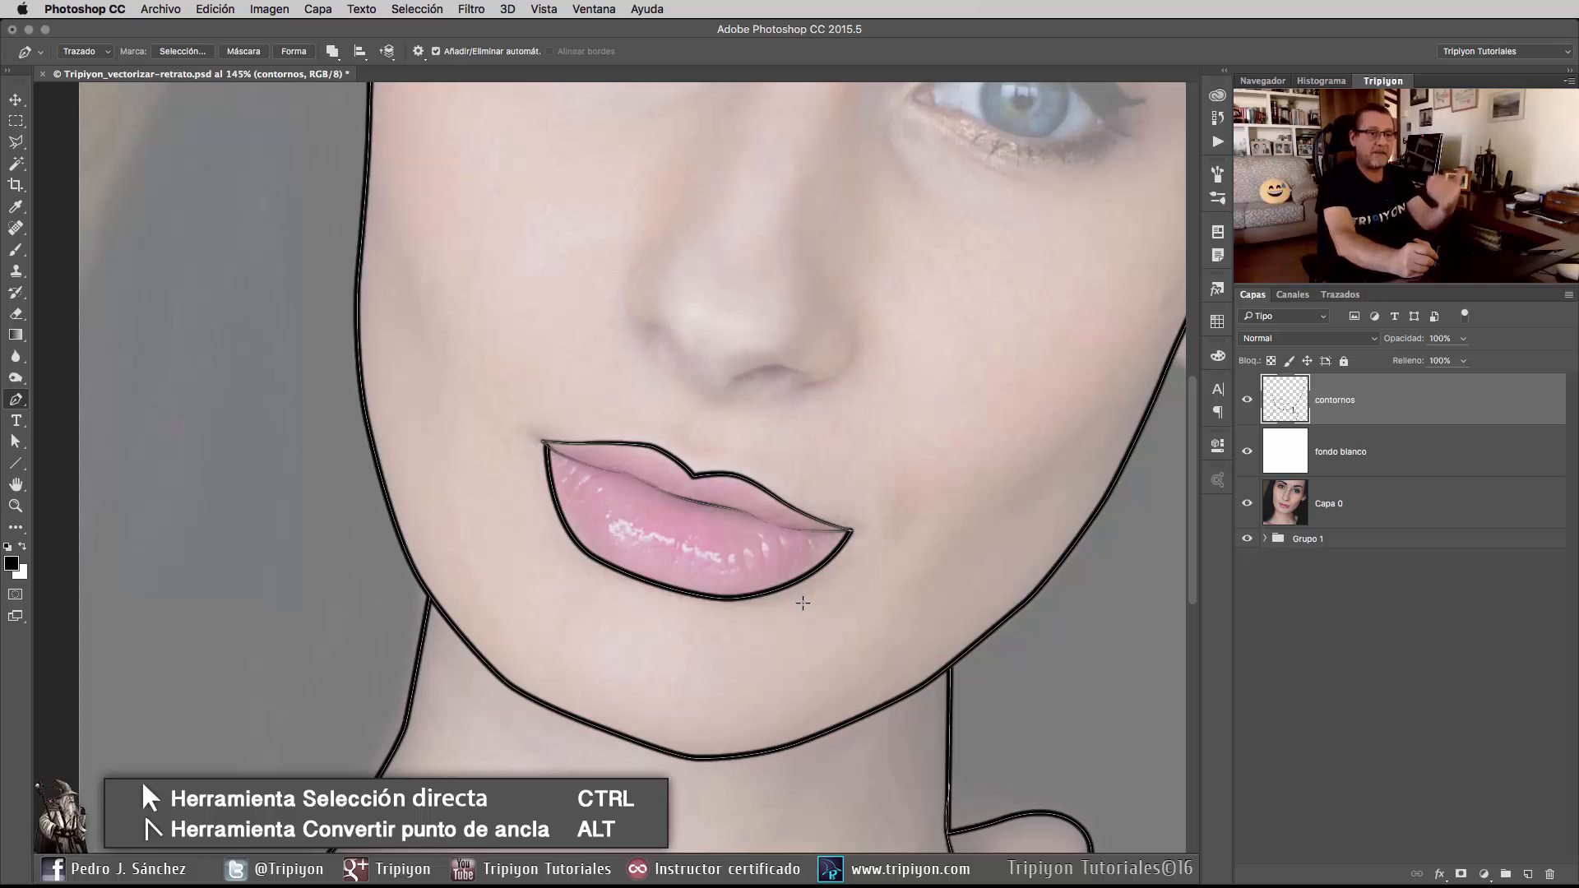
left_click_drag(868, 611, 815, 632)
left_click_drag(949, 667, 833, 660)
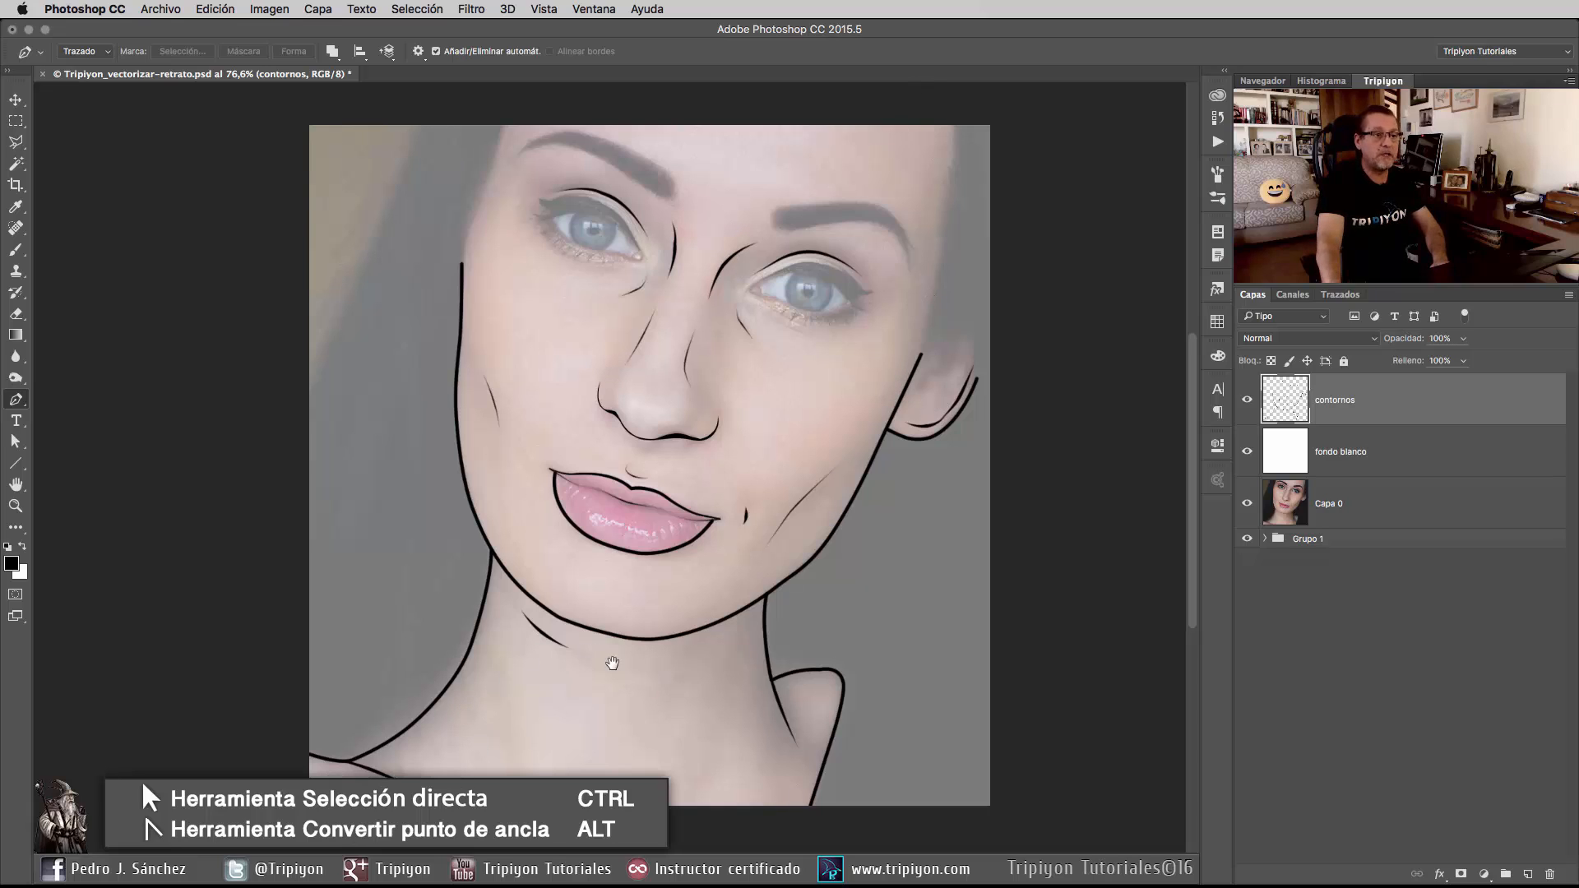
scroll(594, 423, "up", 4)
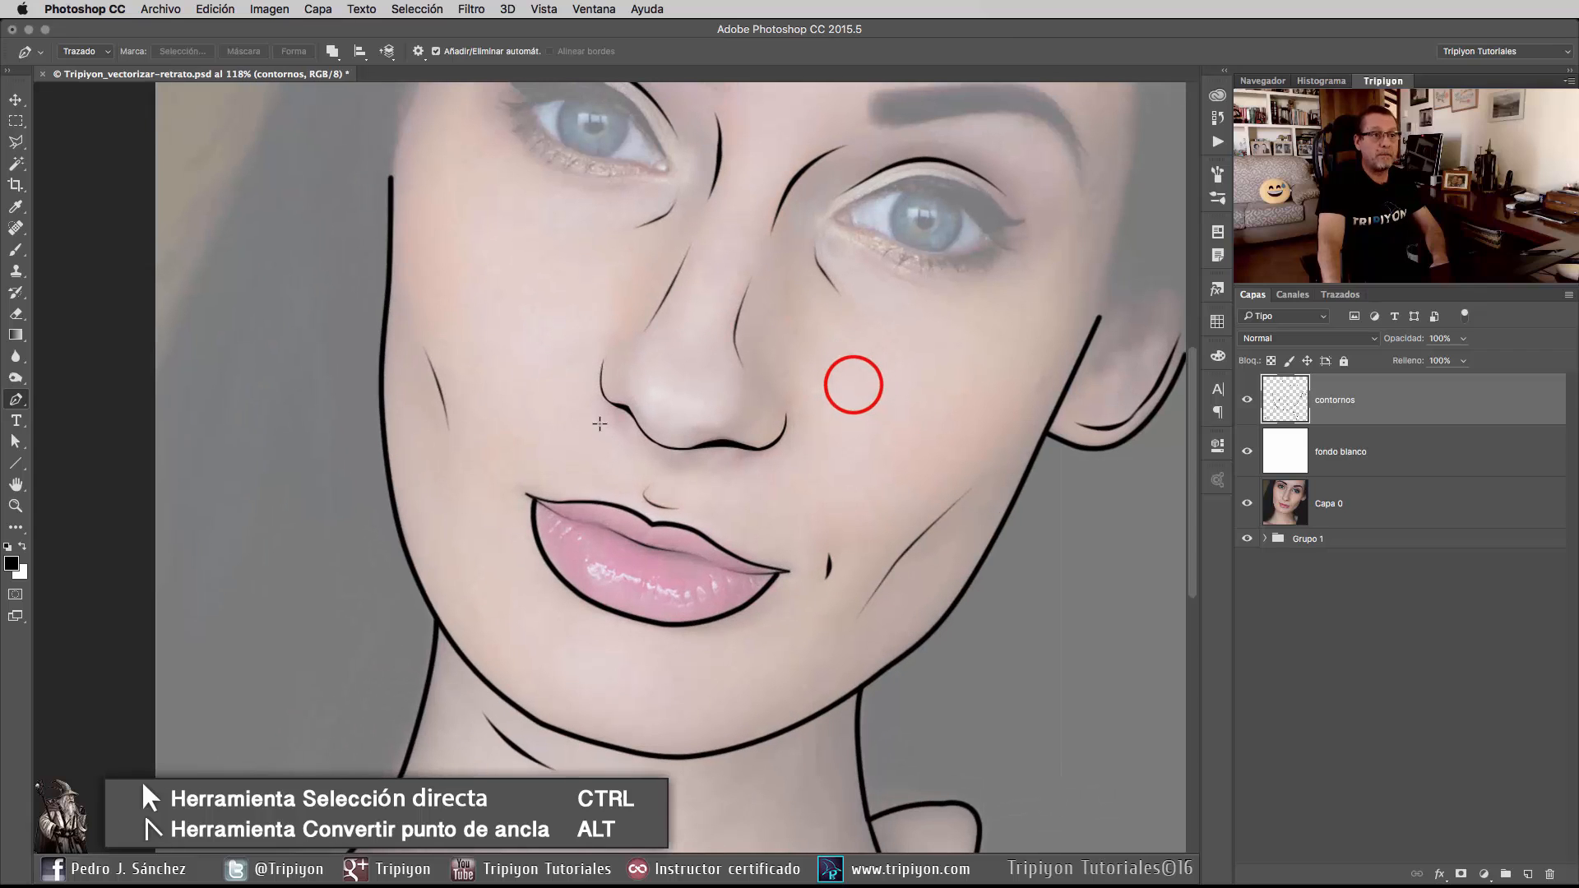
left_click_drag(852, 383, 822, 434)
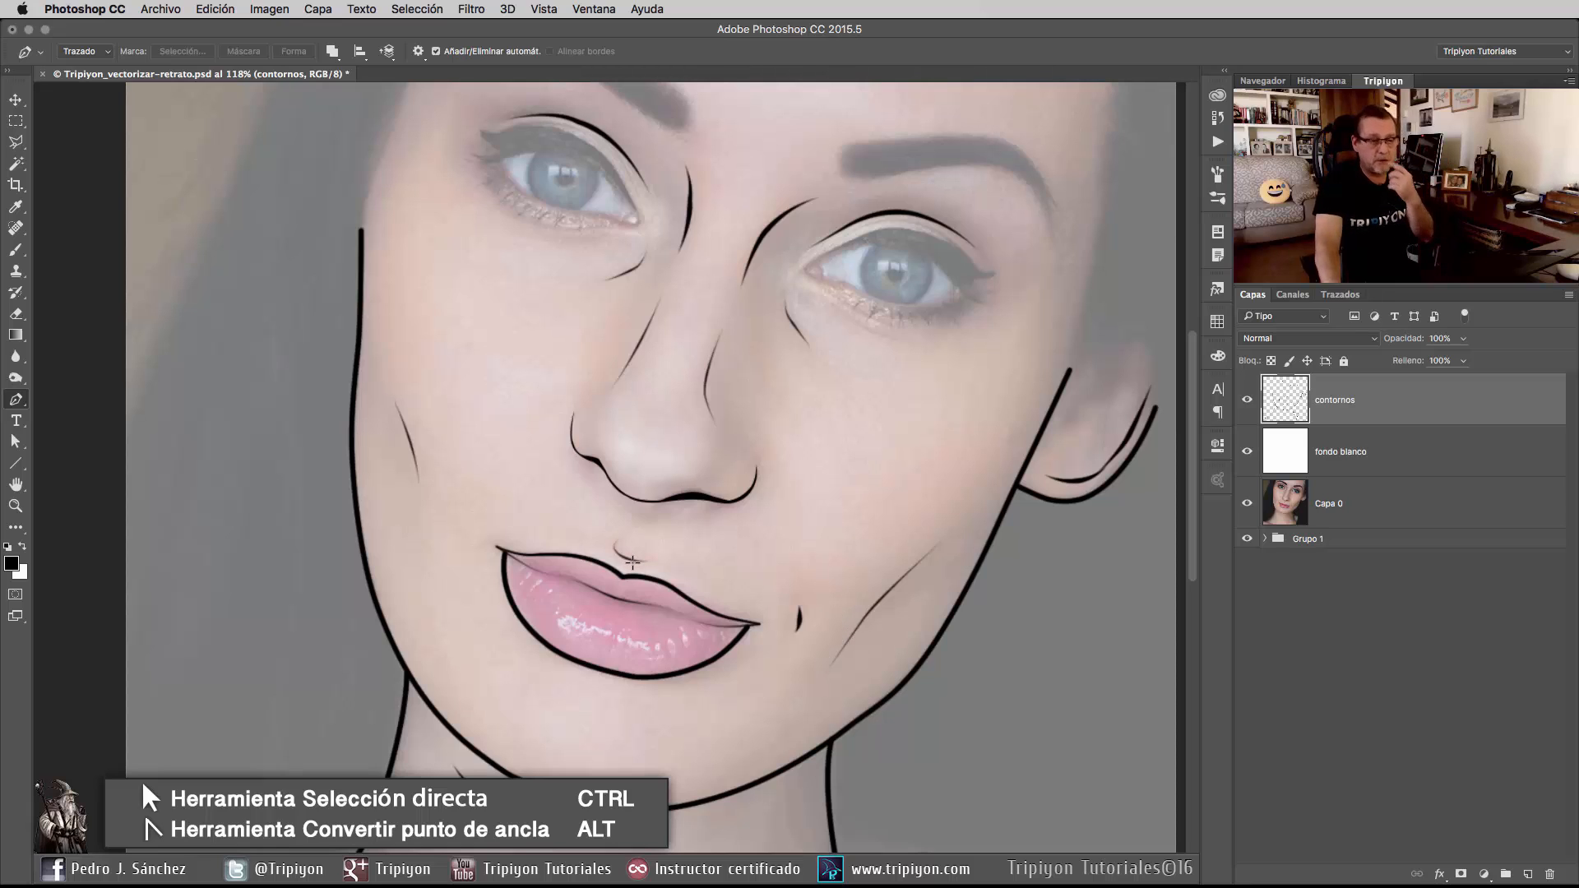
left_click(513, 774)
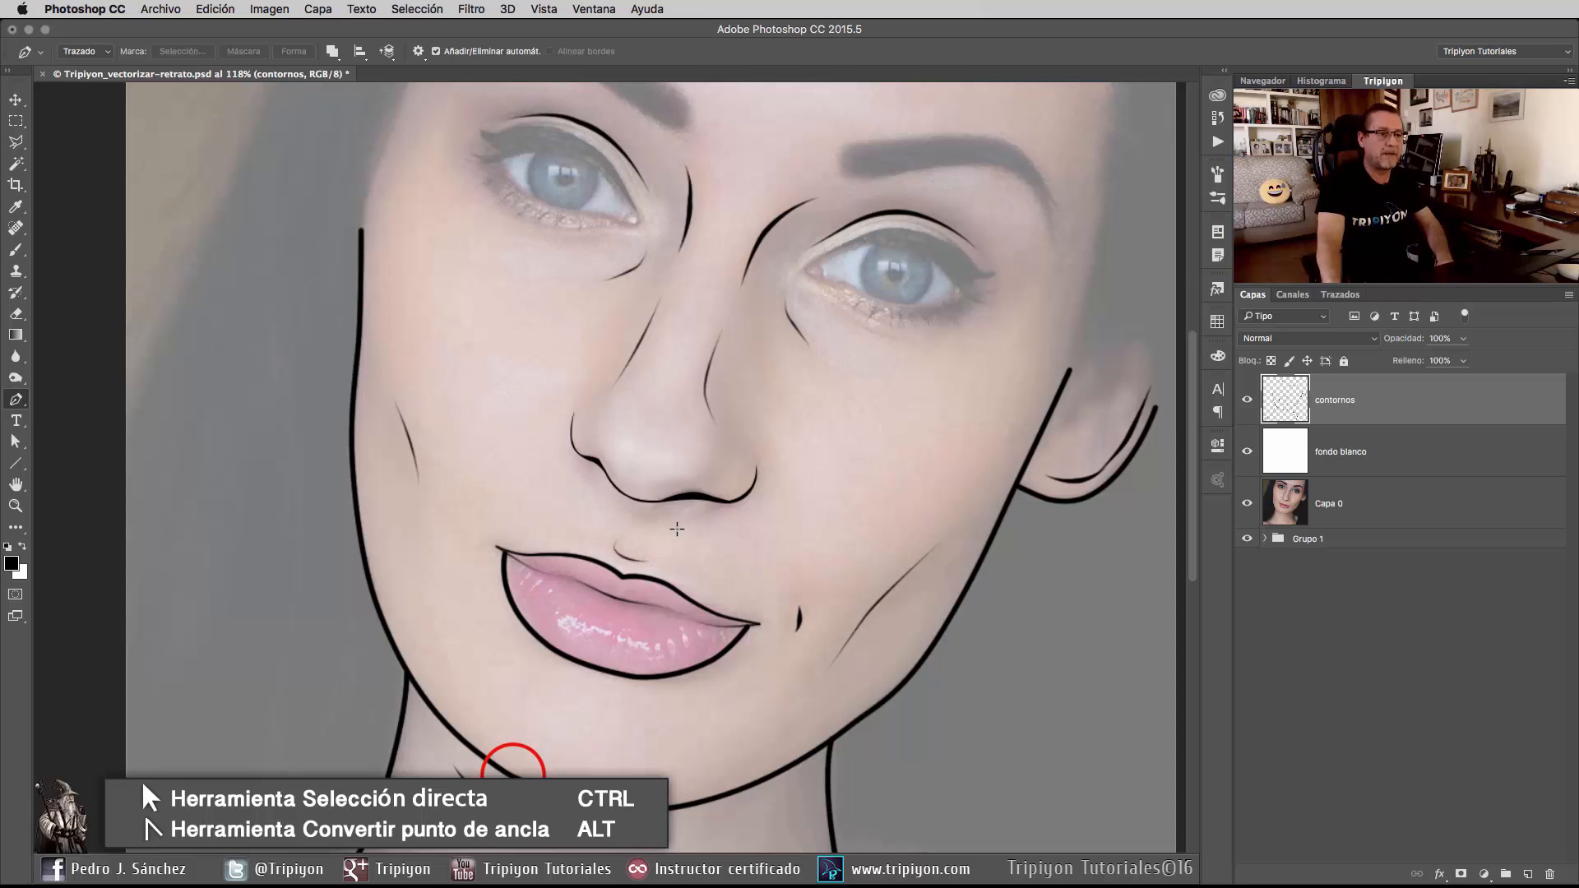
left_click_drag(513, 774, 560, 652)
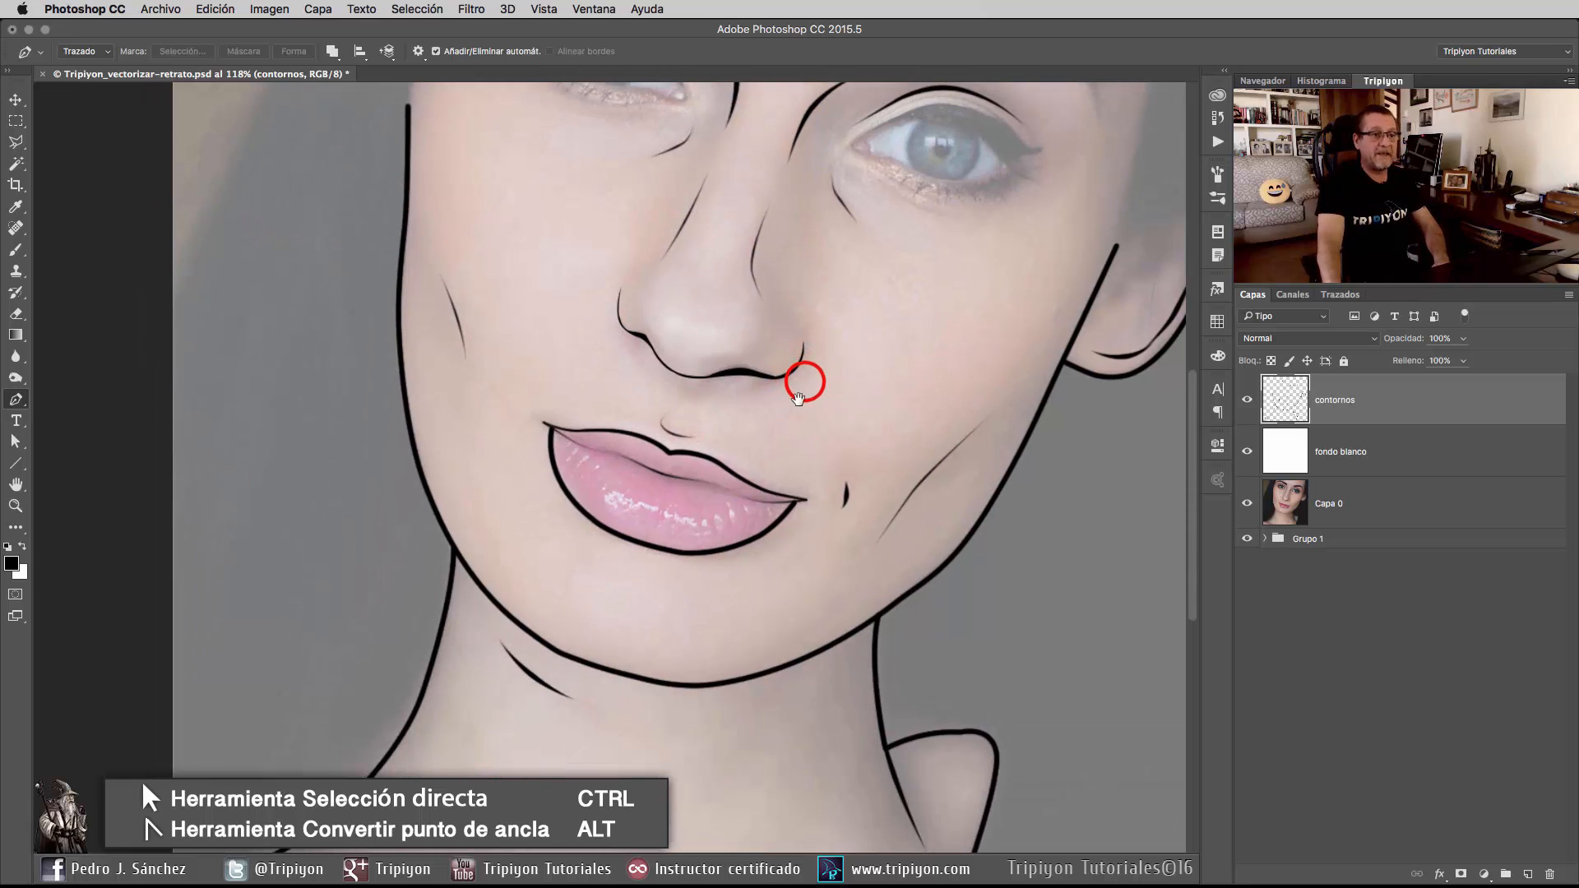
left_click_drag(805, 382, 699, 622)
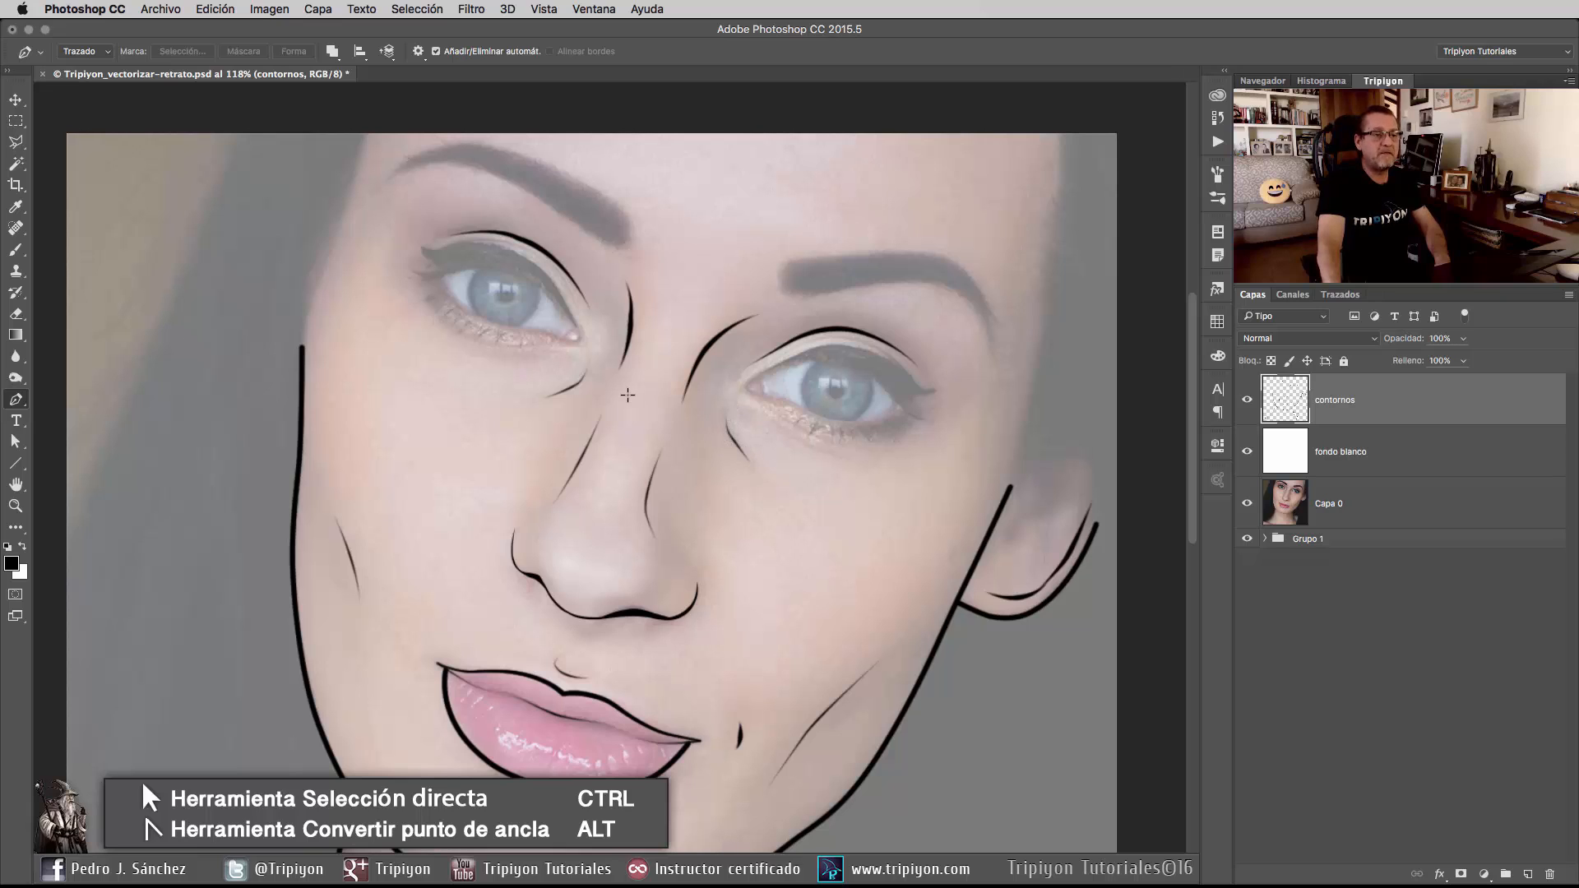
key("super+minus")
key("super+minus")
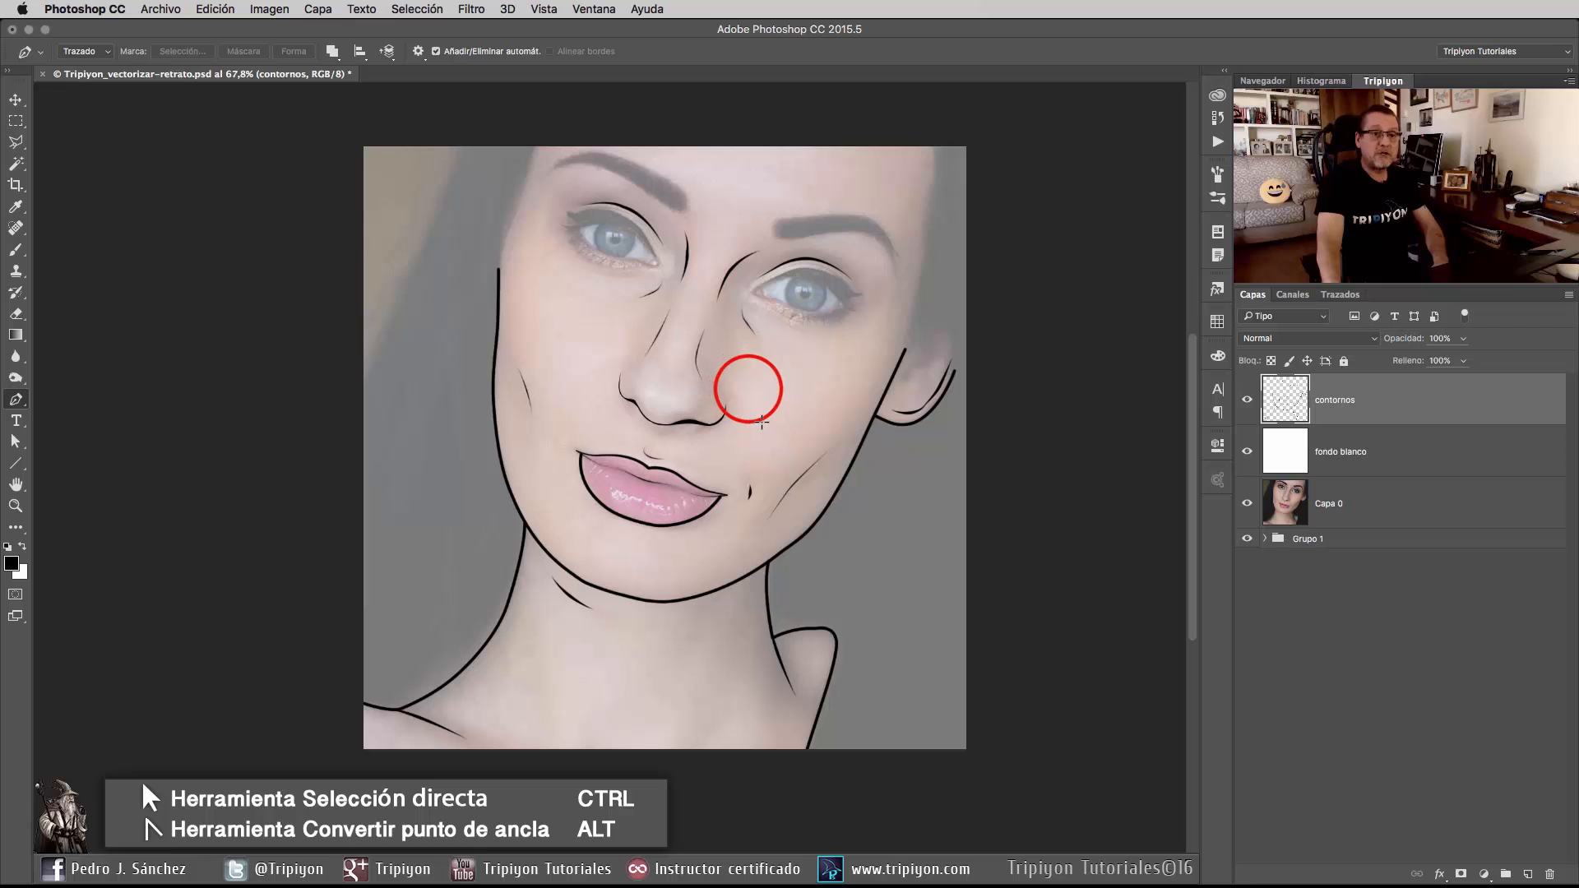
left_click_drag(748, 388, 732, 414)
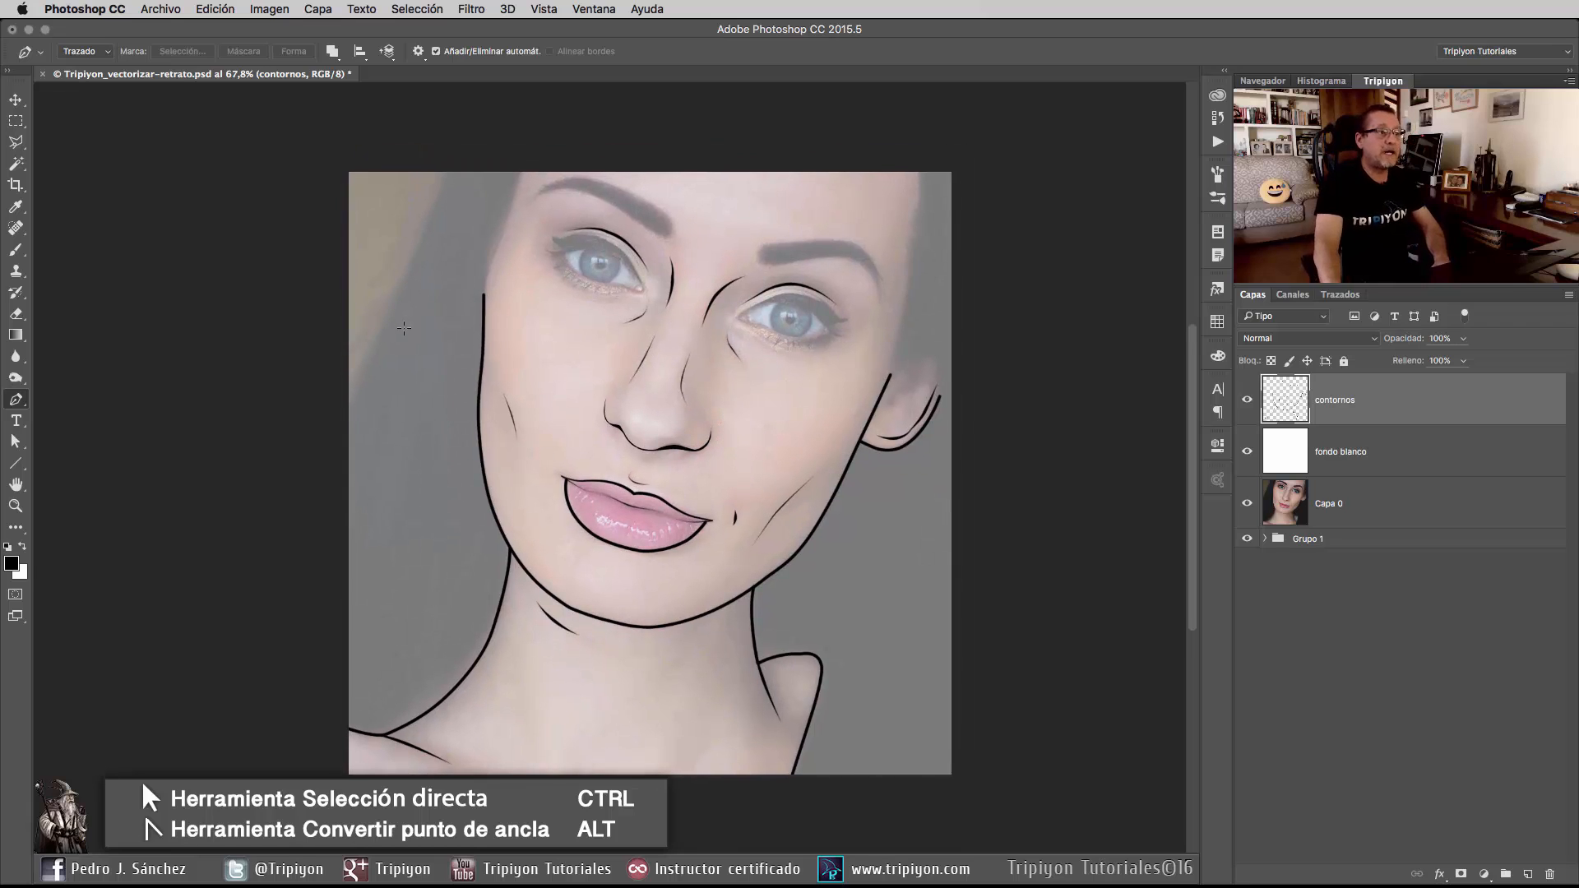
Switch the Pen tool to Forma mode and check that its fill is solid black.
left_click(82, 51)
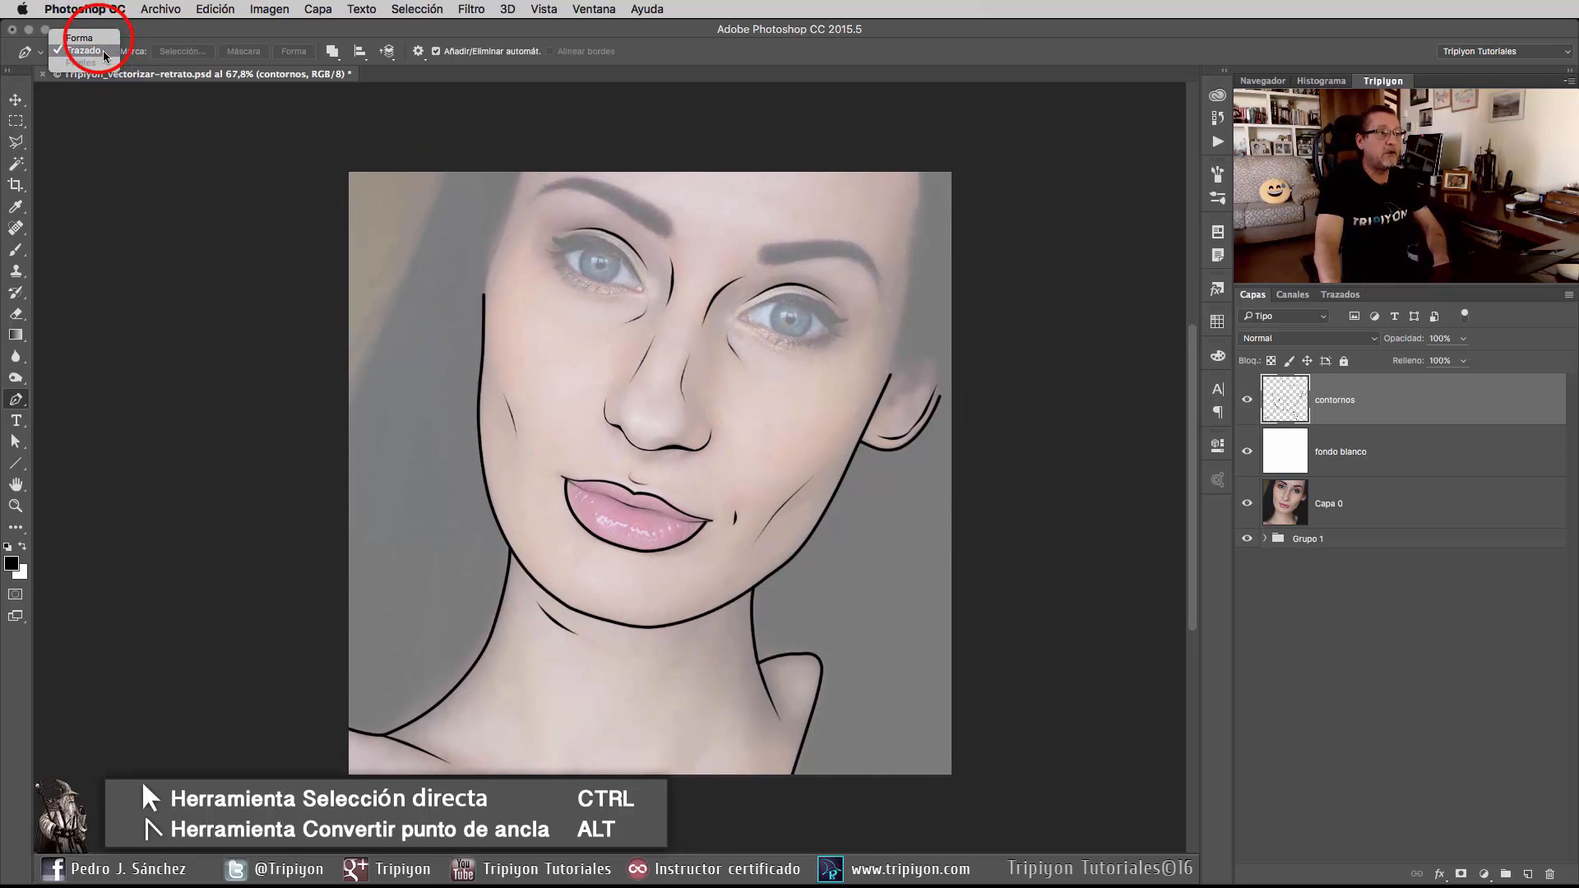
left_click(98, 39)
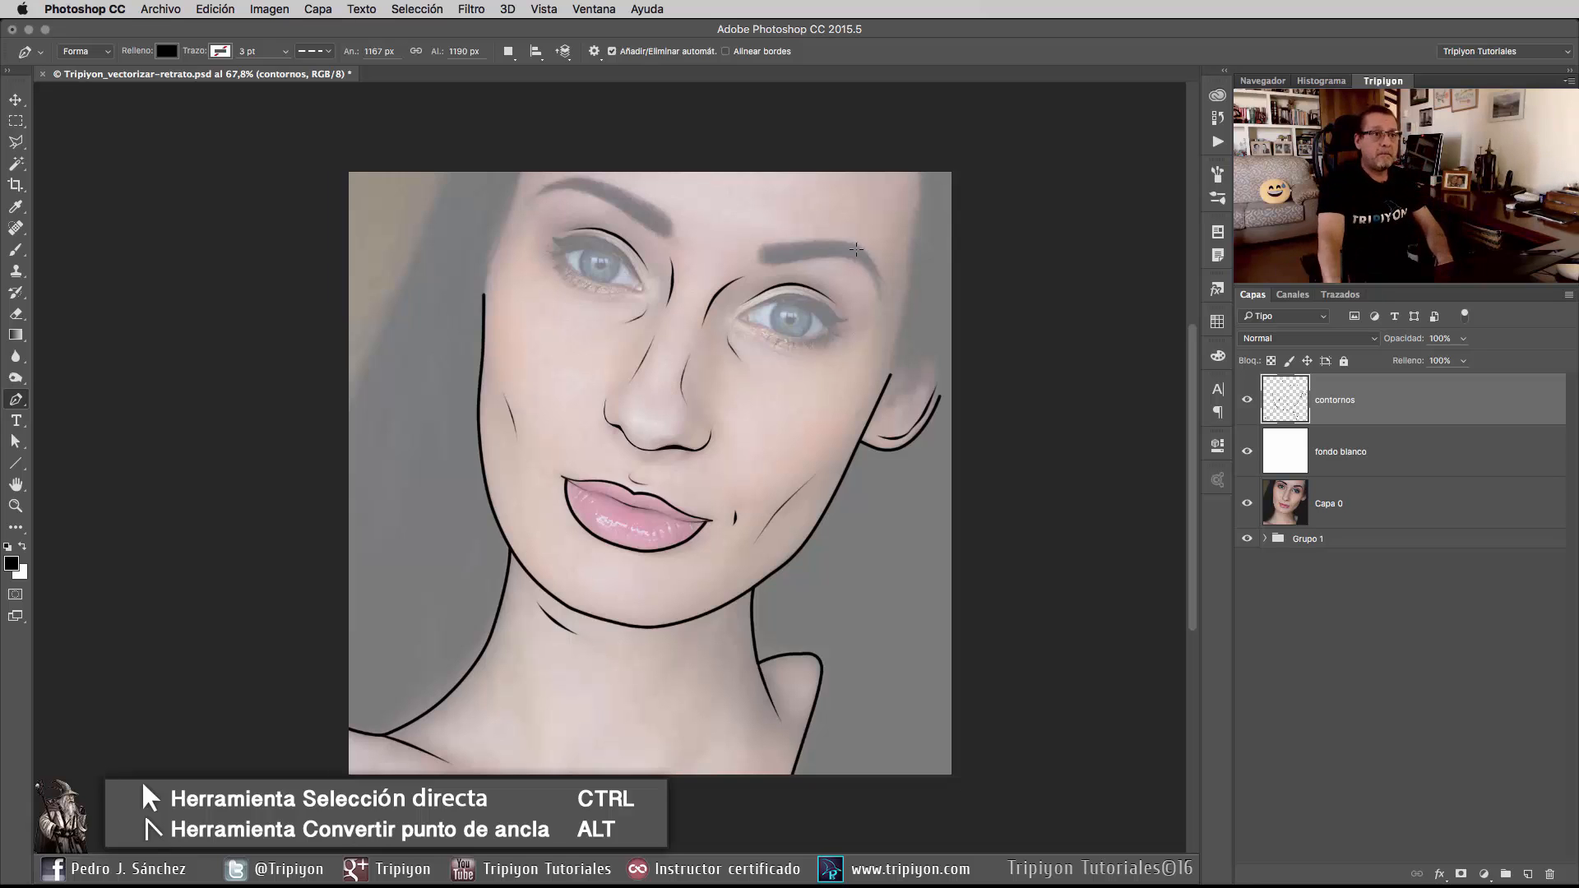
scroll(879, 229, "up", 10)
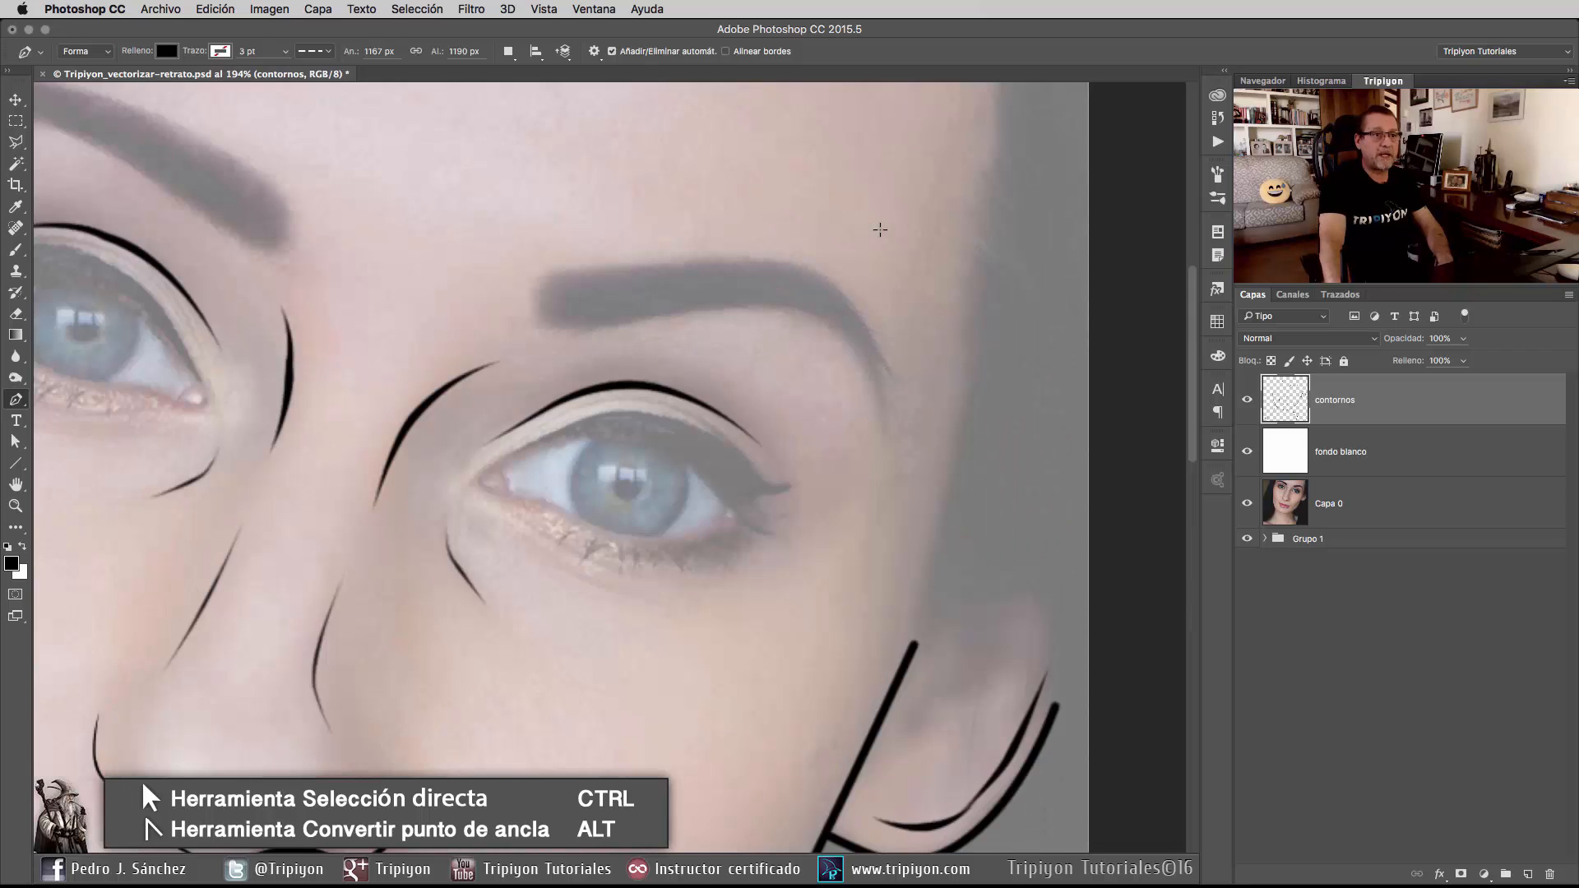
scroll(879, 229, "down", 1)
left_click(169, 54)
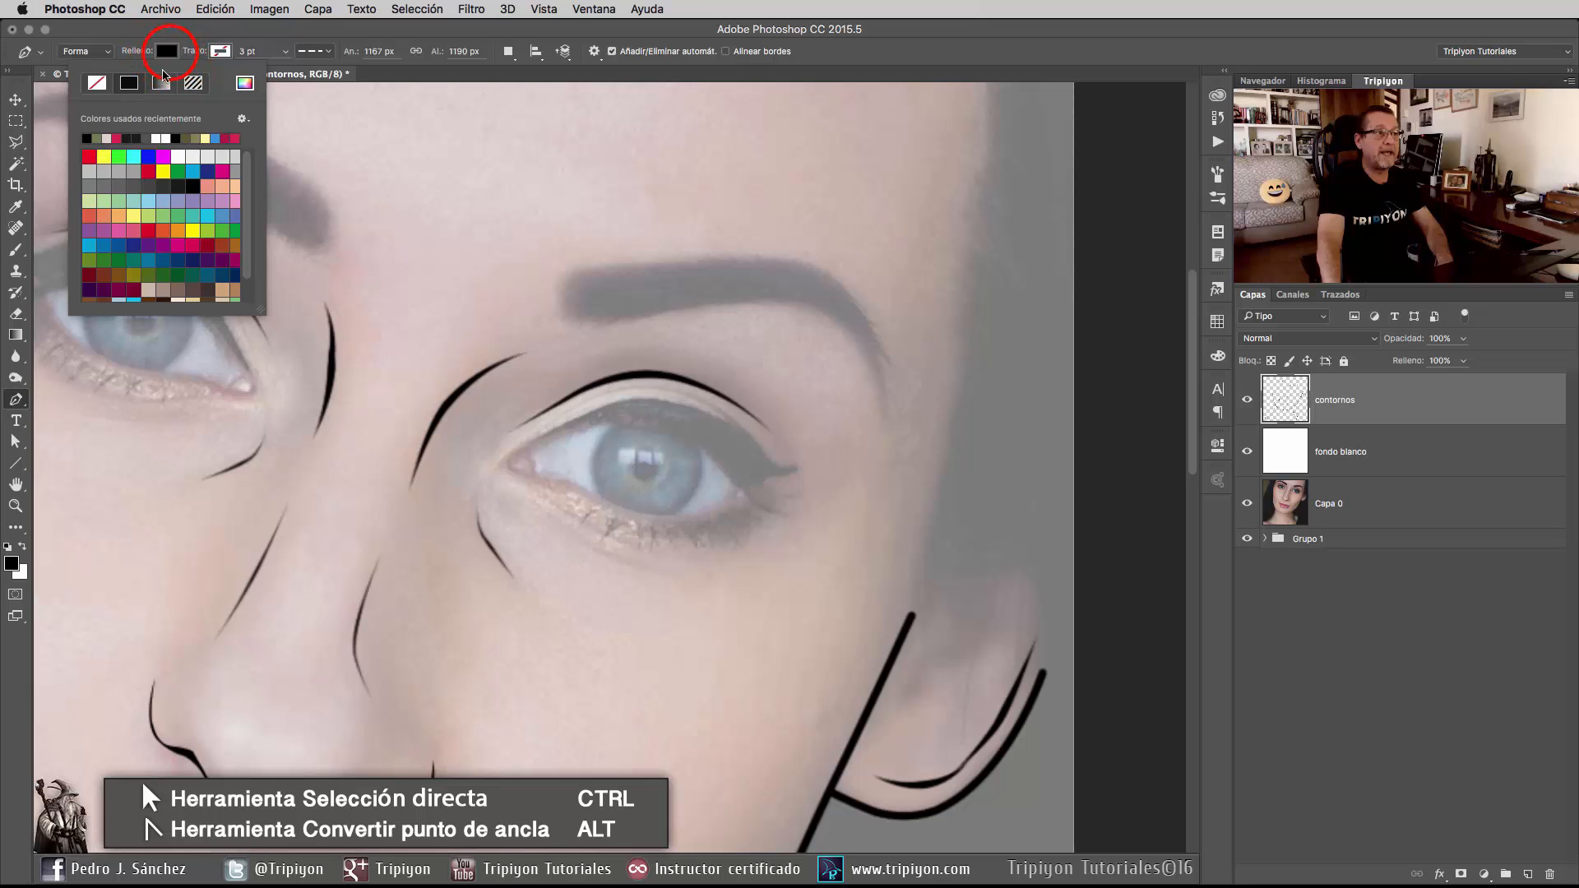
left_click(167, 51)
Start the right-hand eyebrow as a black Pen shape from its outer tail to the arch, and lower the layer's opacity to 11%.
left_click_drag(687, 289, 689, 310)
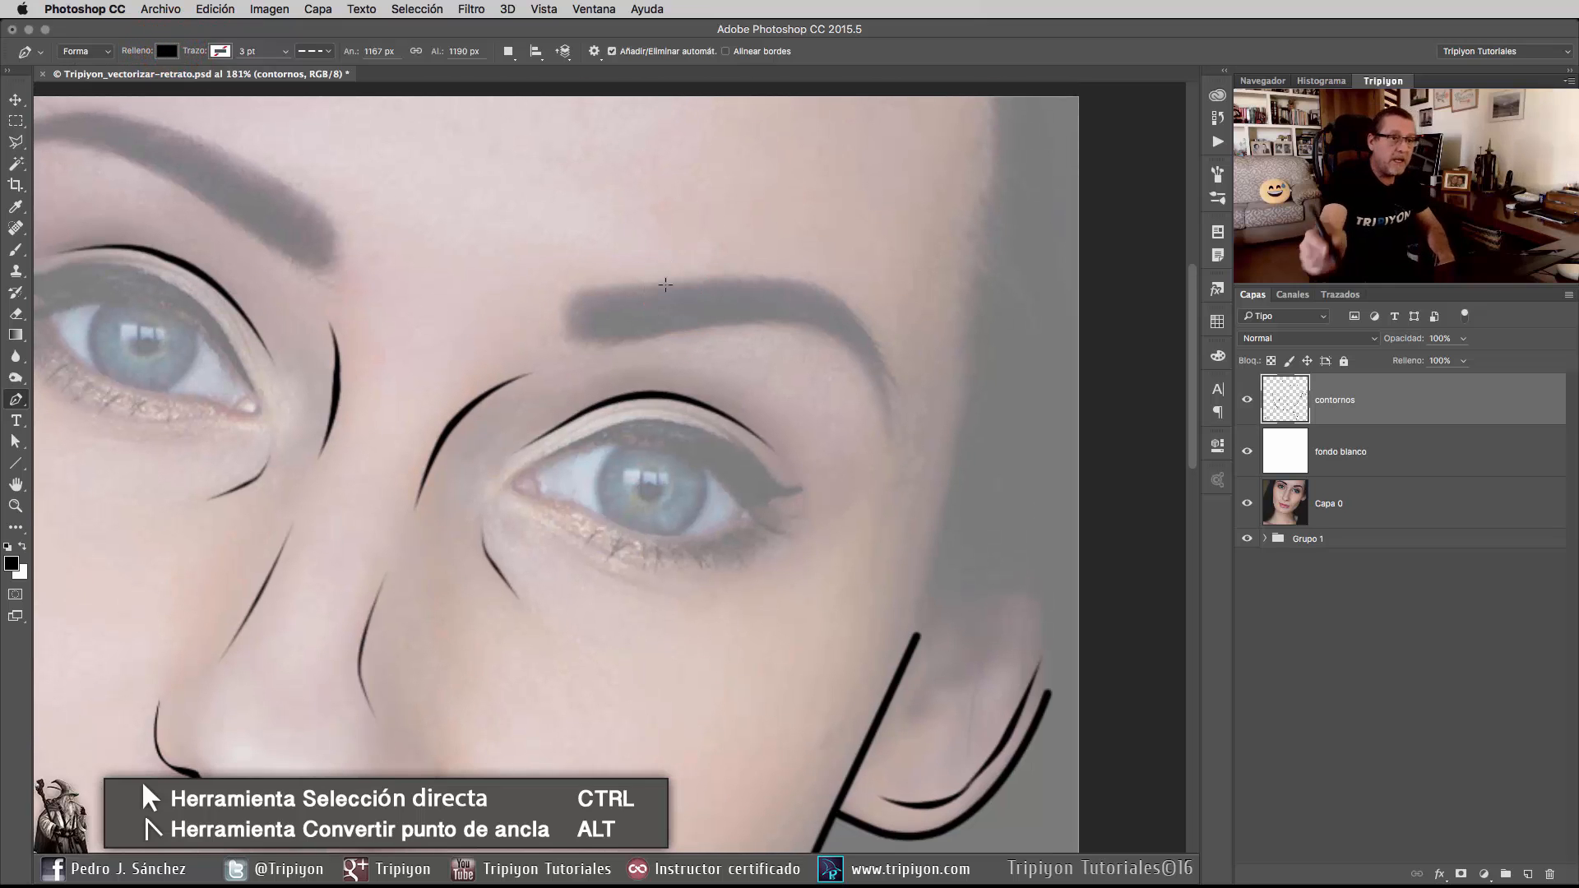
left_click(891, 439)
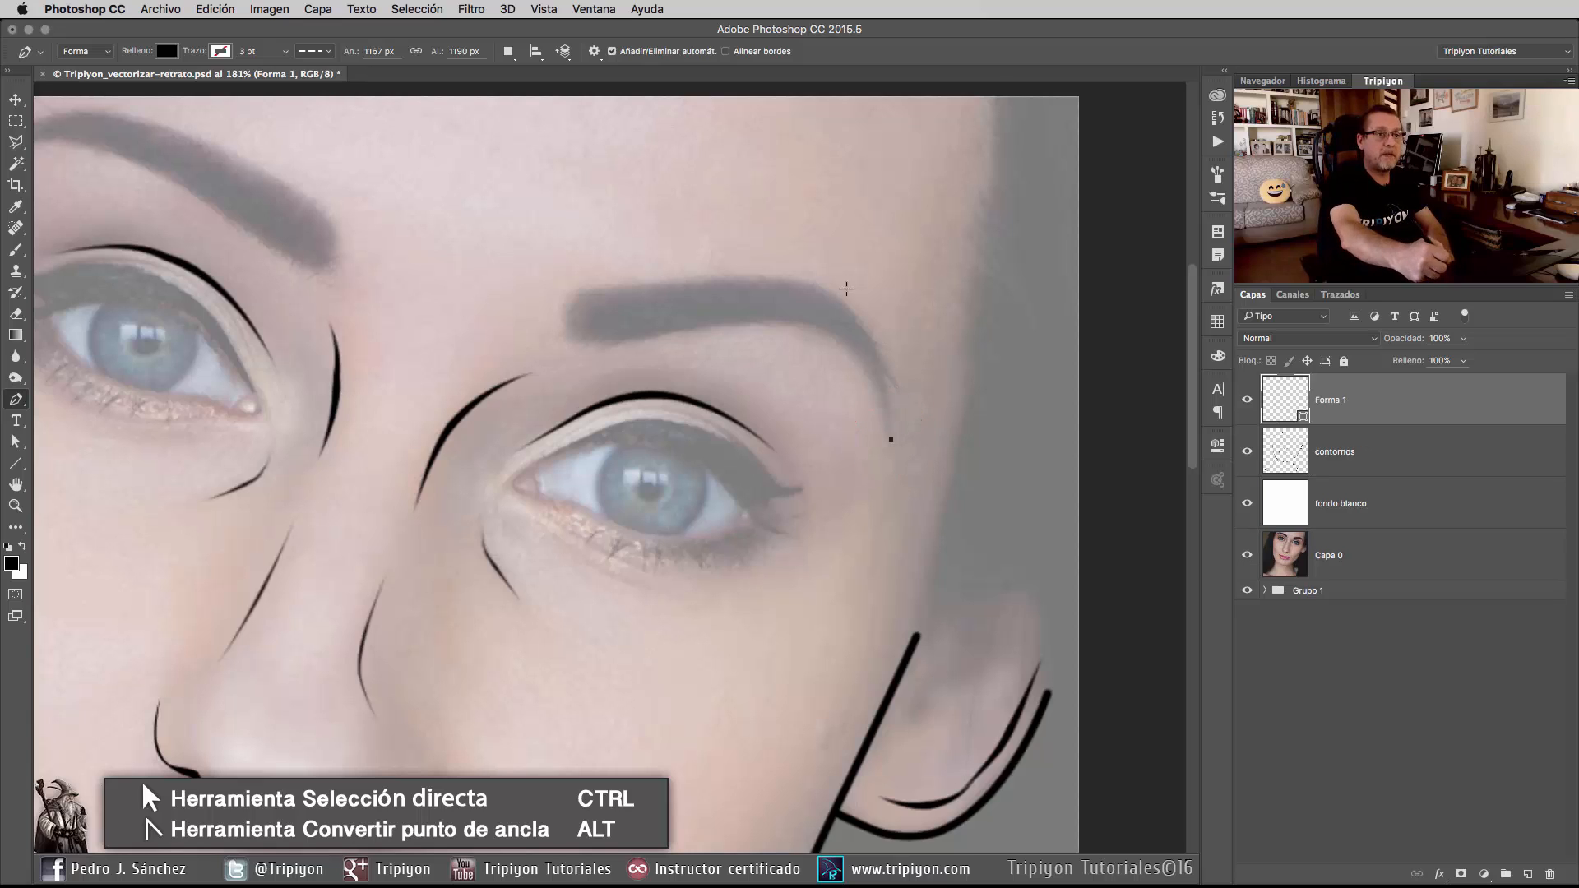
left_click_drag(846, 305, 804, 276)
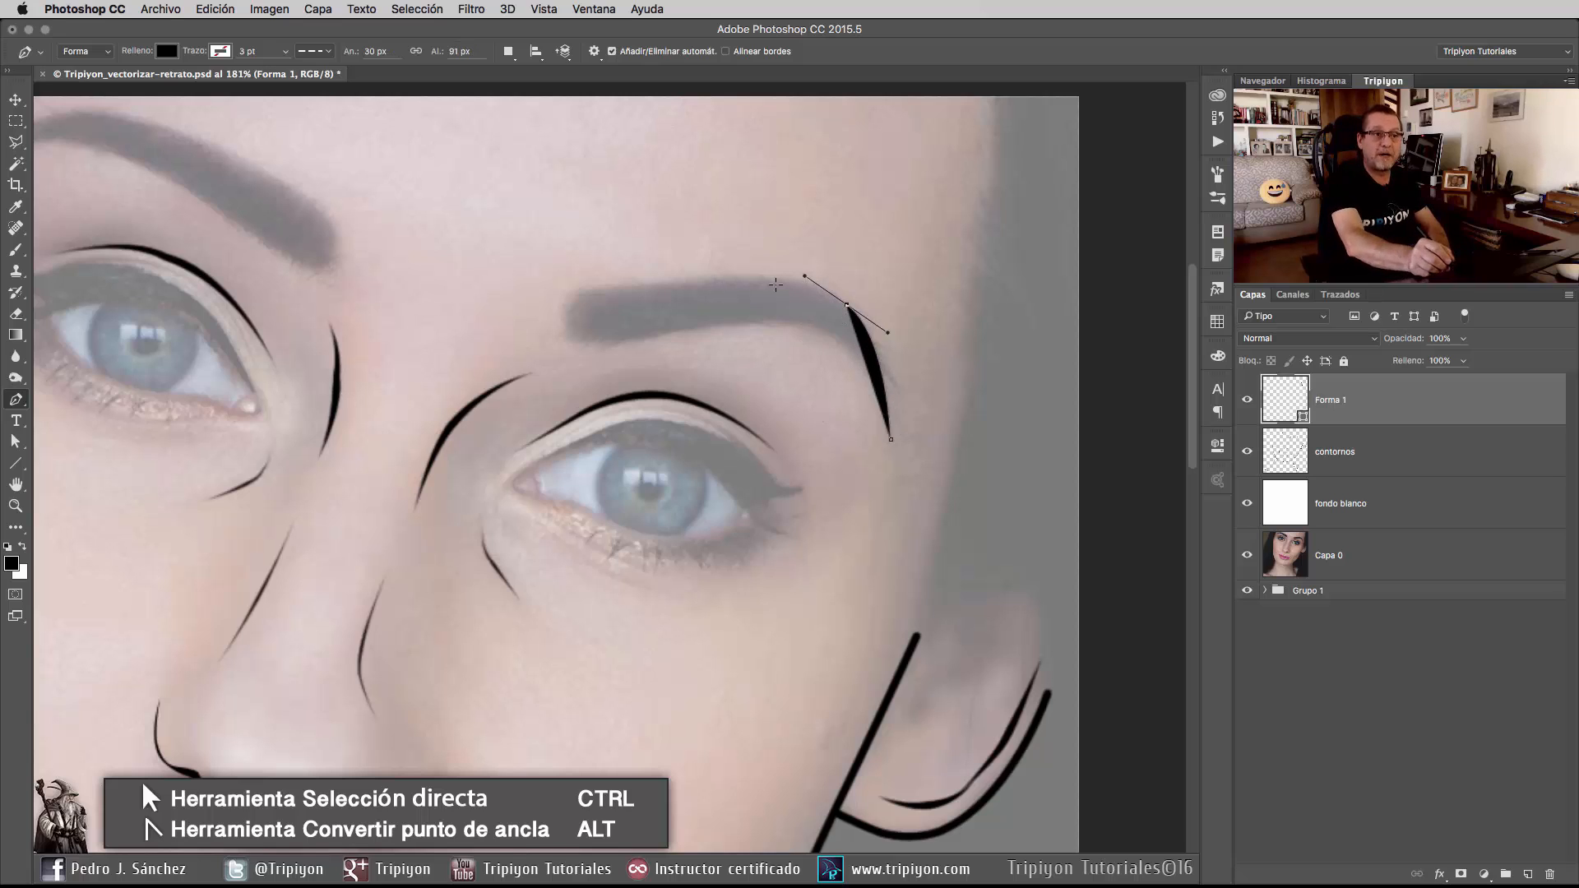
left_click_drag(1408, 341, 1346, 340)
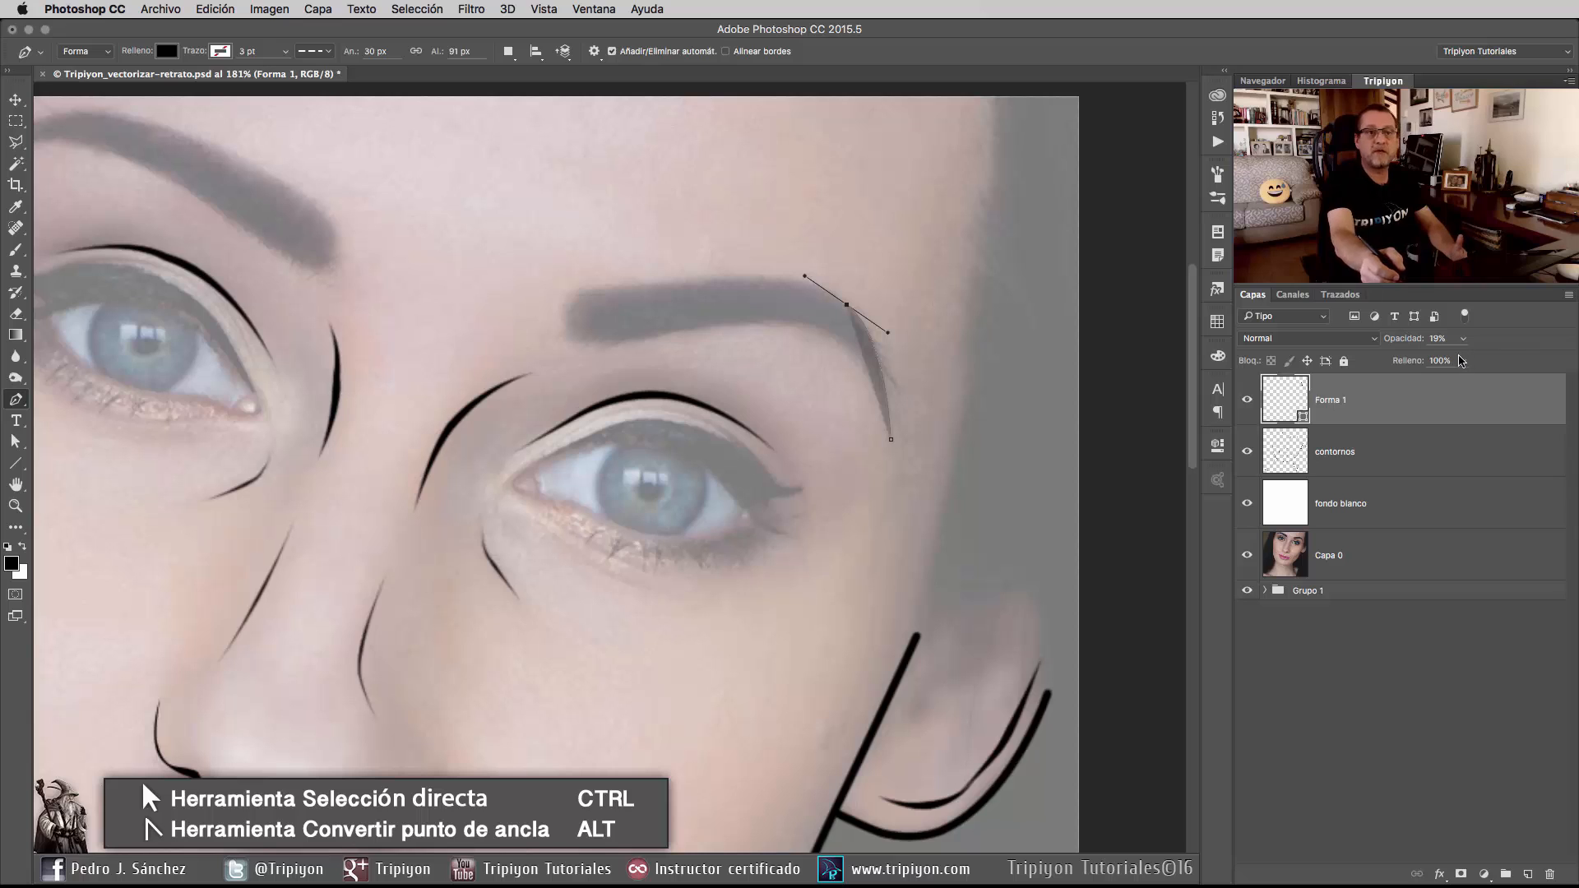
left_click_drag(1408, 340, 1400, 340)
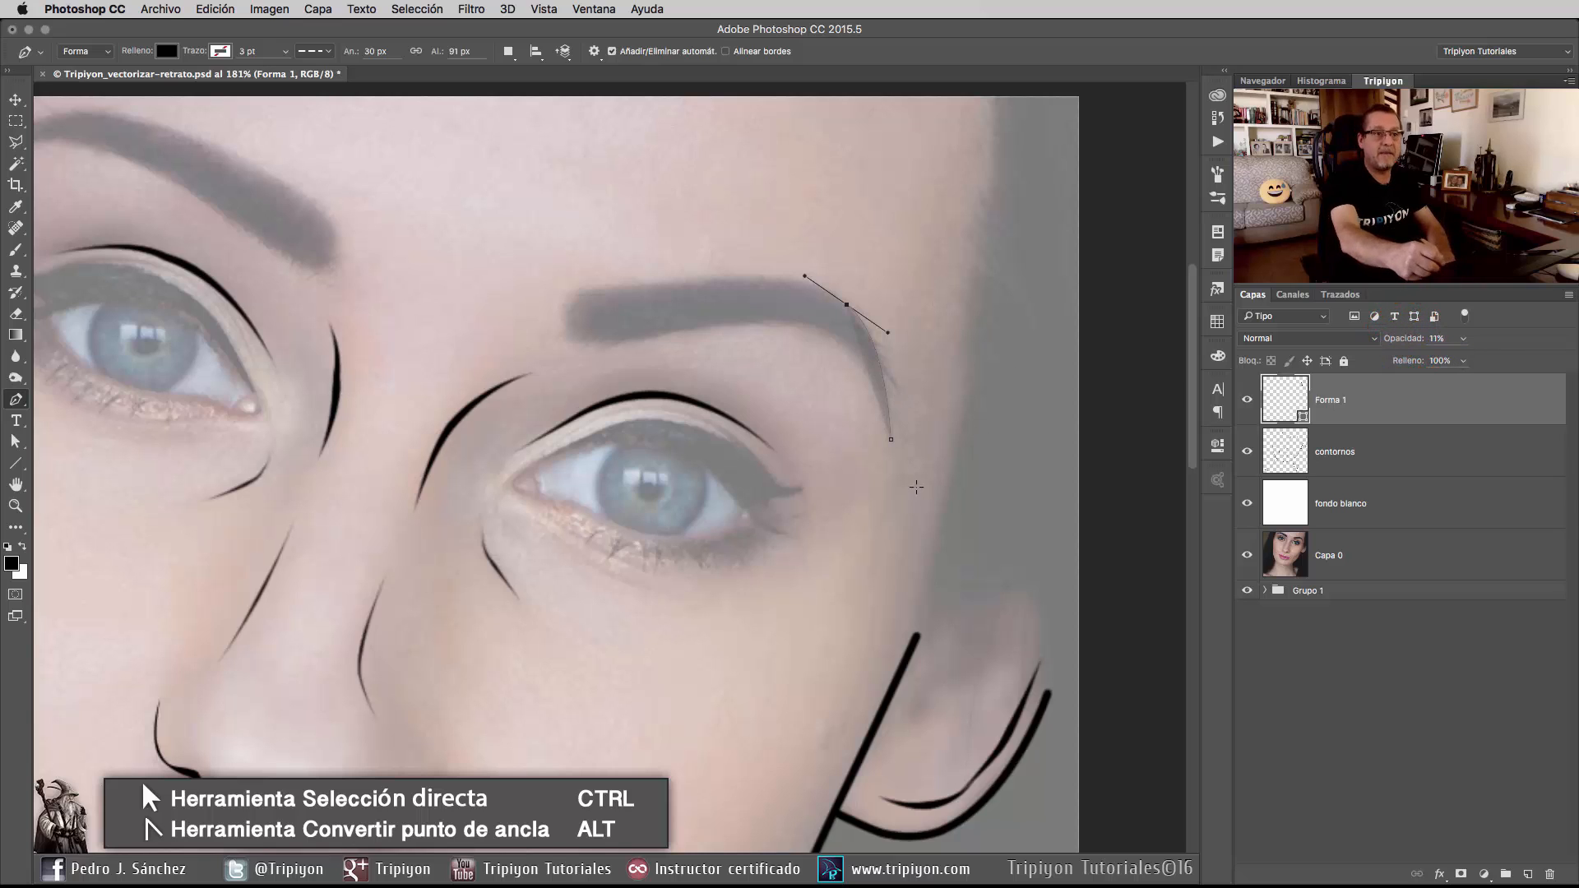
Trace the rest of the right-hand eyebrow, removing the outgoing handle at its inner lower anchor, and preview the finished shape at 100% opacity.
left_click_drag(747, 277, 628, 284)
left_click_drag(566, 321, 658, 339)
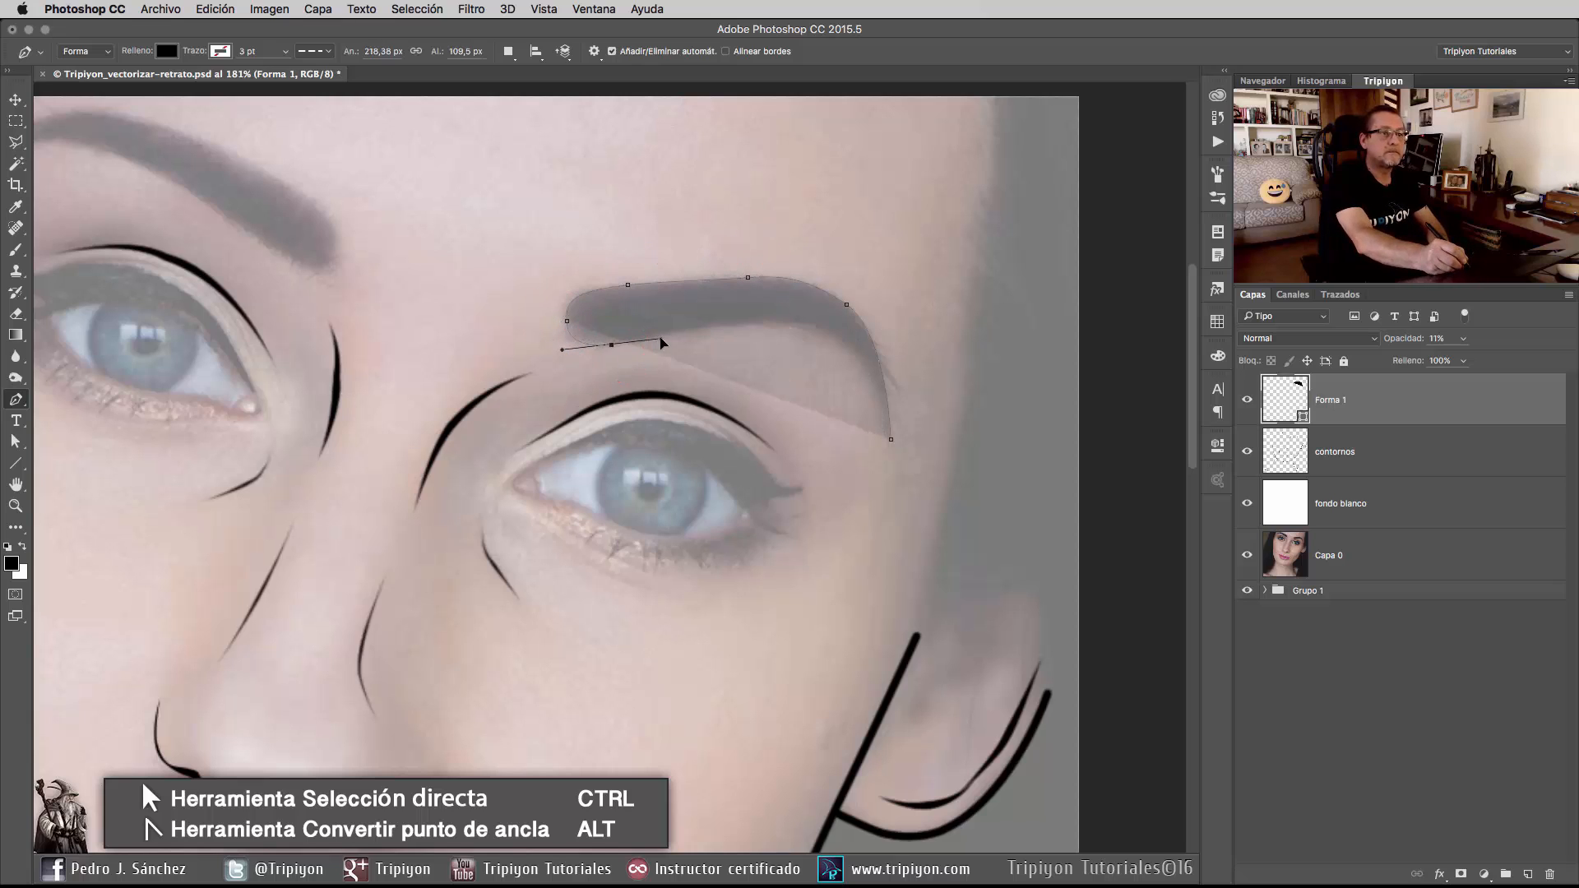
left_click(611, 345, "alt")
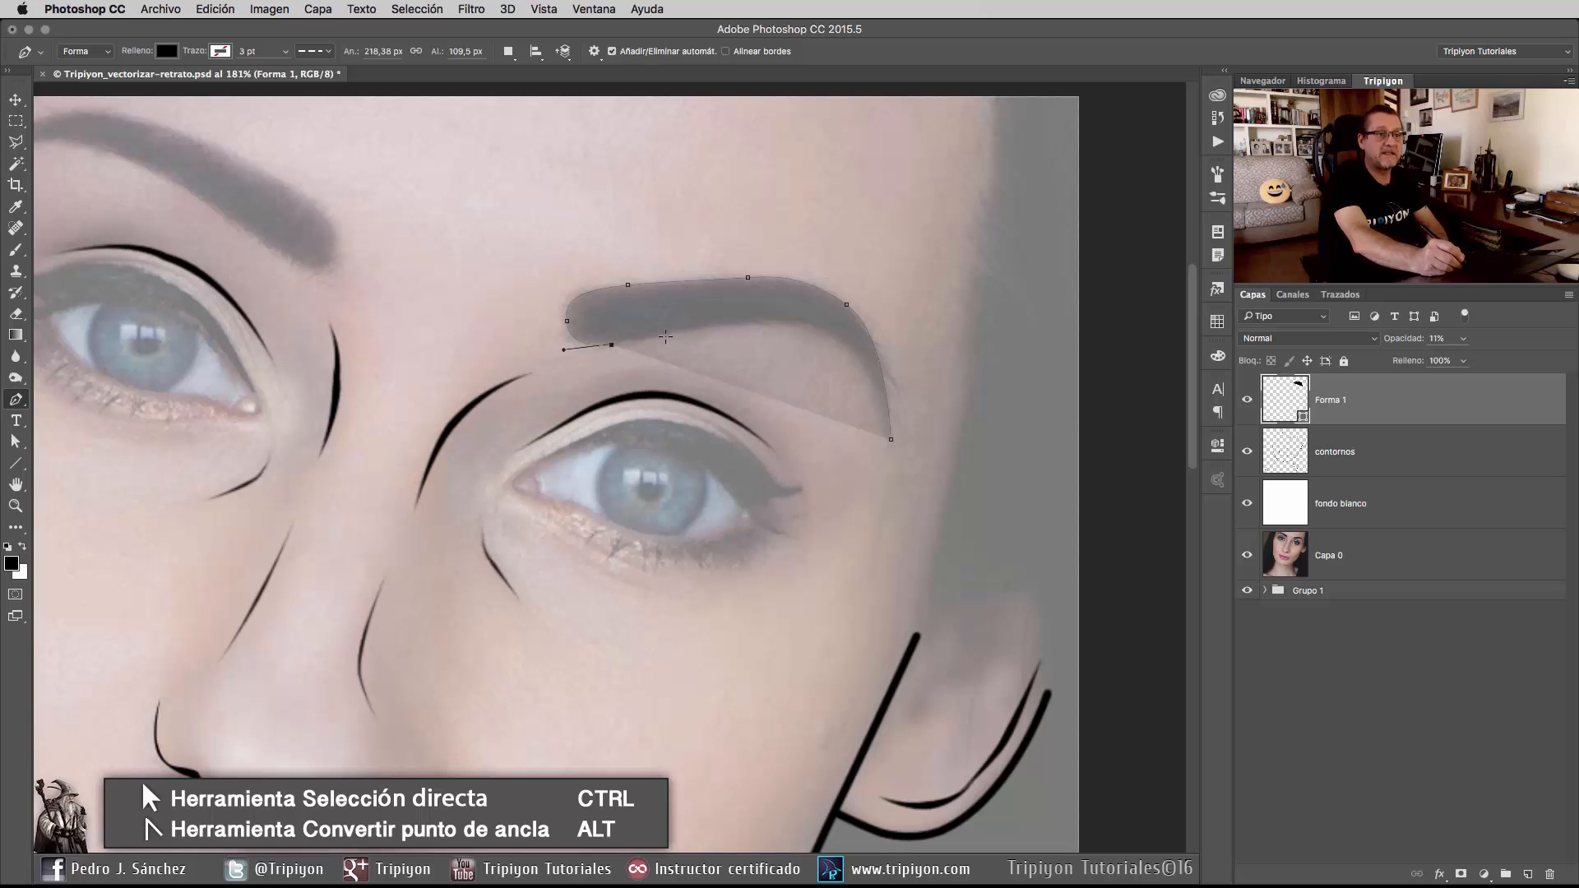
mouse_move(707, 329)
left_mouse_down()
mouse_move(748, 328)
mouse_move(709, 327)
left_mouse_up()
left_click_drag(812, 325, 861, 363)
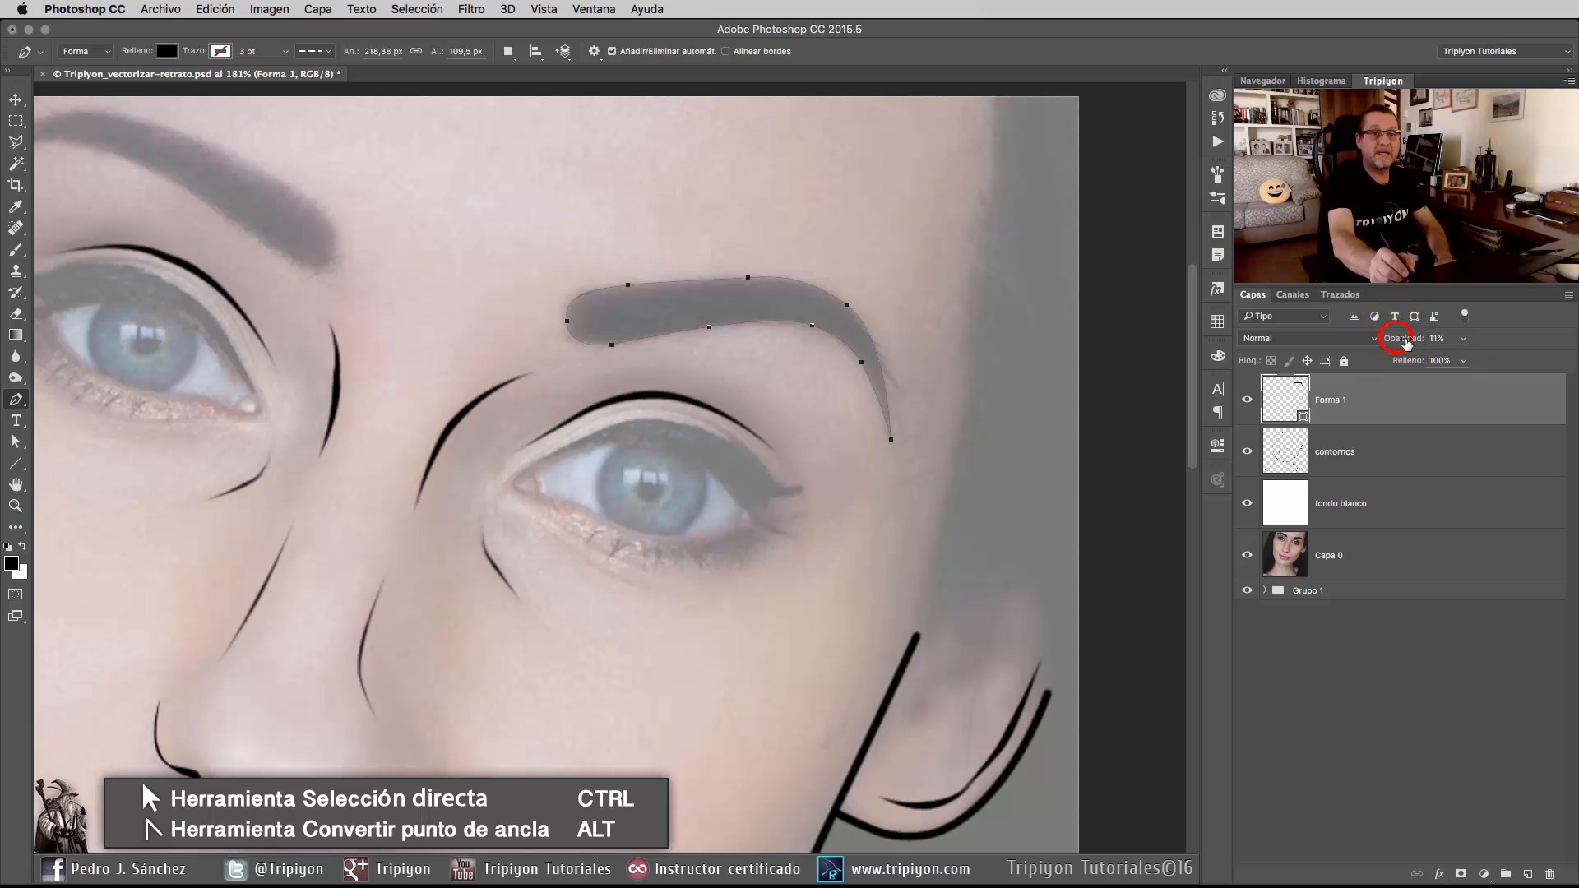
left_click_drag(1405, 340, 1497, 347)
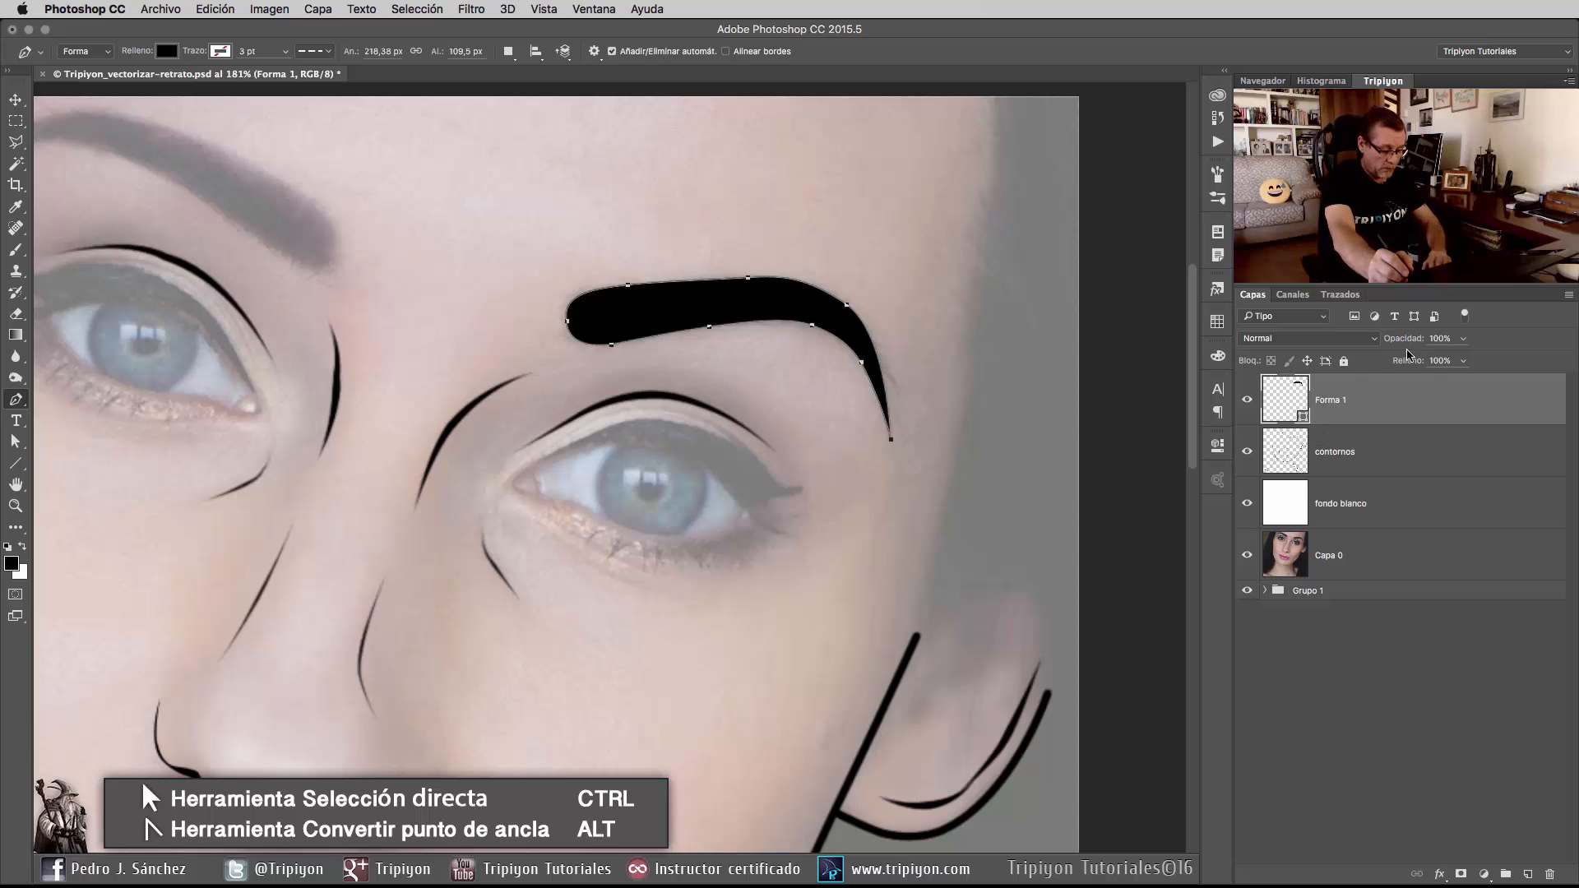
key("ctrl+z")
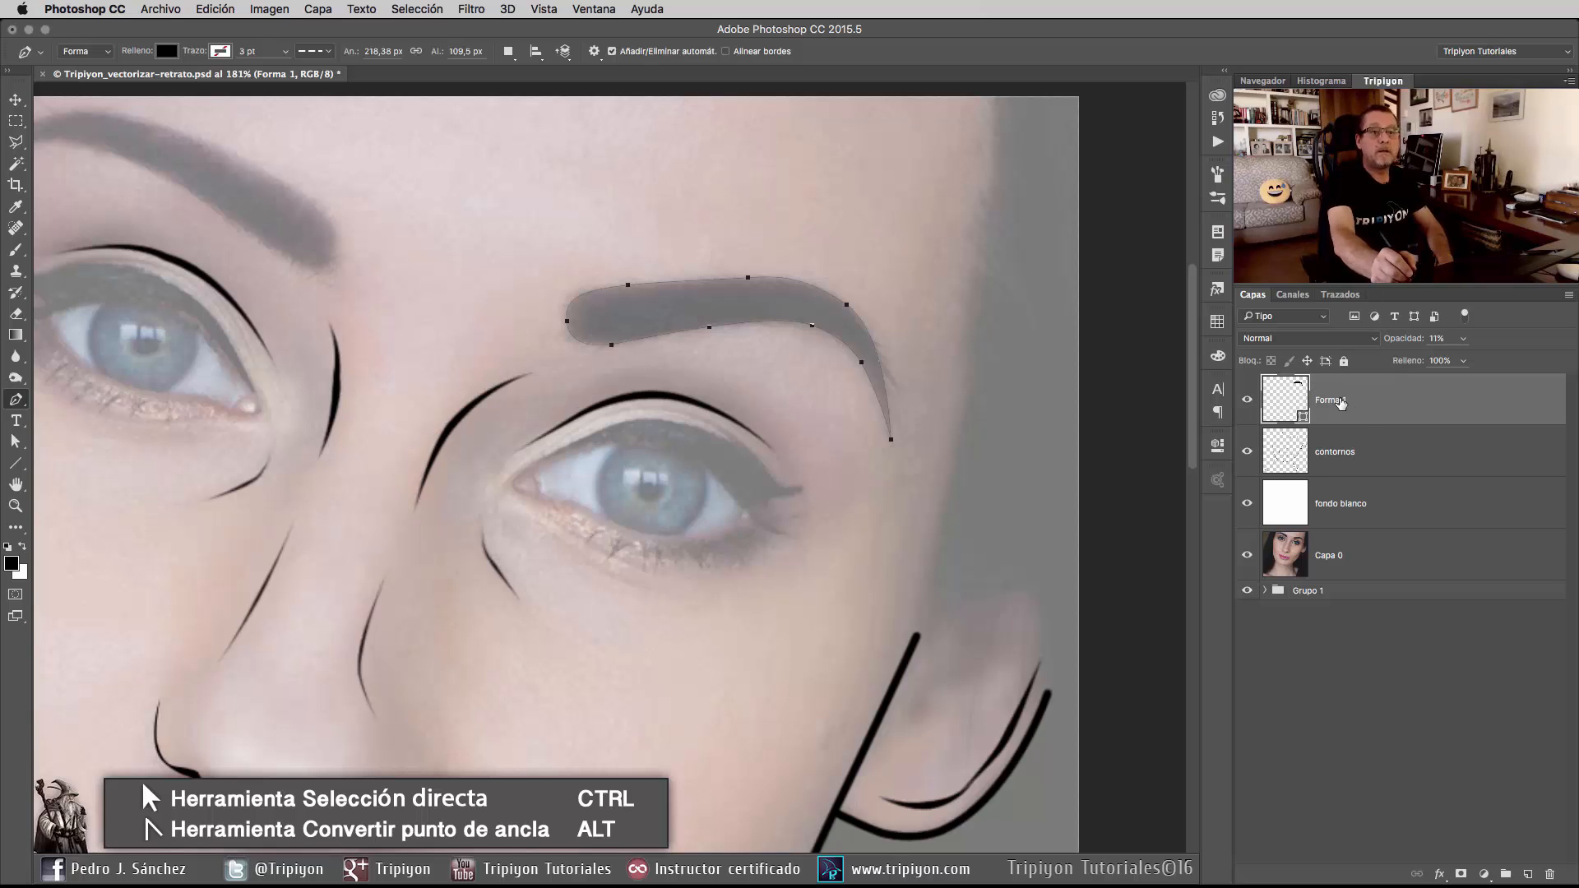
Rename the eyebrow's shape layer as negros.
double_click(1329, 401)
type("negros")
key("Return")
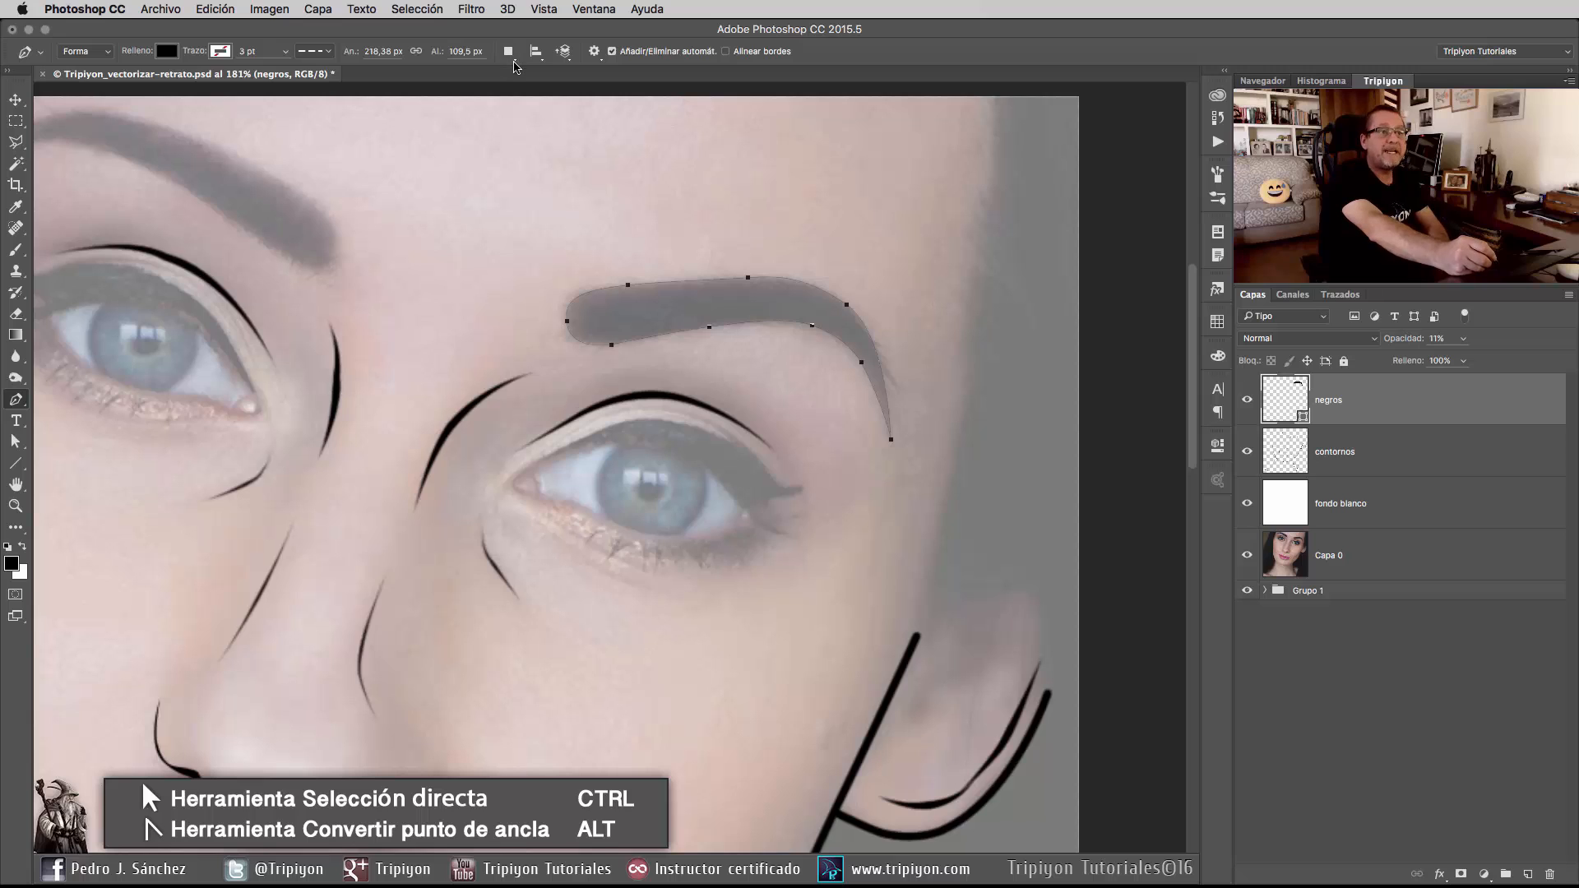
Set the path operation to Combinar formas and trace the left-hand eyebrow as a closed shape on the negros layer.
left_click(510, 53)
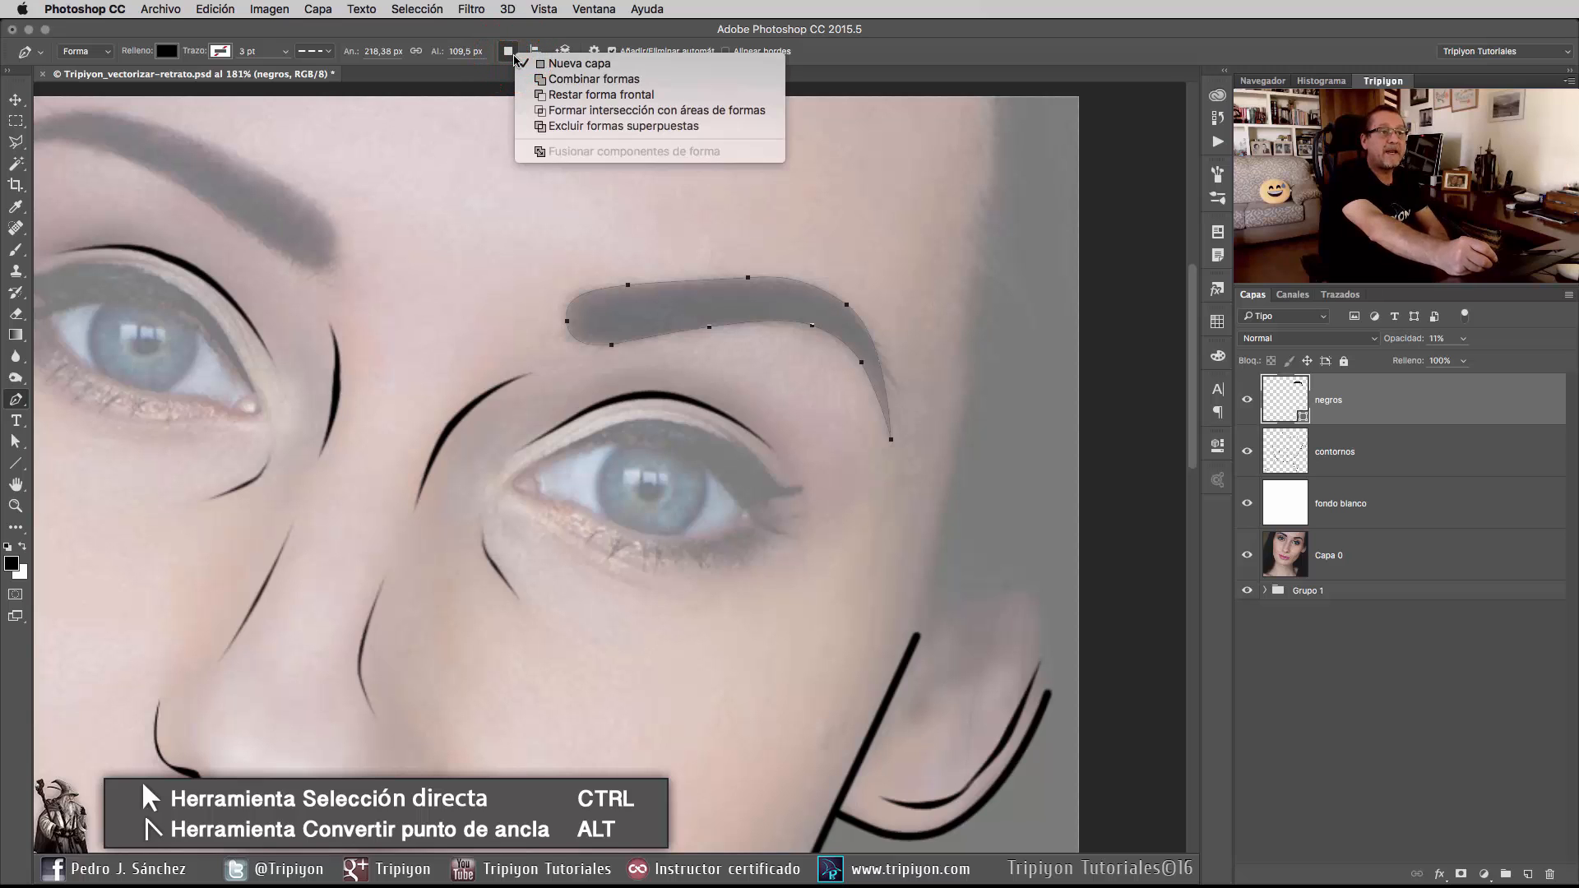
left_click(634, 80)
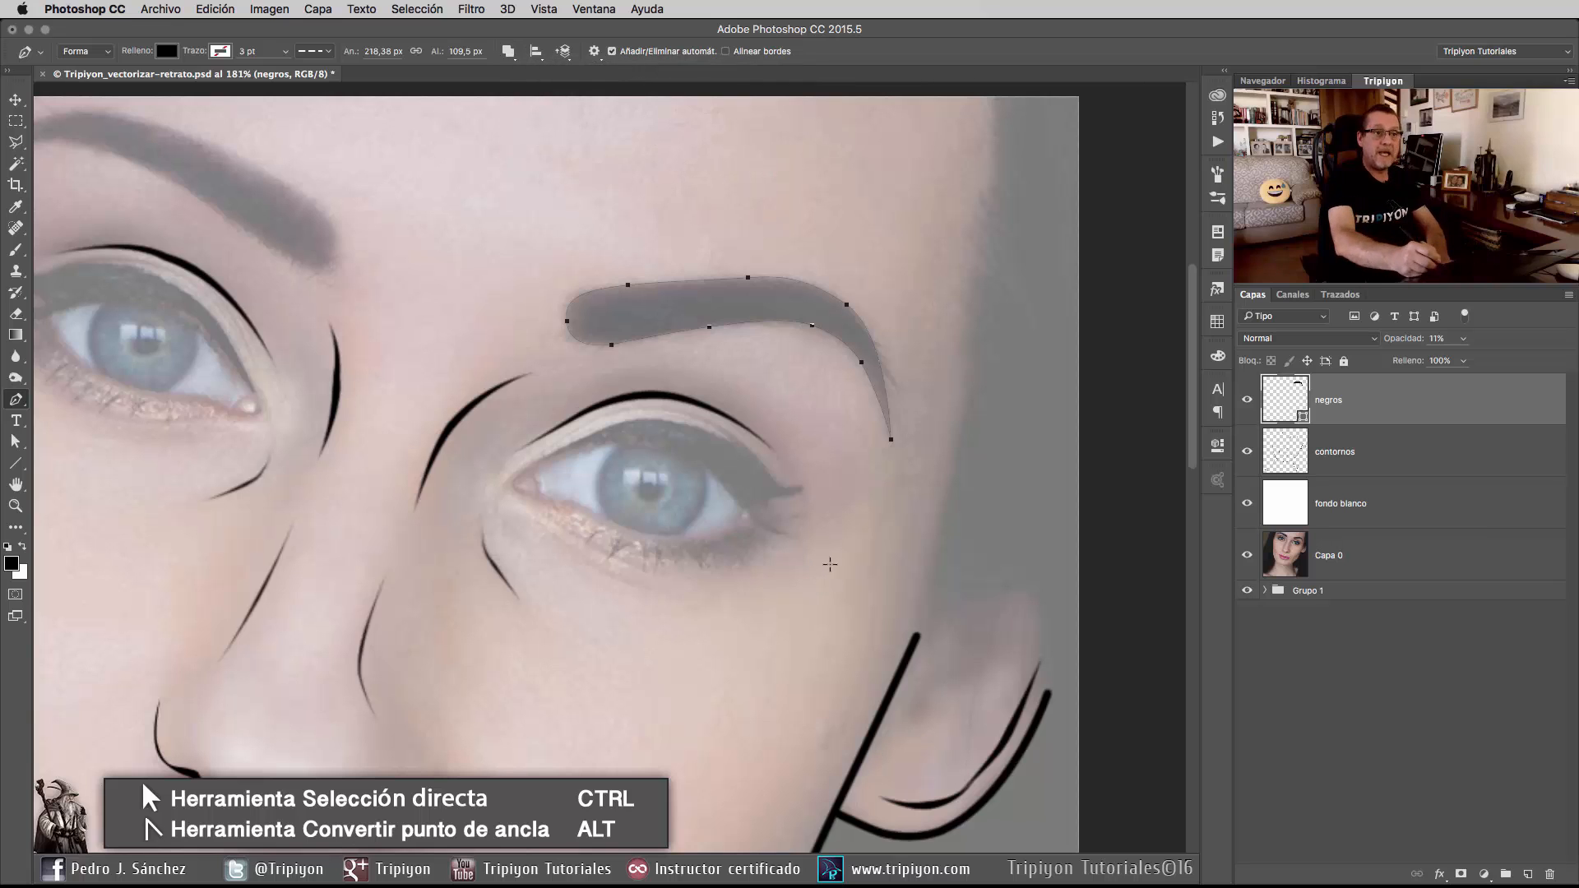
left_click_drag(494, 528, 773, 590)
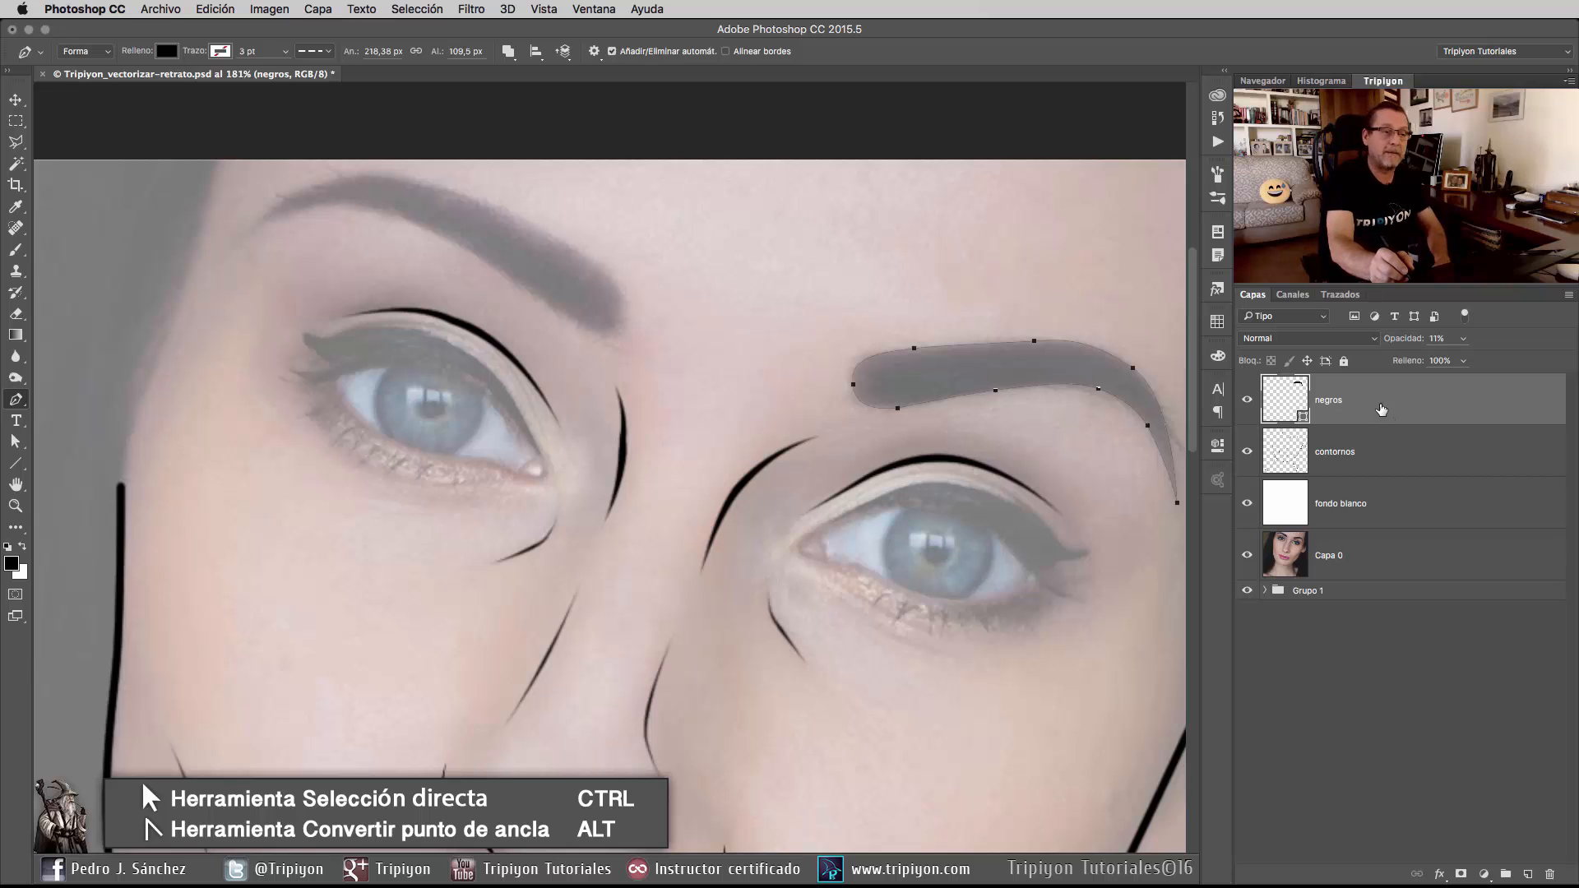
left_click_drag(635, 415, 745, 508)
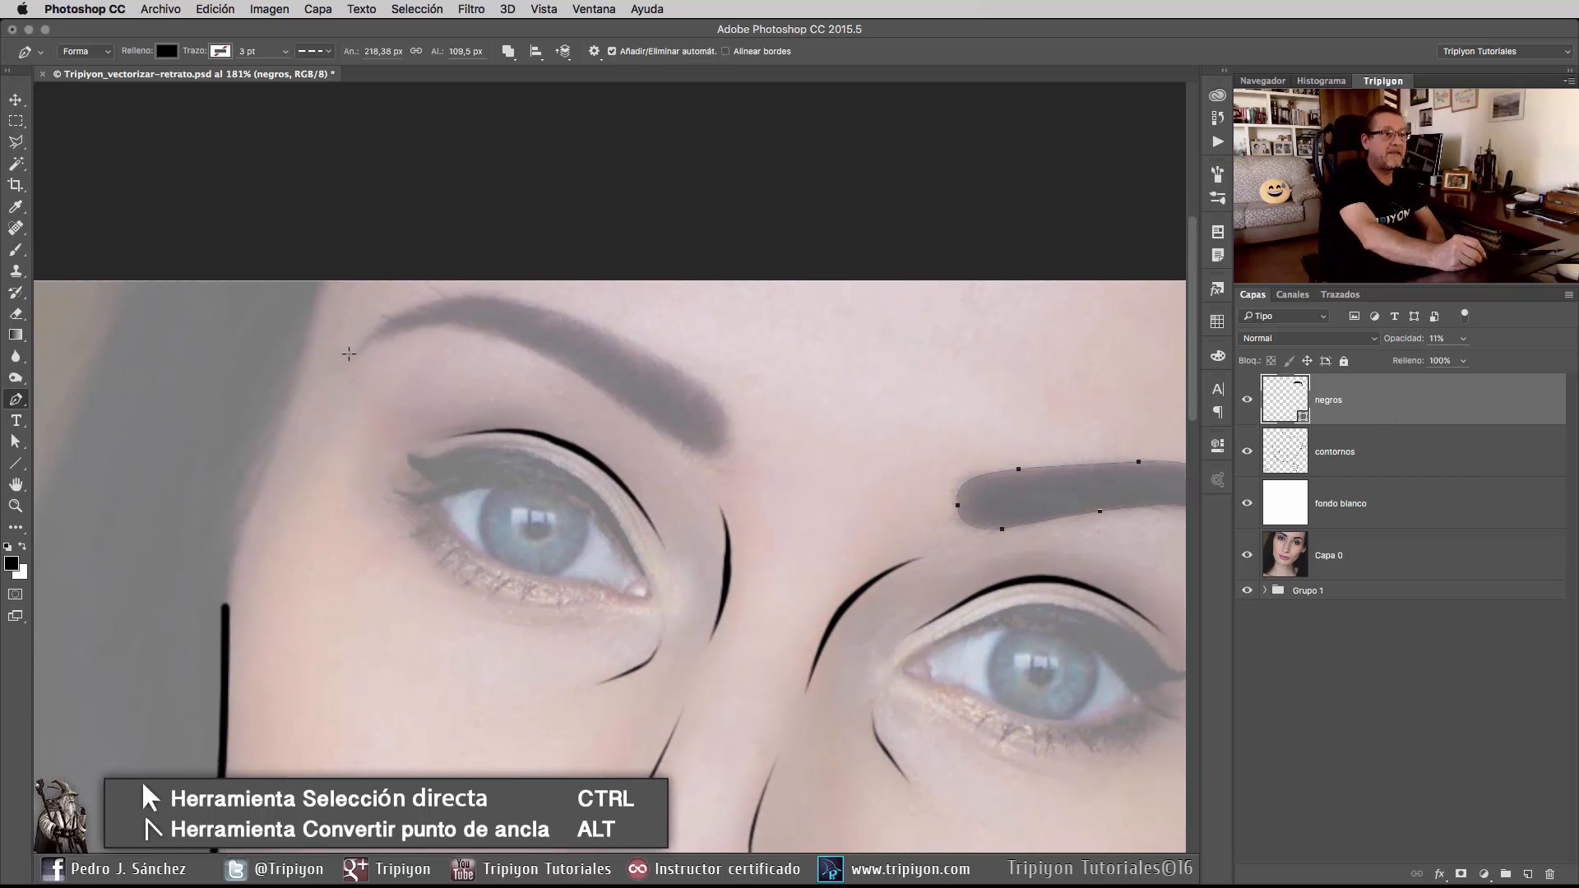
left_click_drag(466, 295, 521, 300)
left_click_drag(635, 345, 712, 461)
left_click_drag(675, 440, 654, 421)
left_click(536, 352)
left_click(438, 329)
left_click(345, 356)
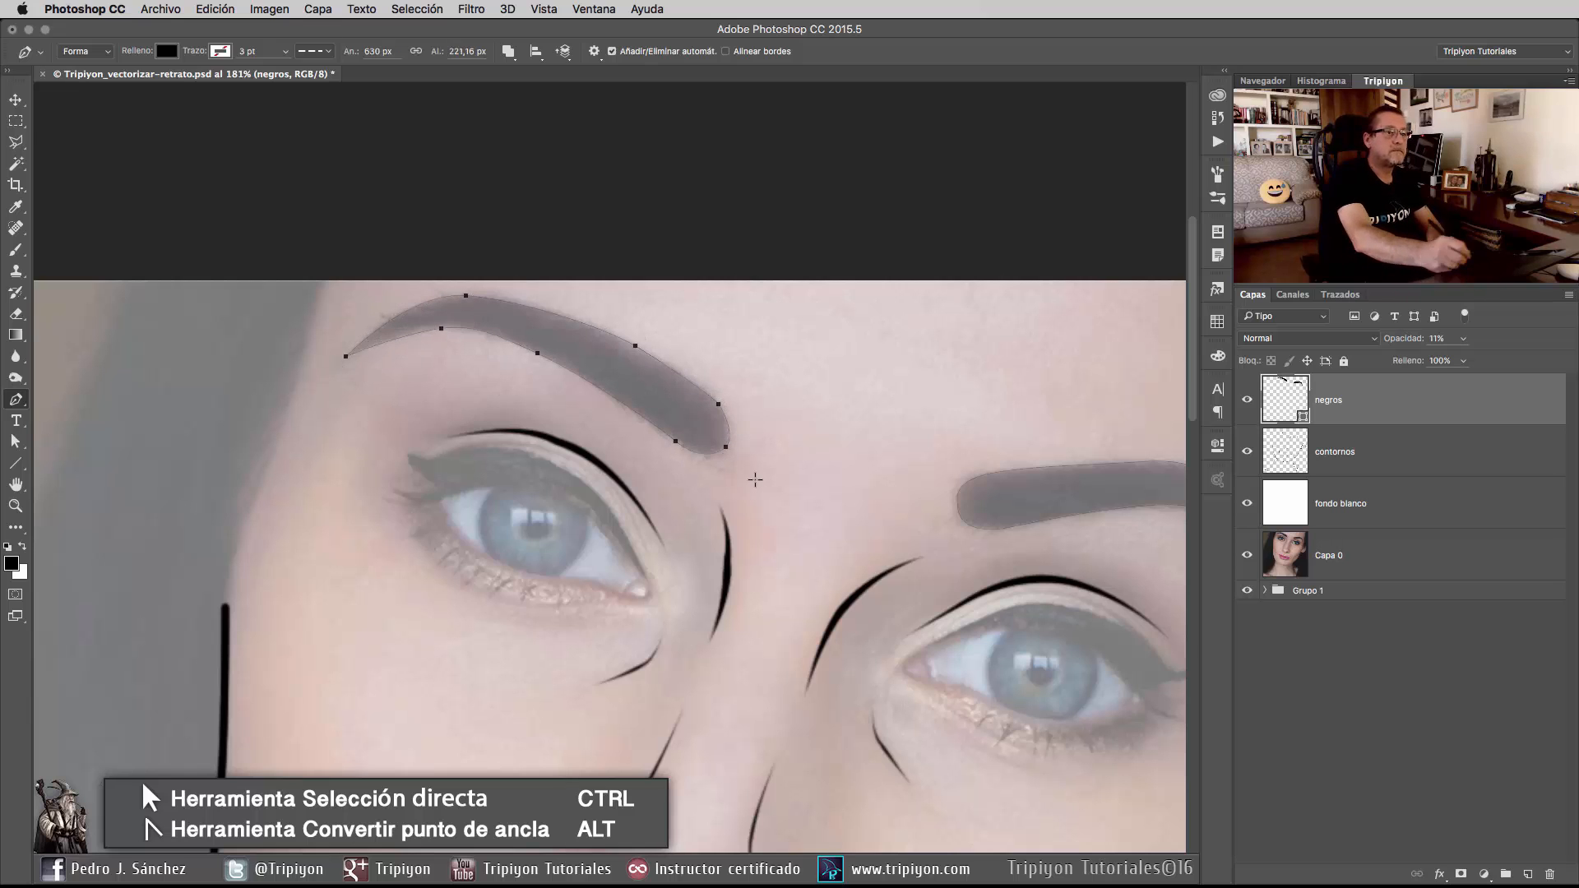
scroll(830, 559, "down", 5)
left_click_drag(829, 559, 765, 465)
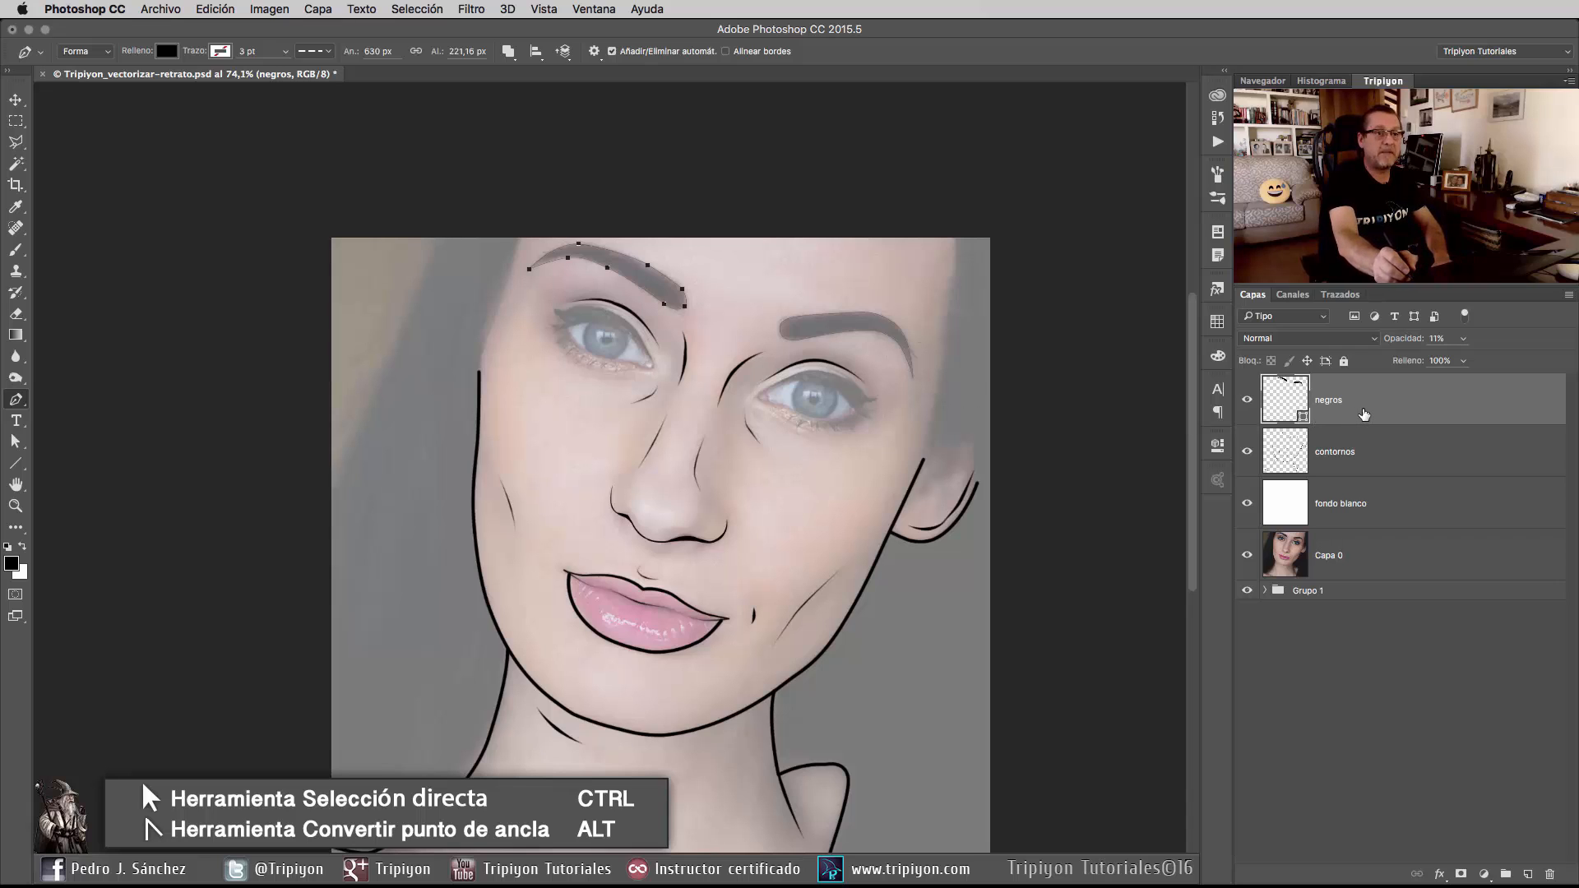
left_click_drag(823, 699, 837, 581)
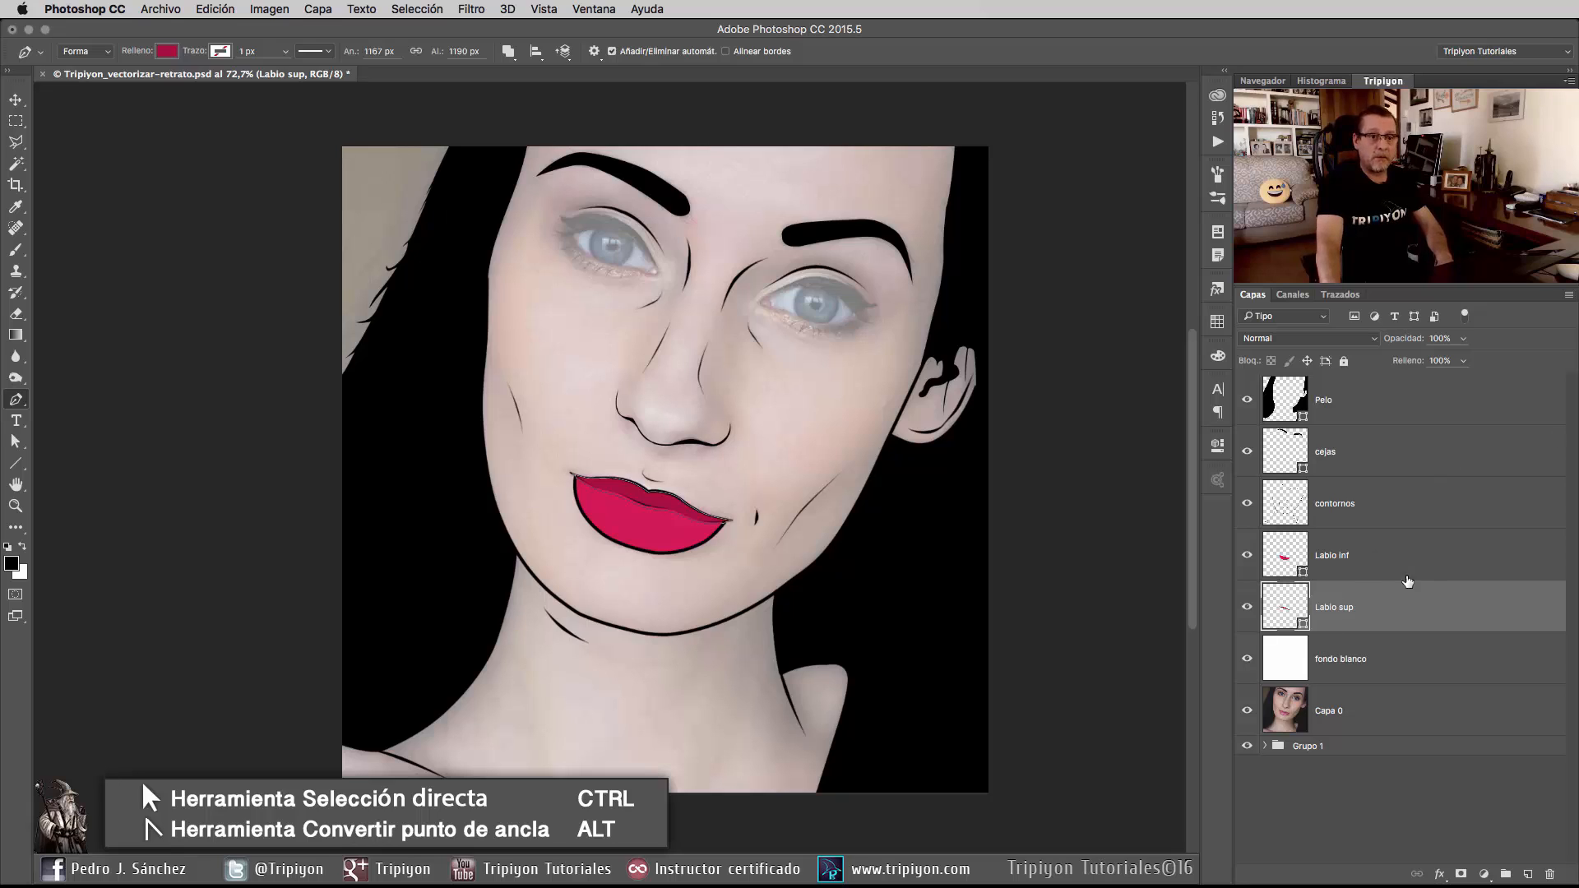
Toggle the visibility of the Labio inf and Labio sup layers and examine the two lip fills up close.
left_click(1247, 557)
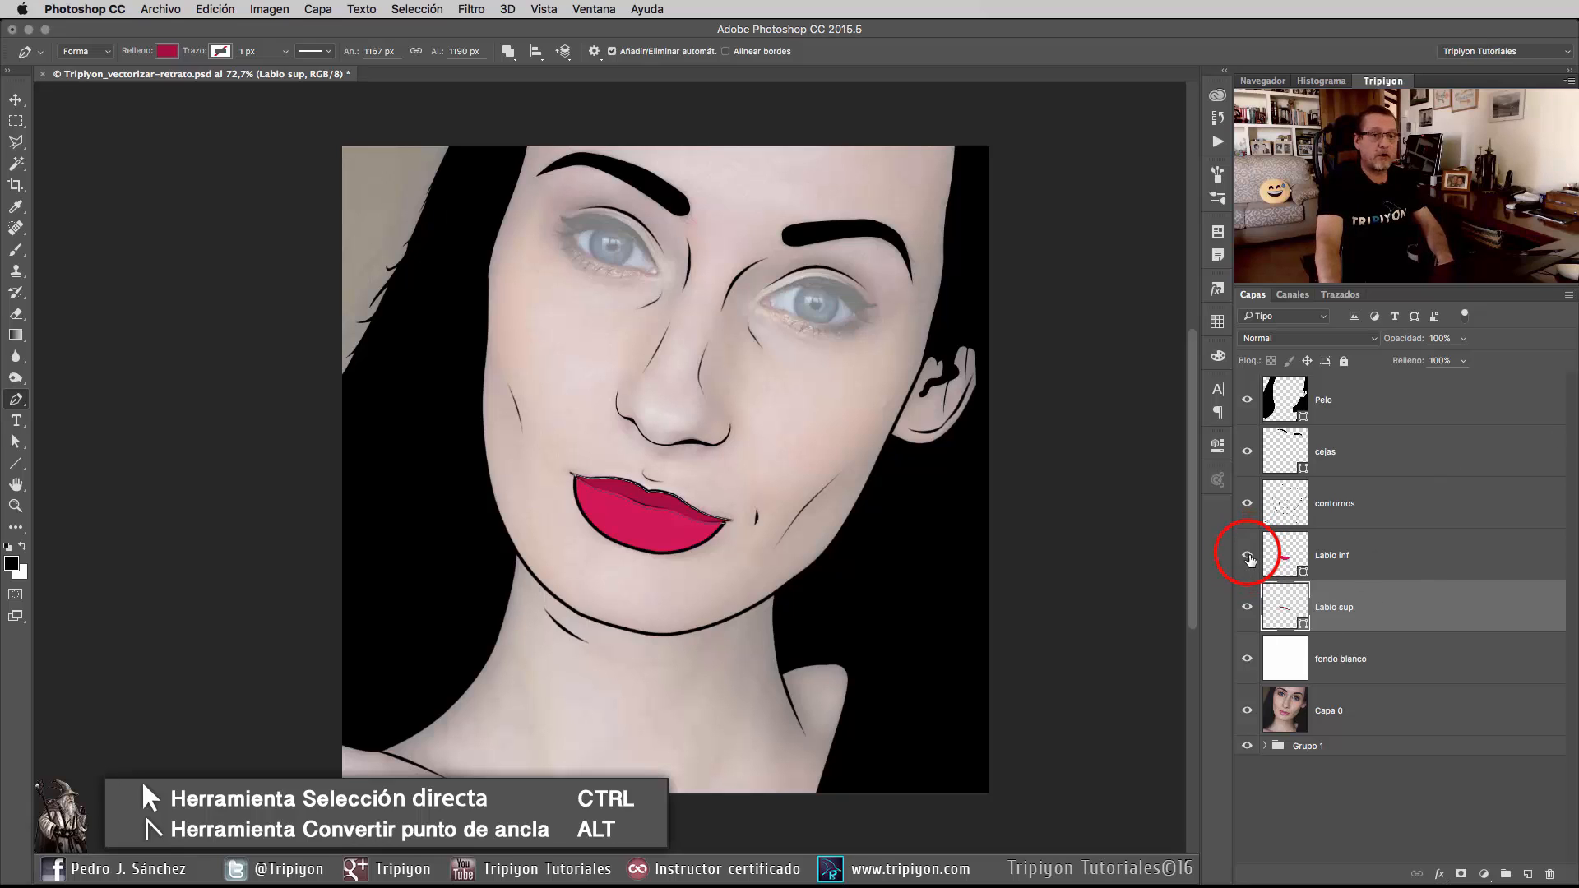
left_click(1248, 557)
left_click(1248, 557)
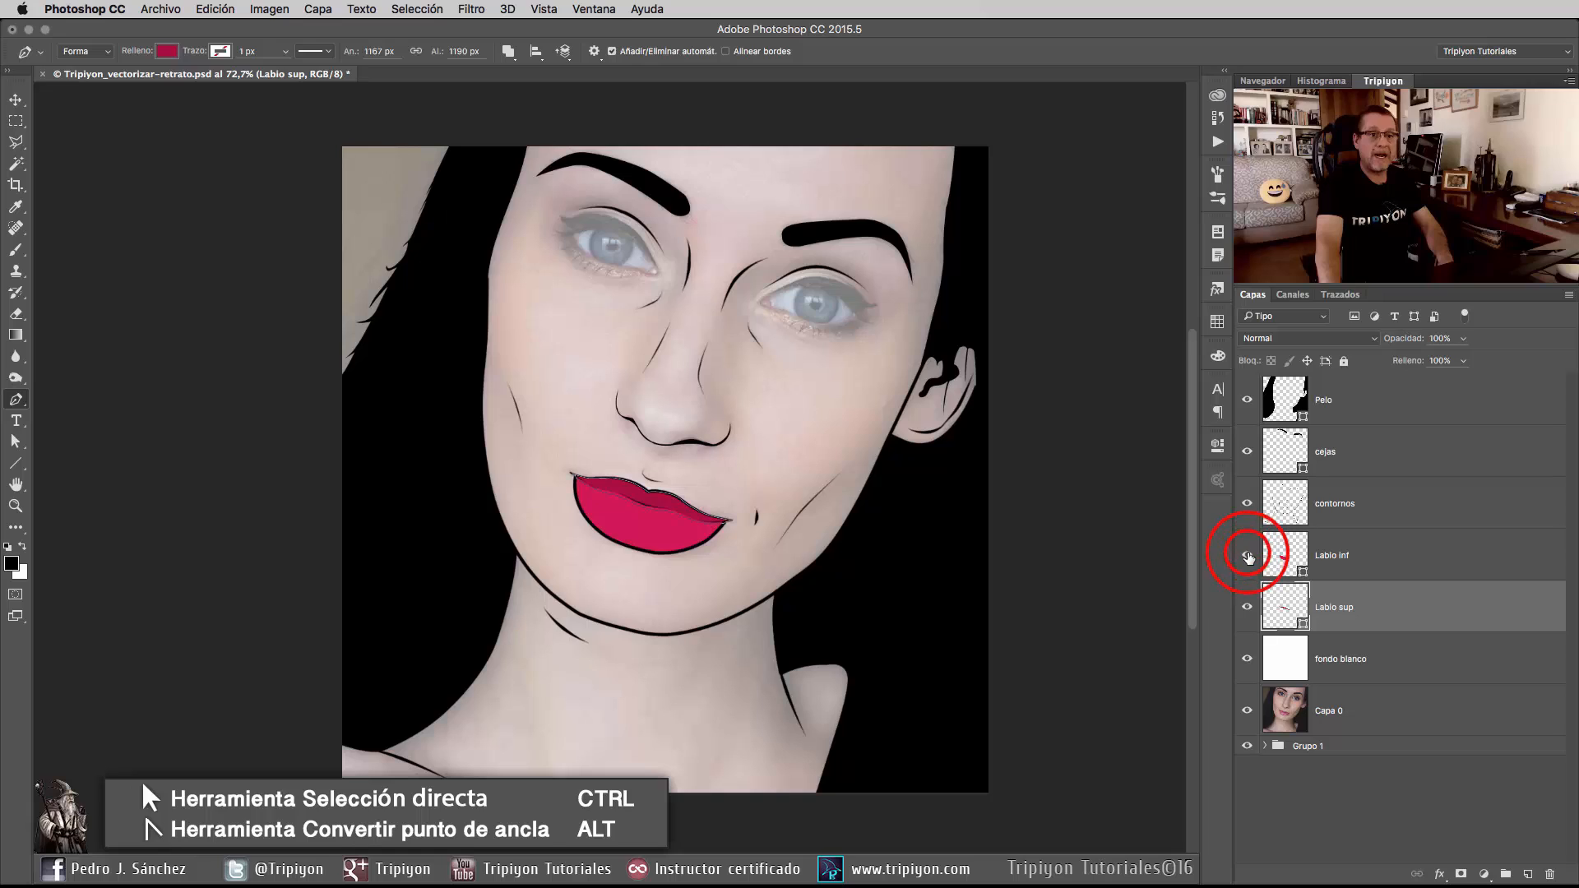
left_click(1248, 557)
left_click(1248, 557)
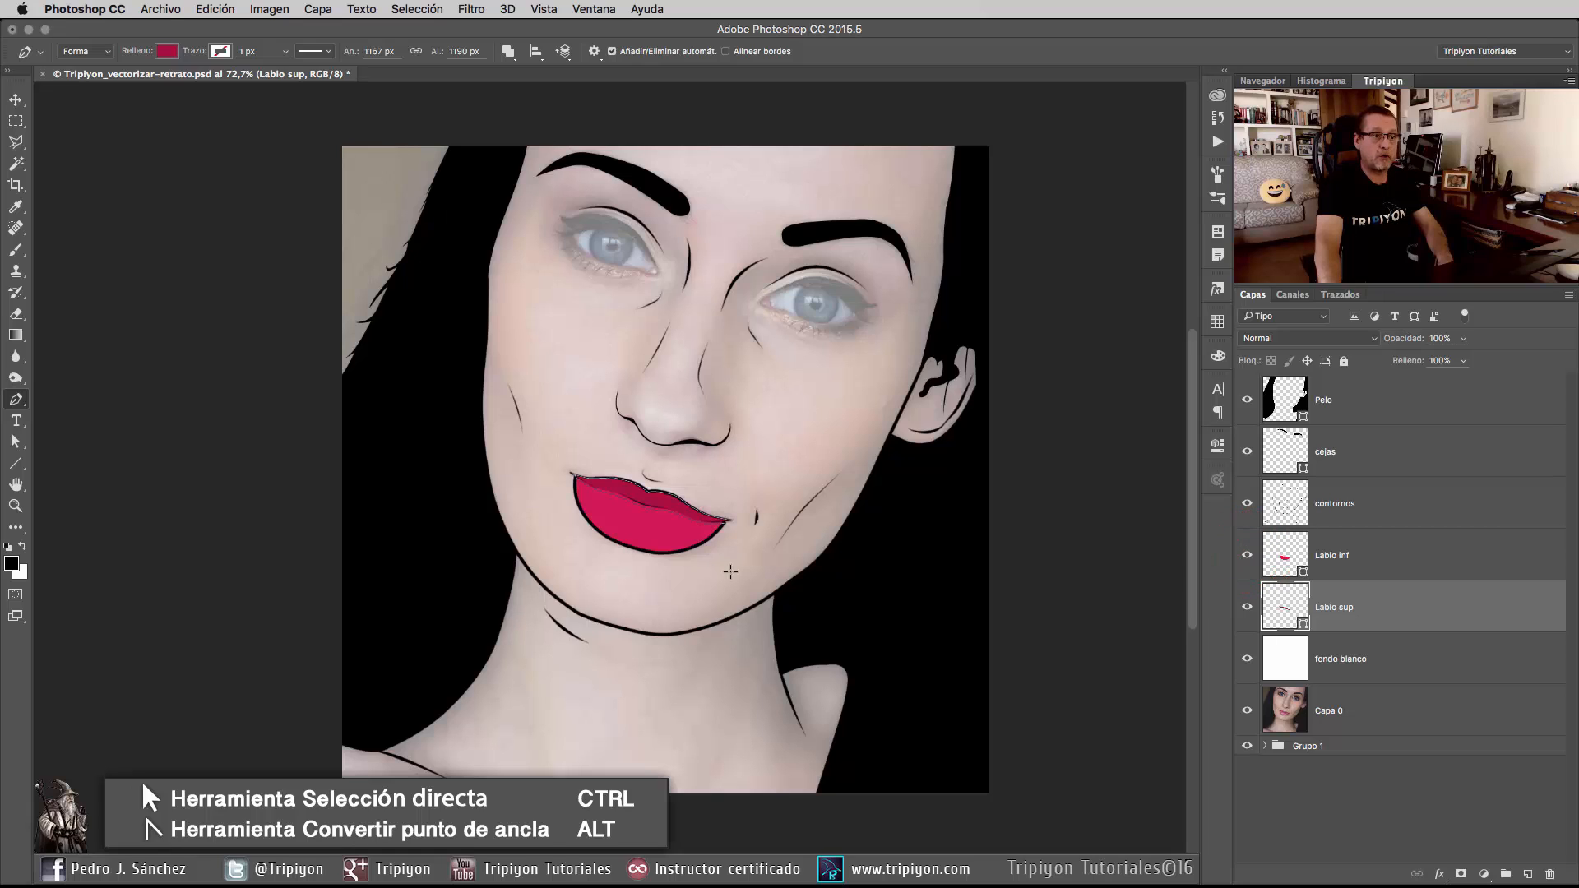
left_click(1248, 607)
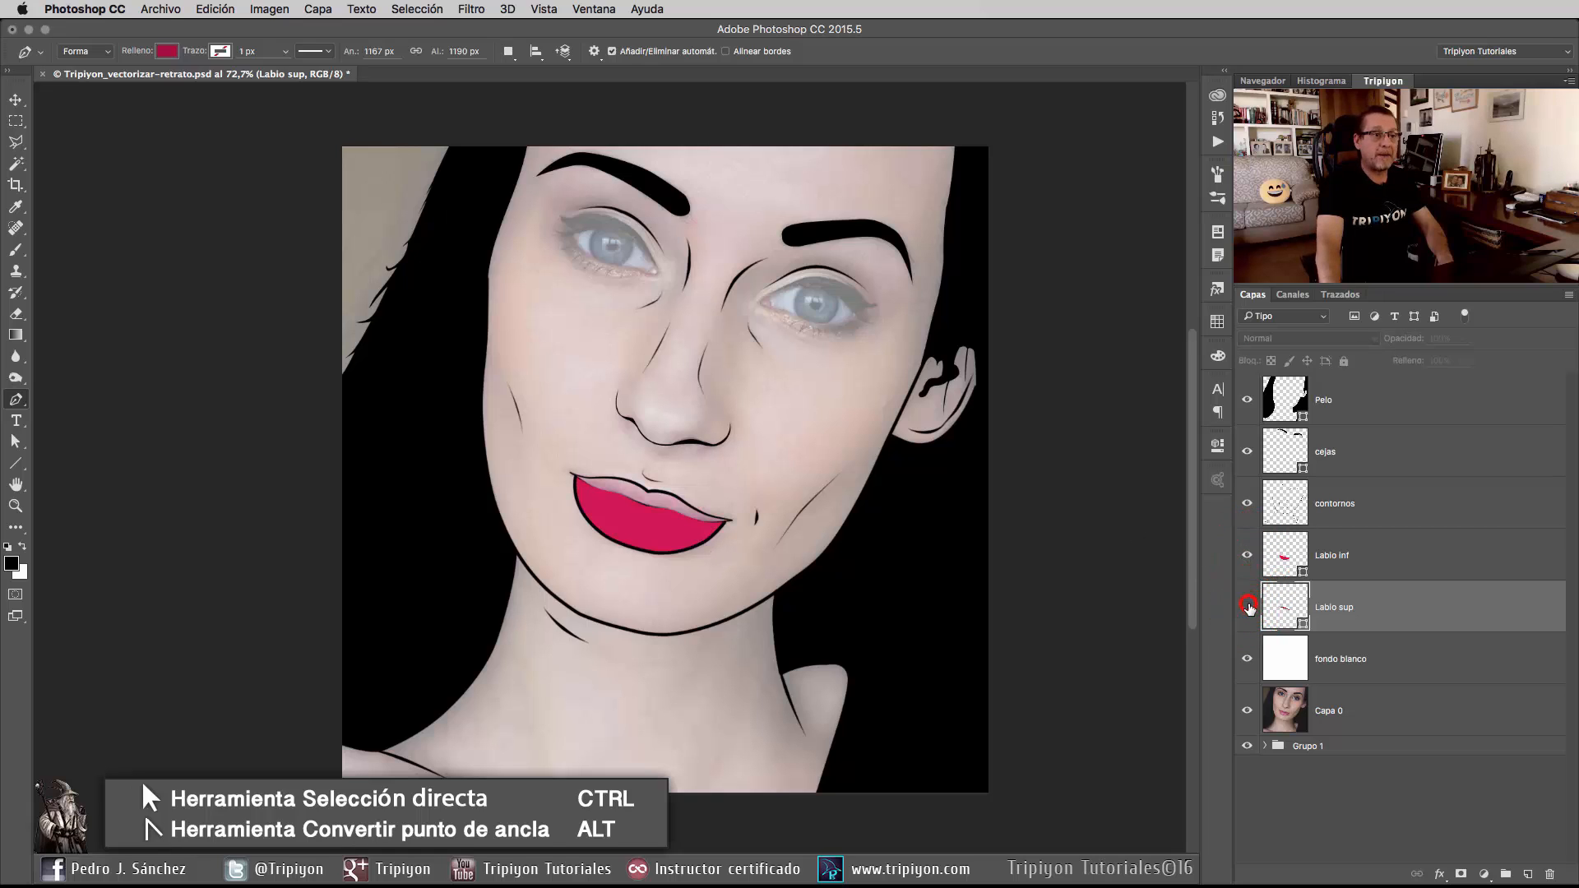
left_click(1248, 607)
left_click_drag(662, 528, 755, 507)
double_click(1288, 617)
left_click(1288, 556)
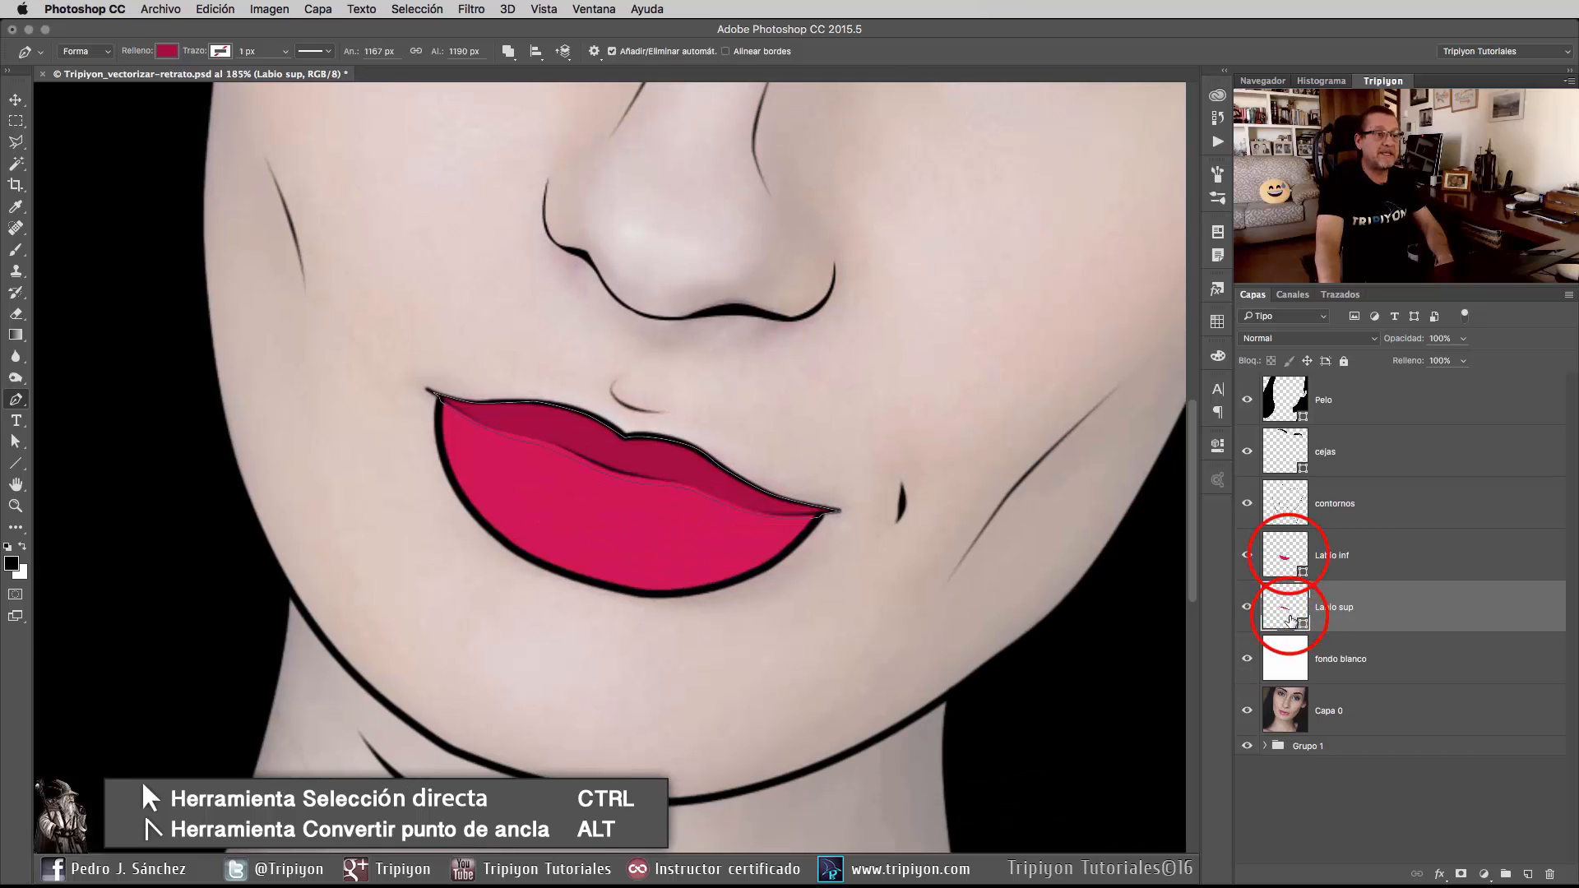
Try raising the anchor near the right mouth corner on the Labio inf shape's upper edge, and undo the move.
left_click(813, 544, "ctrl")
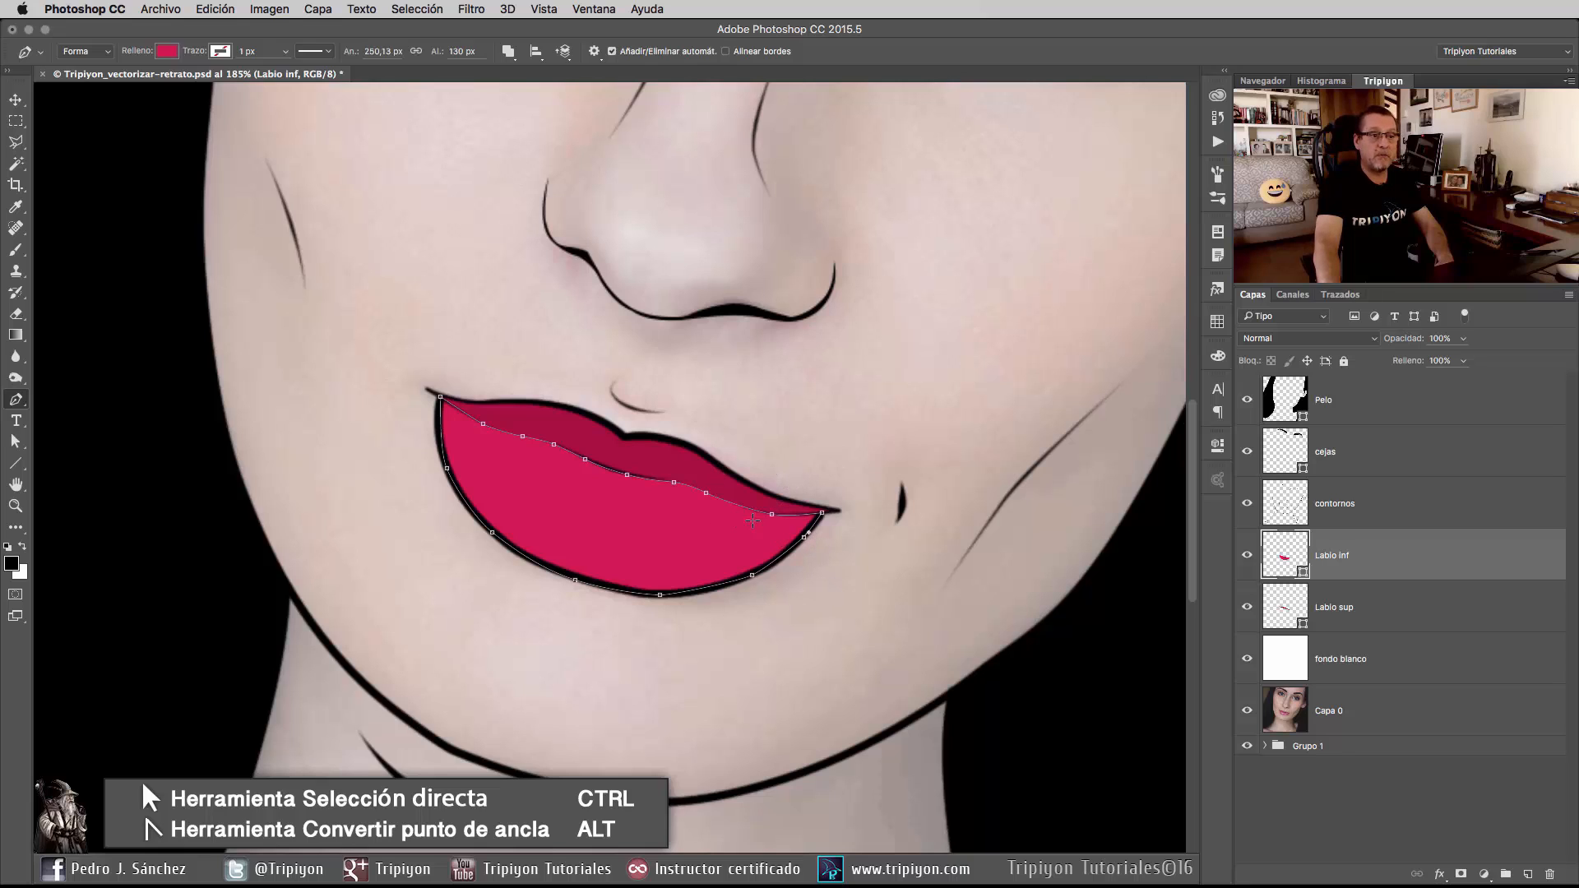
left_click_drag(771, 516, 782, 485)
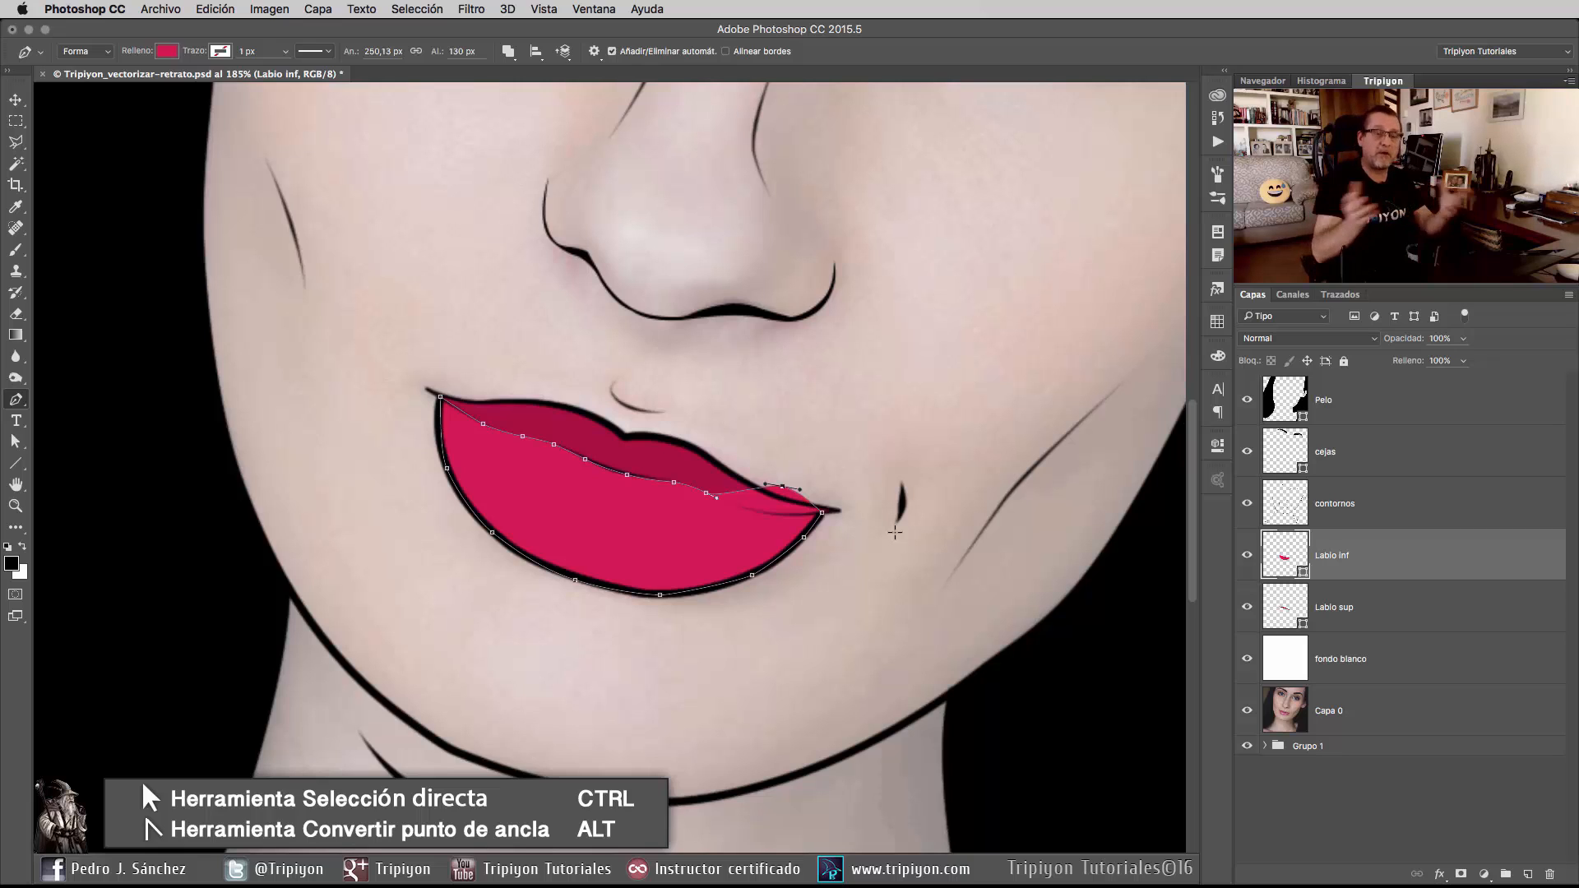
key("super+z")
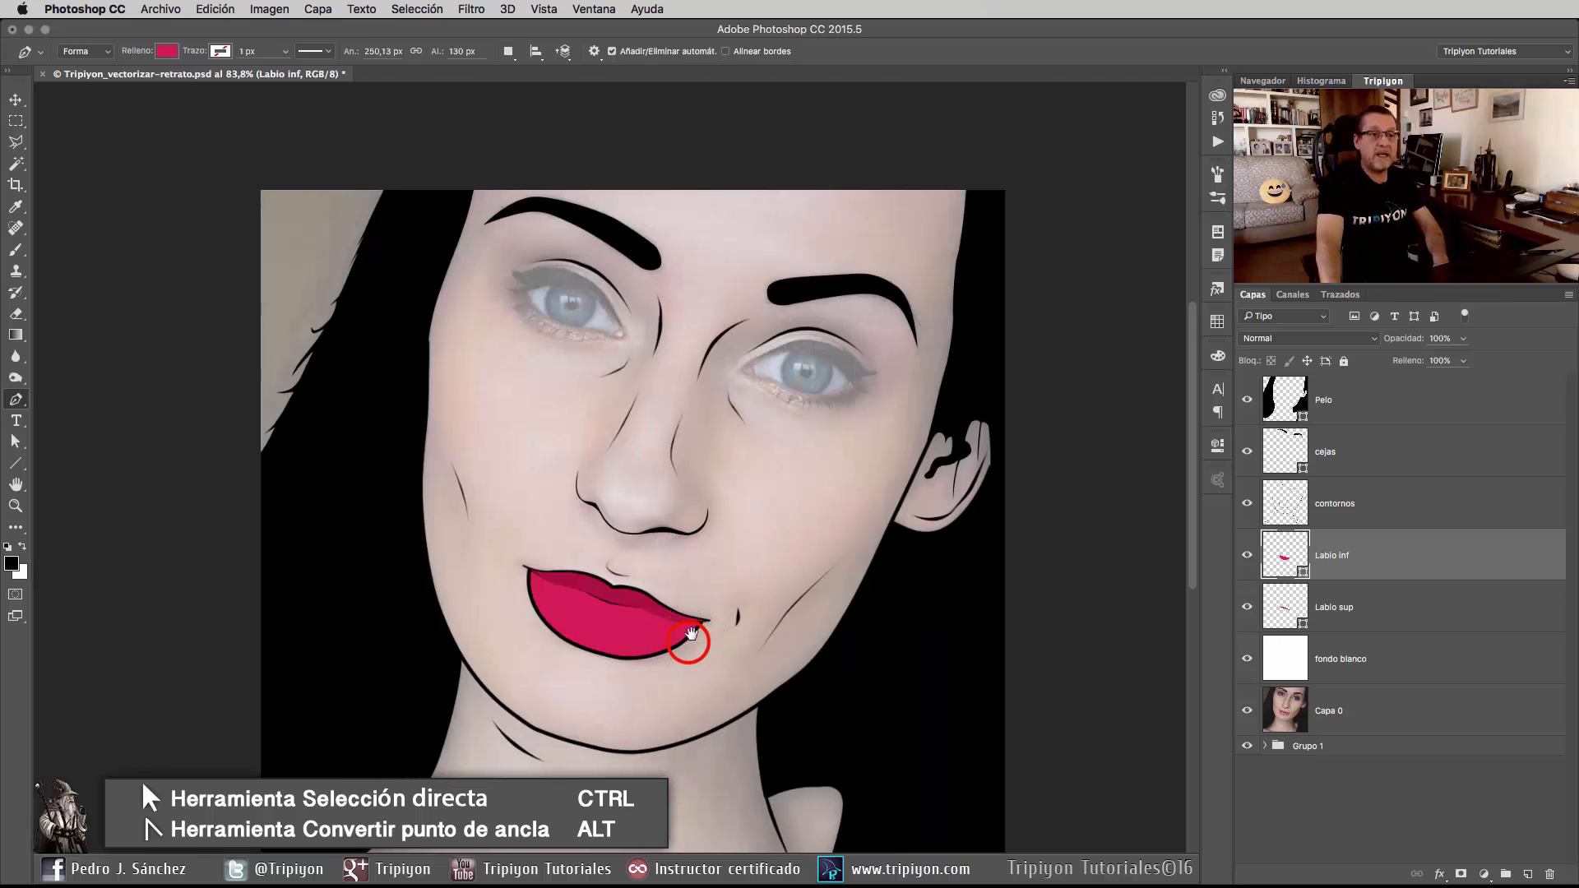
Select the Pelo layer and toggle its visibility to examine the black hair shape.
left_click_drag(690, 643, 730, 589)
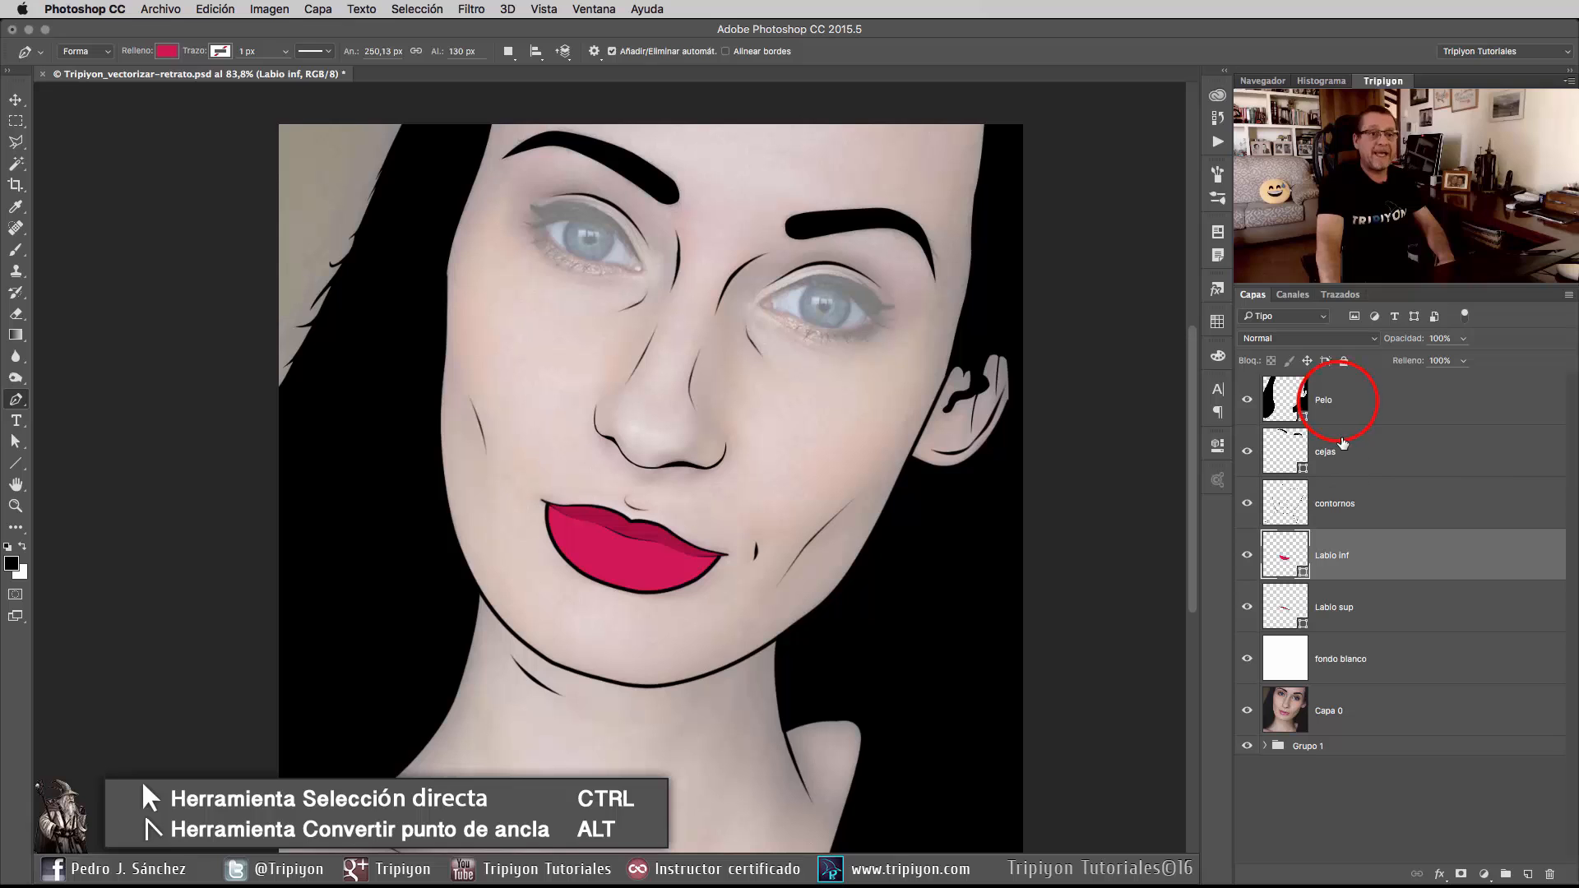
left_click(1336, 401)
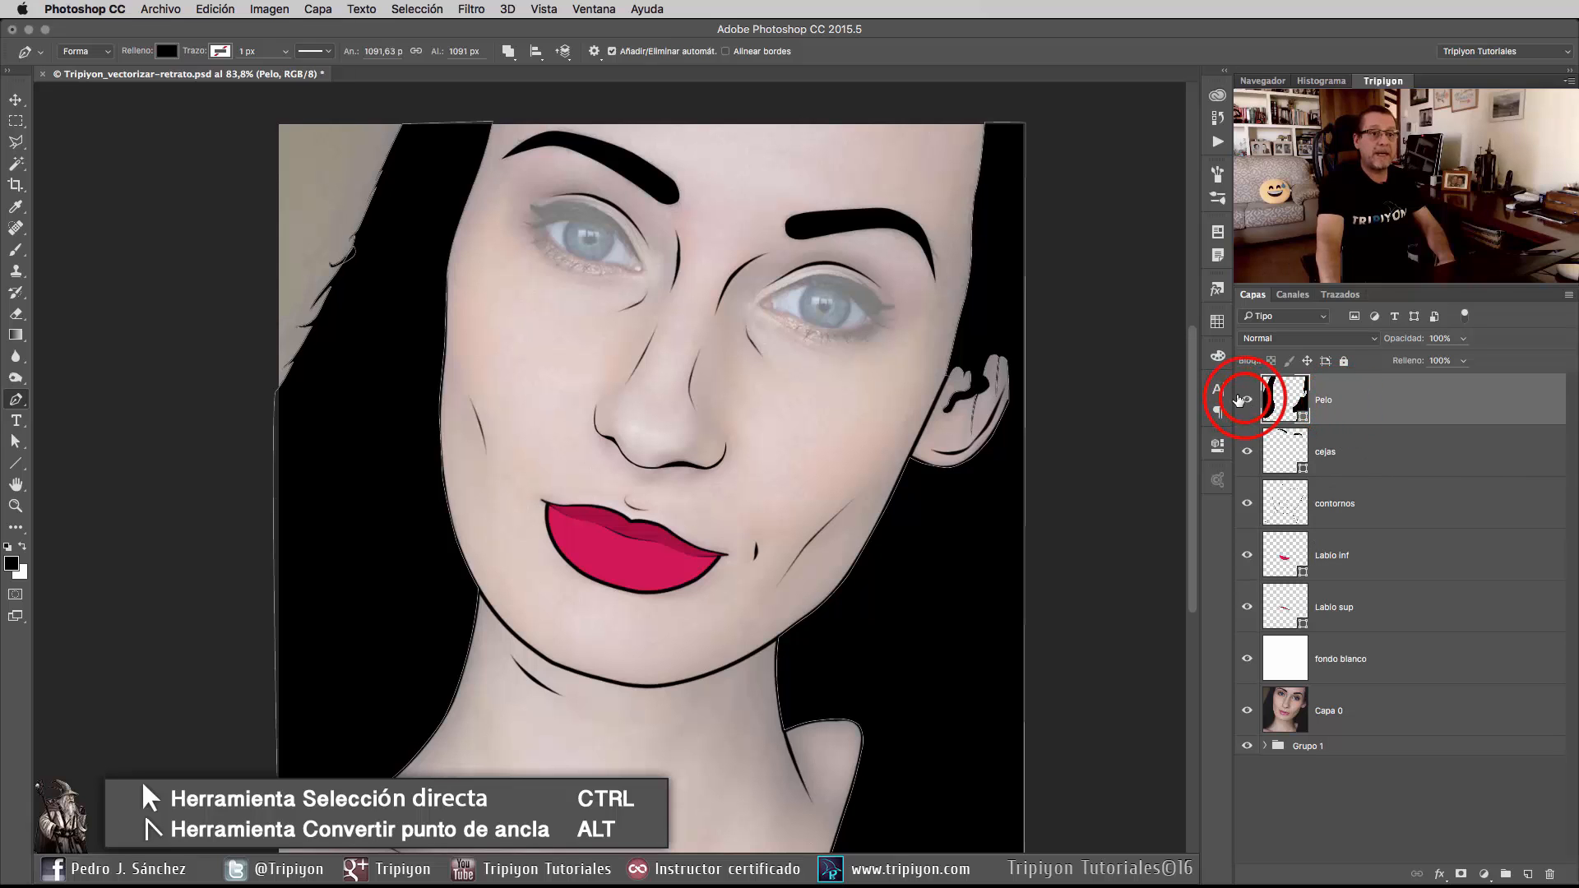
left_click(1243, 400)
left_click(1244, 400)
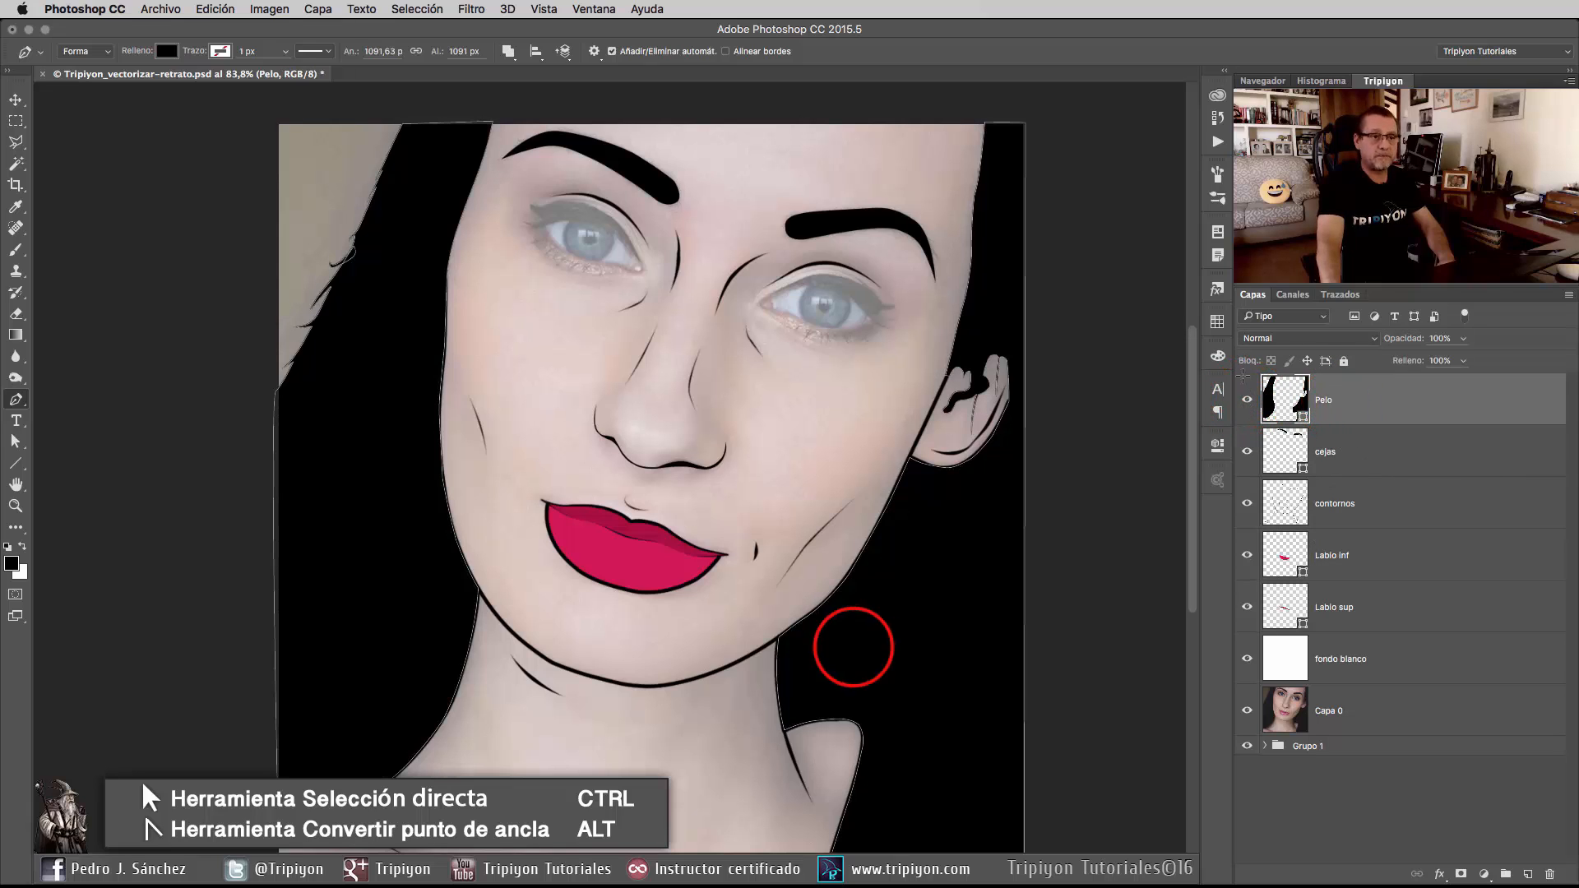
scroll(1242, 376, "down", 1)
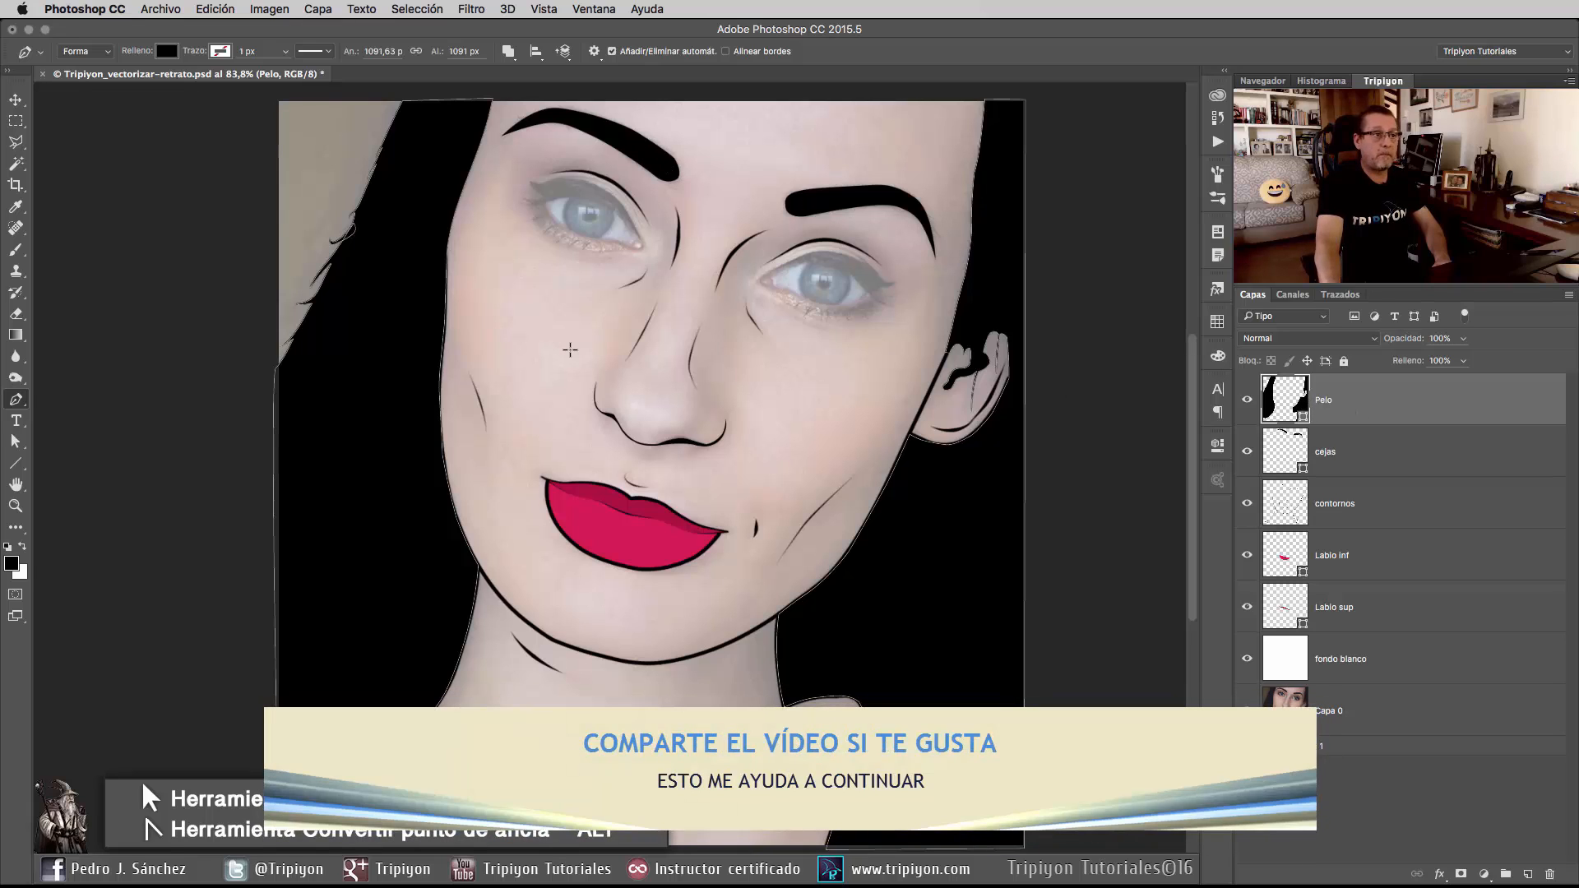
Check the path operation of the hair shape on the Pelo layer, keeping Combinar formas, and deselect its path.
left_click(404, 371, "super")
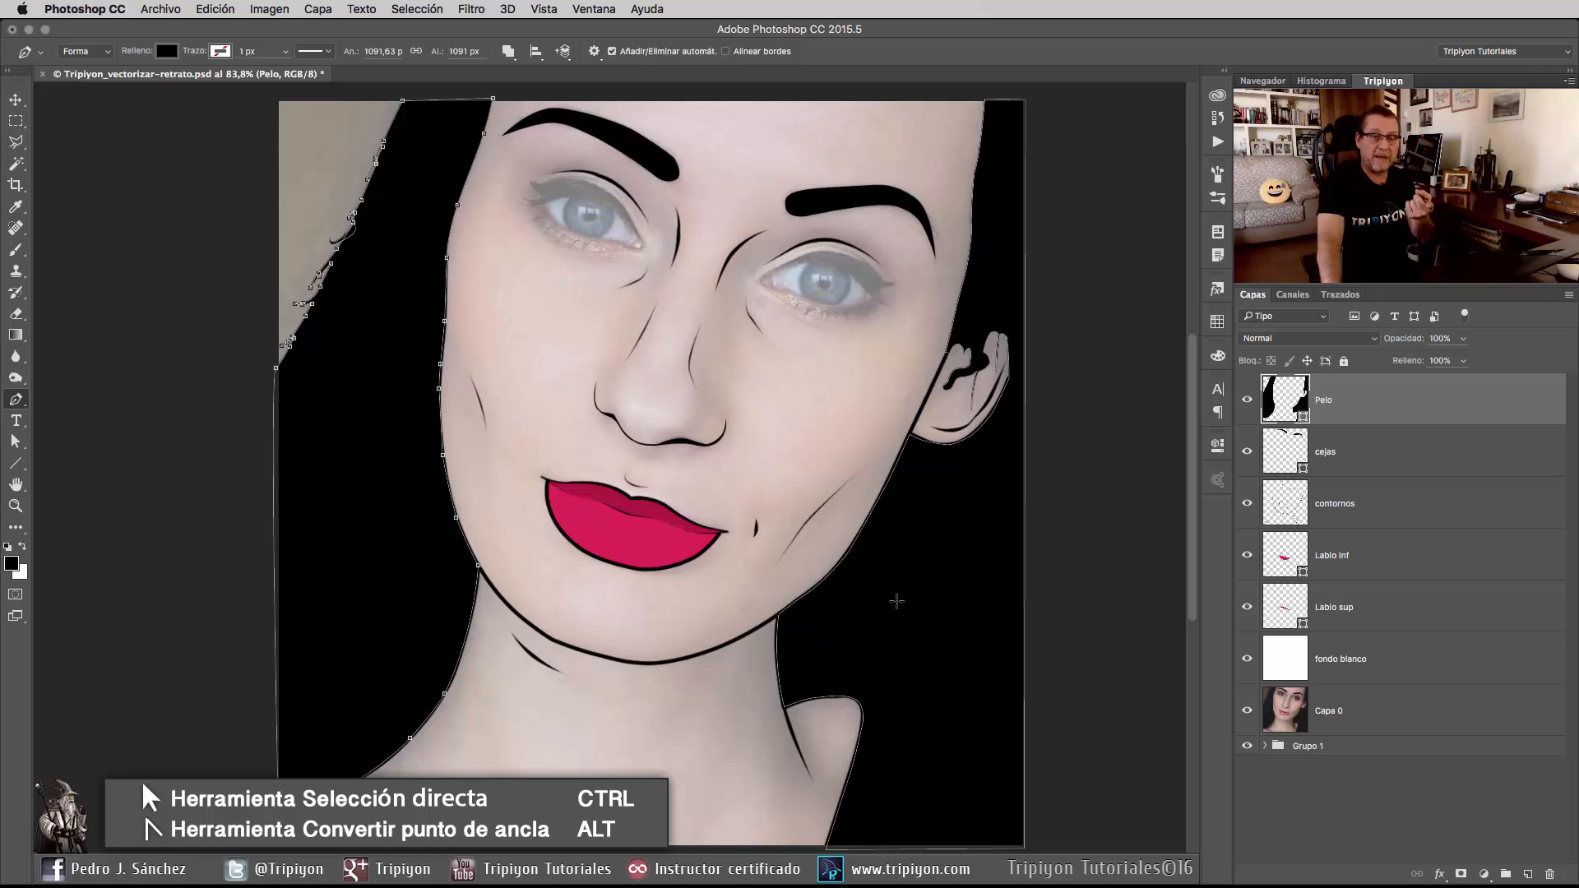
left_click(508, 51)
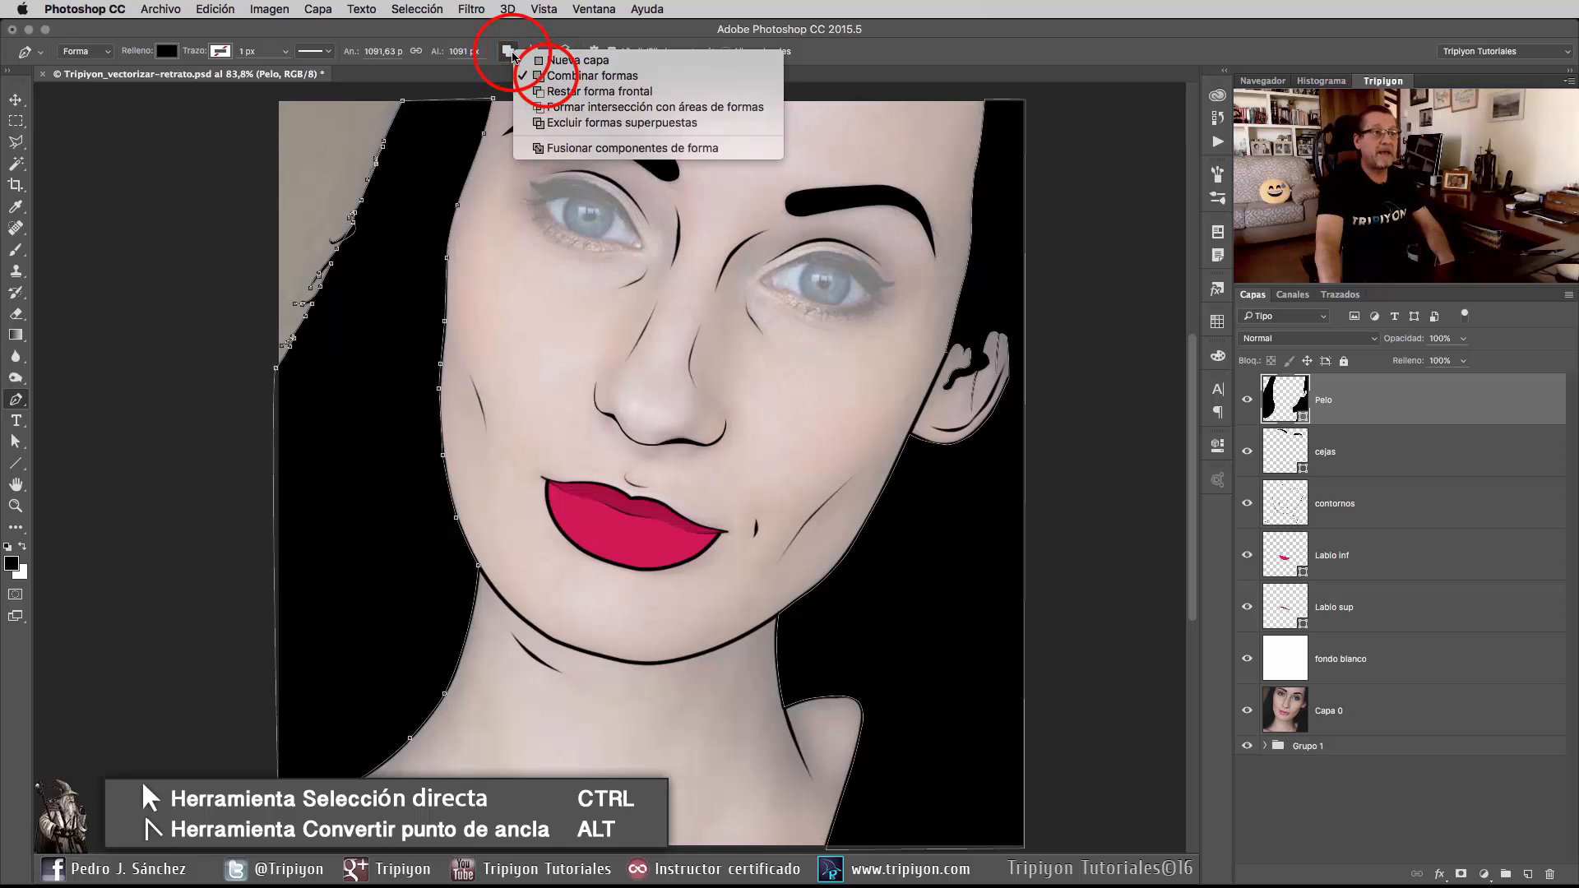
left_click(547, 77)
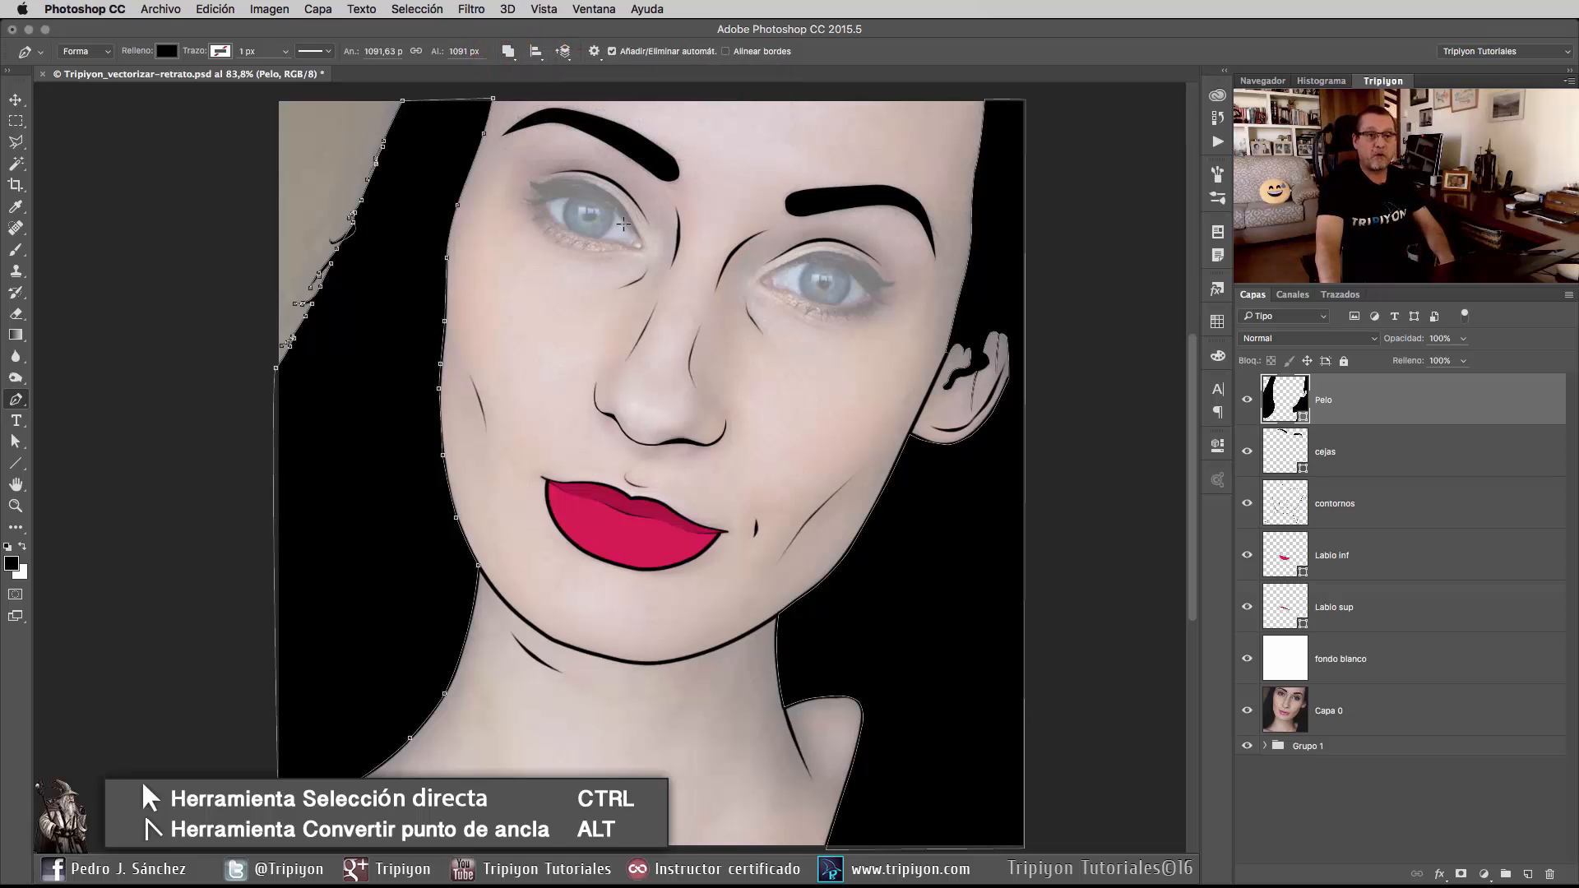
key("Return")
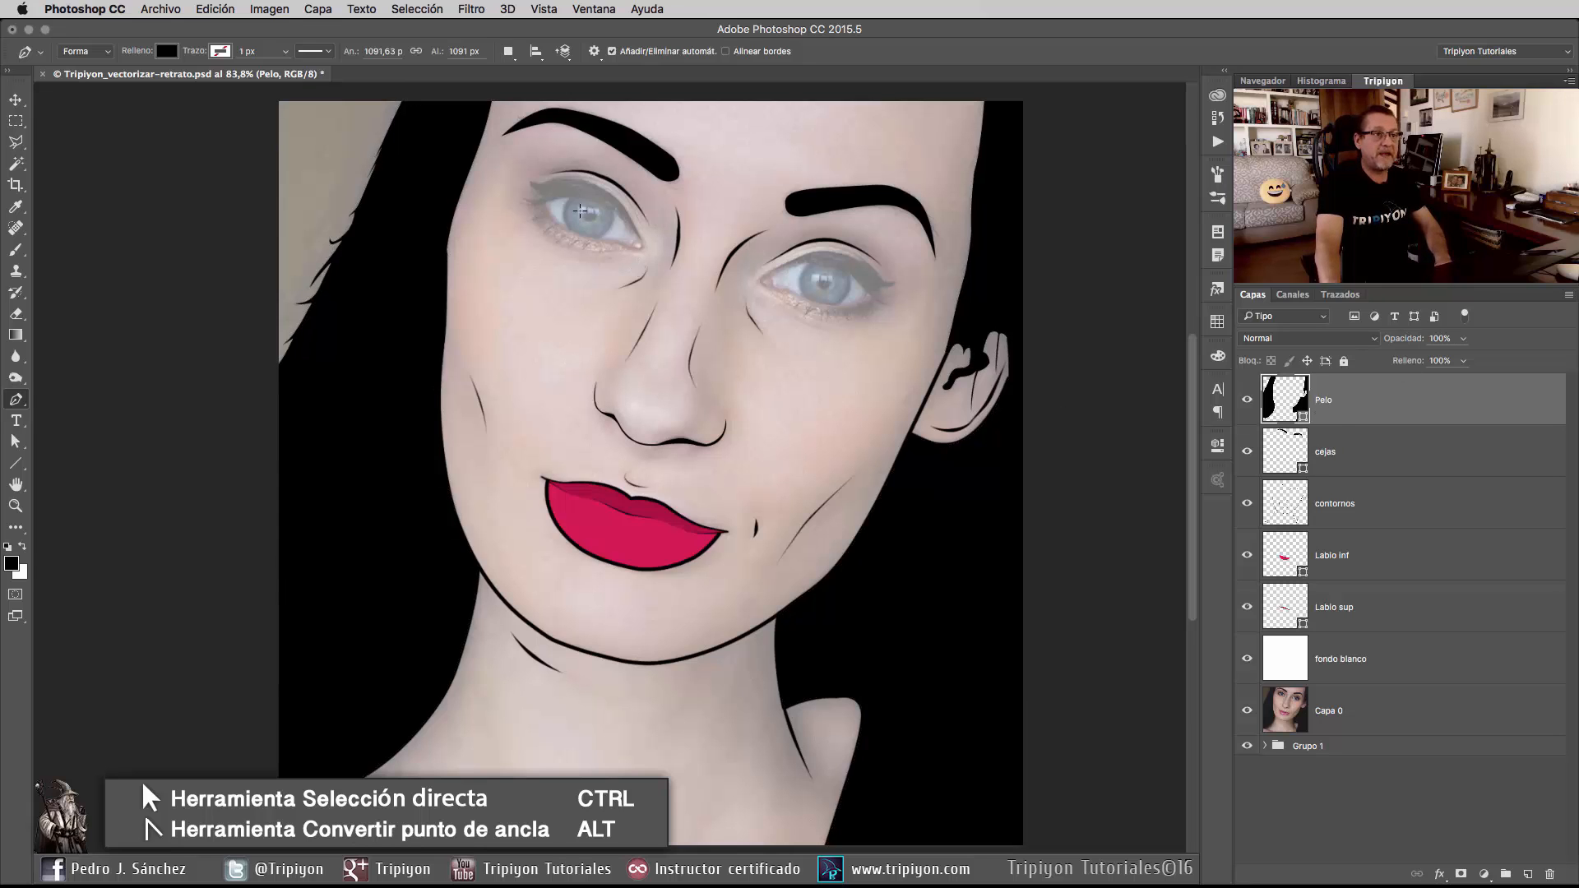
left_click_drag(580, 211, 700, 441)
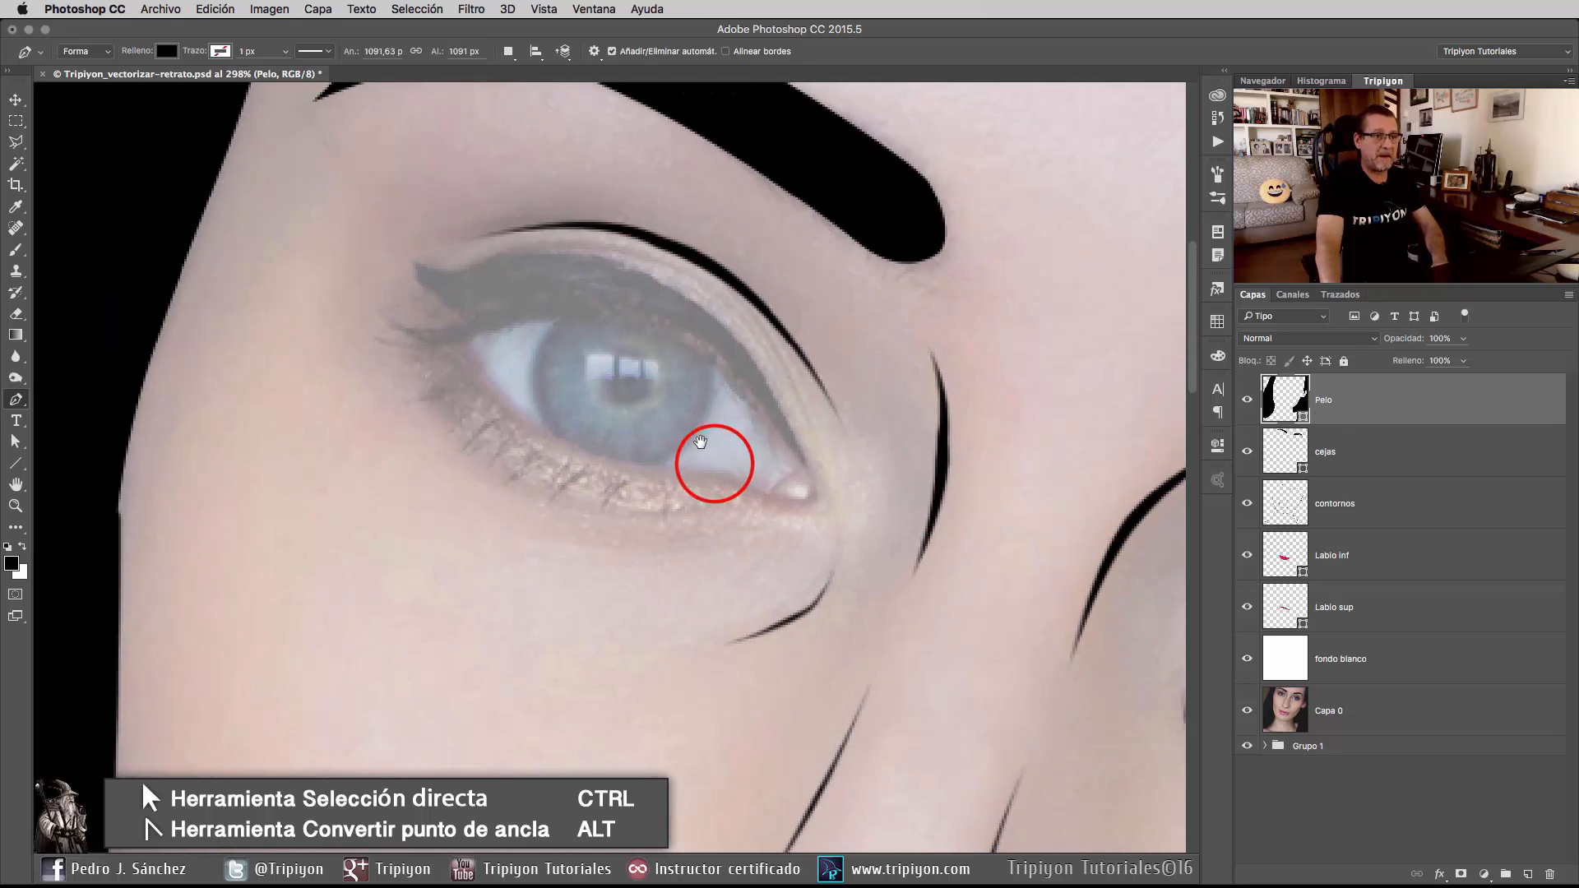
Draw the upper edge of a black eyeliner shape from the eye's outer tip to its inner corner, with 10% layer opacity.
left_click(416, 263)
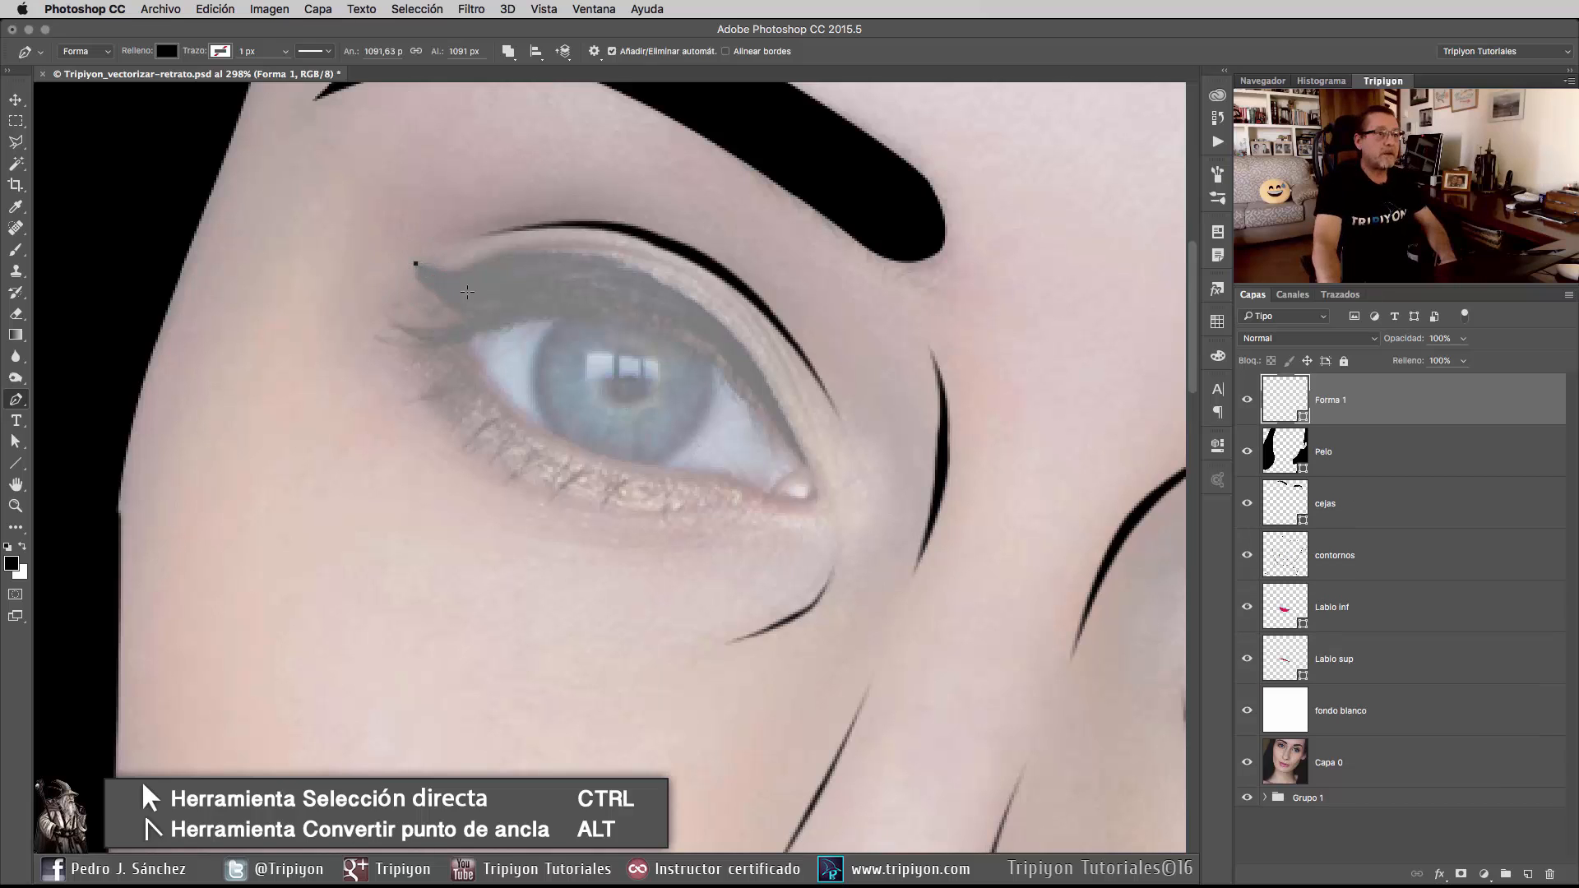
left_click(455, 271)
left_click_drag(518, 256, 541, 254)
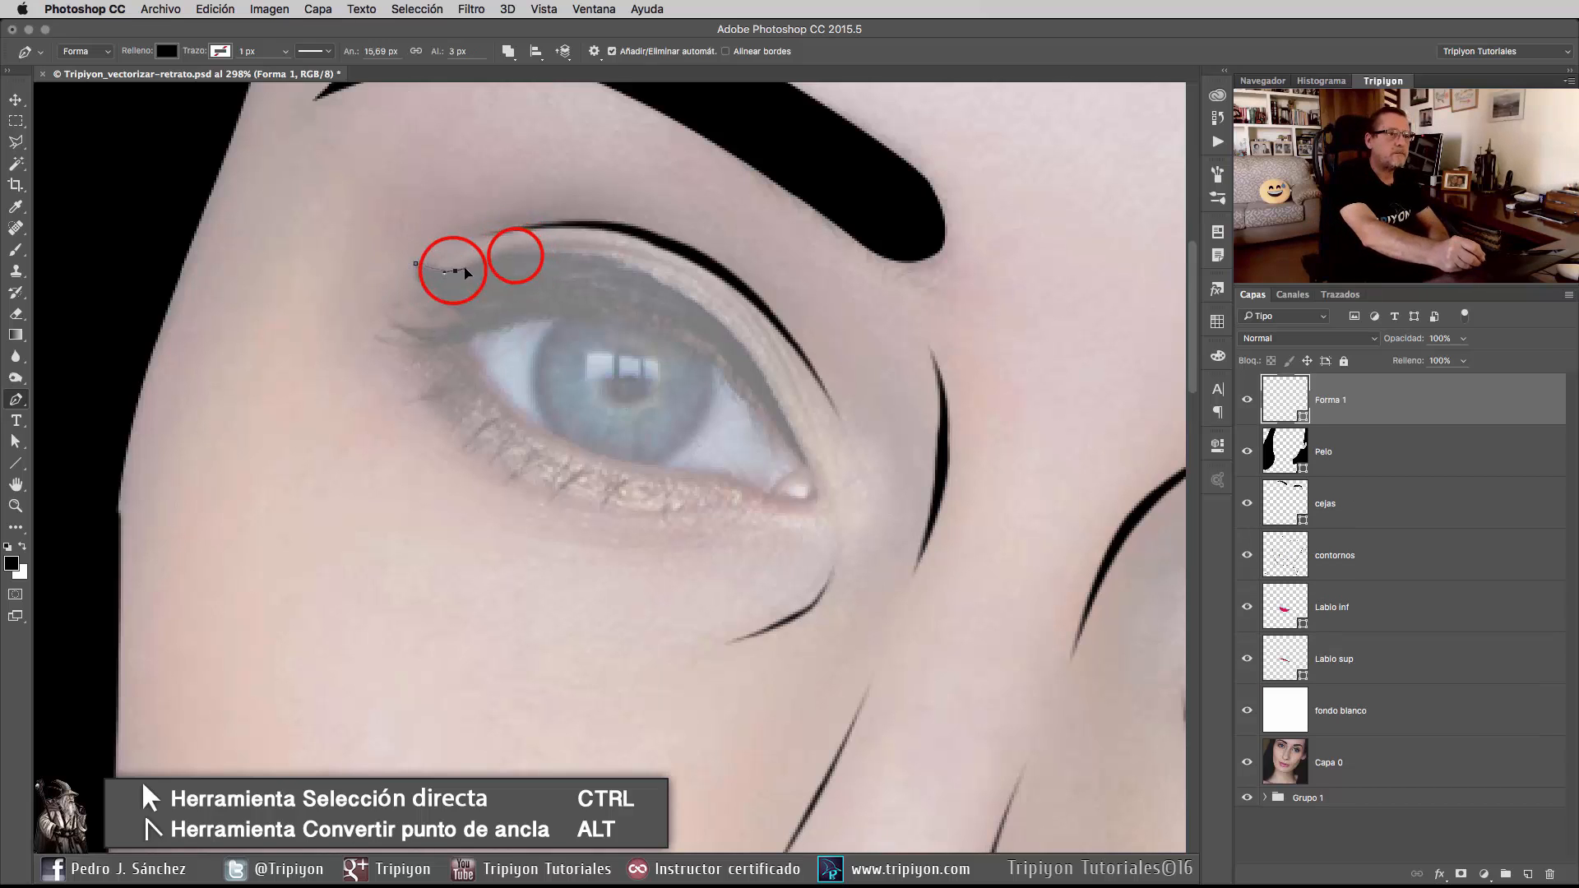
left_click(654, 277)
left_click_drag(654, 277, 696, 304)
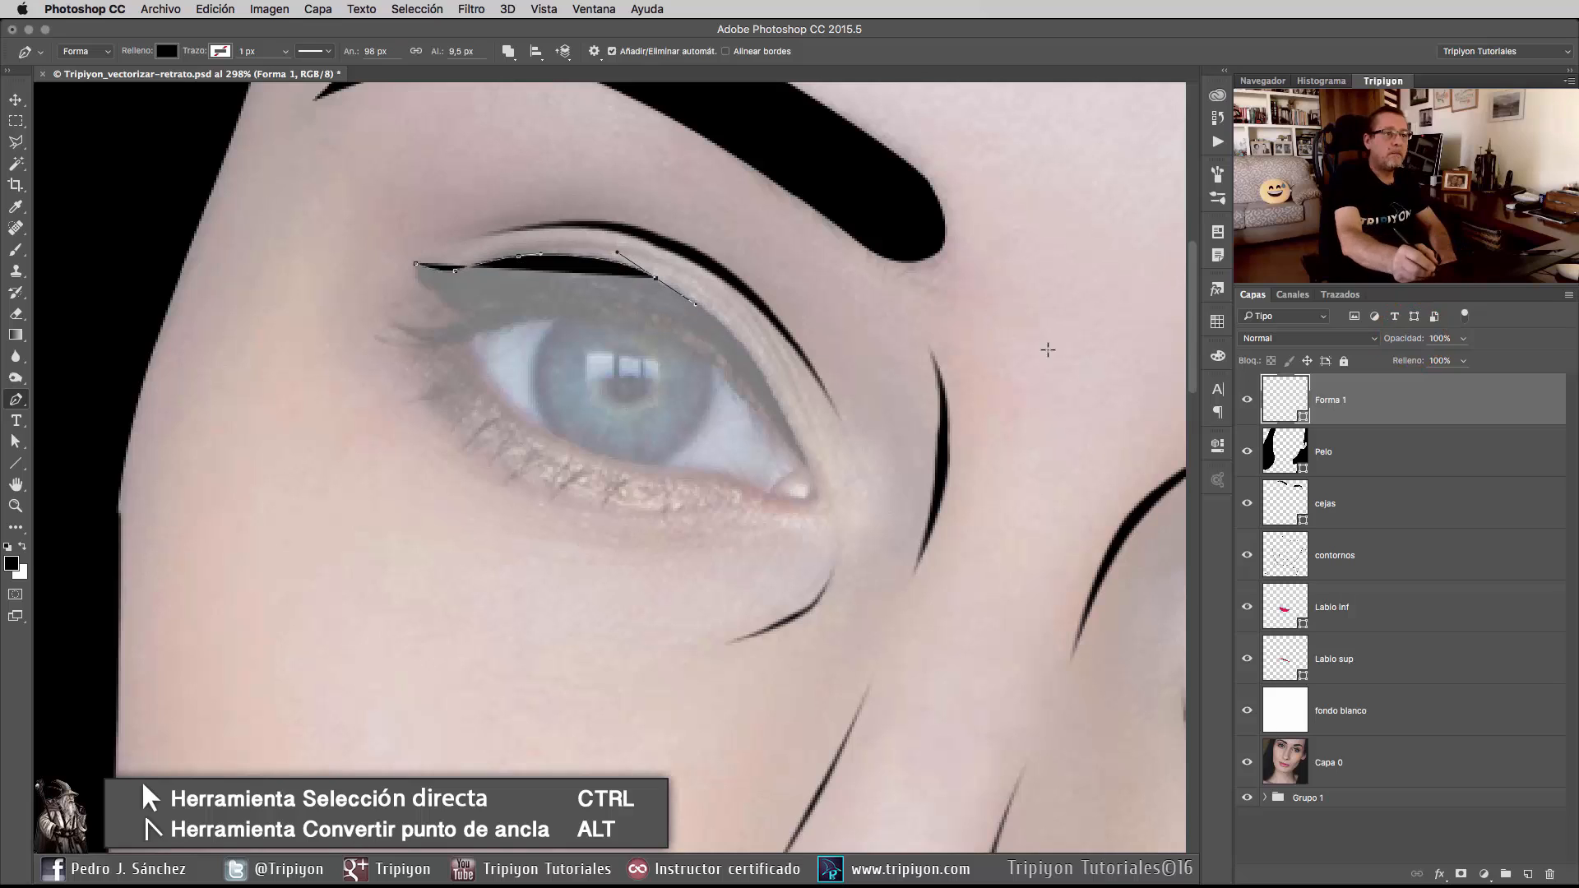
left_click_drag(1413, 340, 1361, 342)
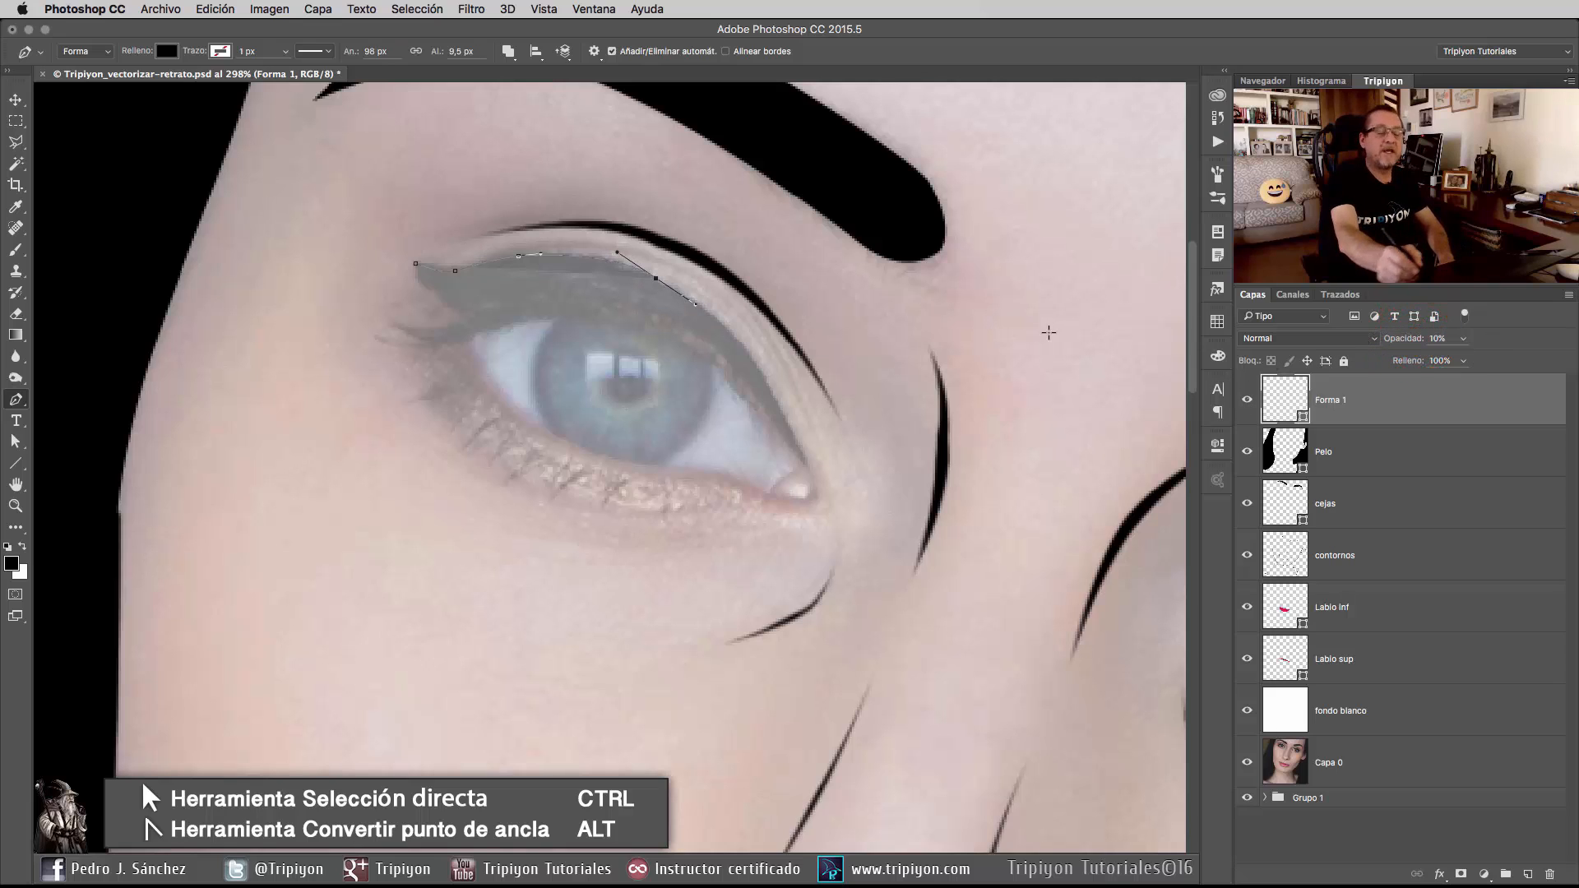
left_click_drag(740, 339, 756, 362)
left_click_drag(811, 467, 820, 495)
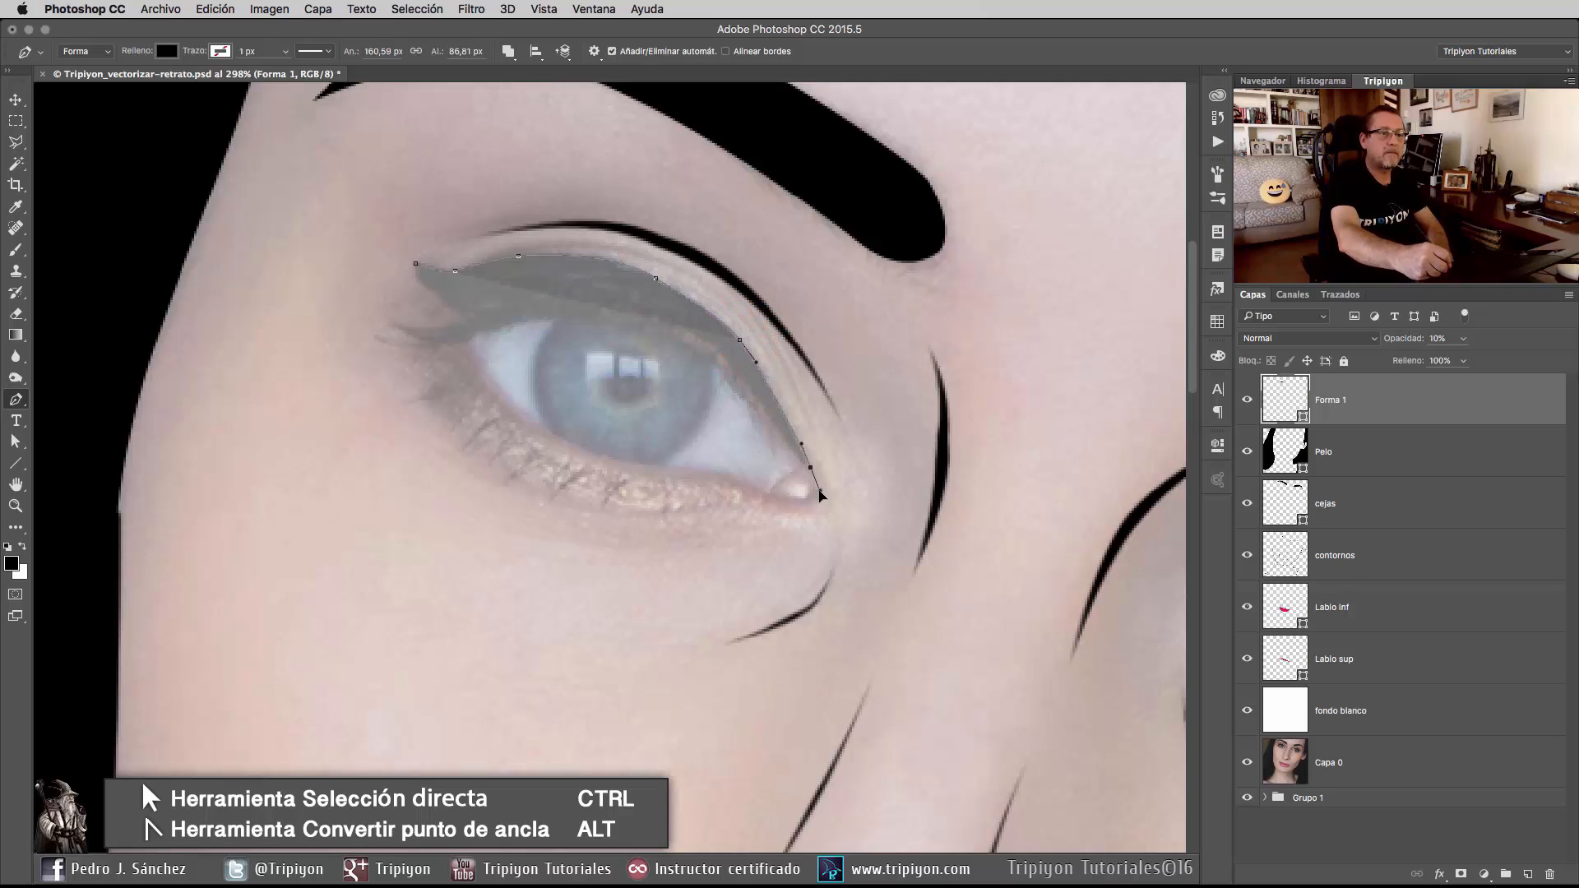
left_click_drag(727, 356, 709, 339)
left_click_drag(636, 307, 605, 301)
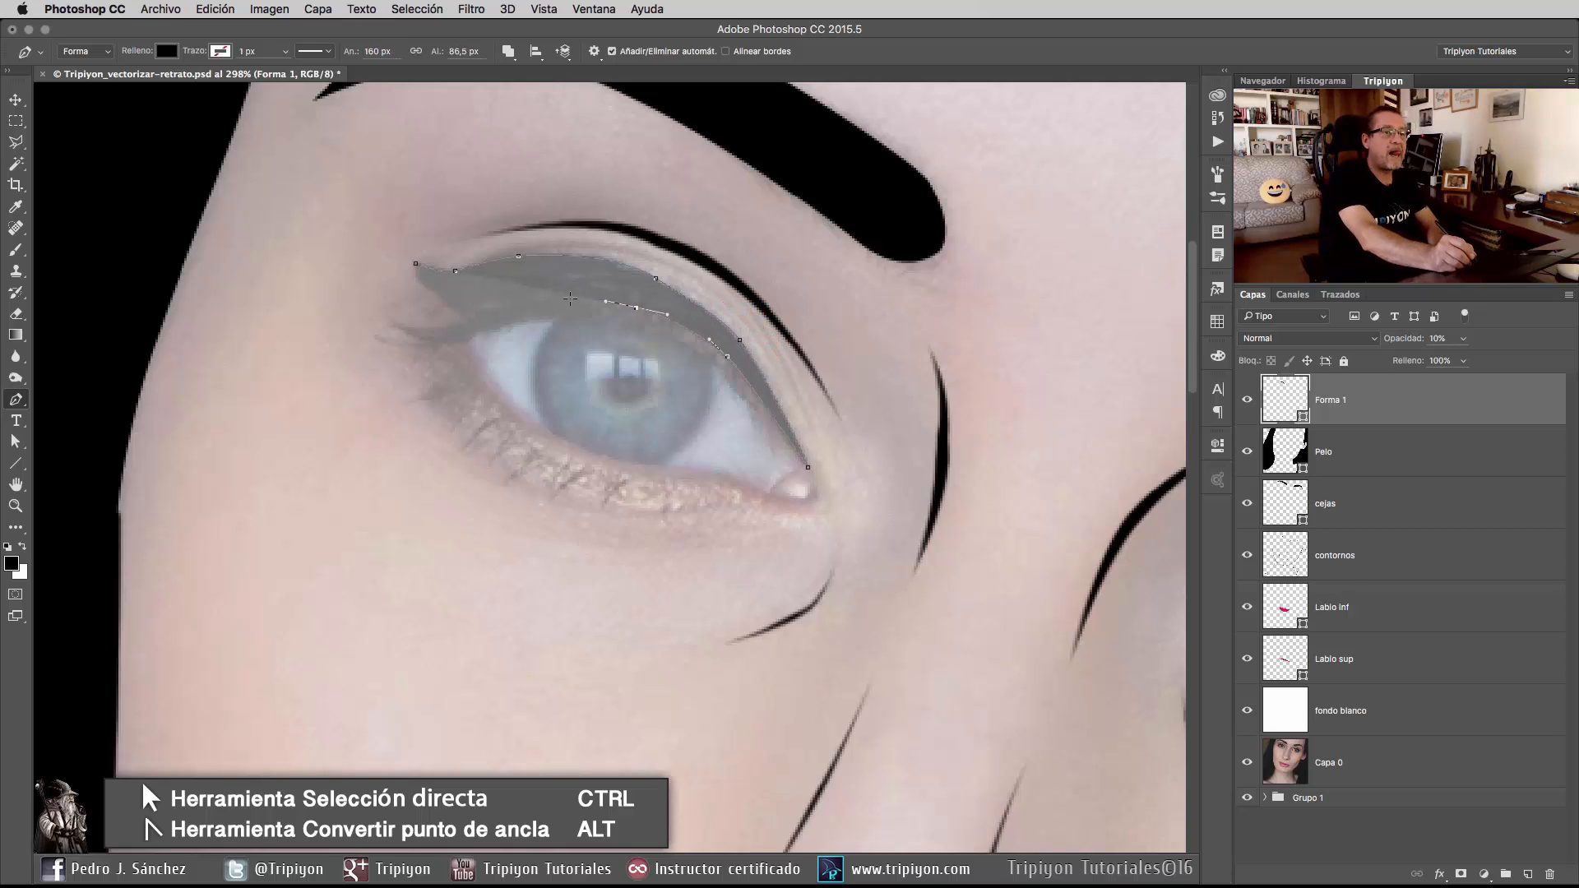
key("super+alt+z")
key("super+alt+z")
Trace the eyeliner's inner edge from the inner corner across the top of the iris to the outer corner, notching it at both iris sides.
left_click(742, 386)
left_click(708, 356)
left_click(713, 373)
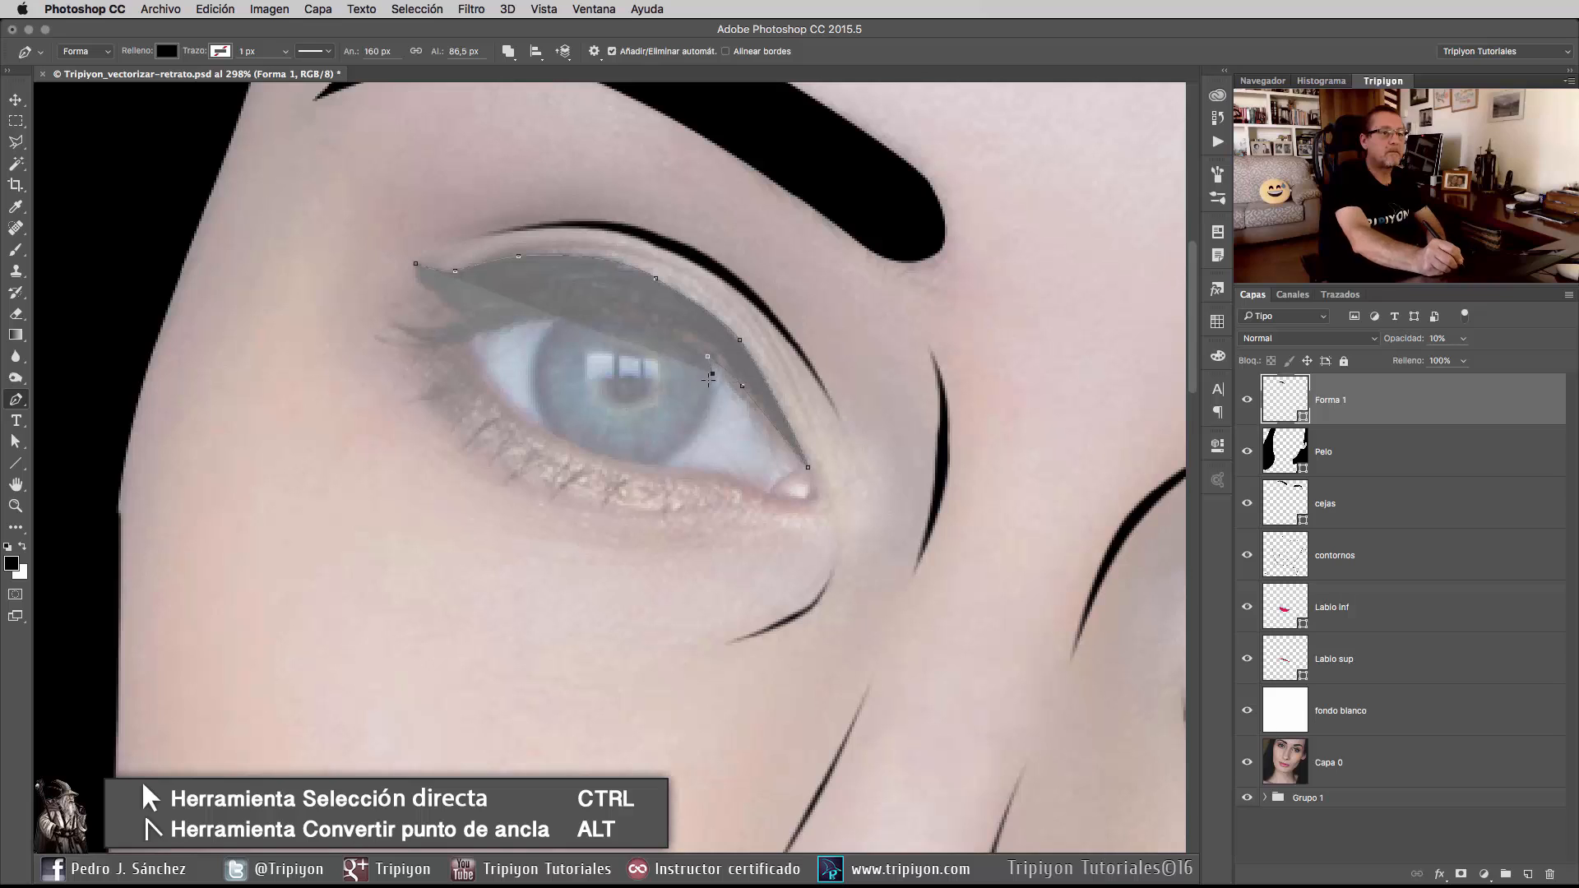
left_click_drag(626, 347, 598, 341)
left_click(540, 345)
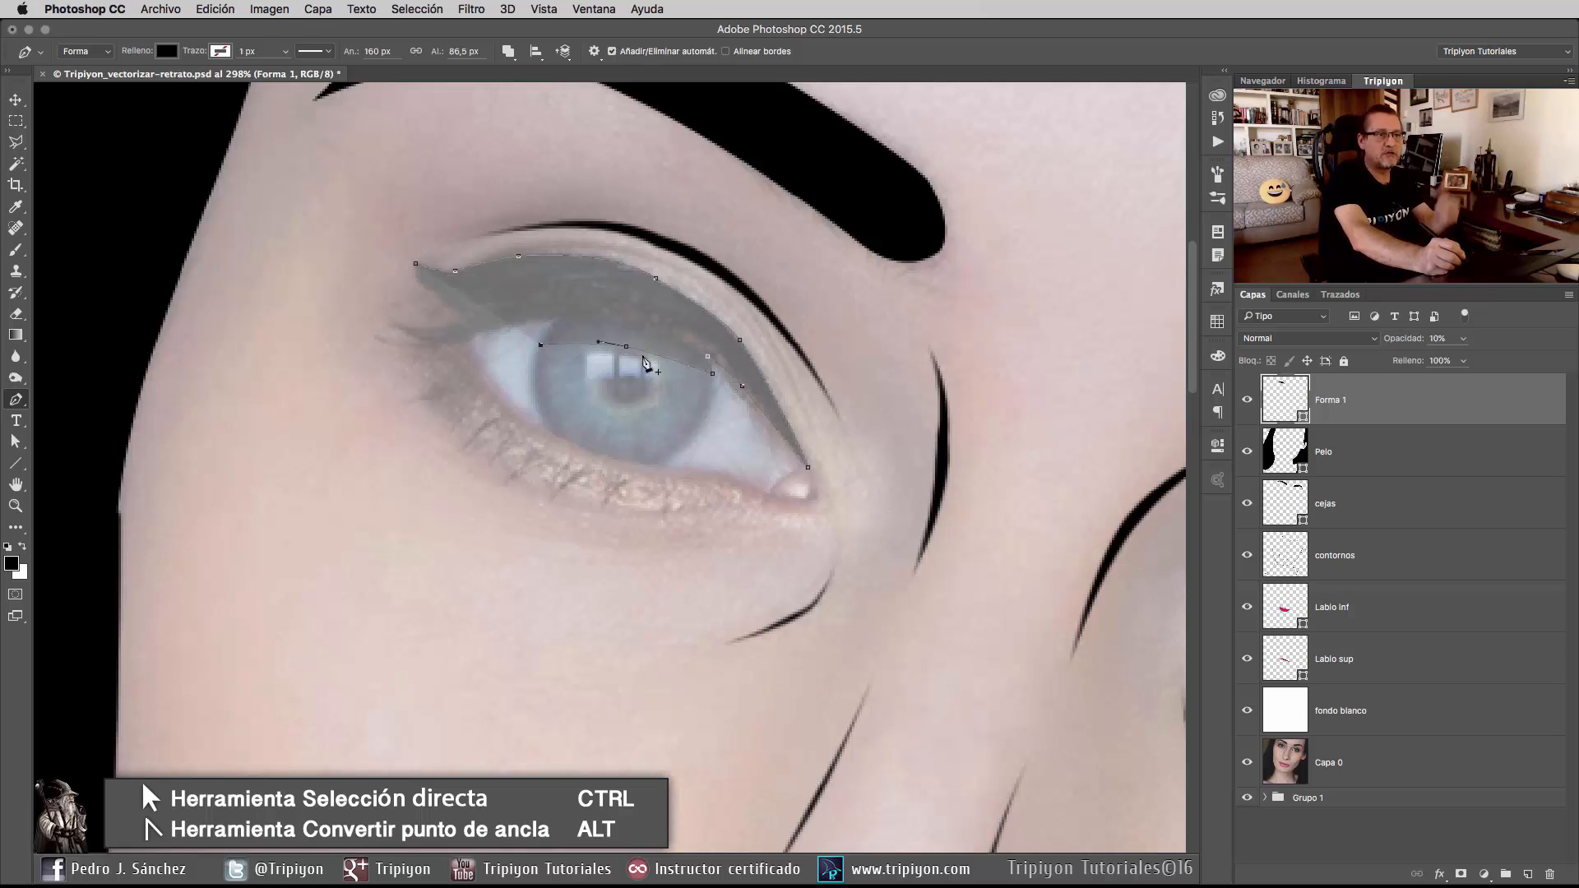
left_click(559, 317)
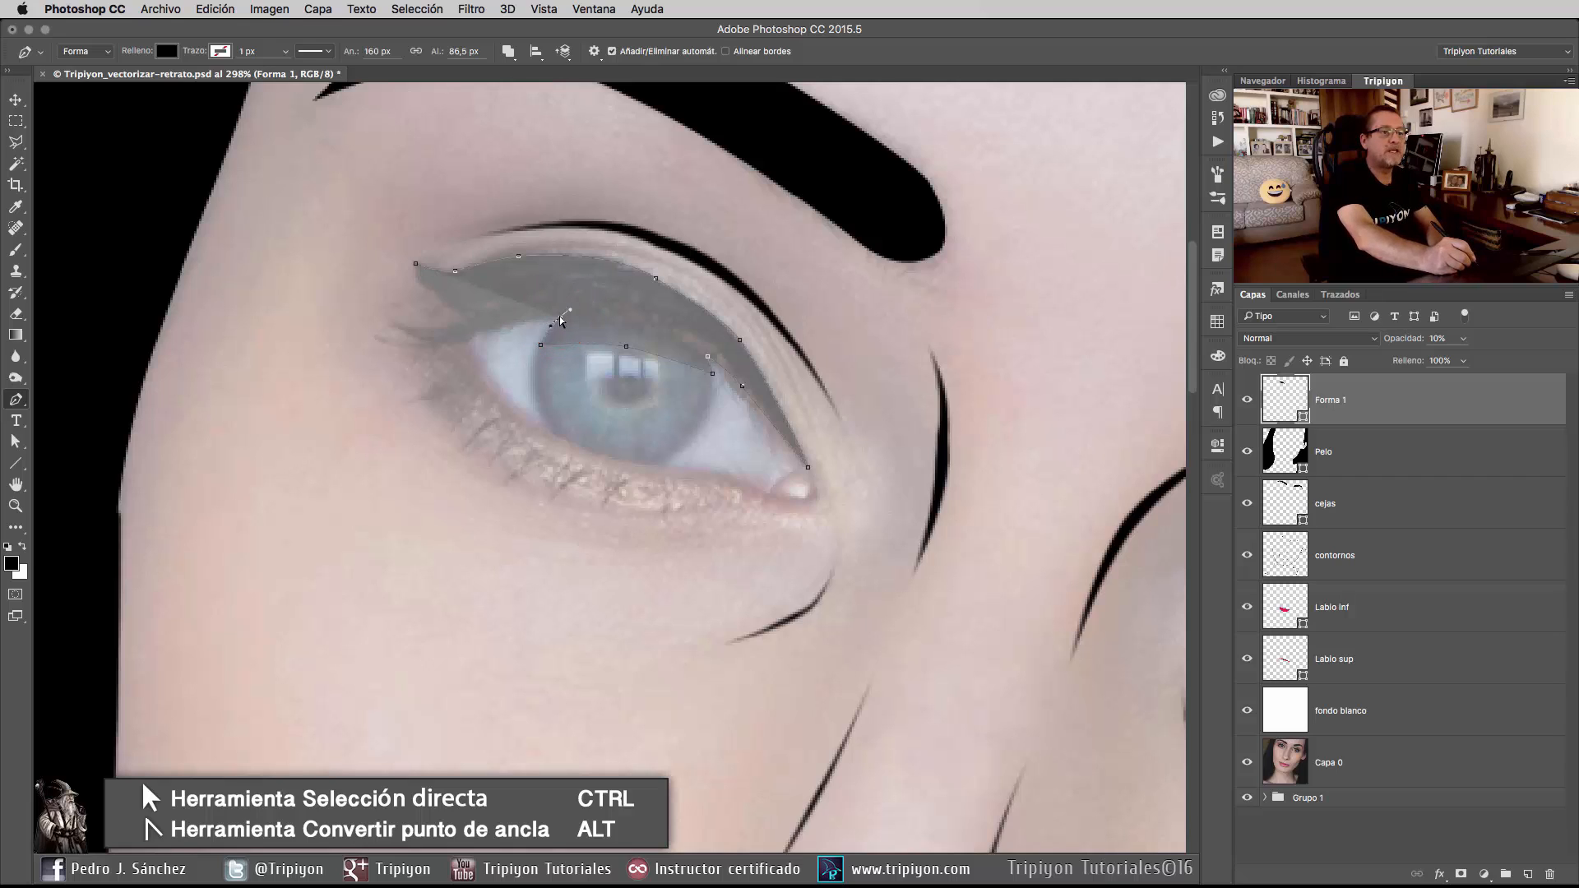
left_click_drag(559, 317, 556, 316)
left_click_drag(460, 347, 456, 350)
Trace the thin lower-lid band of the eyeliner and bring its outline back around the pointed outer corner.
left_click_drag(548, 433, 585, 449)
left_click_drag(661, 470, 591, 472)
left_click(742, 482)
left_click(509, 438)
left_click_drag(440, 364, 485, 315)
left_click(398, 325)
left_click(465, 322, "alt")
Set the Forma 1 layer's opacity to 100% and deselect the finished eyeliner path.
left_click(1408, 338)
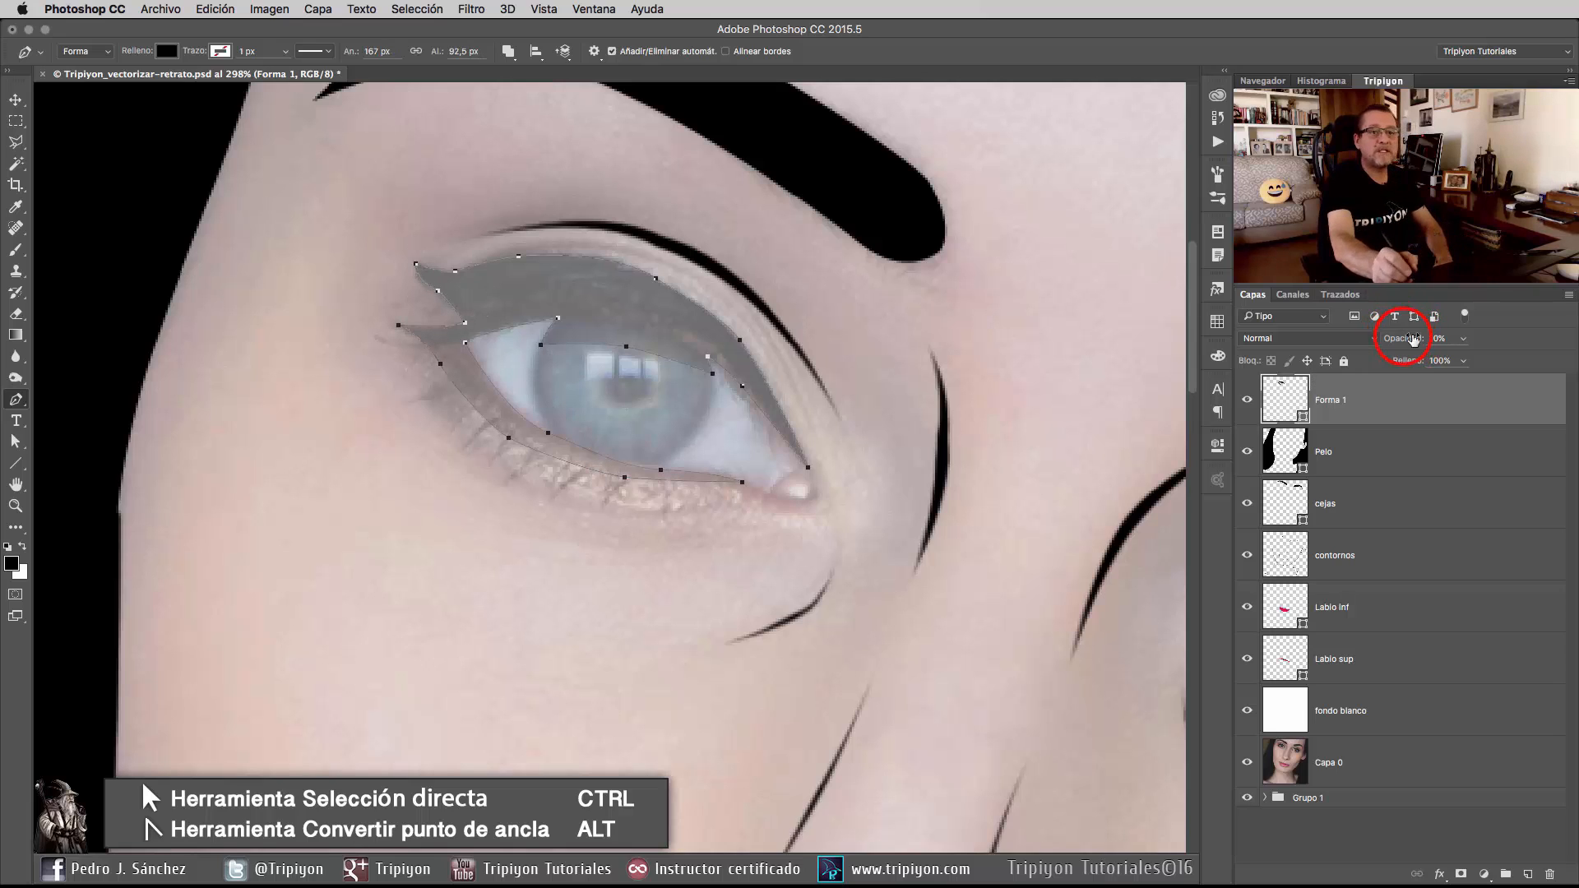
left_click_drag(1406, 340, 1504, 345)
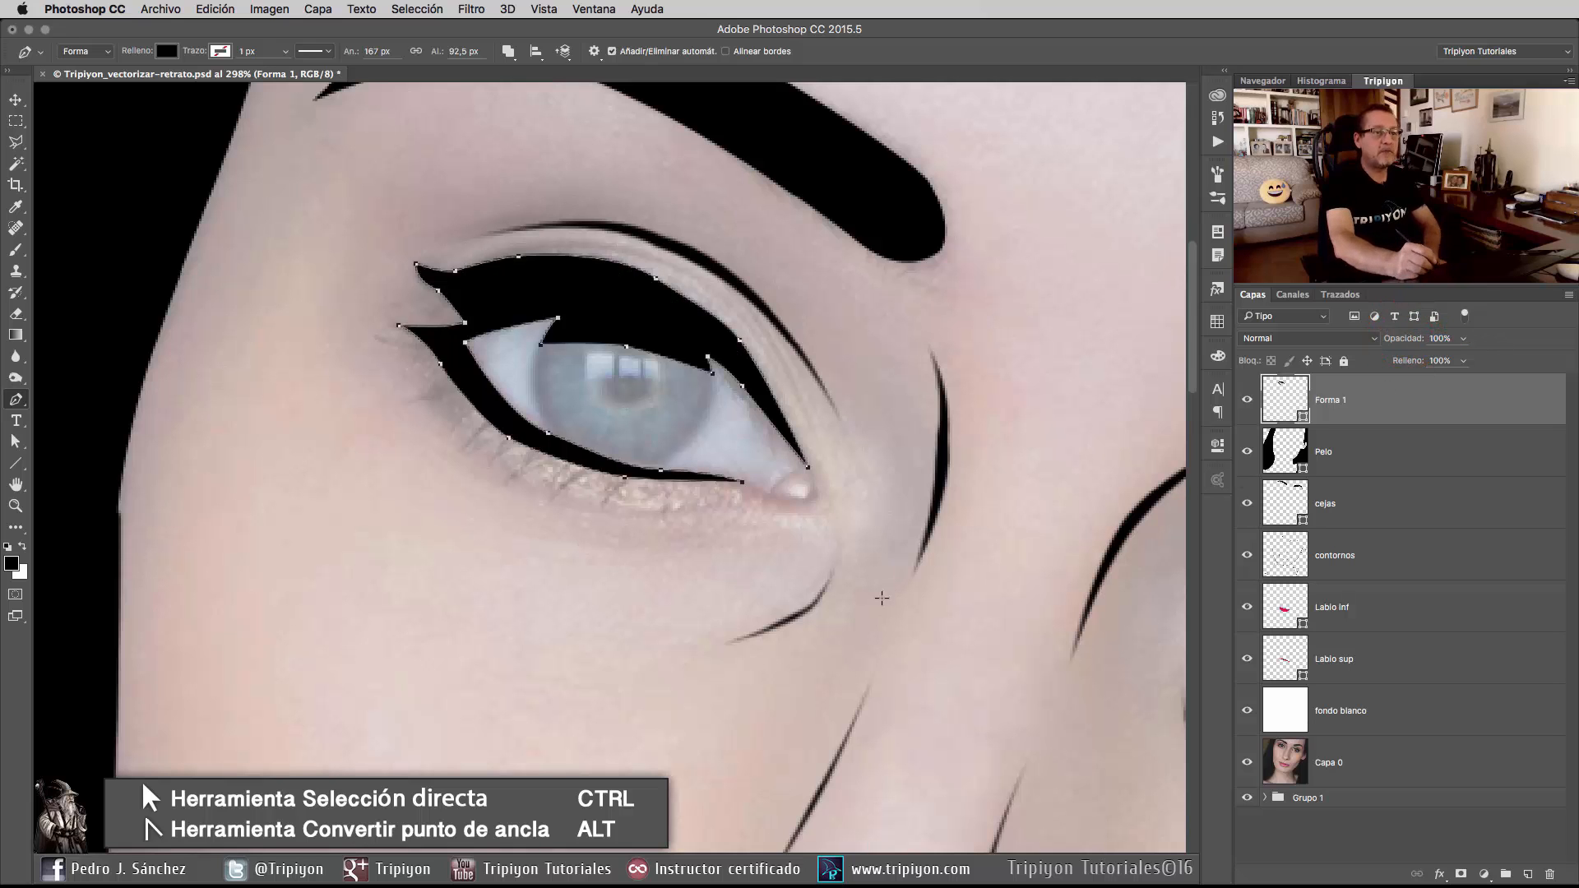
mouse_move(930, 621)
left_mouse_down()
mouse_move(918, 660)
mouse_move(695, 543)
left_mouse_up()
left_click_drag(591, 446, 749, 484)
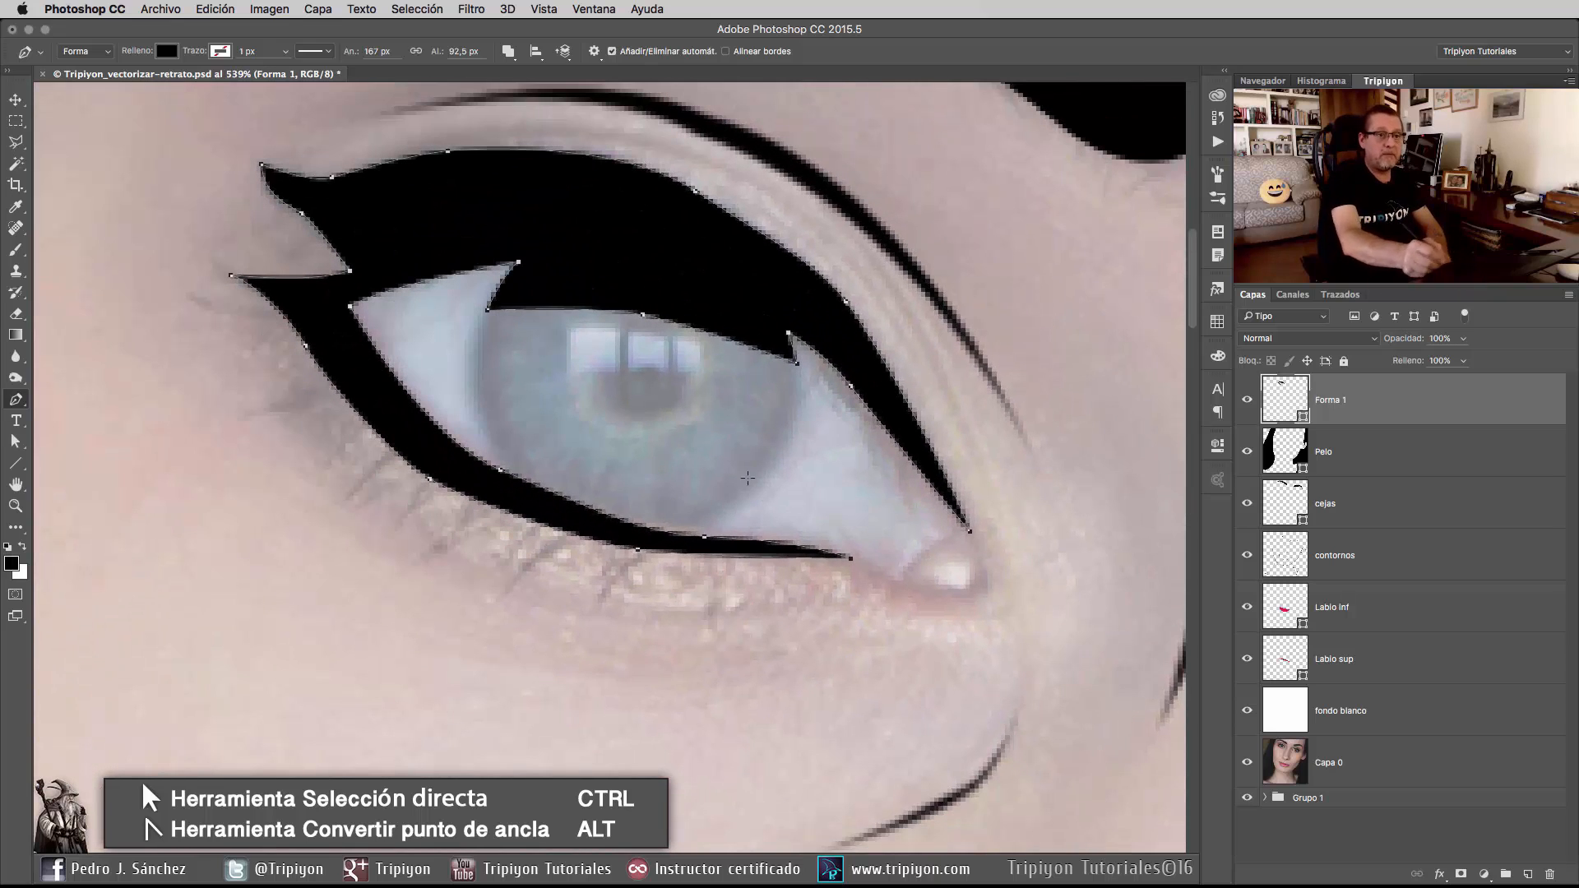
left_click_drag(877, 620, 806, 625)
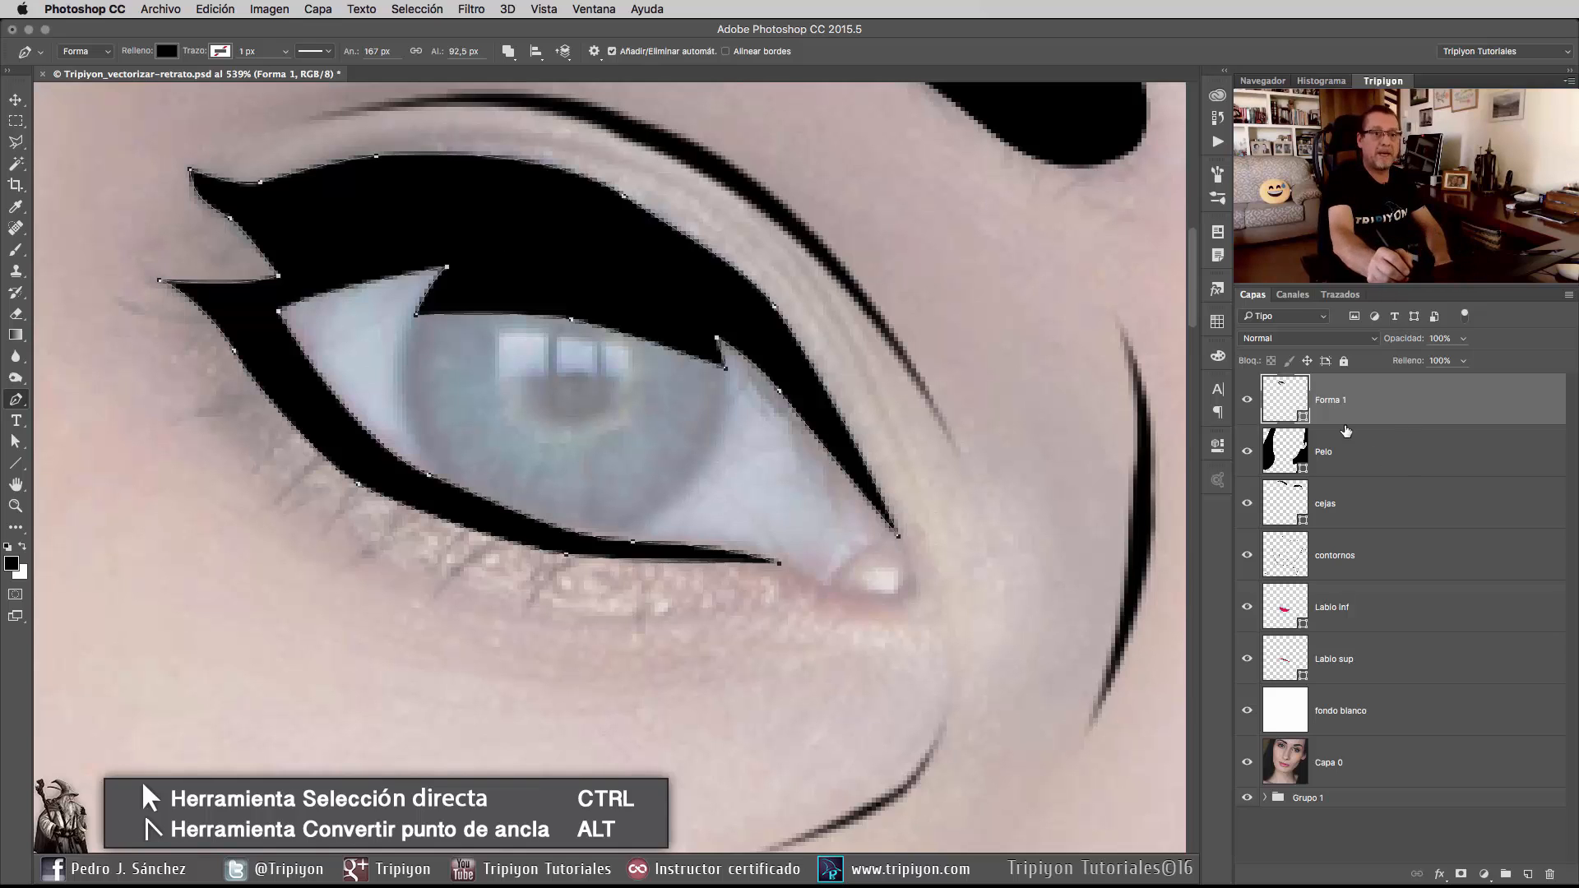
key("Return")
Start the eye-white outline at the inner corner on the Pelo layer, with a white fill and 10% layer opacity.
left_click(1414, 452)
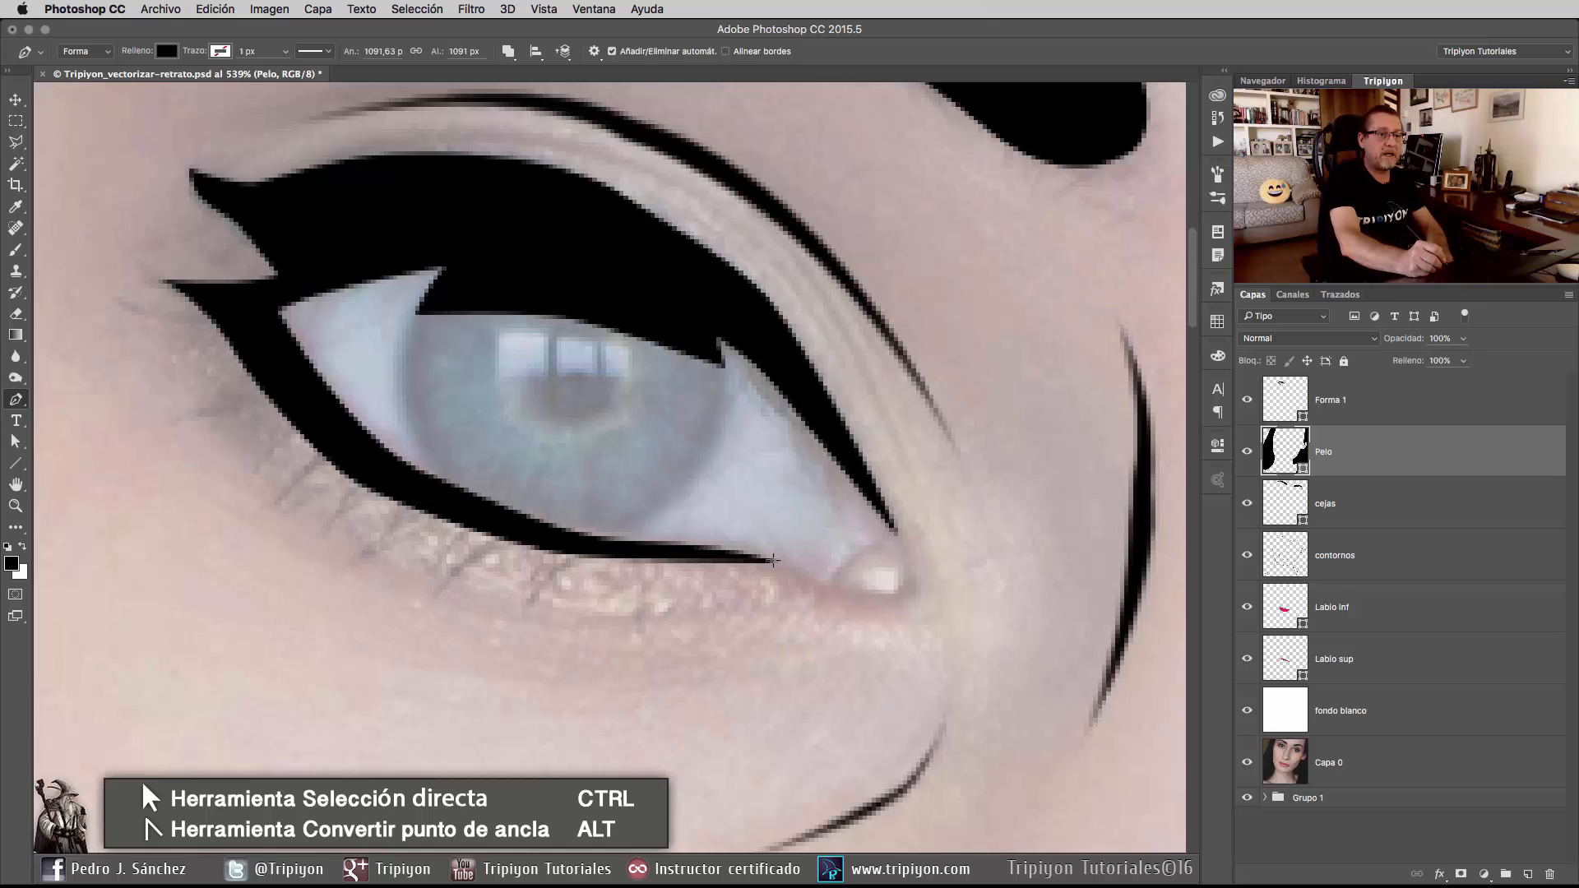
left_click(832, 580)
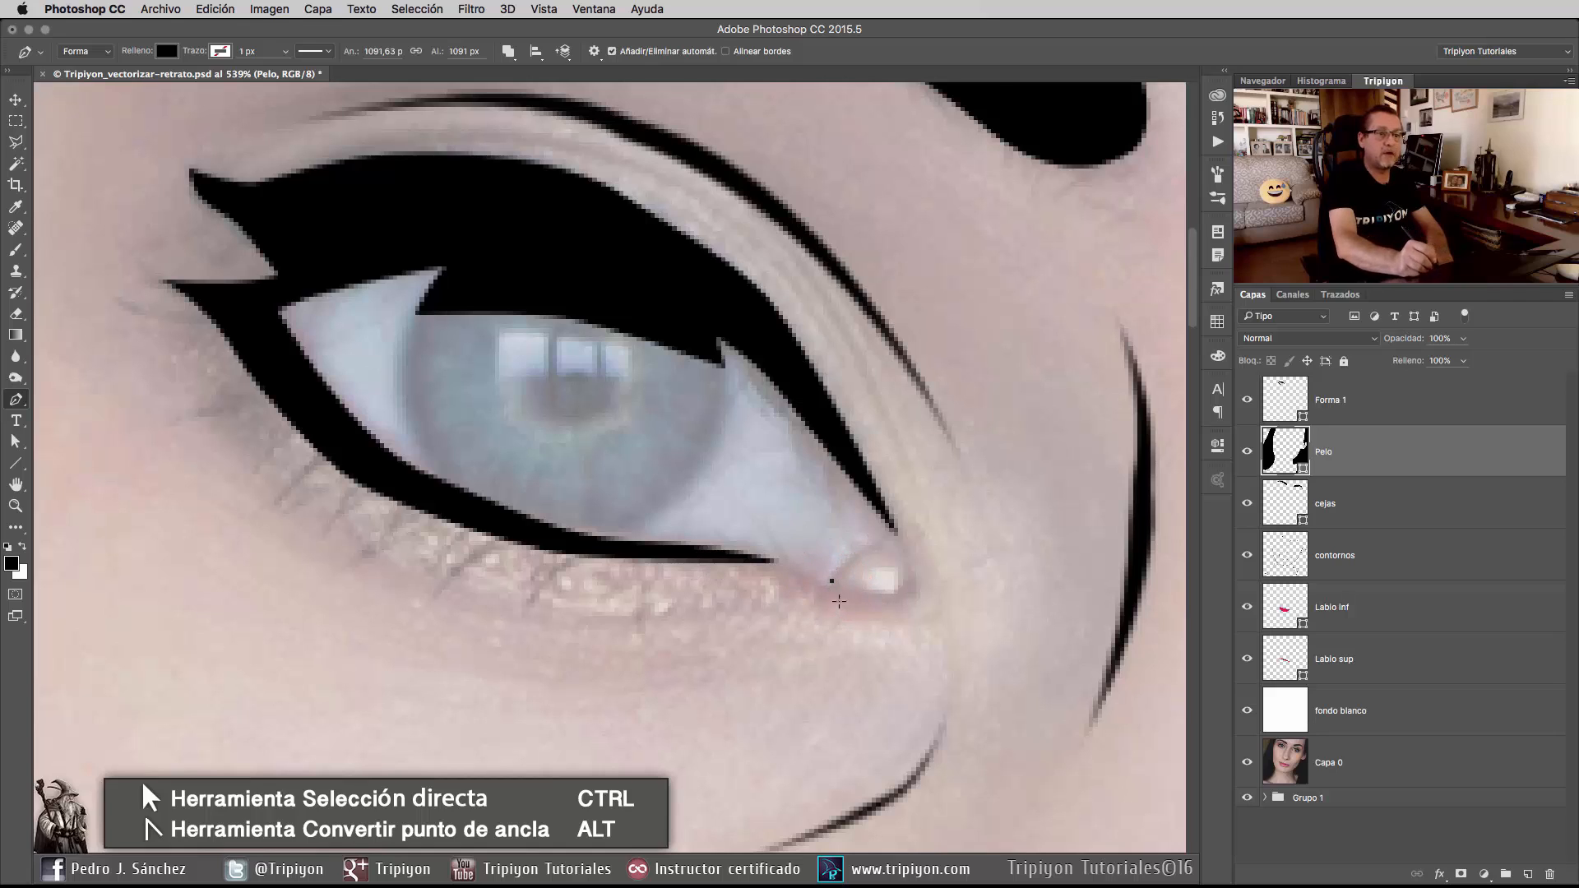
left_click_drag(689, 551, 595, 553)
left_click(167, 51)
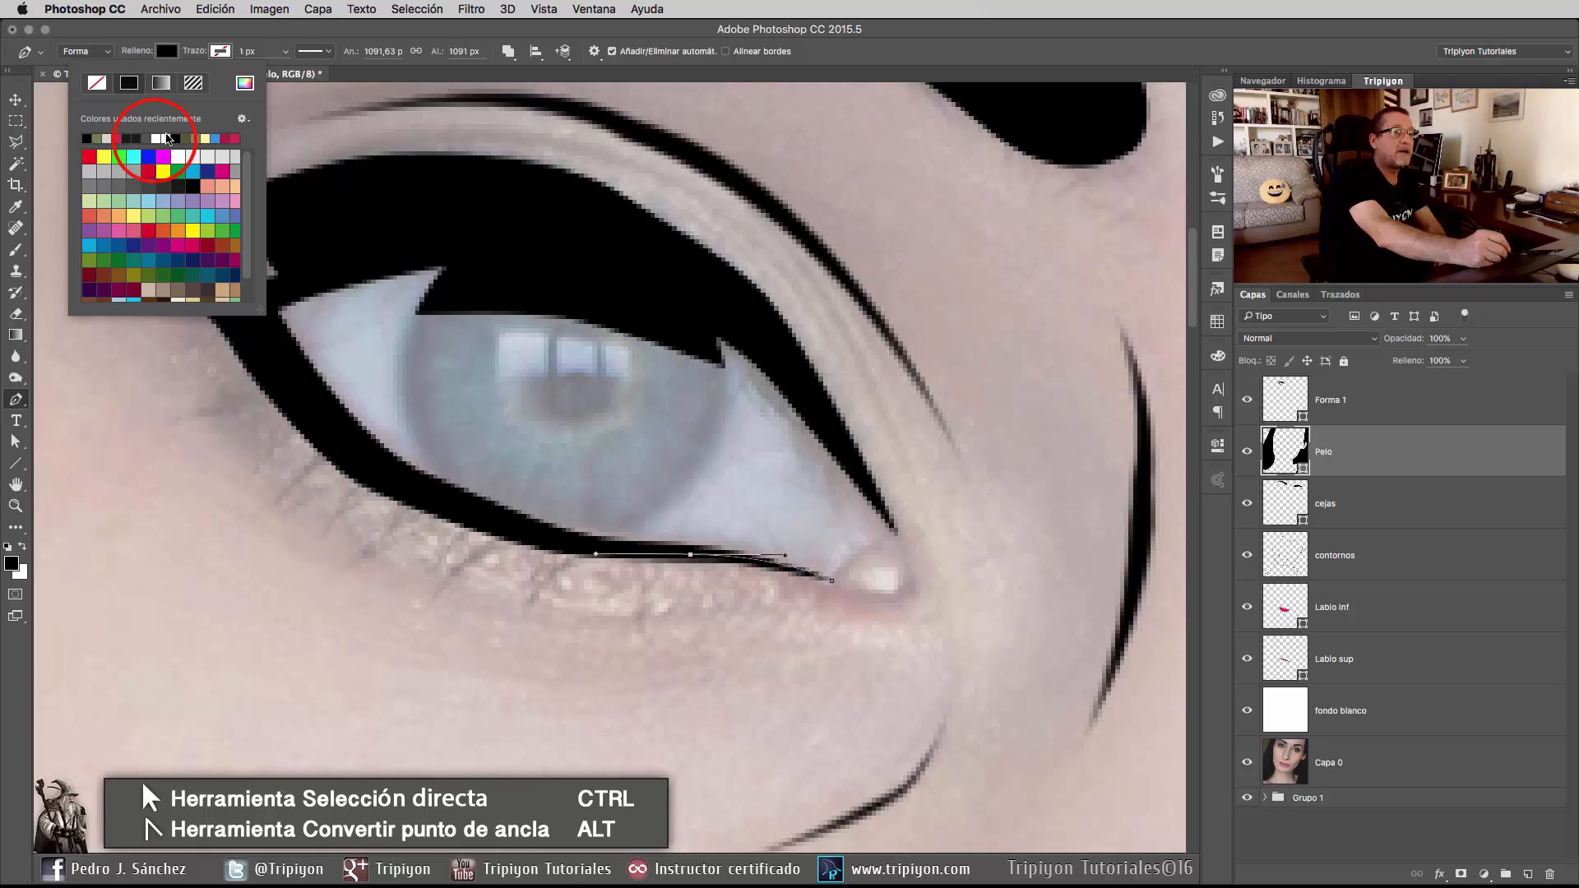
left_click(166, 137)
left_click(167, 51)
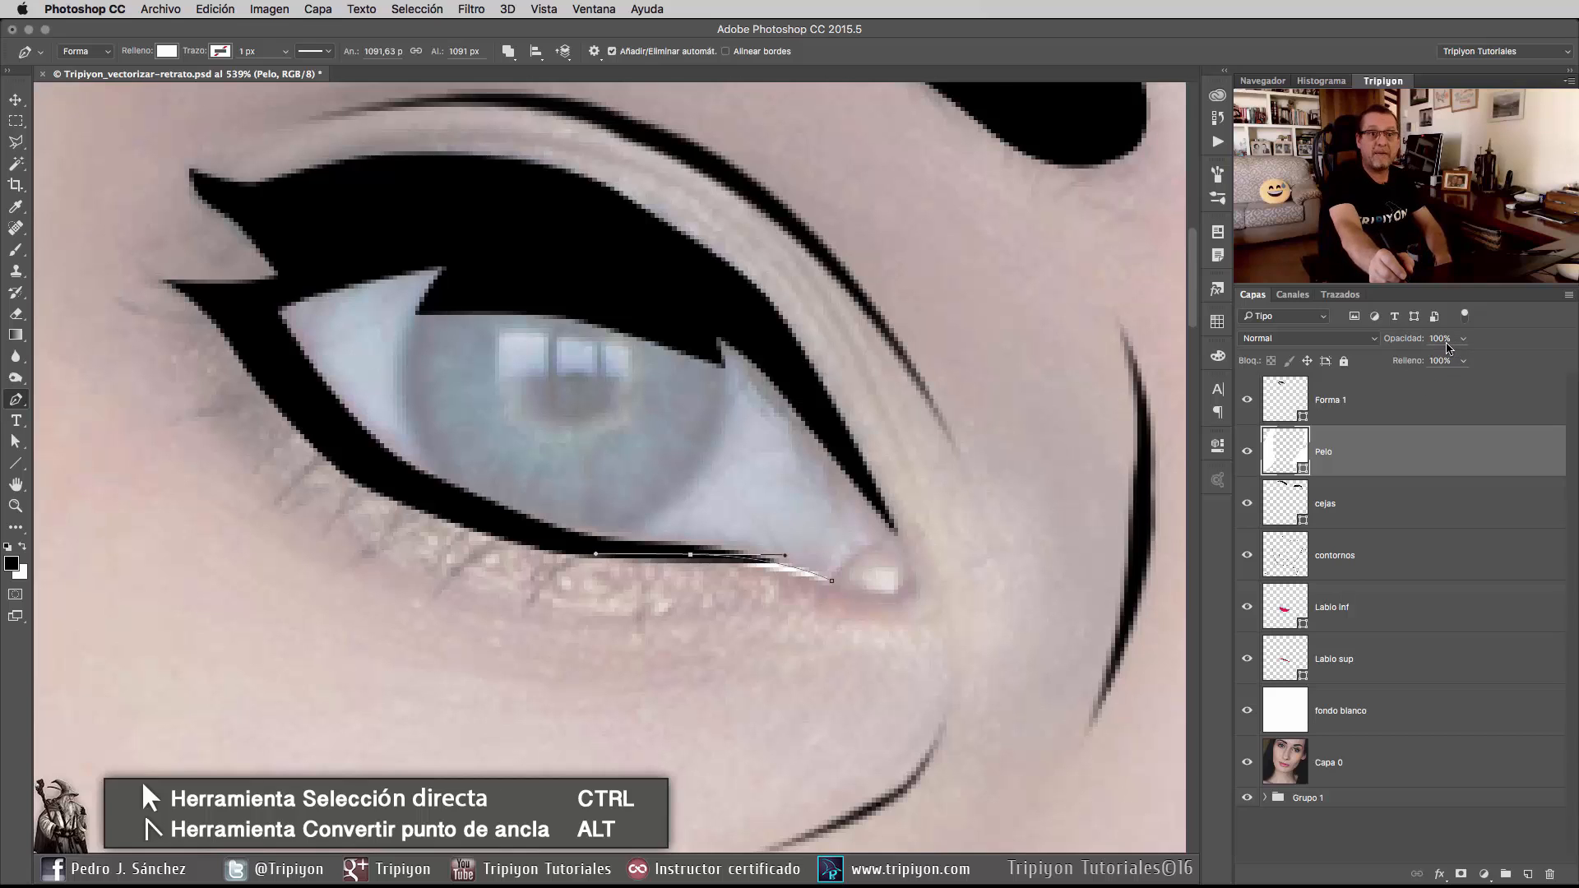
key("1")
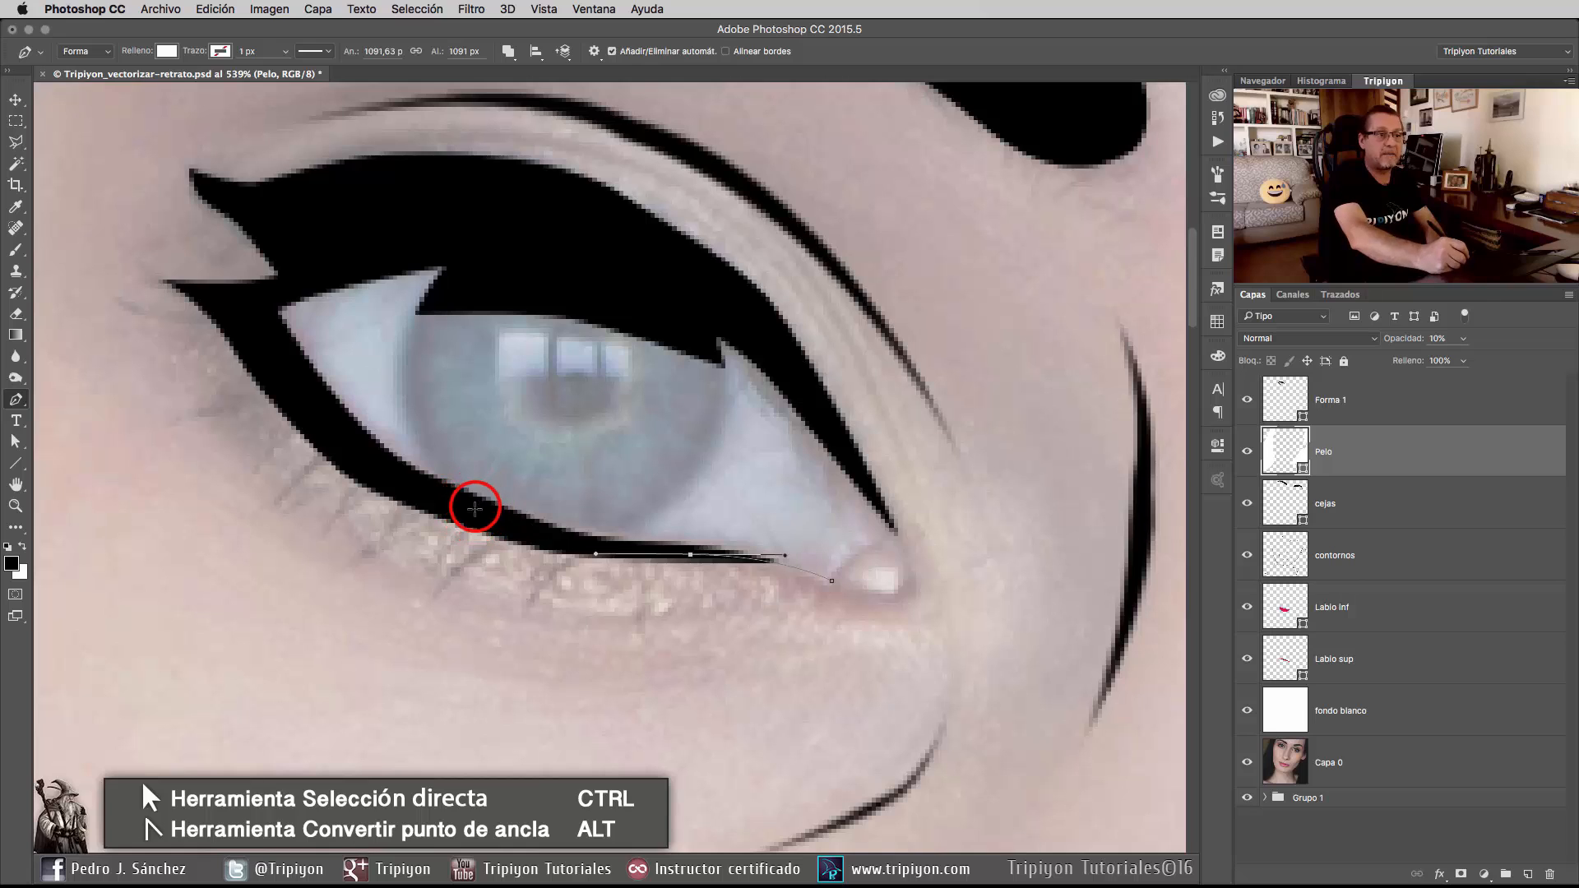
Trace the eye-white outline within the lower and upper eyeliner bands and close it at the inner corner.
left_click_drag(478, 506, 460, 499)
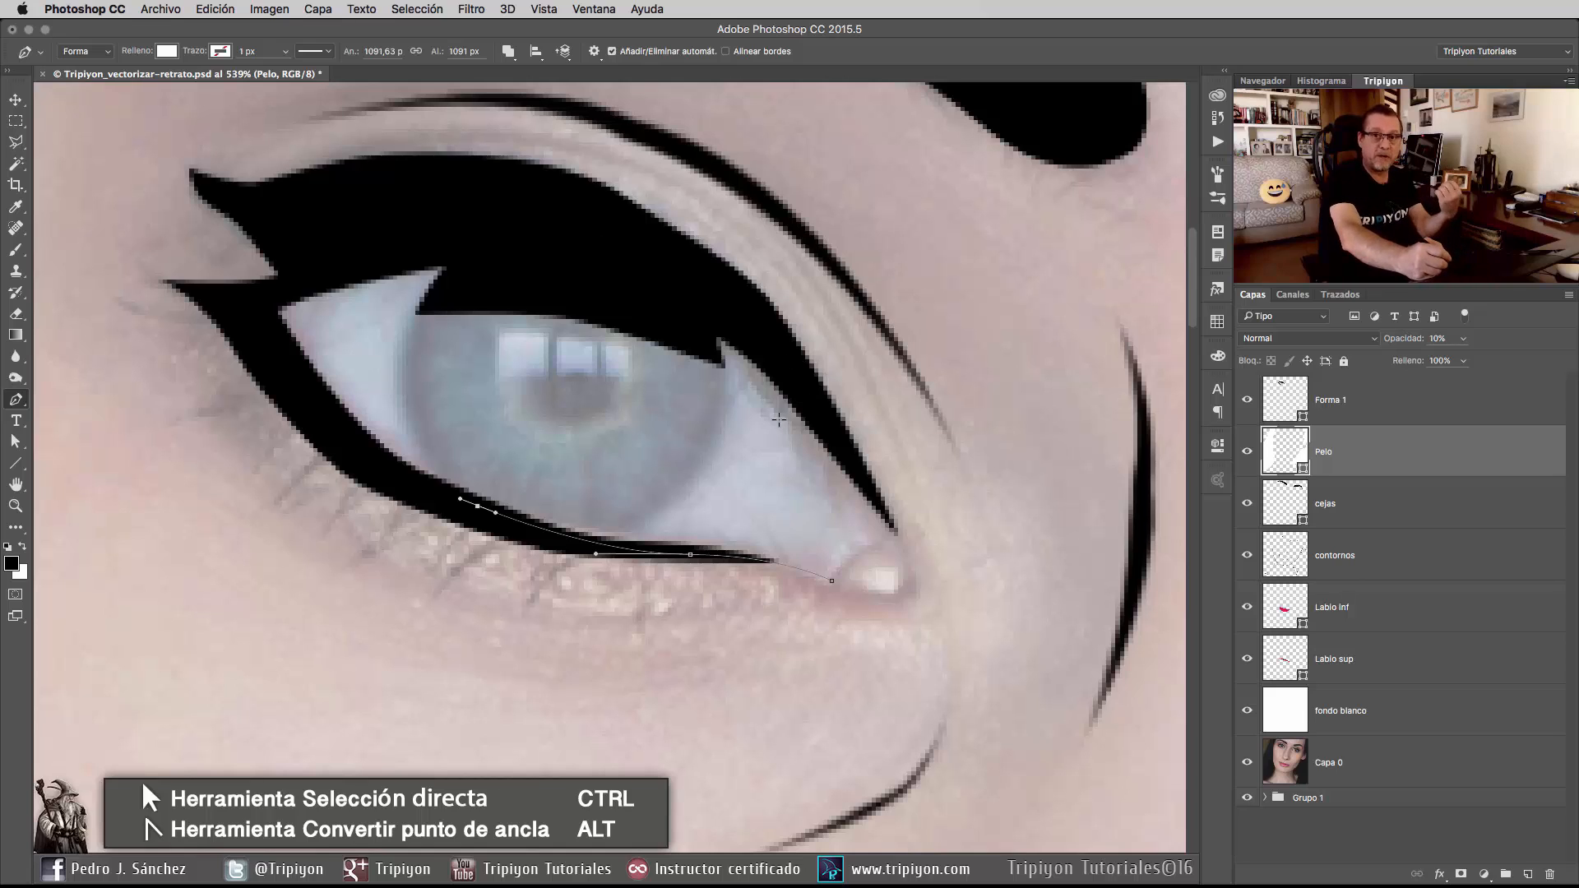
left_click_drag(371, 466, 342, 442)
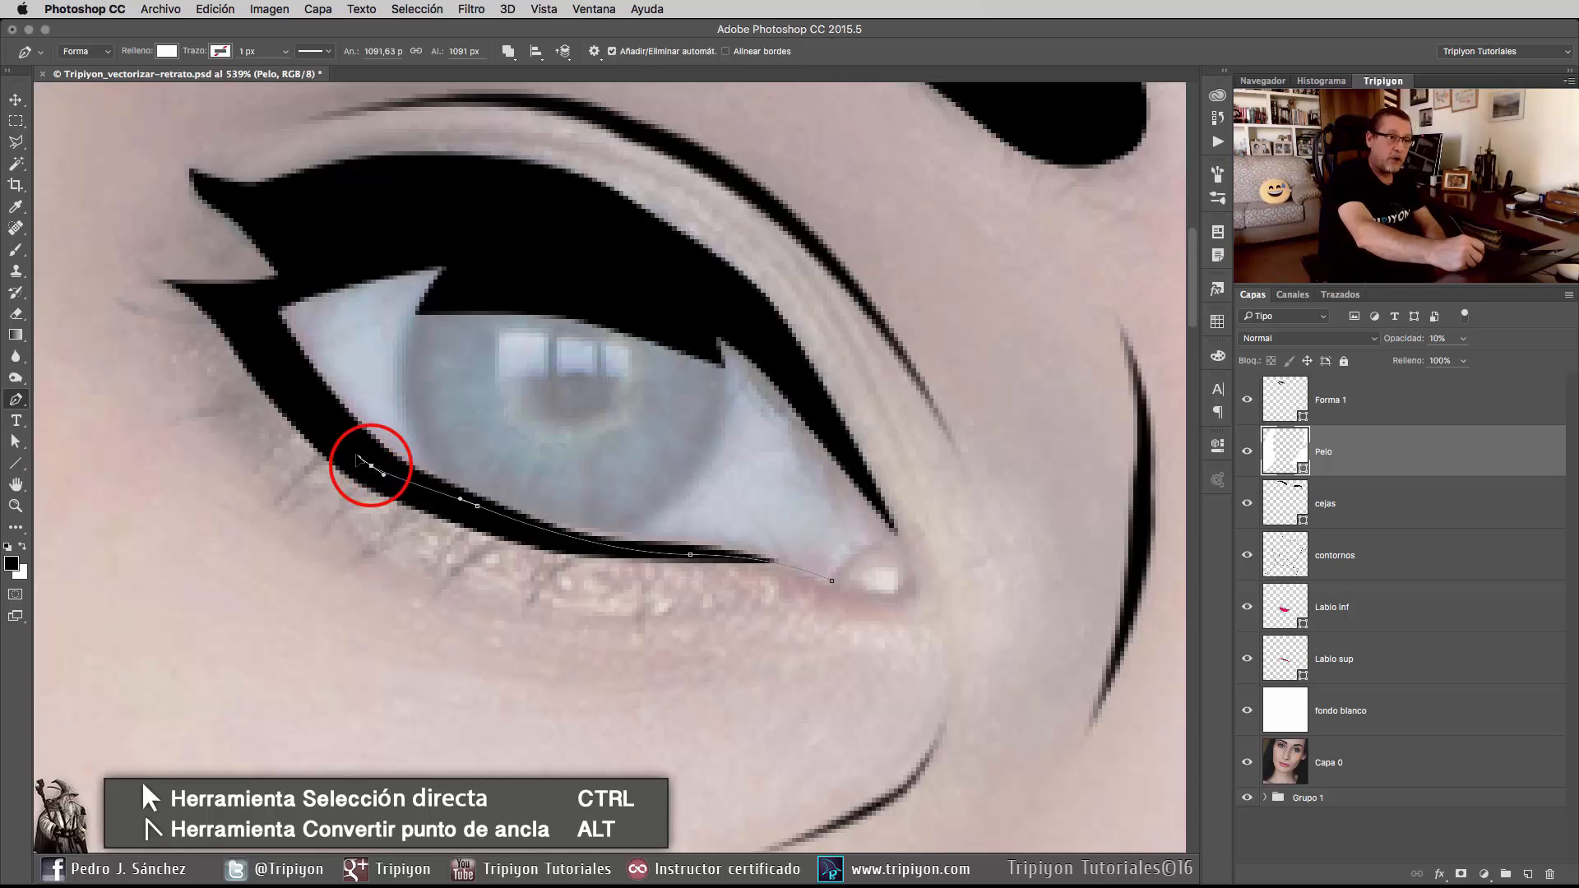
left_click(258, 300)
left_click(398, 232)
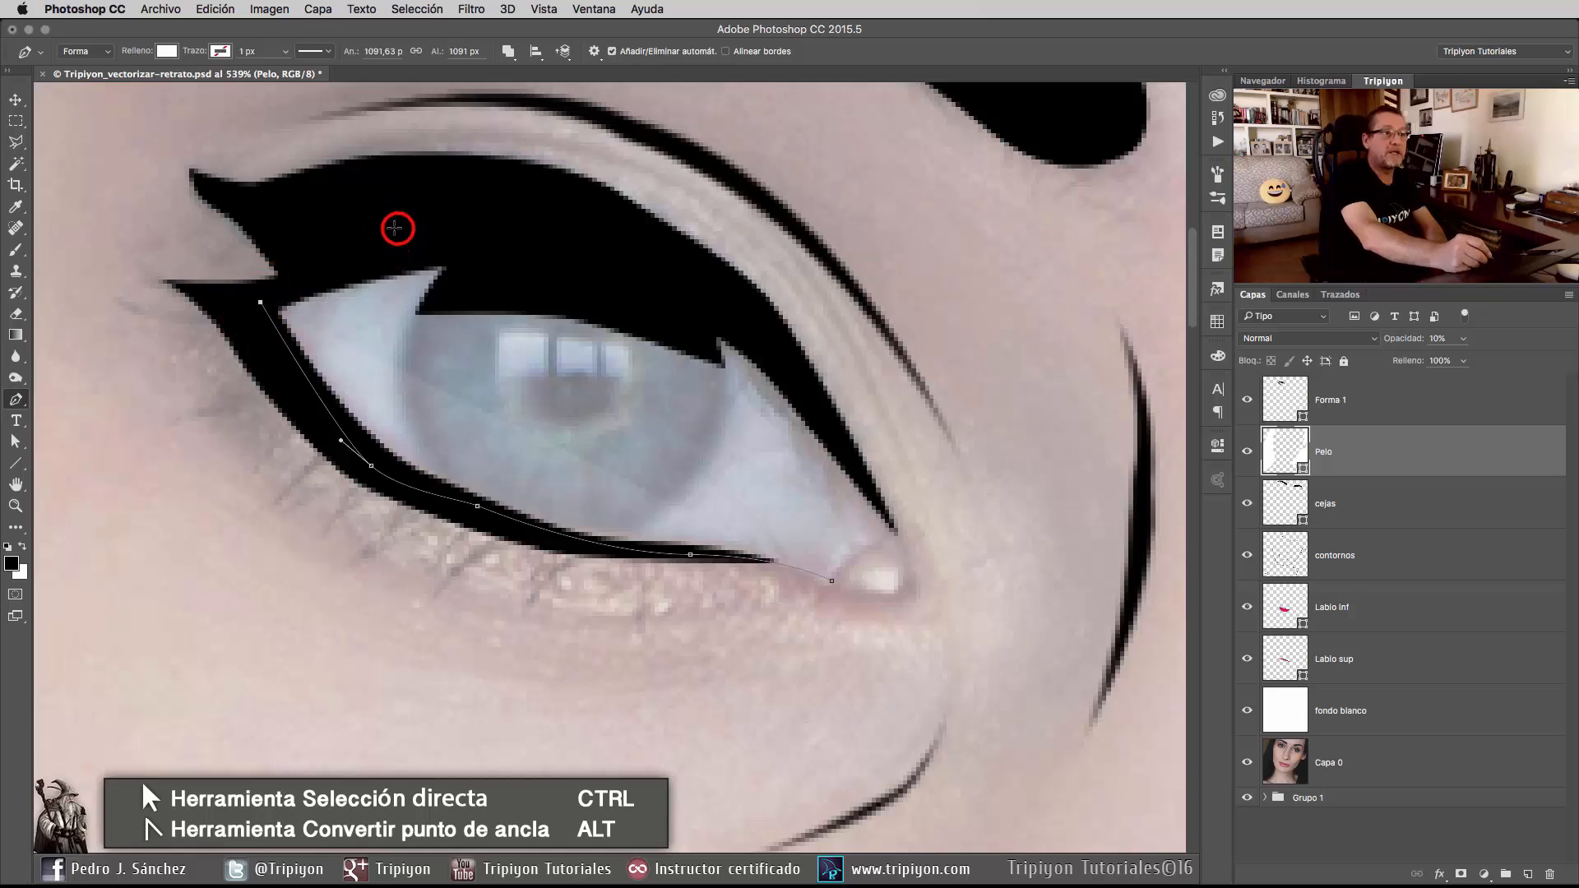
left_click(574, 244)
left_click(793, 364)
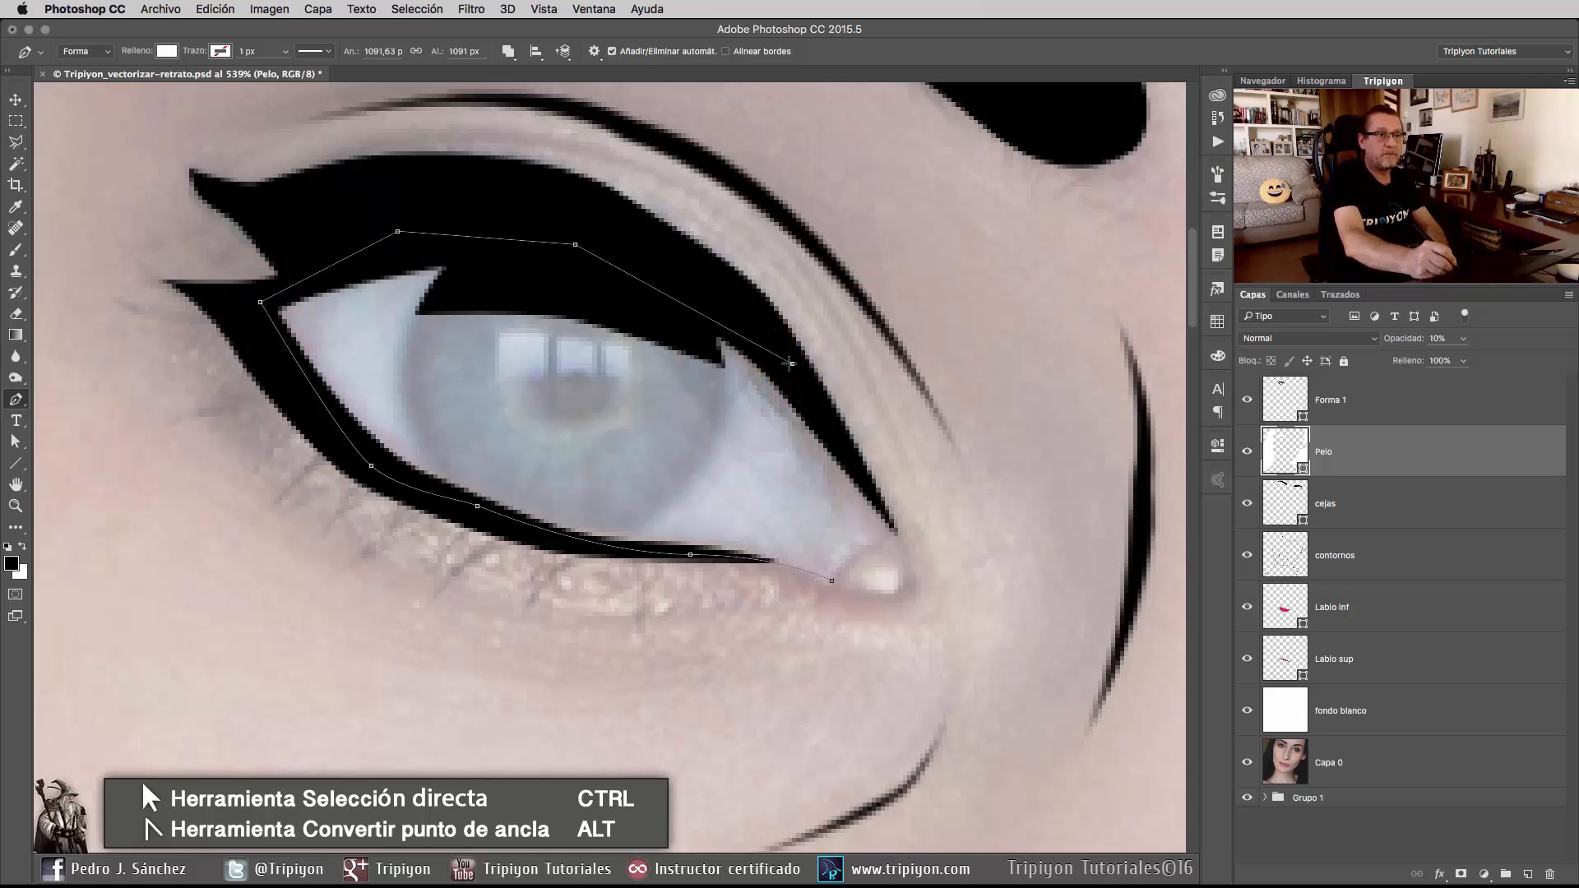
left_click(841, 462)
left_click(894, 528)
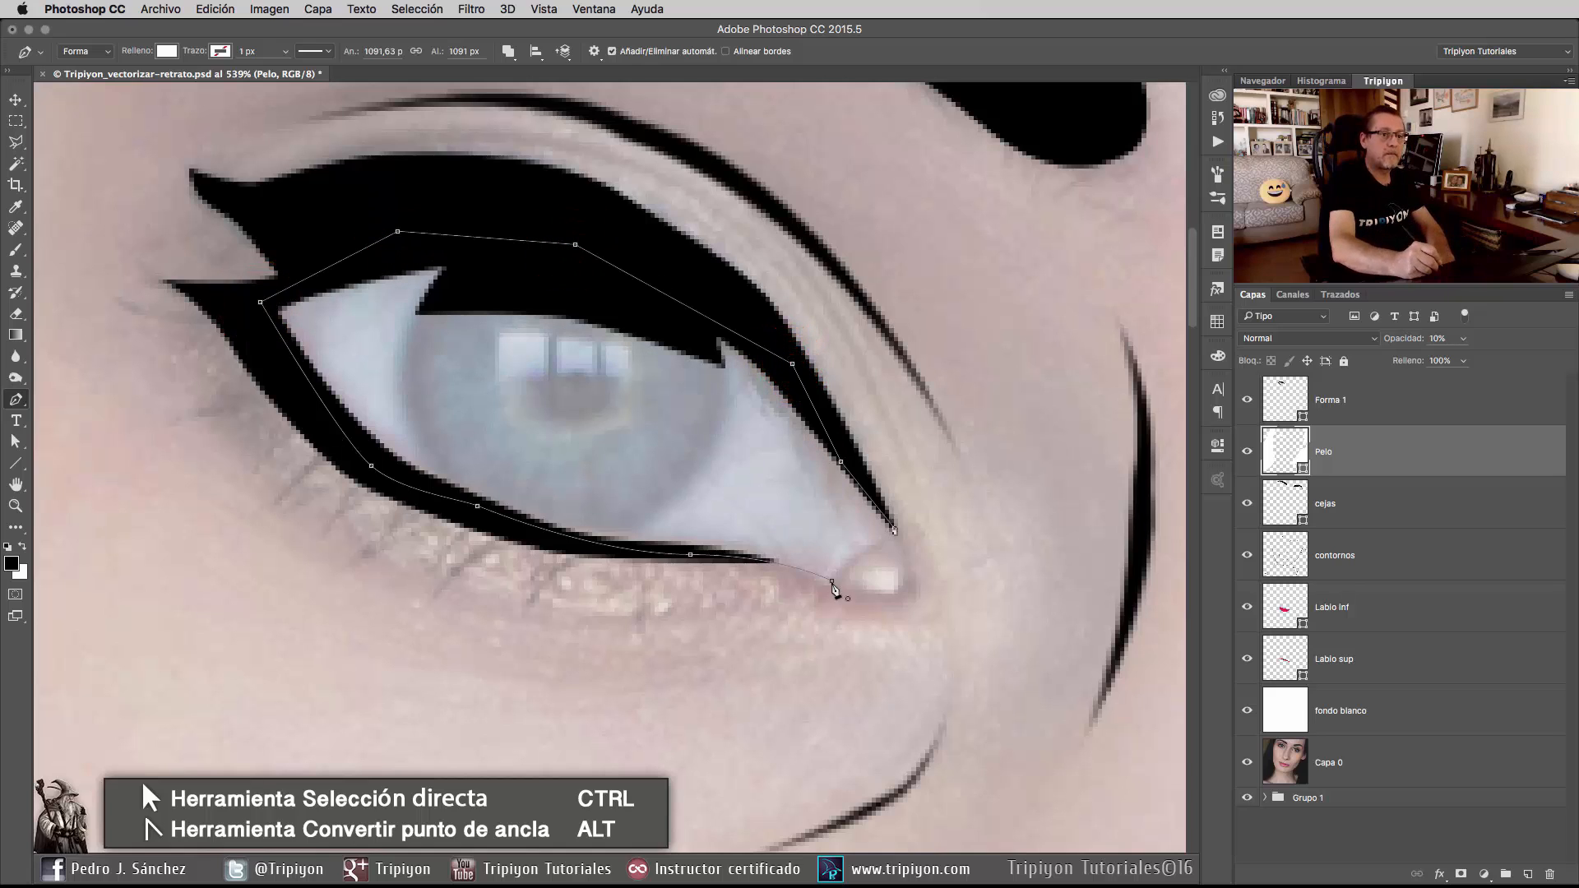
left_click(832, 581)
Check the white eye fill at 100% layer opacity, then return the Pelo layer to 10%.
key("0")
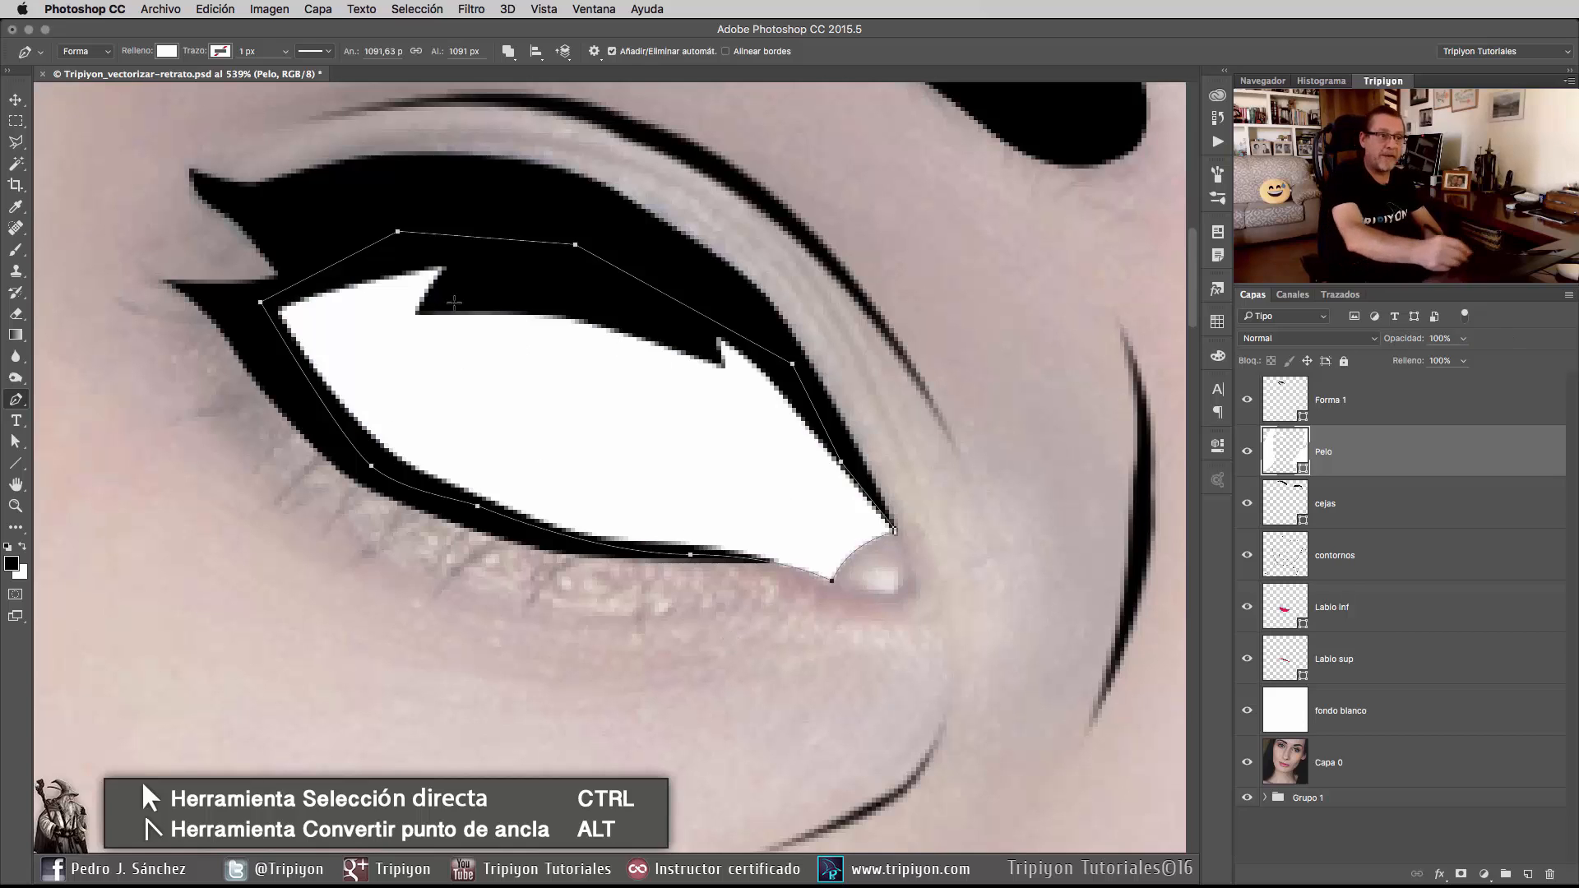
key("1")
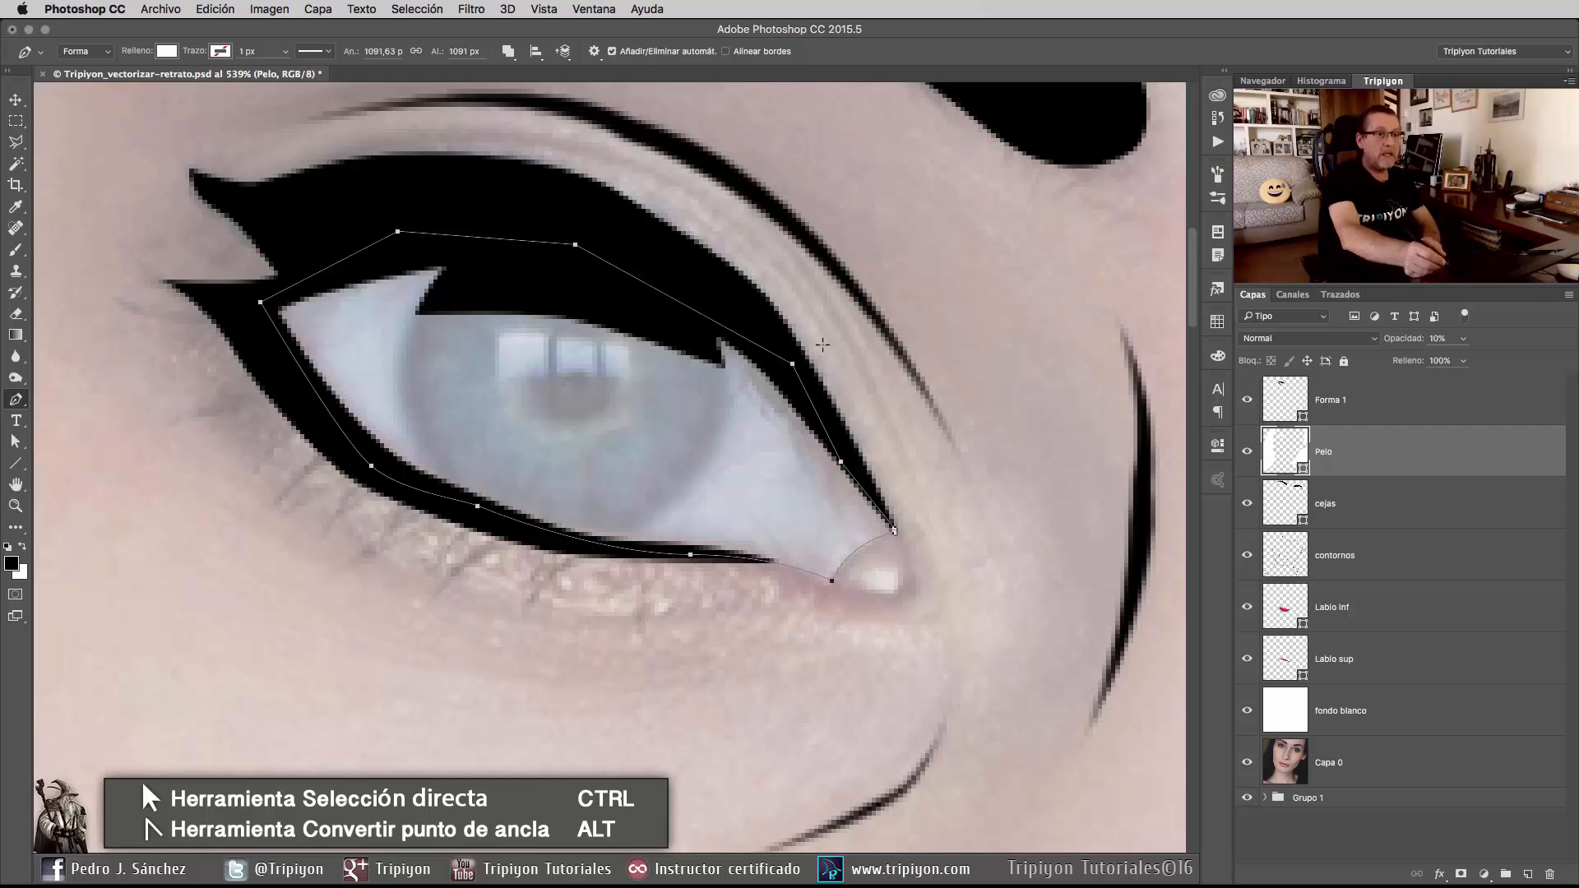
left_click(991, 511, "ctrl")
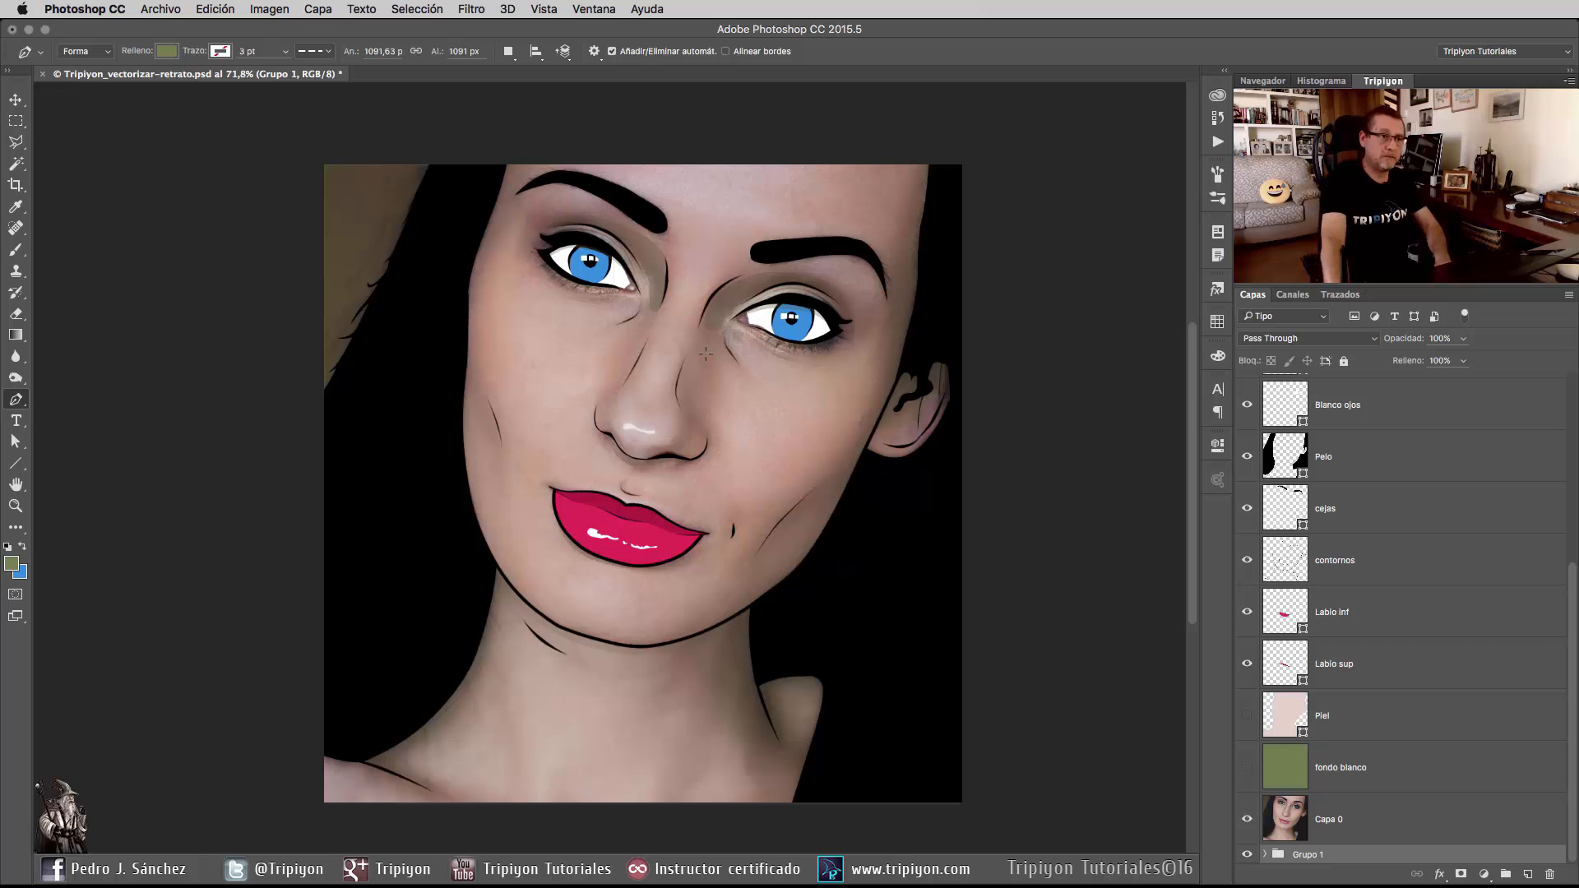
Toggle the visibility of the Pupilas and Blanco ojos layers to examine the blue irises and eye whites up close.
scroll(547, 222, "up", 5)
scroll(736, 403, "up", 2)
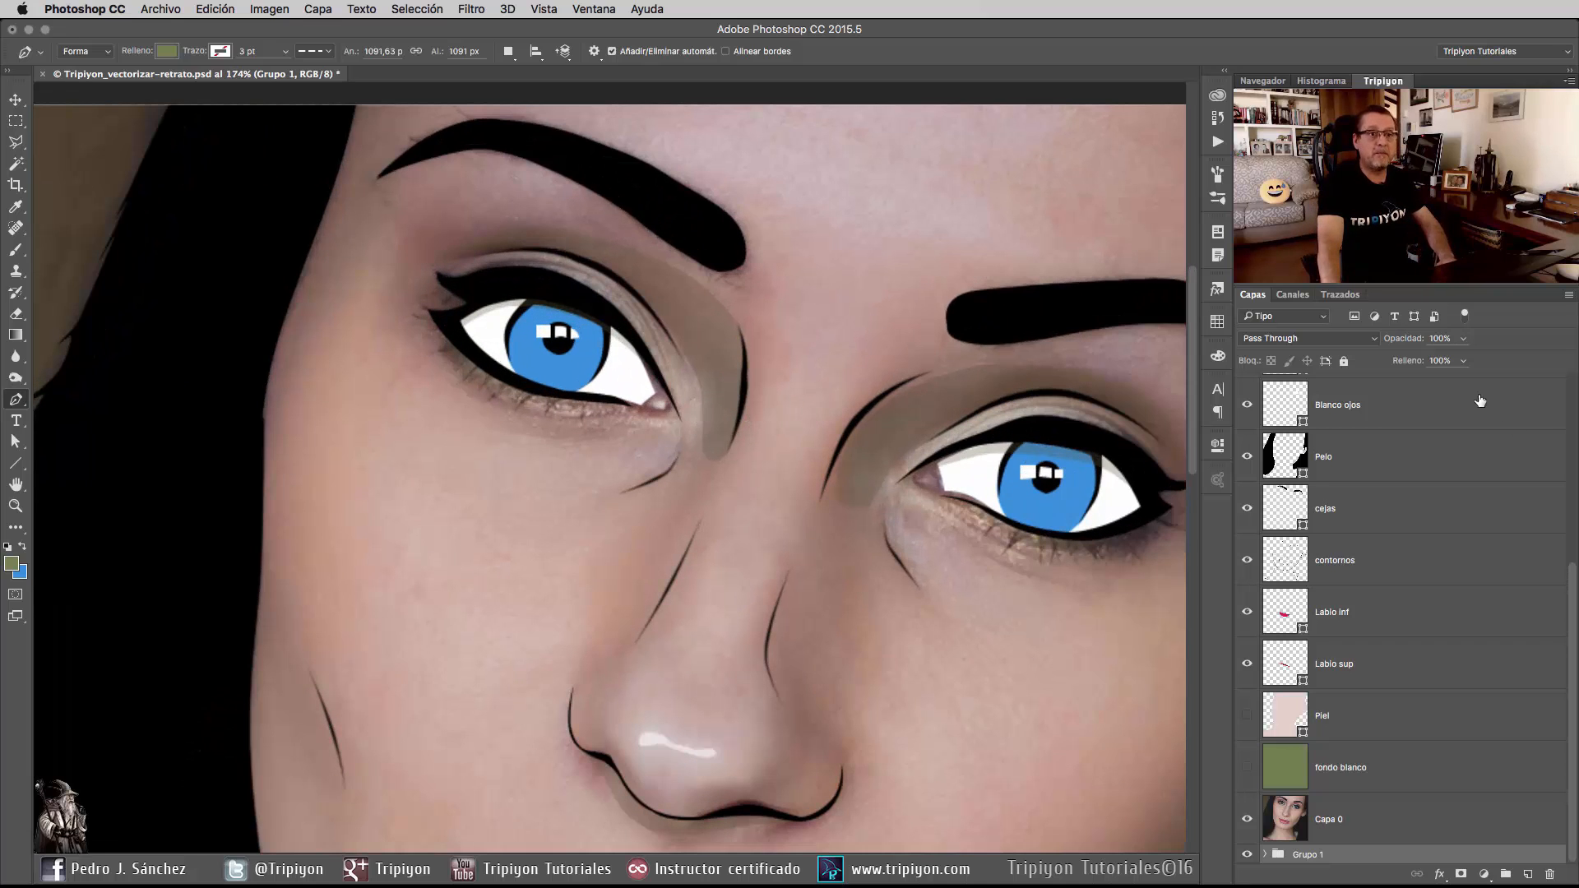
scroll(1365, 543, "up", 4)
scroll(1249, 507, "down", 1)
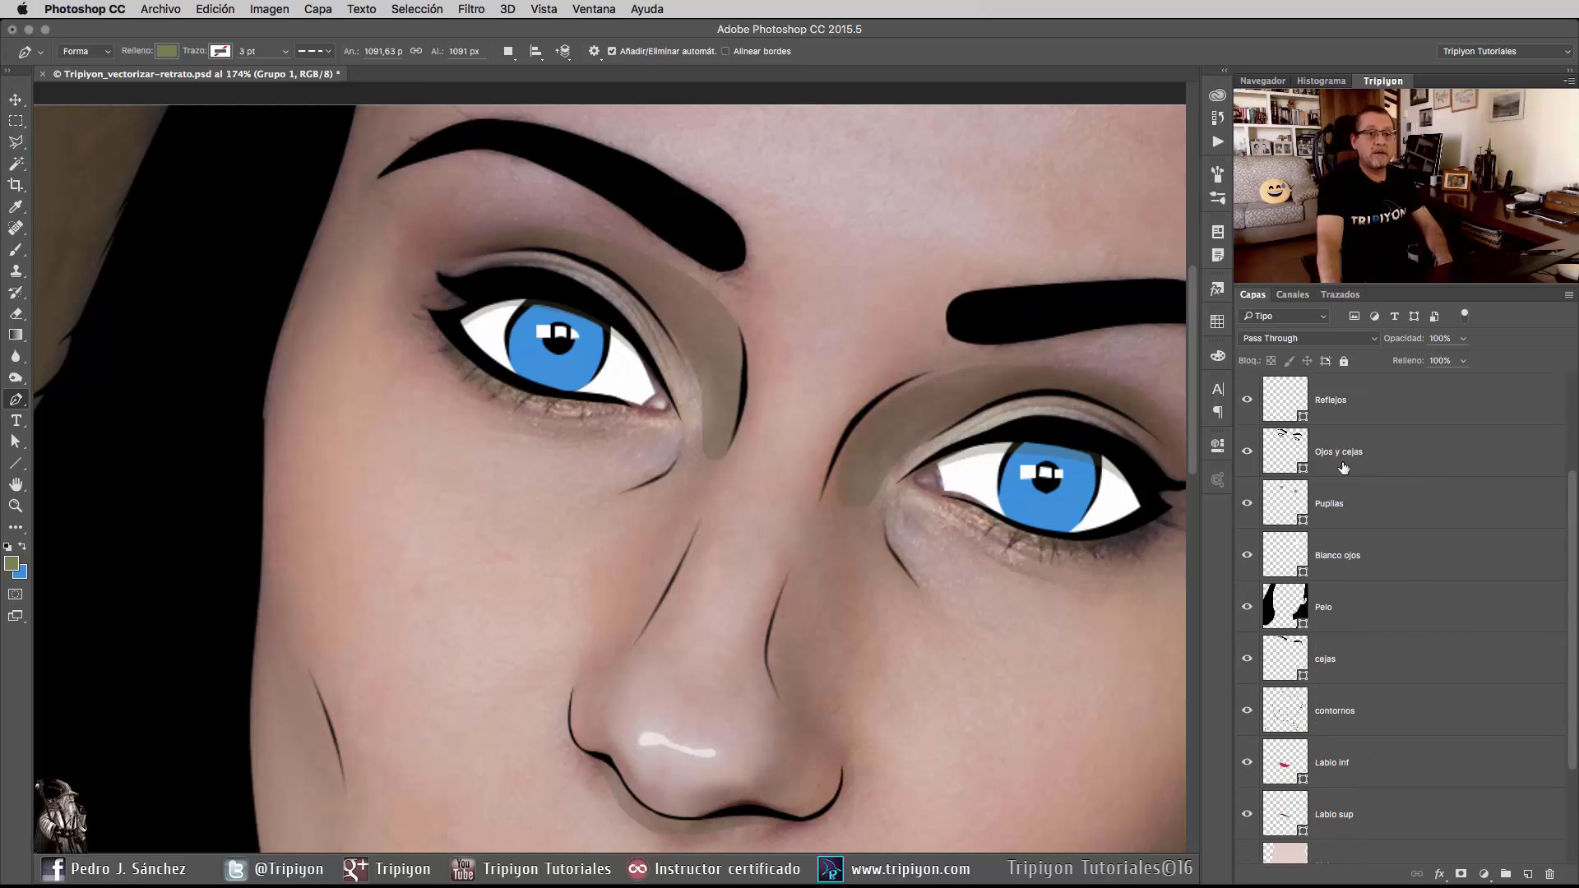
left_click(1248, 504)
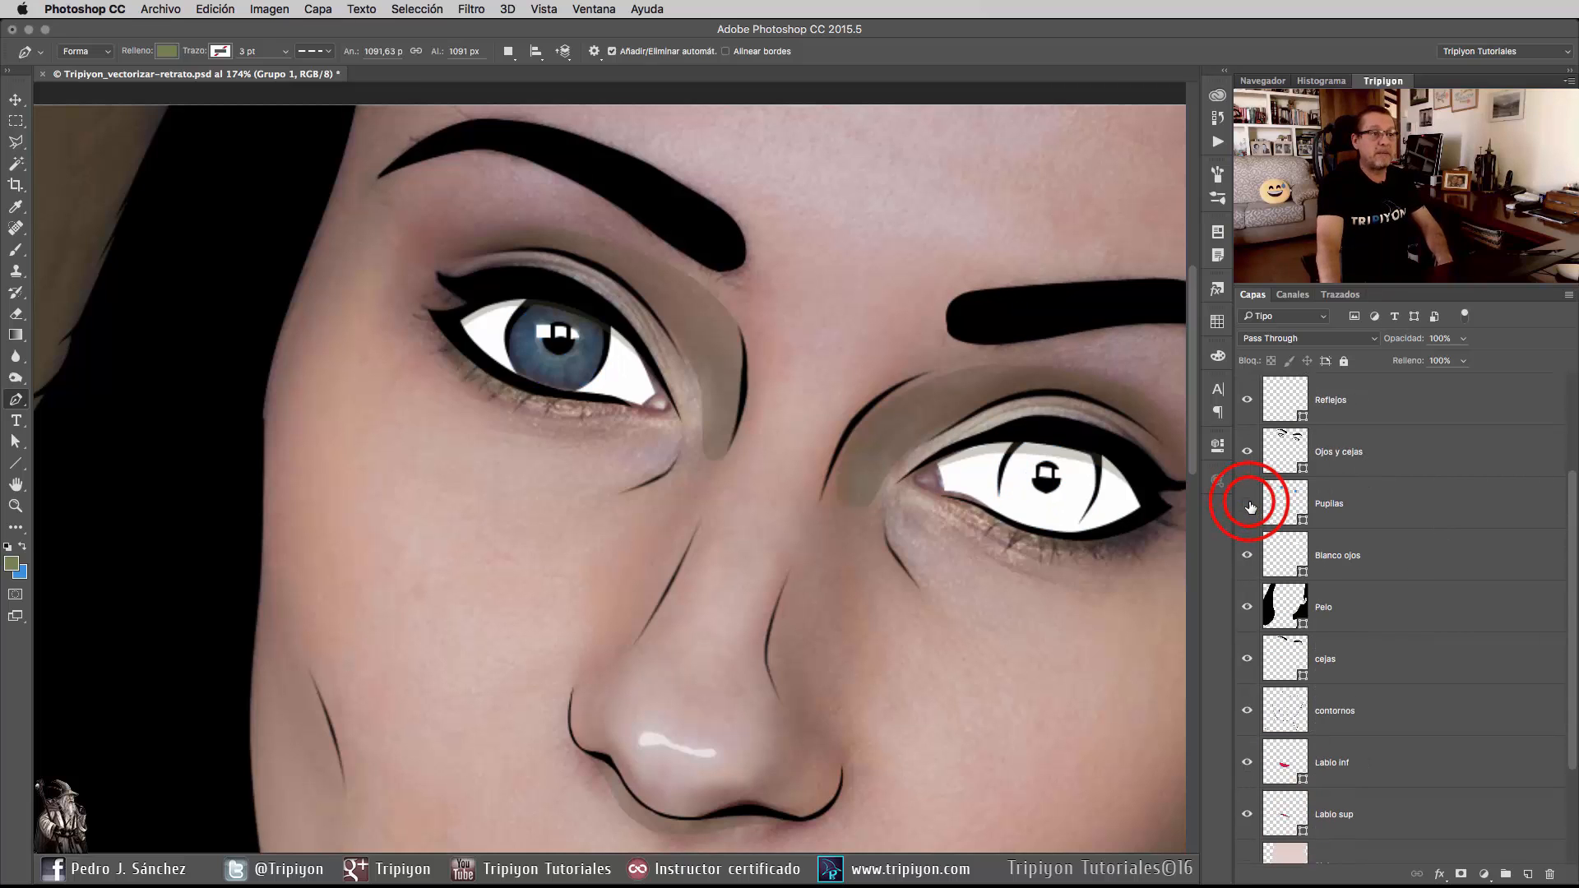
left_click(1248, 503)
left_click(1248, 503)
left_click(1248, 503)
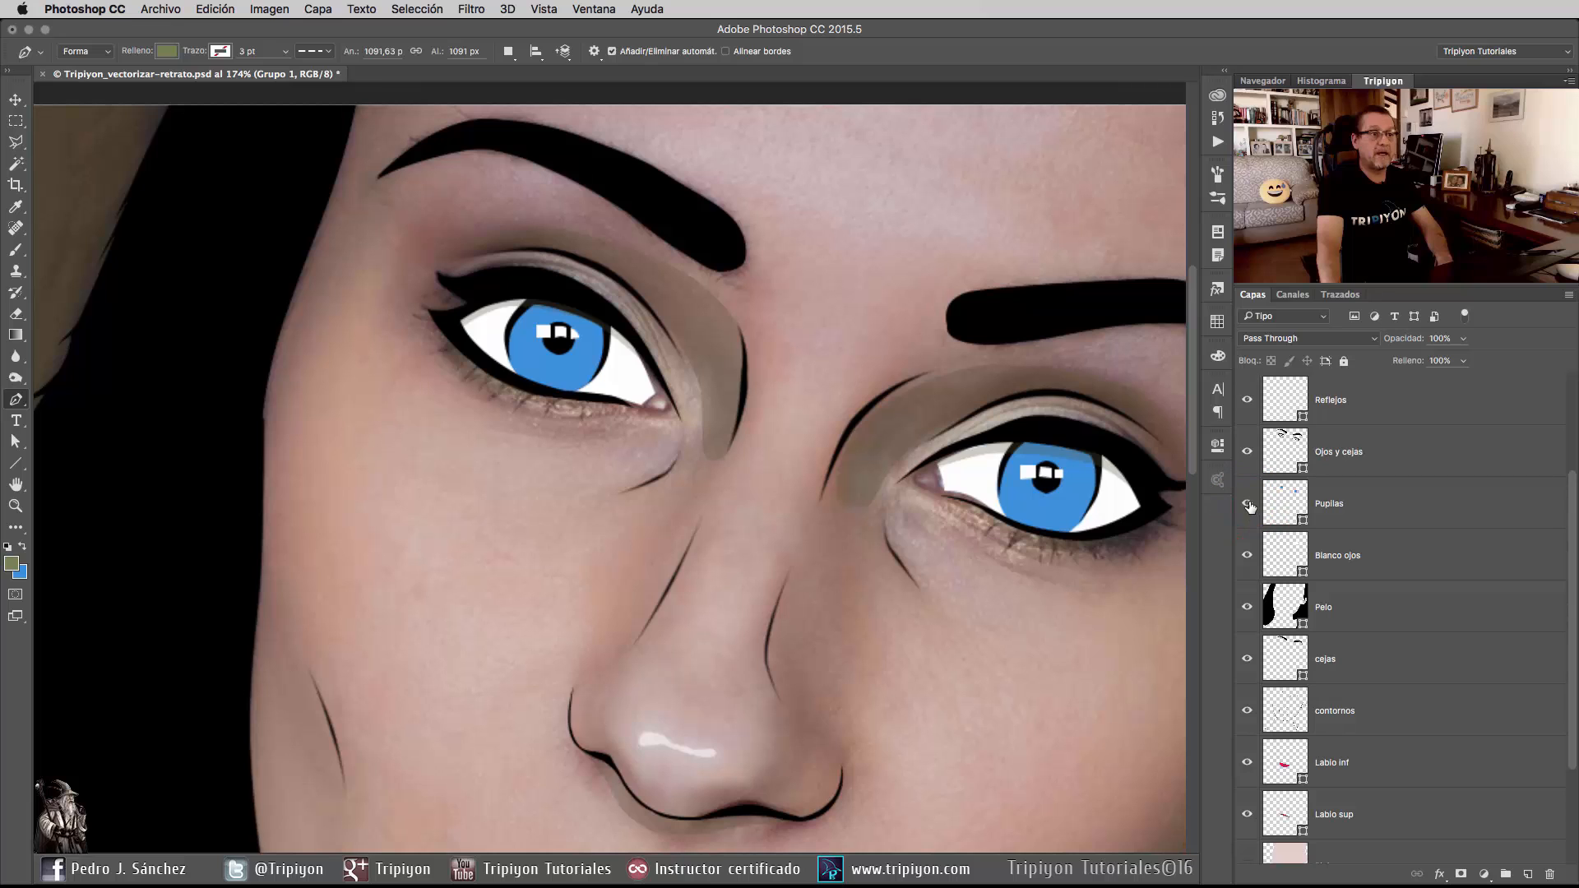
left_click(1248, 556)
left_click(1248, 556)
Show the fondo blanco and Piel layers, and select each to examine the skin shape and green background.
scroll(734, 222, "down", 8)
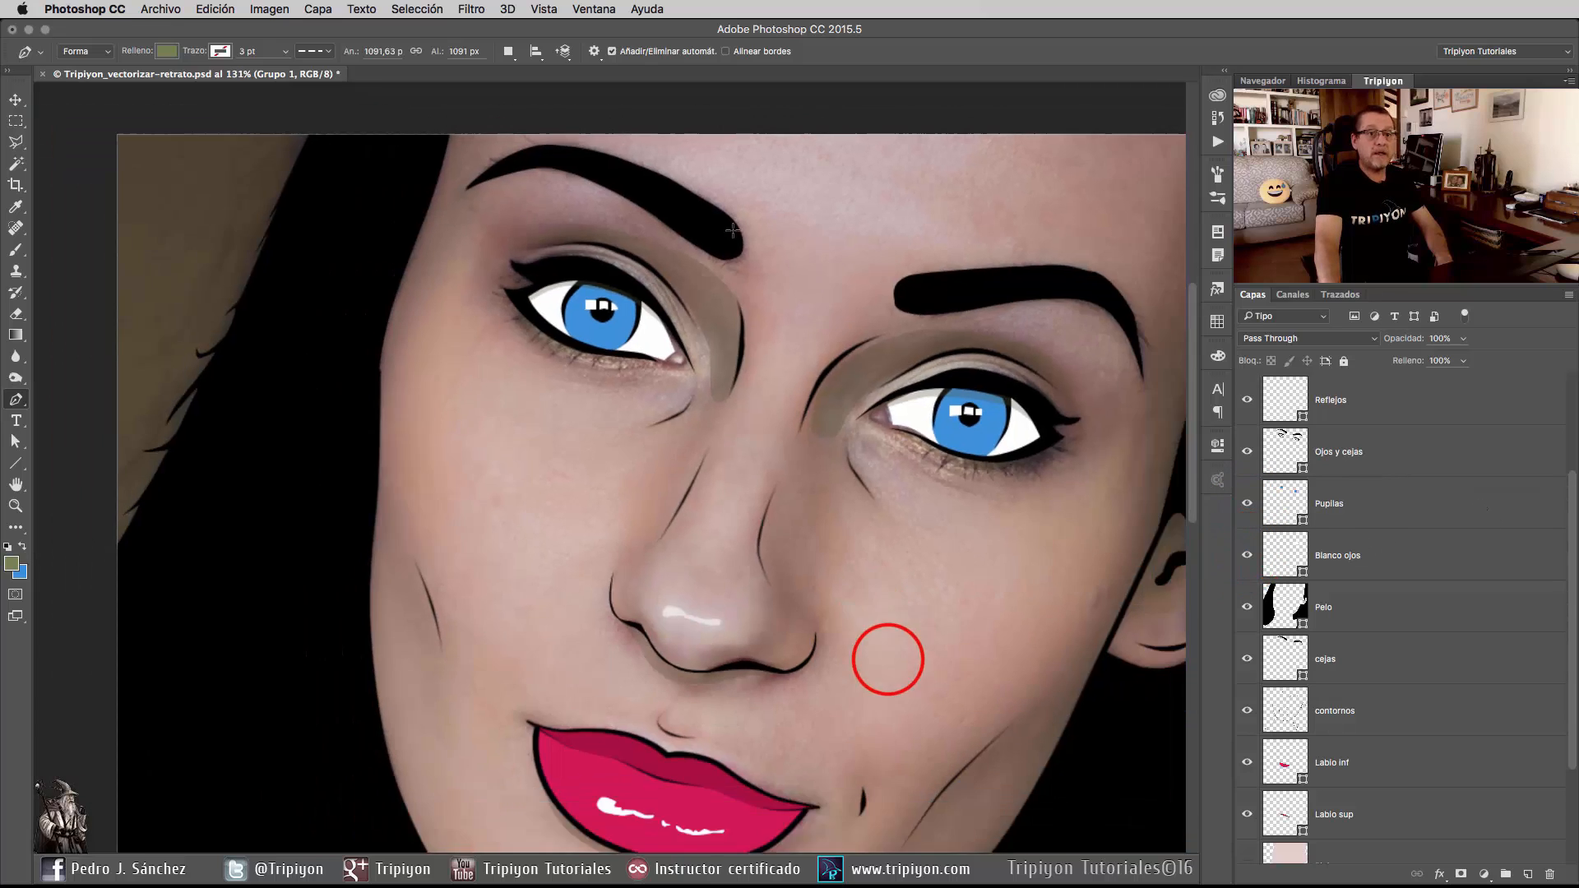
scroll(859, 453, "up", 2)
mouse_move(874, 594)
left_mouse_down()
mouse_move(864, 557)
mouse_move(861, 571)
left_mouse_up()
scroll(1390, 715, "down", 3)
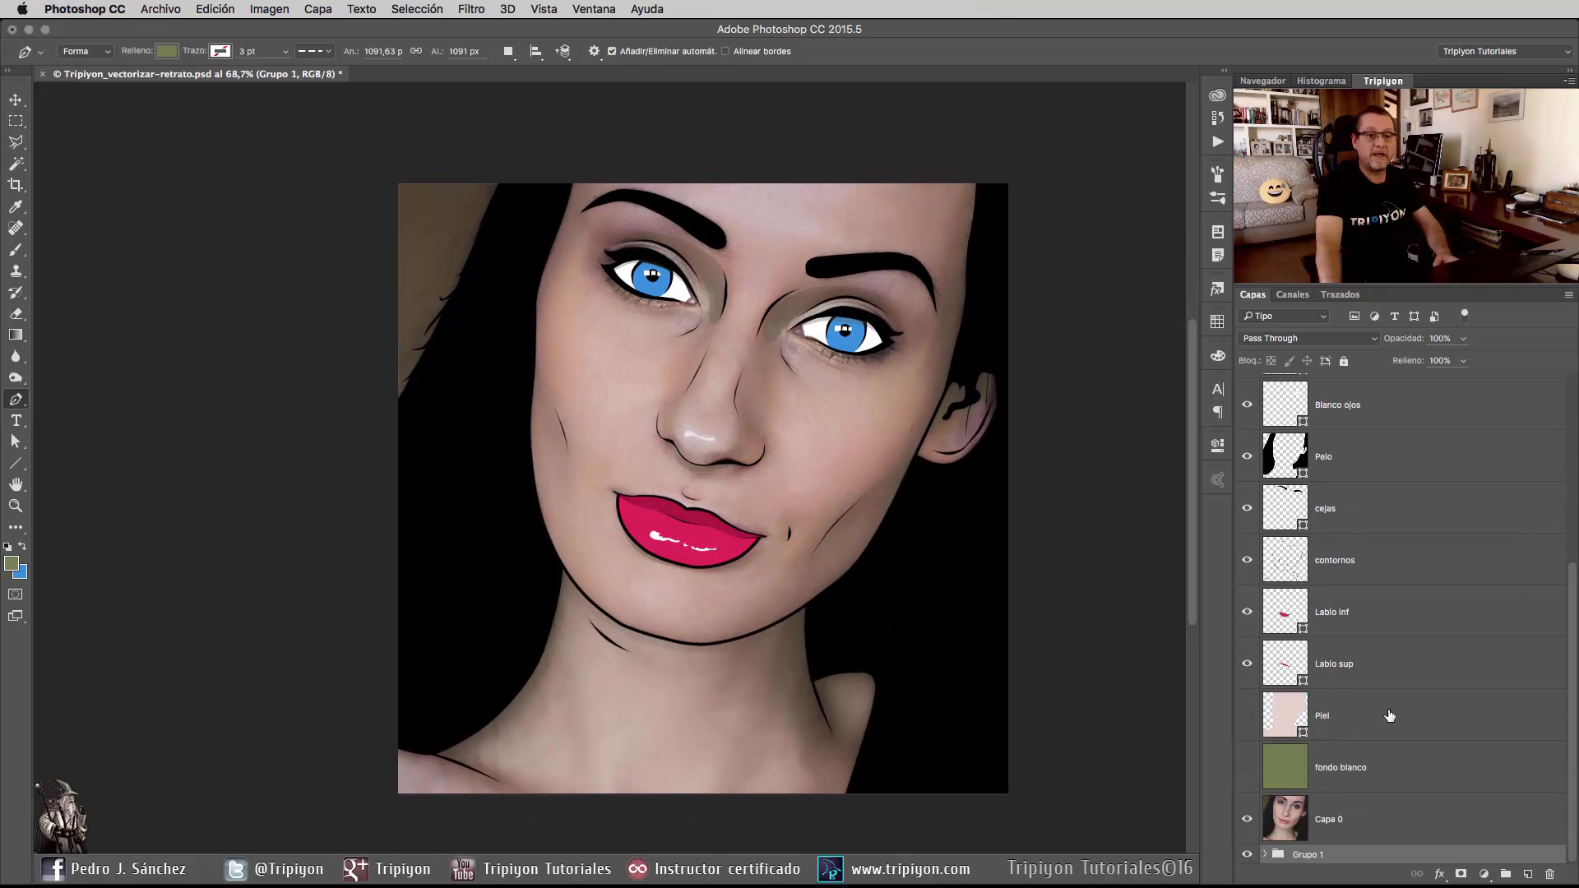
left_click(1248, 767)
left_click(1247, 716)
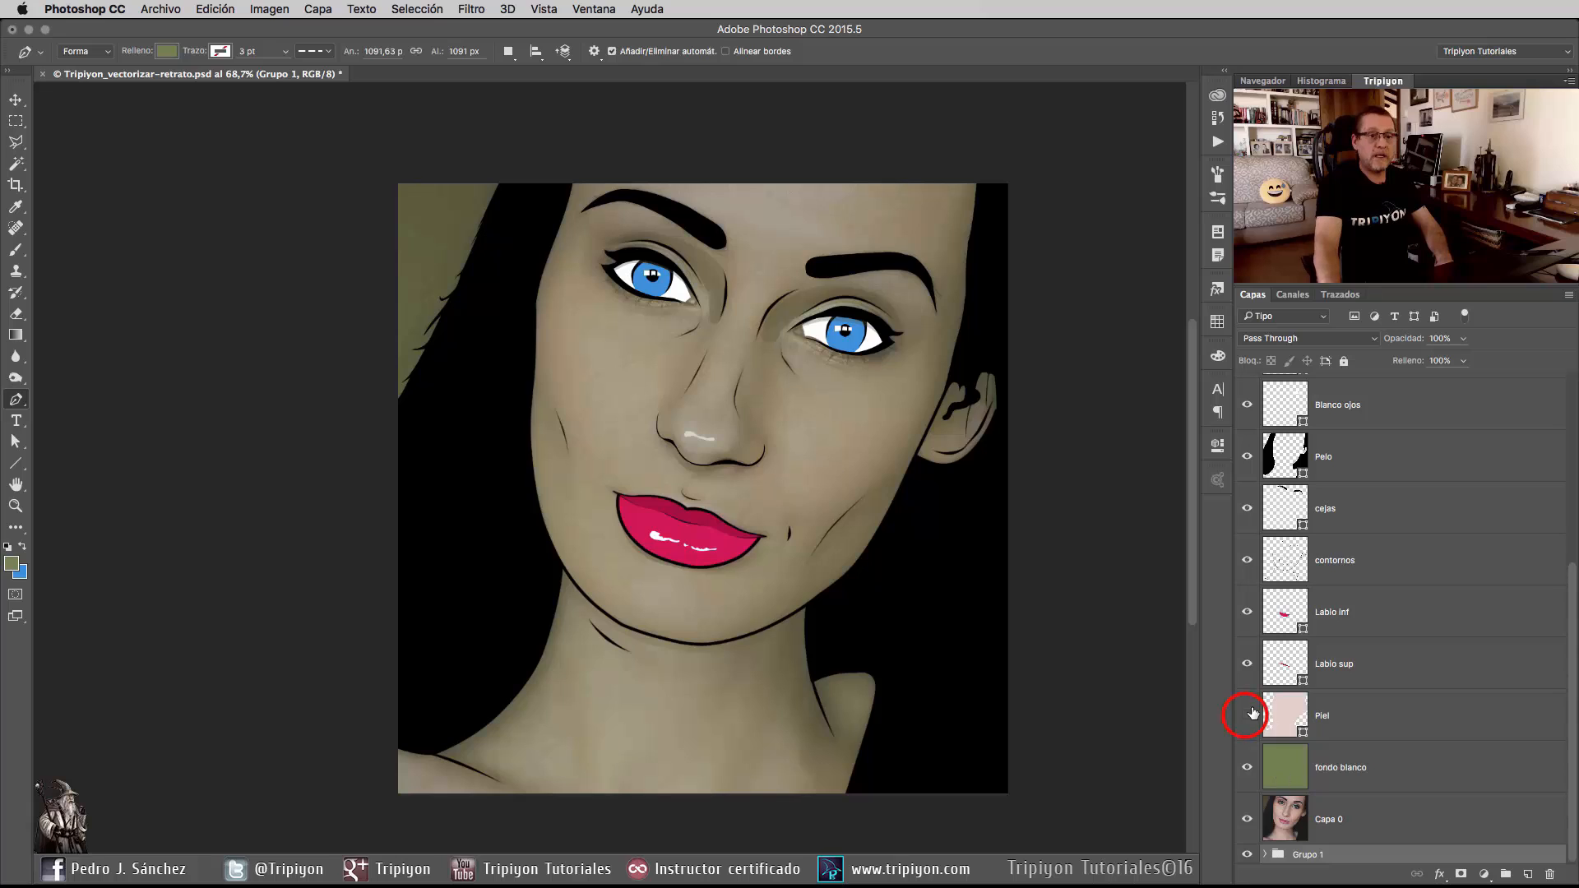
left_click(1292, 710)
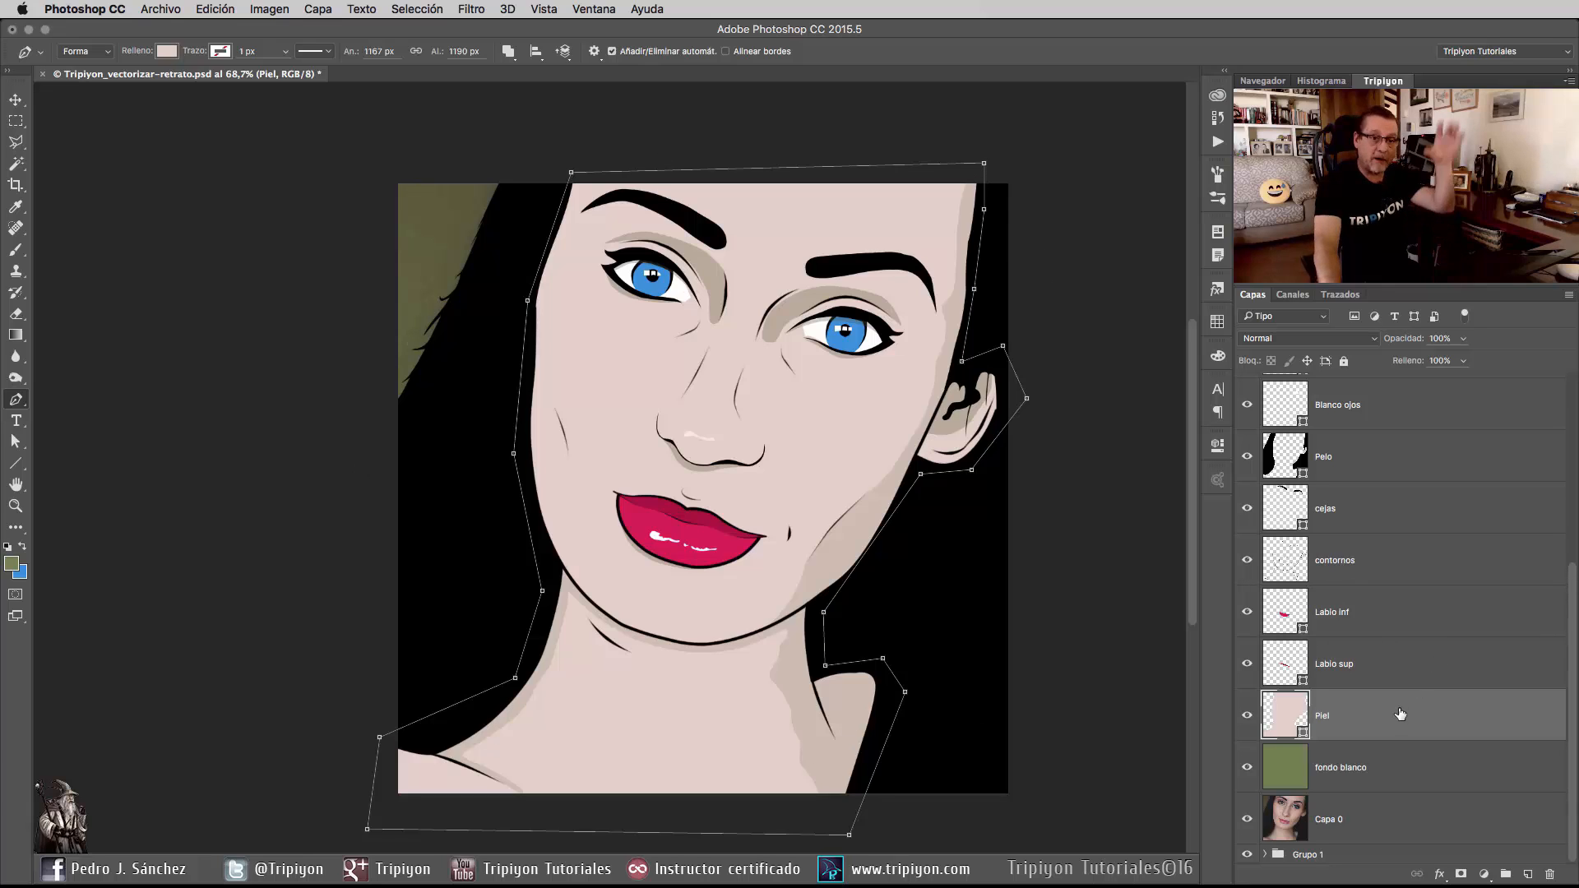
left_click(1382, 761)
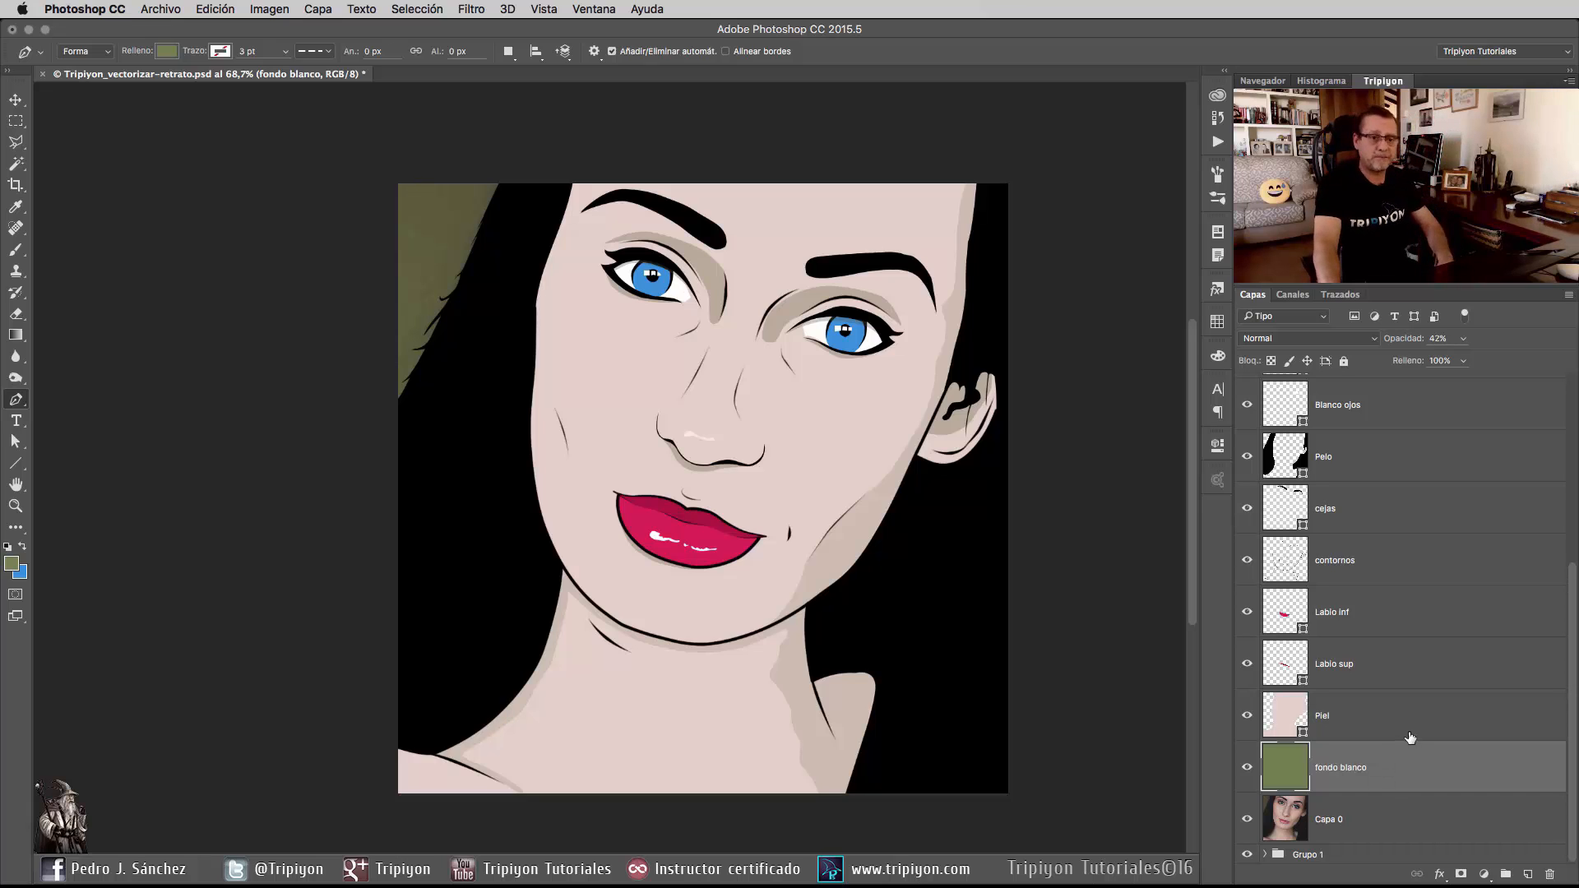
Hide the Piel and fondo blanco layers, then examine the eye-shadow shapes of the Sombras layer over the photo.
left_click_drag(1247, 716, 1247, 766)
scroll(1386, 612, "up", 6)
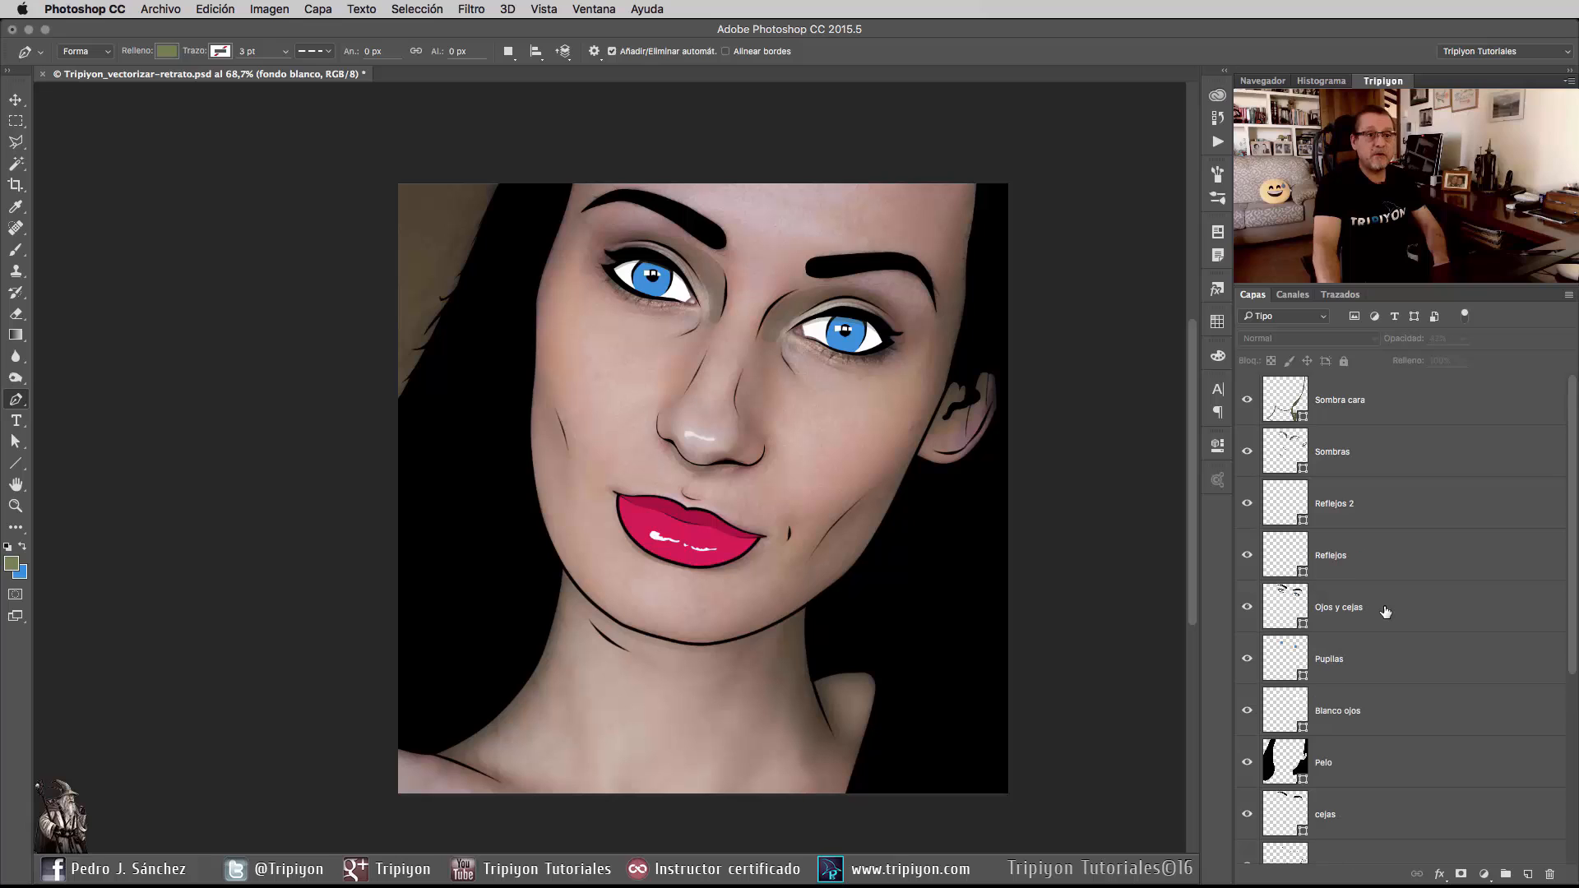
left_click(1365, 458)
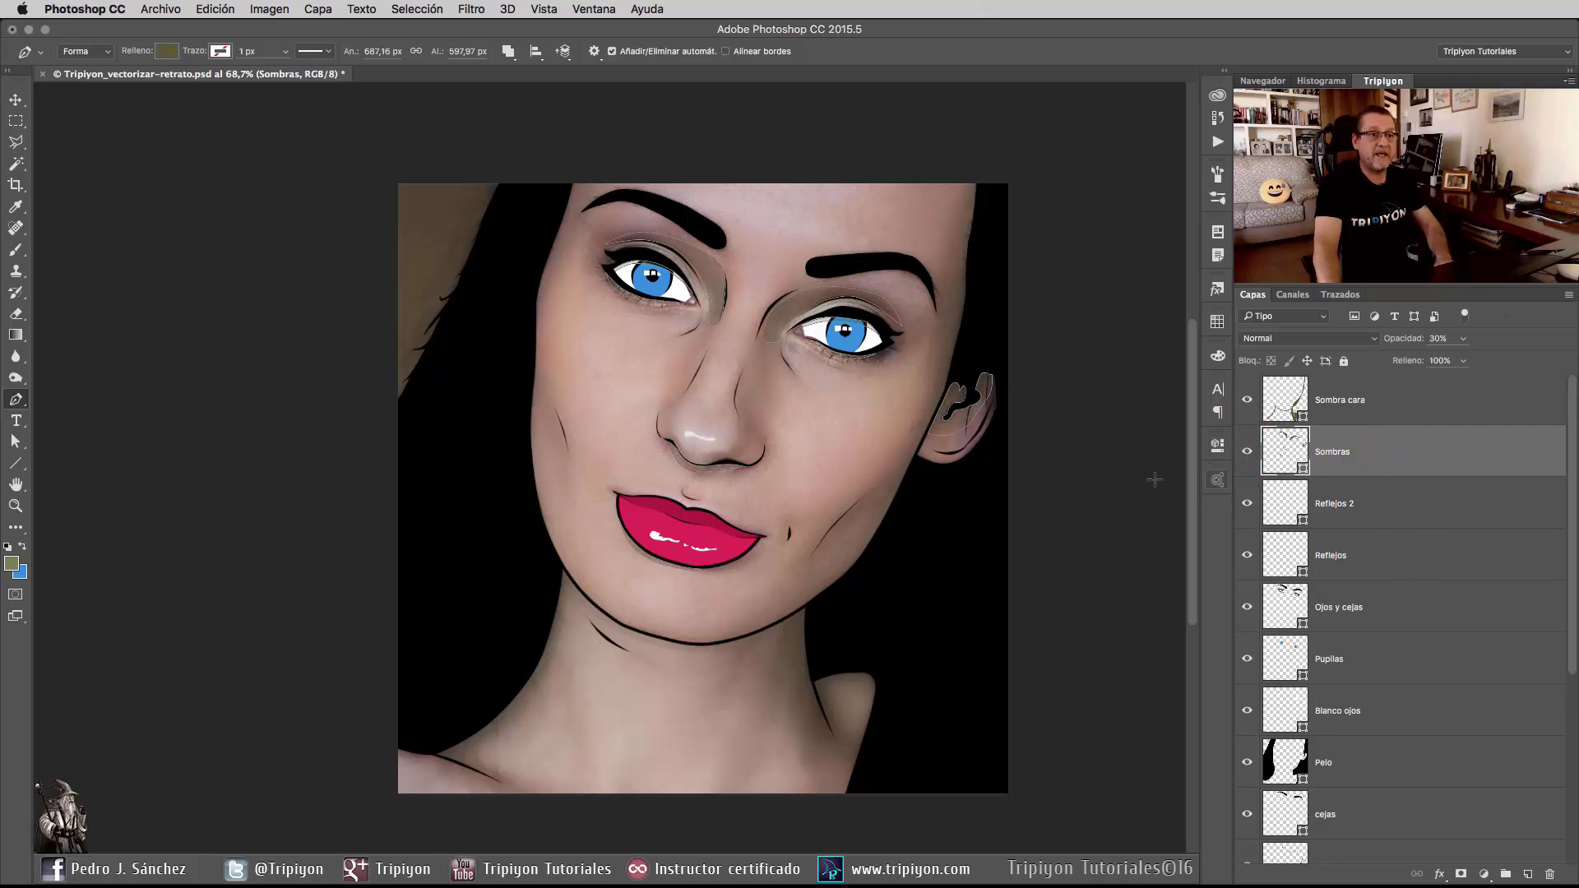
left_click(972, 420, "ctrl")
left_click(781, 299, "ctrl")
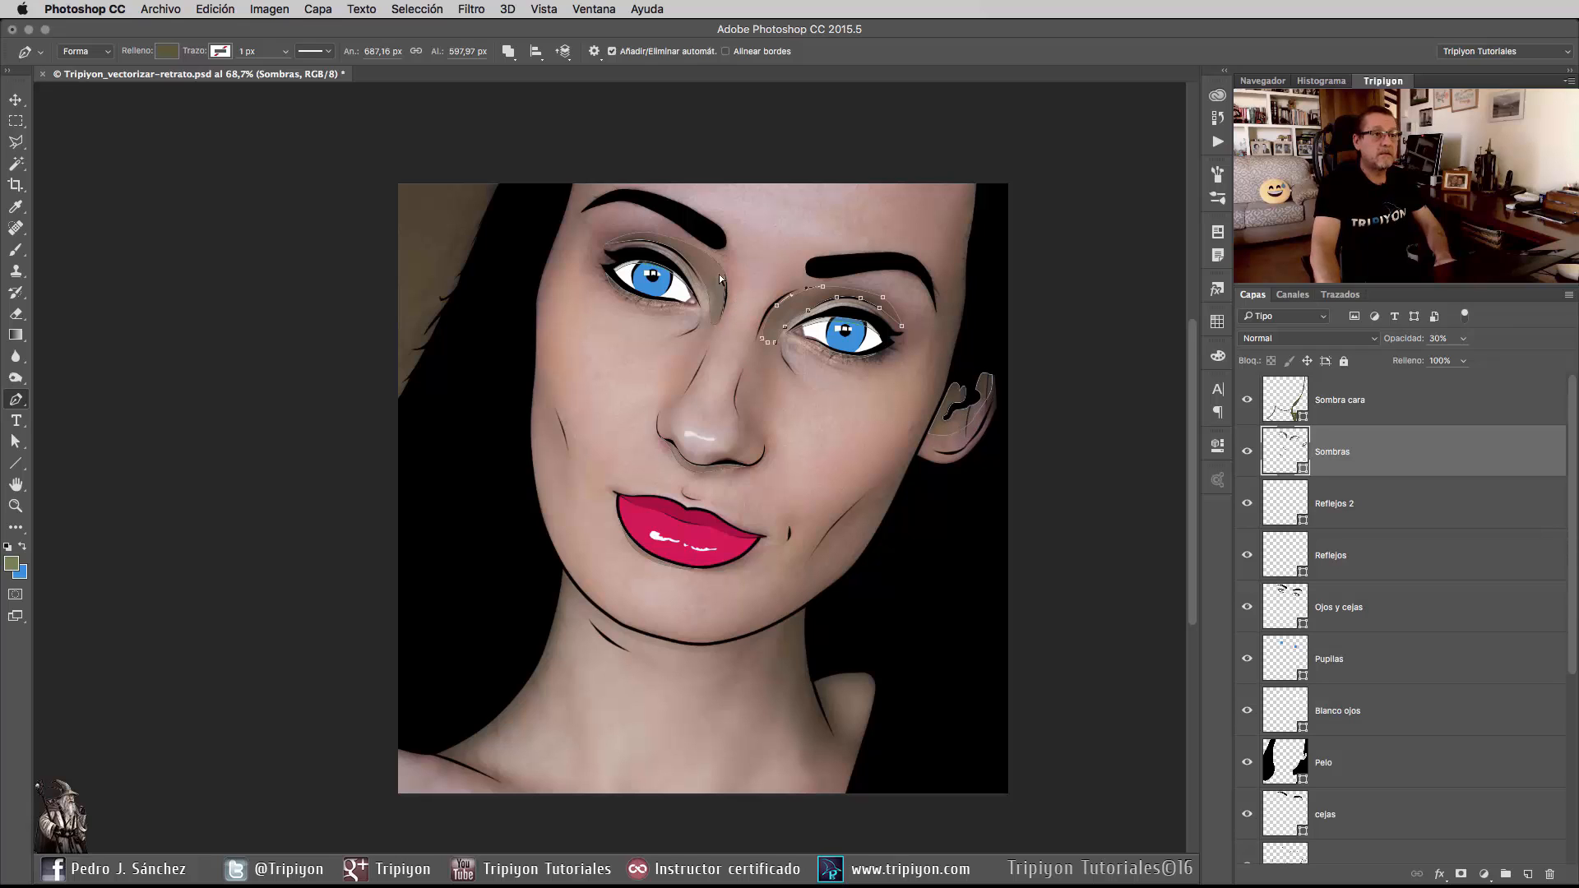
key("Return")
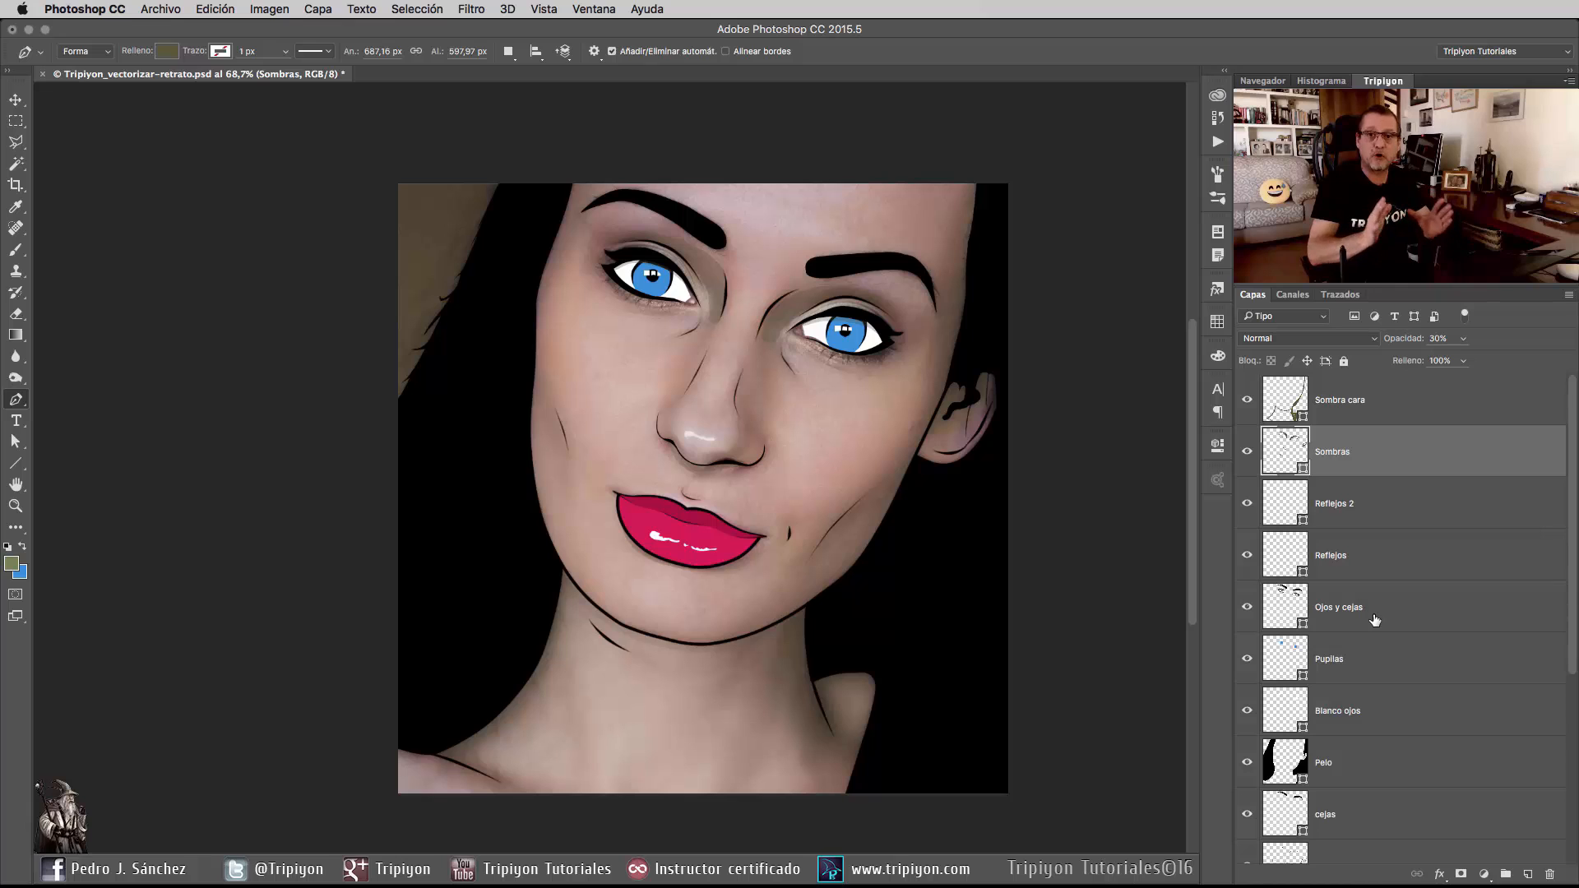
Show the Piel and fondo blanco layers again.
scroll(1376, 620, "down", 6)
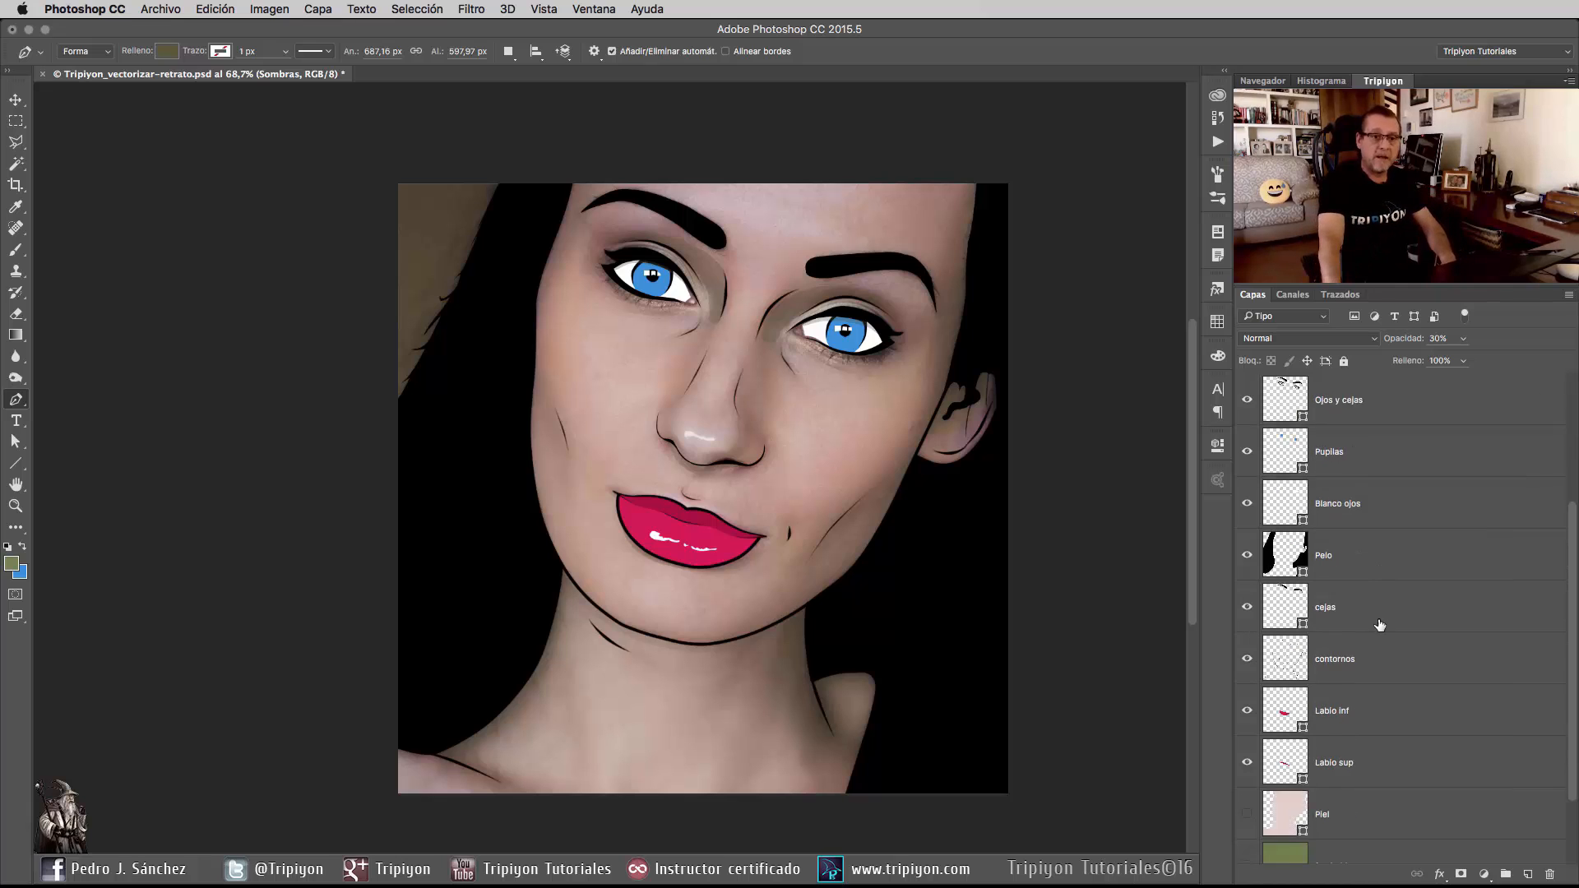
left_click(1242, 717)
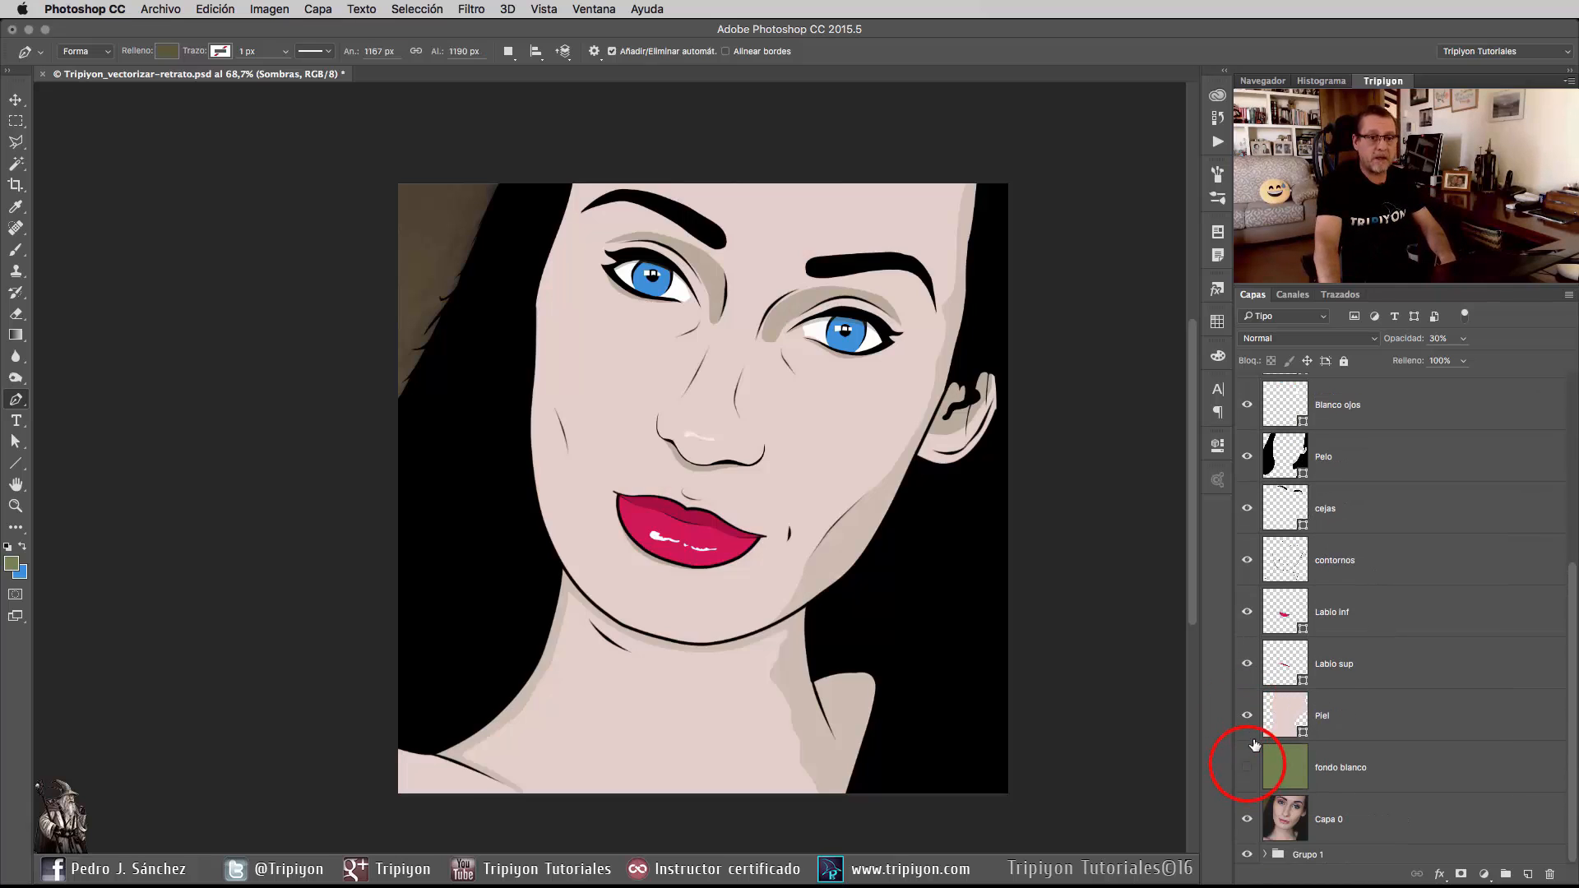
left_click(1247, 766)
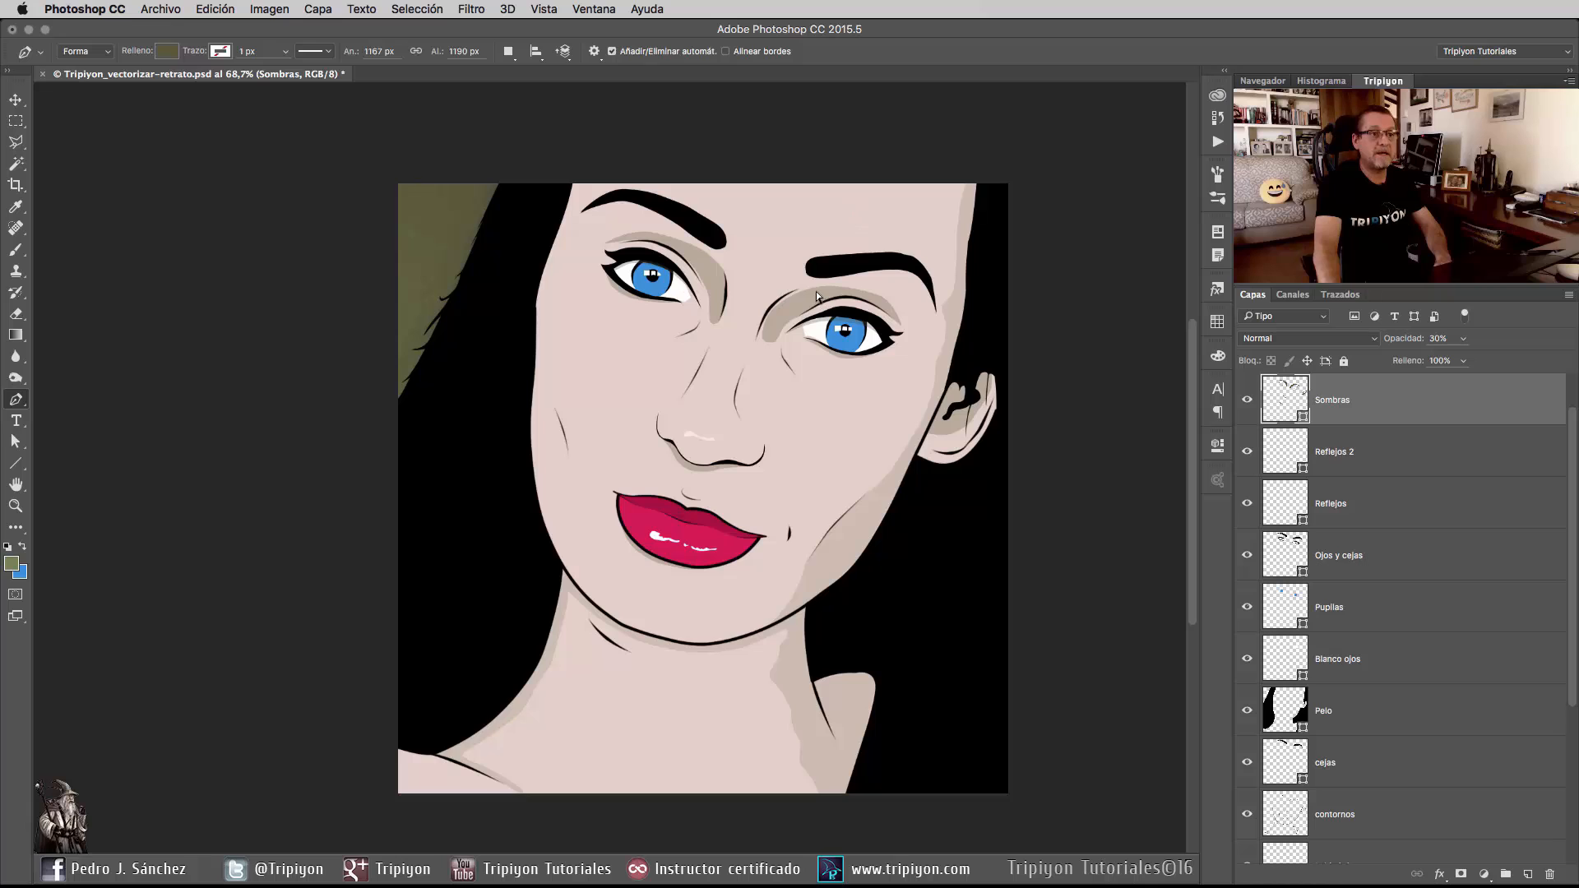
Select the eyelid shadow shape on the Sombras layer, and examine the shadows and highlights around the eyes, nose and lips up close.
left_click(819, 321, "ctrl")
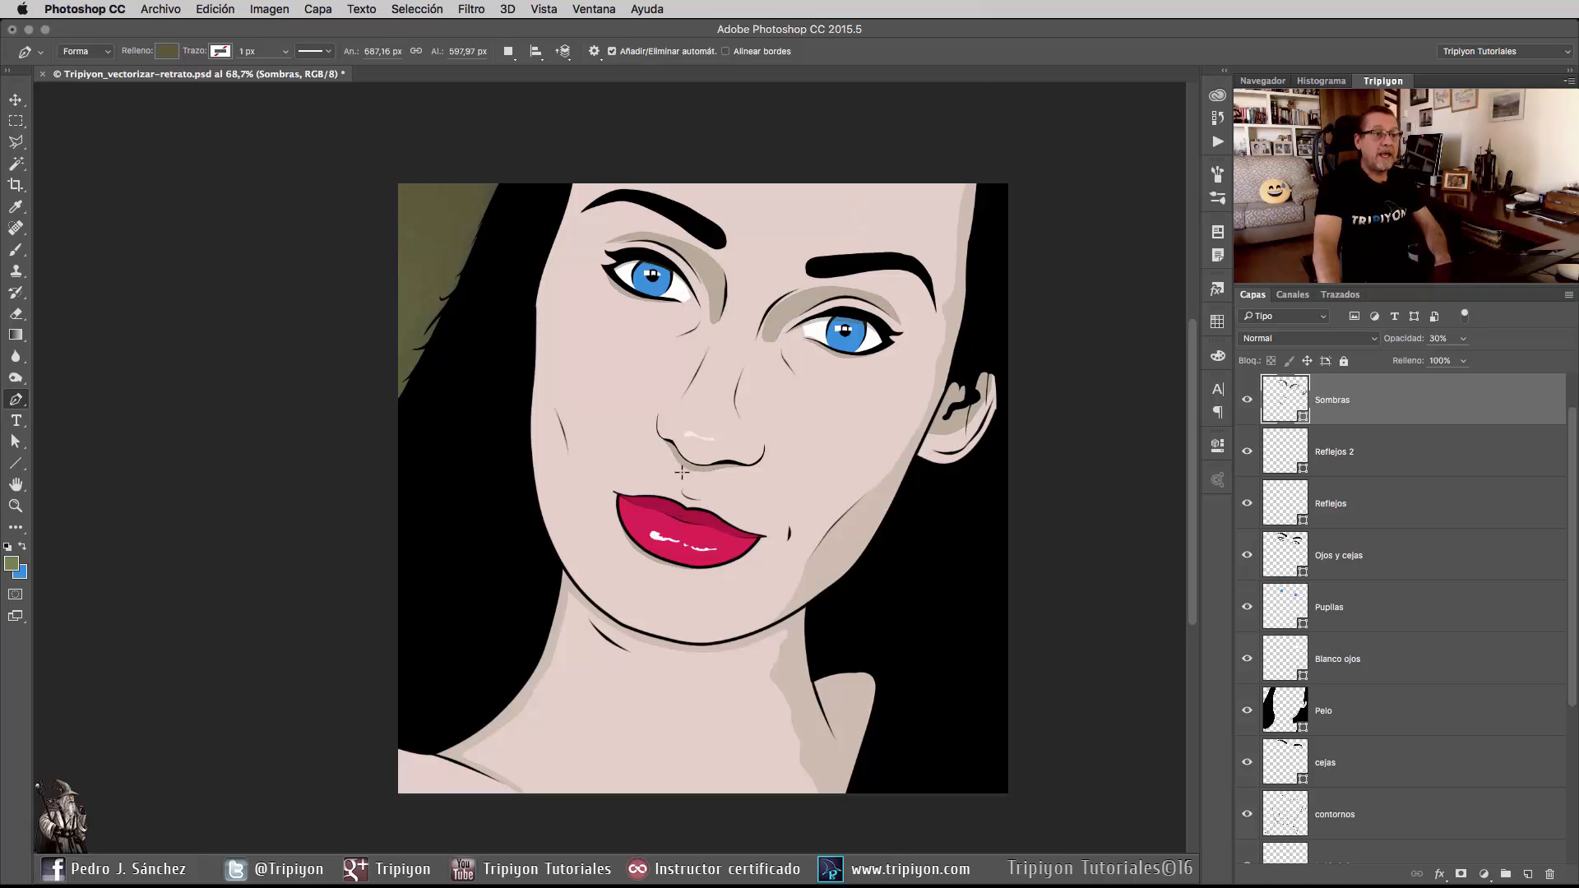
scroll(683, 471, "up", 5)
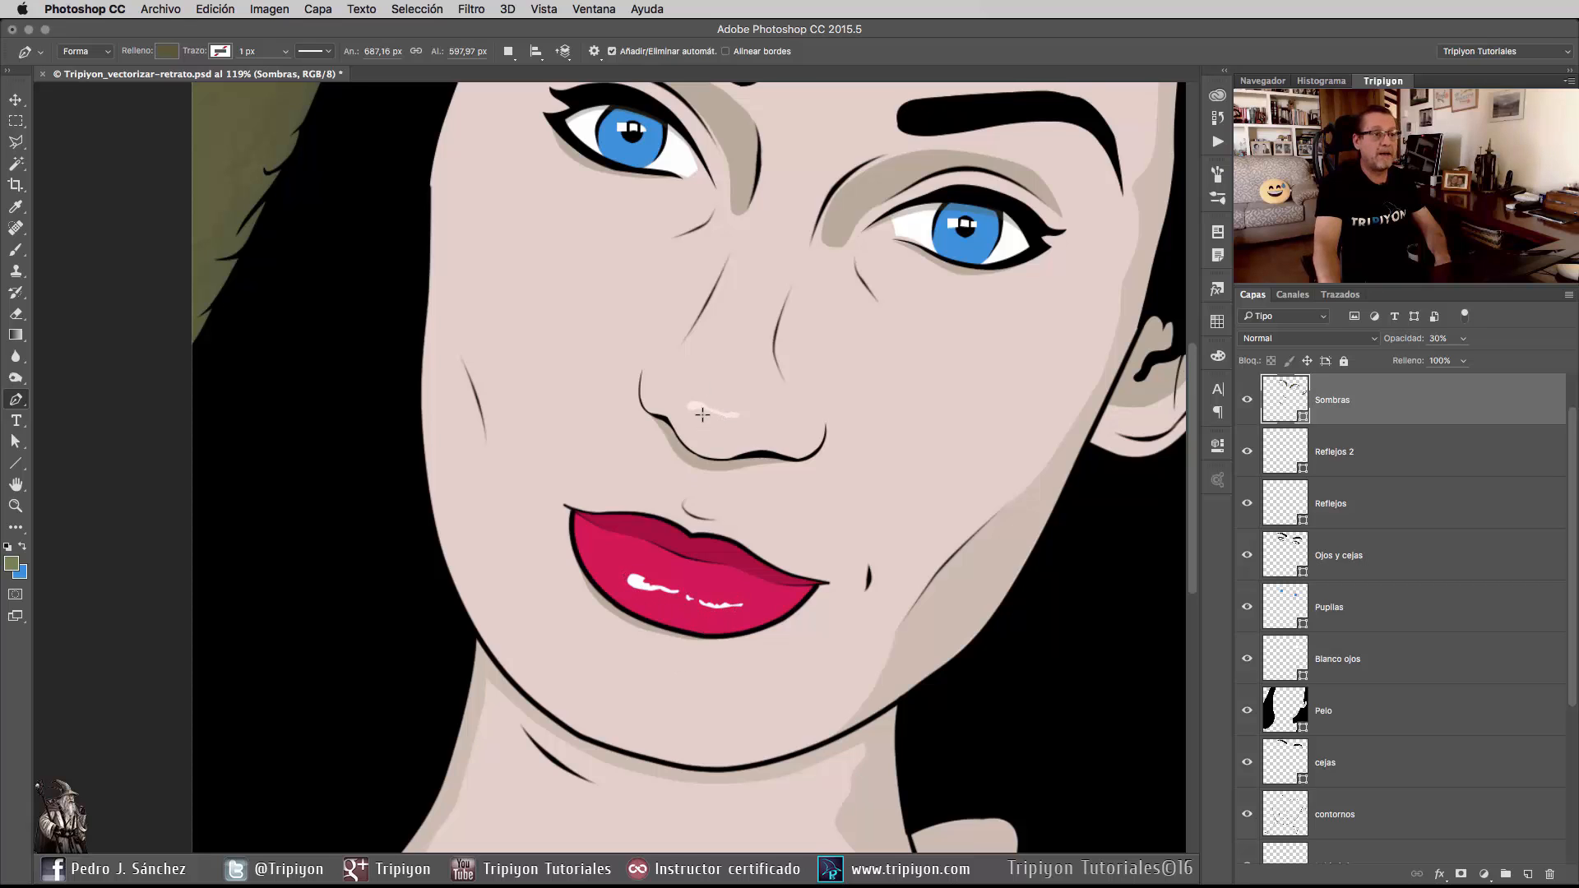
scroll(712, 382, "down", 5)
scroll(741, 404, "up", 1)
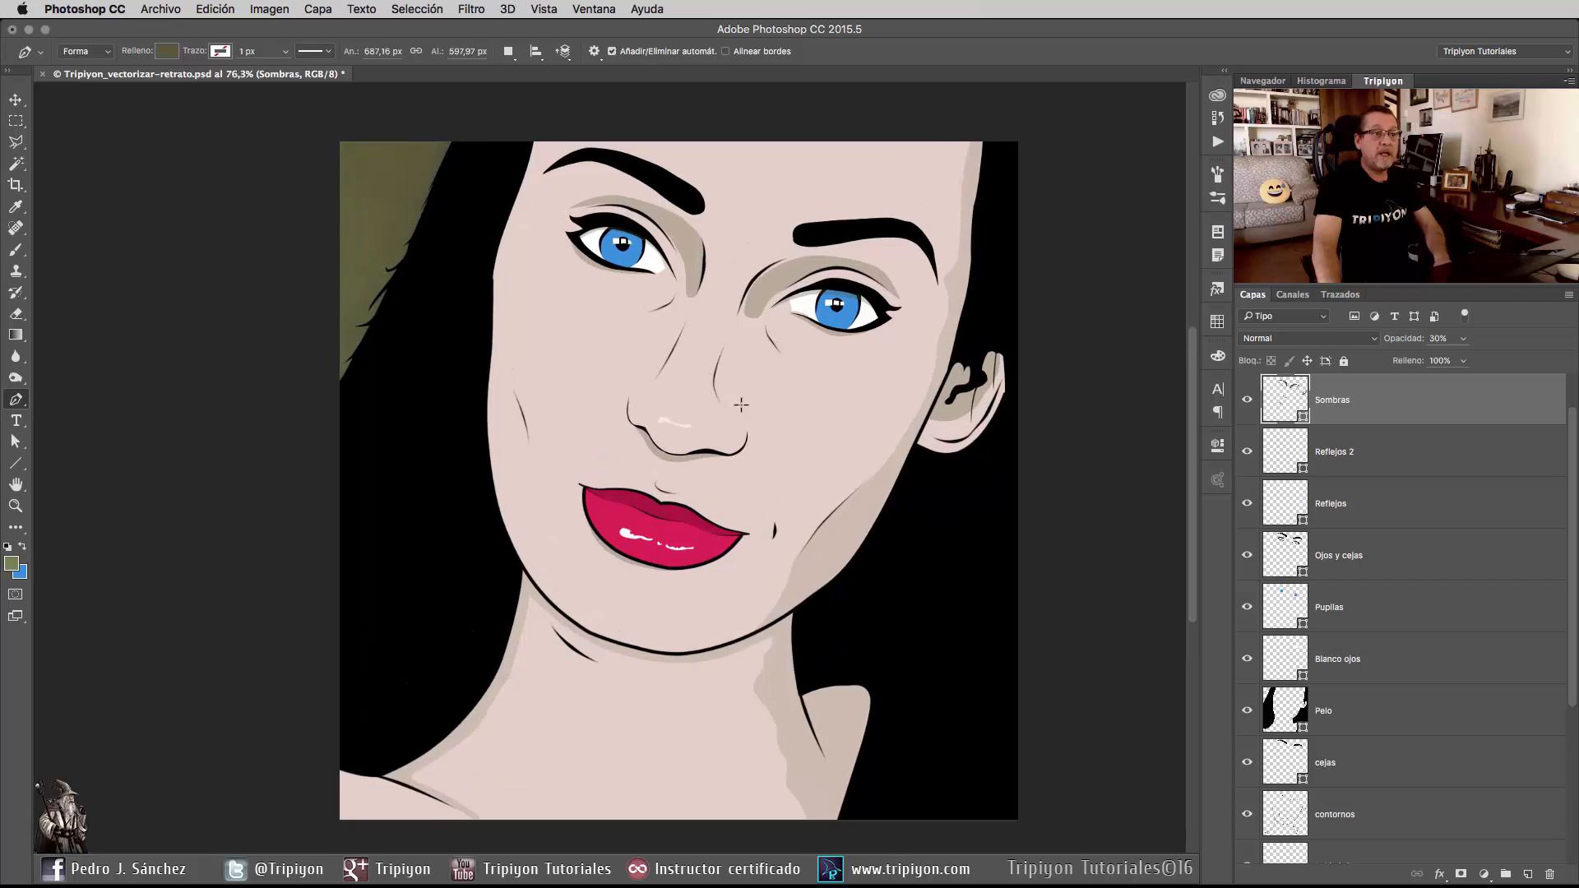
scroll(415, 238, "up", 2)
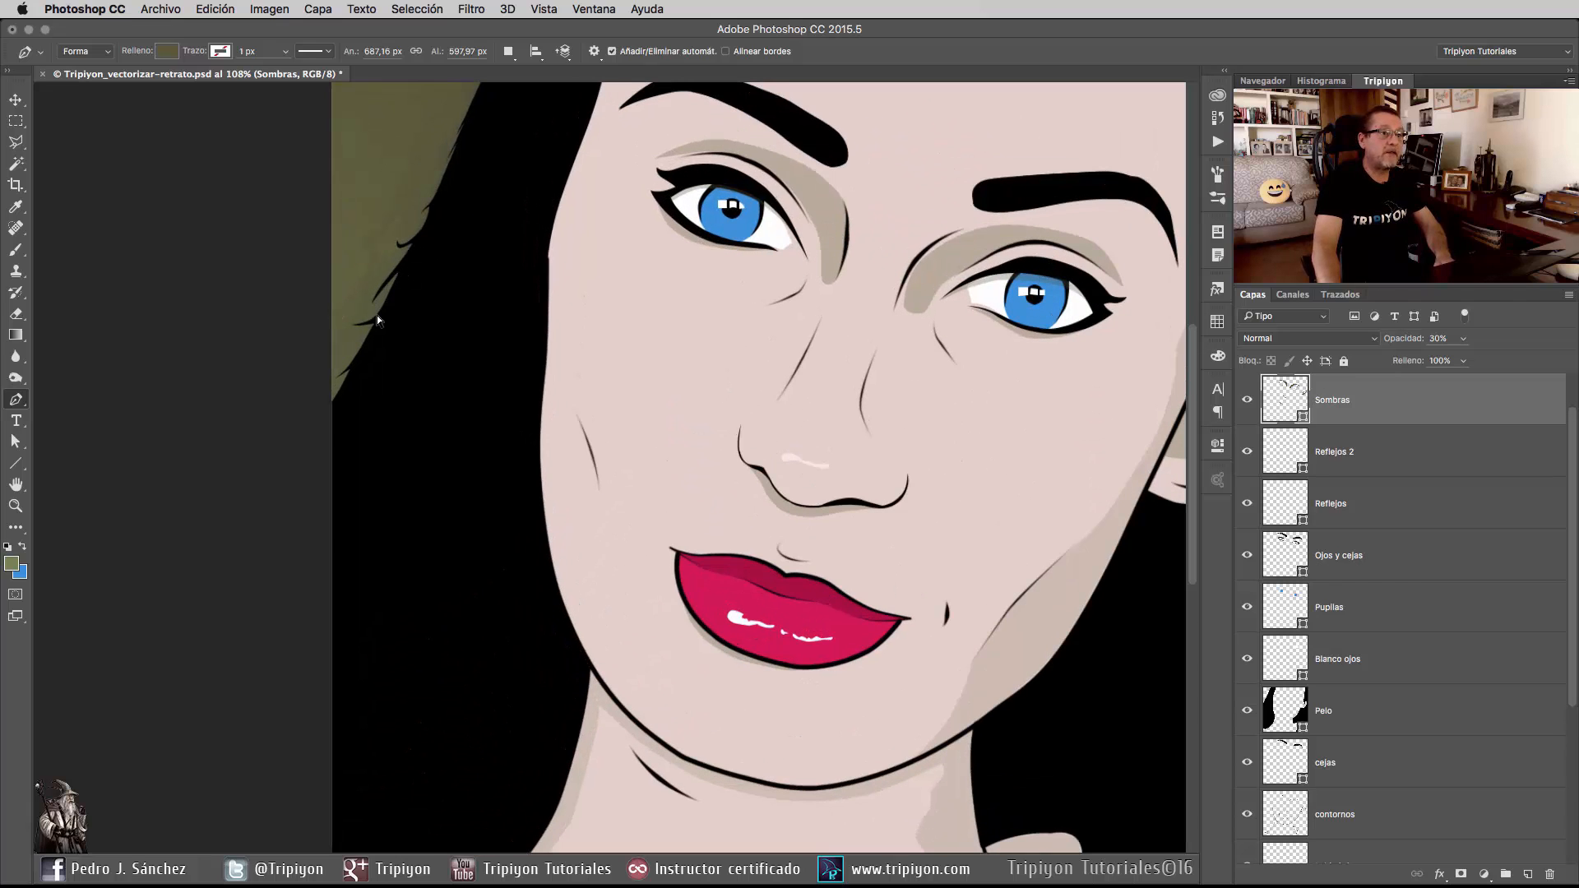
Select the Pelo layer and the Sombra cara layer to examine the hair shape and the face and neck shadow outline.
left_click(1372, 721)
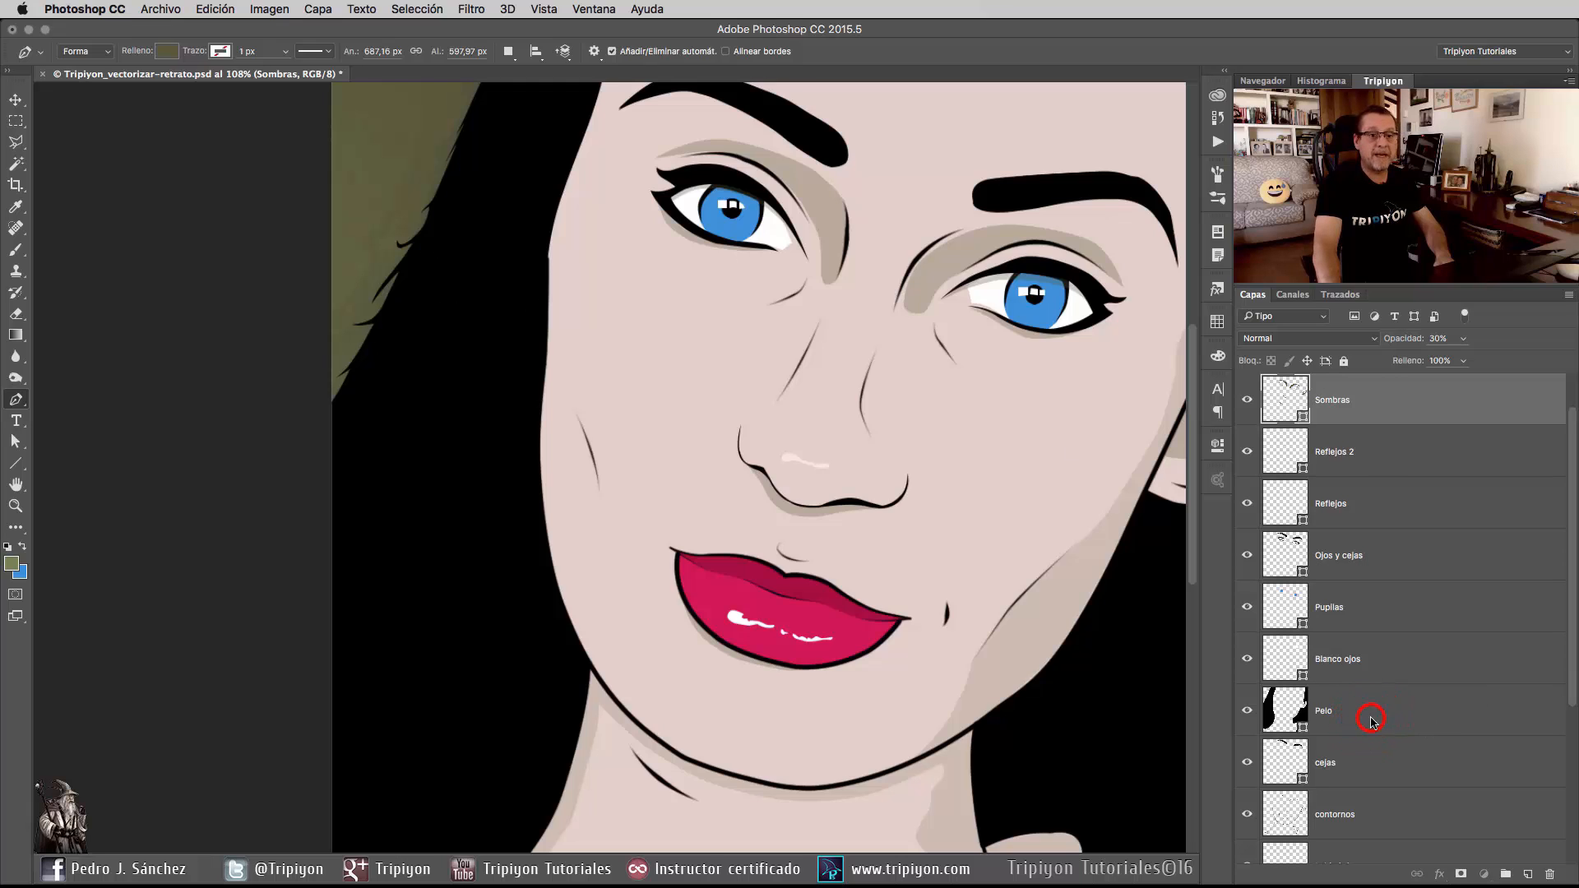
scroll(448, 282, "up", 3)
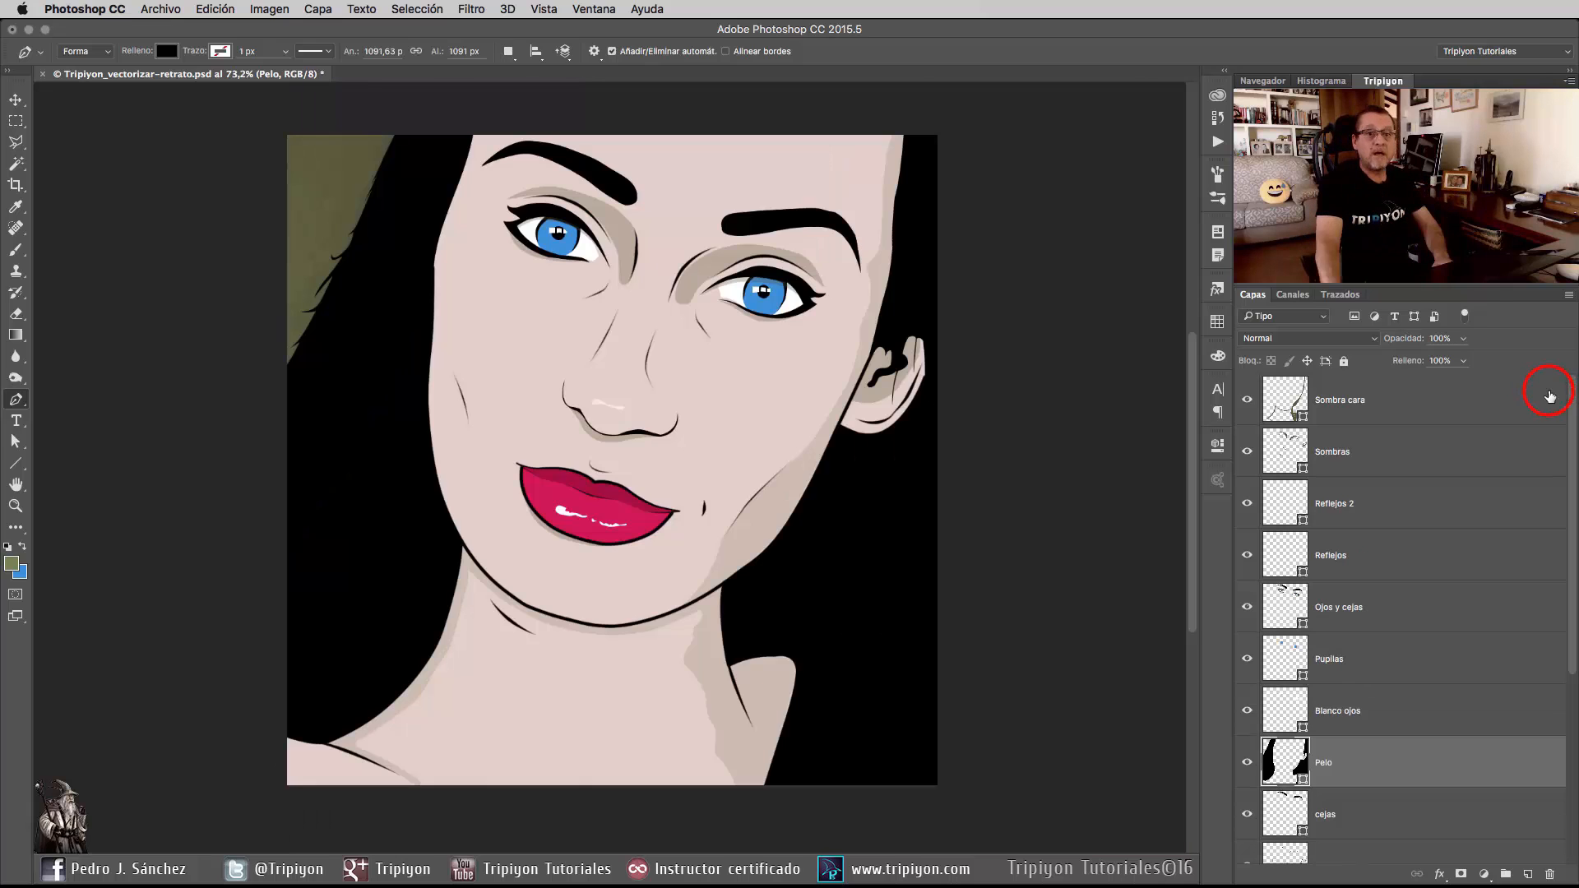
left_click(1536, 400)
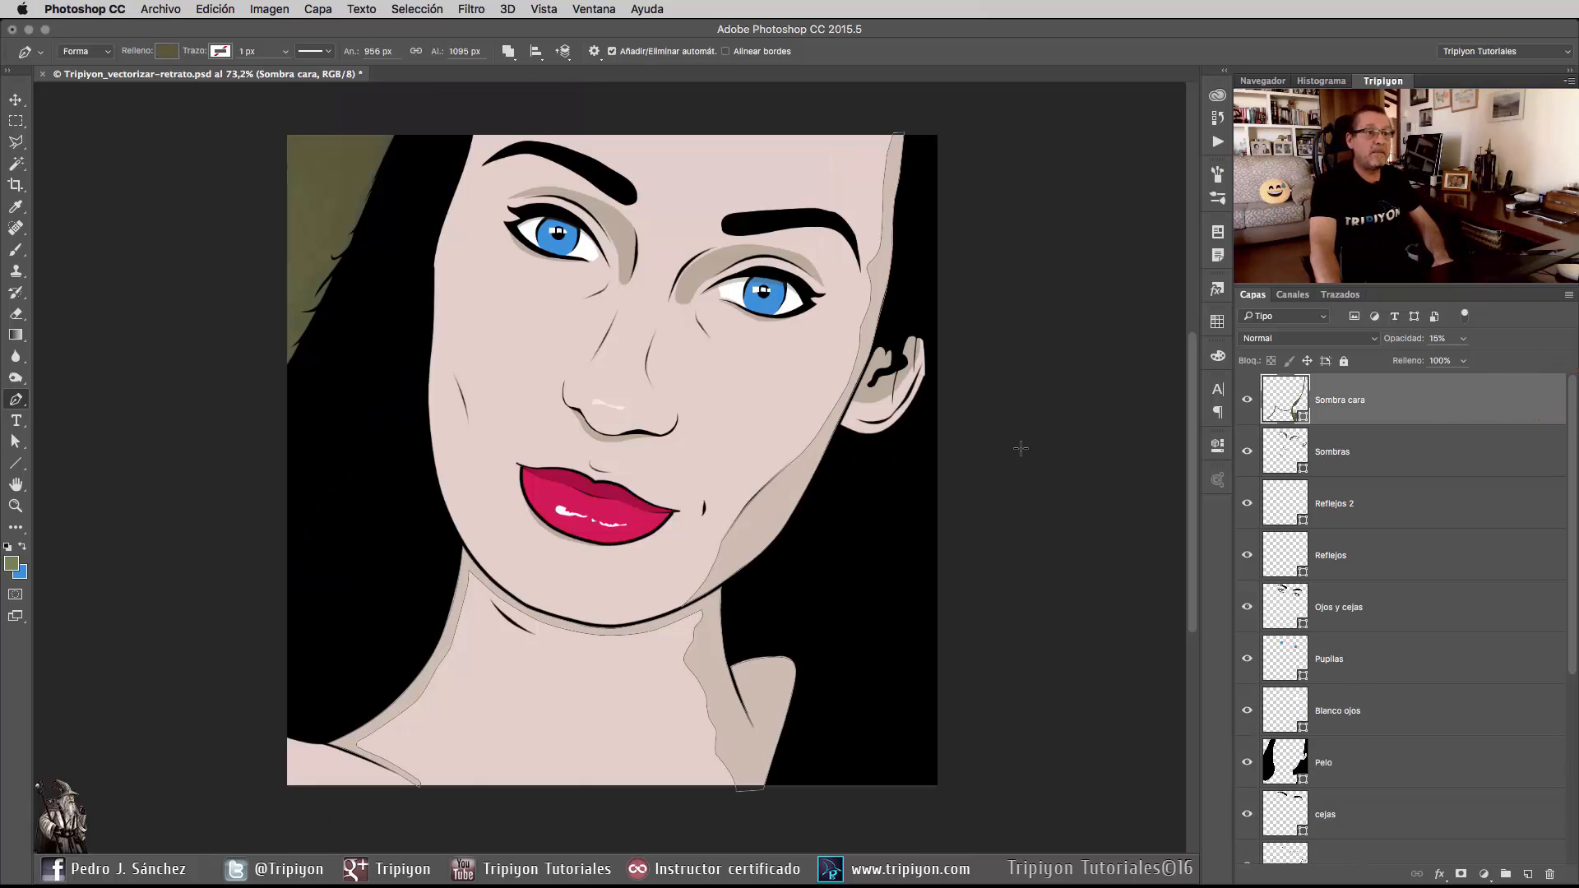